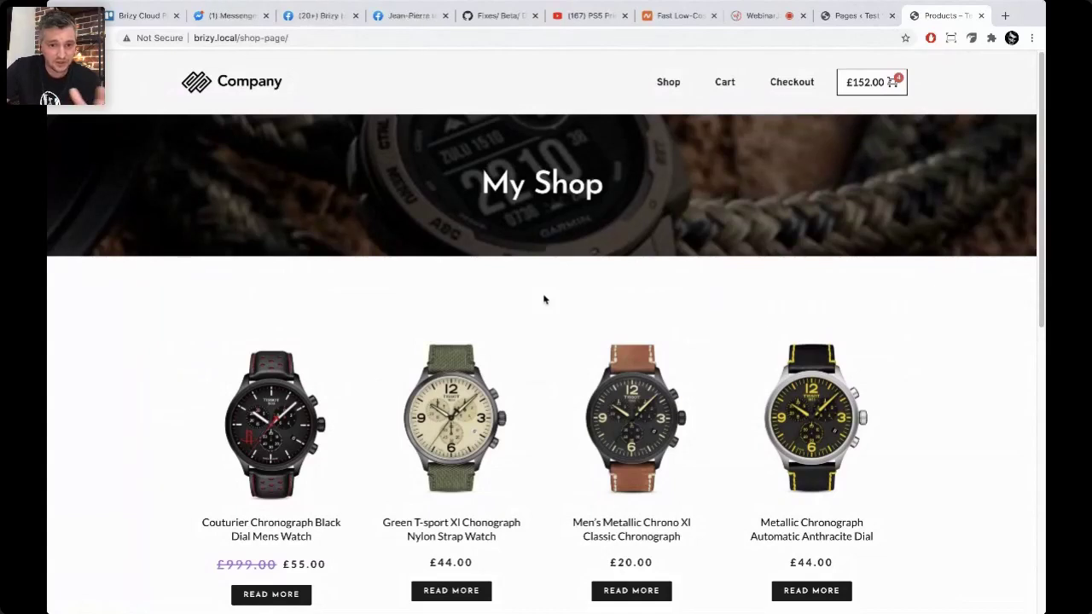
Step: Look through the product grid on the My Shop page
scroll(546, 298, "down", 1)
scroll(546, 299, "down", 4)
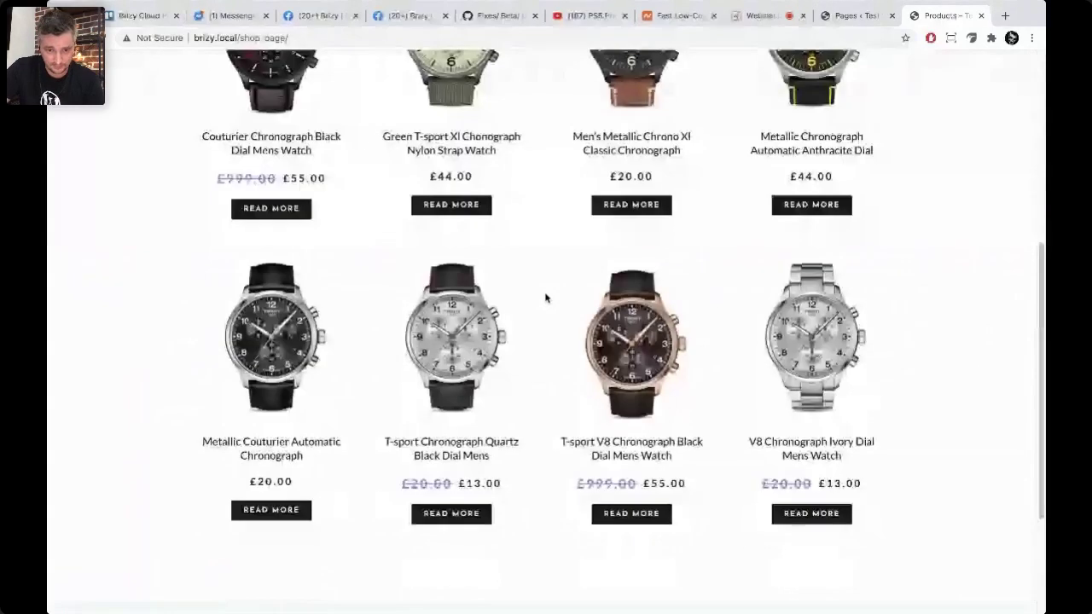
scroll(546, 298, "up", 5)
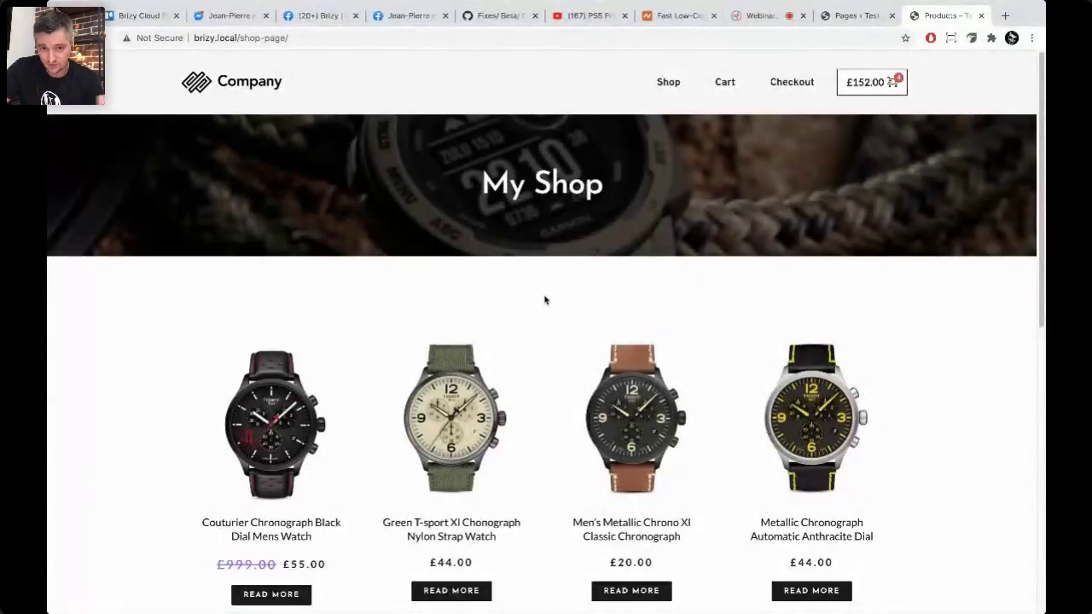
scroll(538, 264, "down", 6)
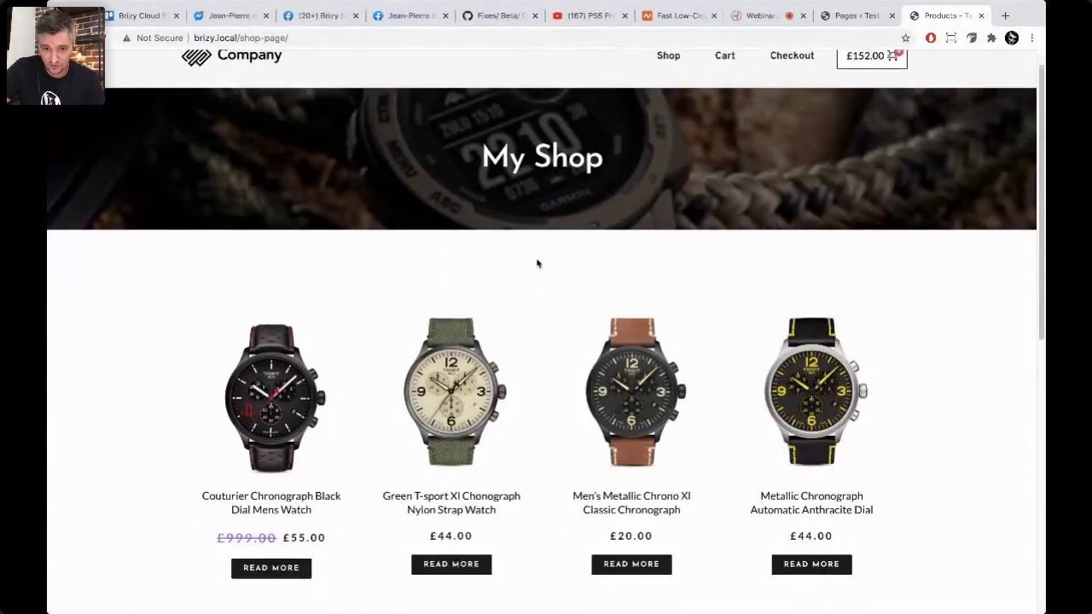
scroll(538, 263, "up", 5)
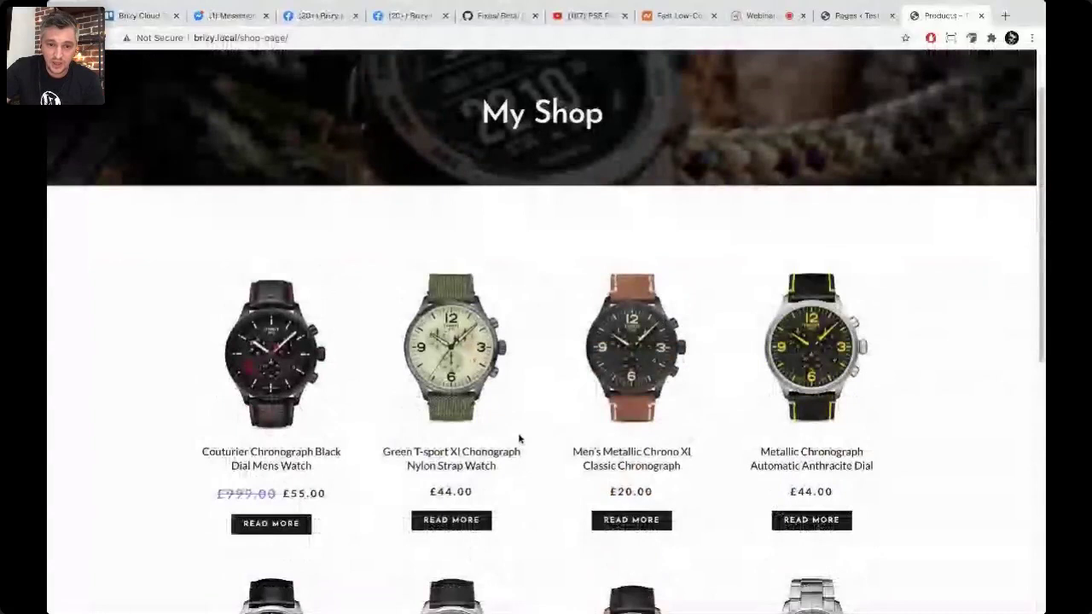
Step: Open the Green T-sport Xl Chonograph Nylon Strap Watch product page, view its gallery image enlarged and close the enlarged view
left_click(462, 524)
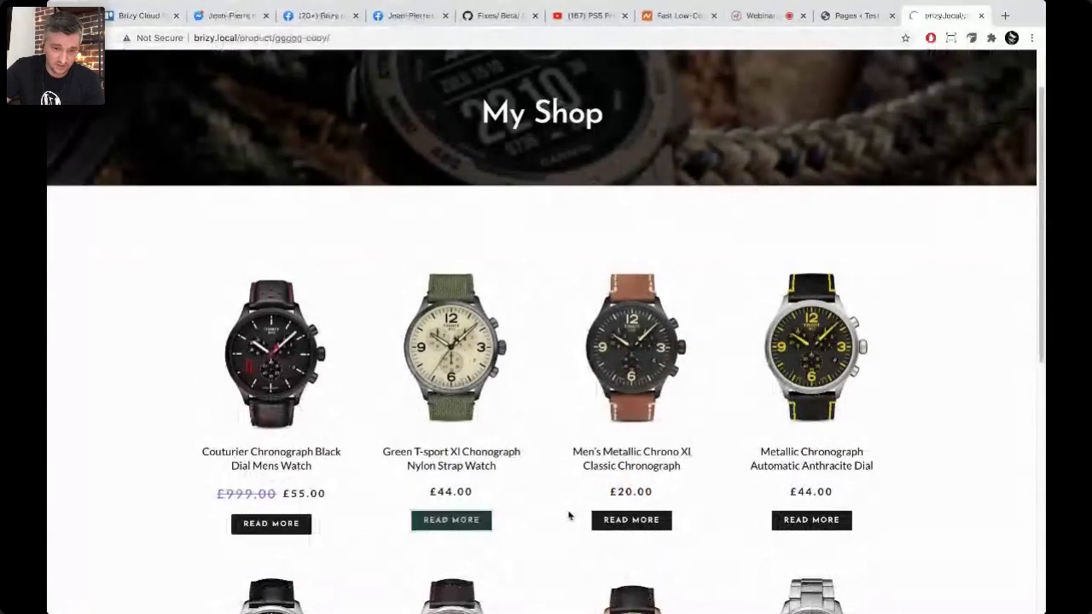
scroll(590, 395, "down", 2)
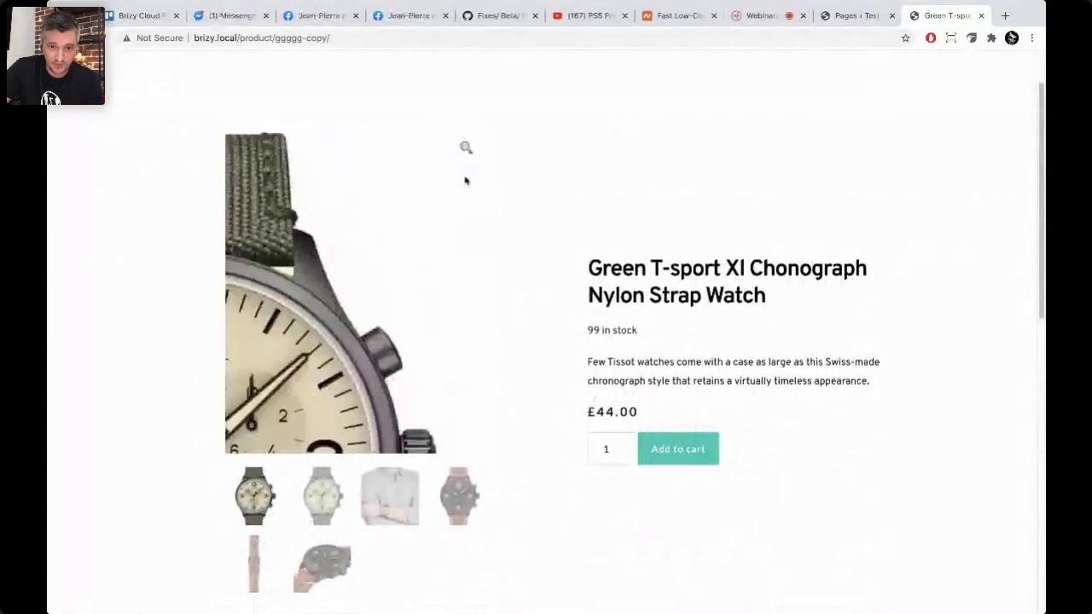
left_click(468, 148)
left_click(1021, 69)
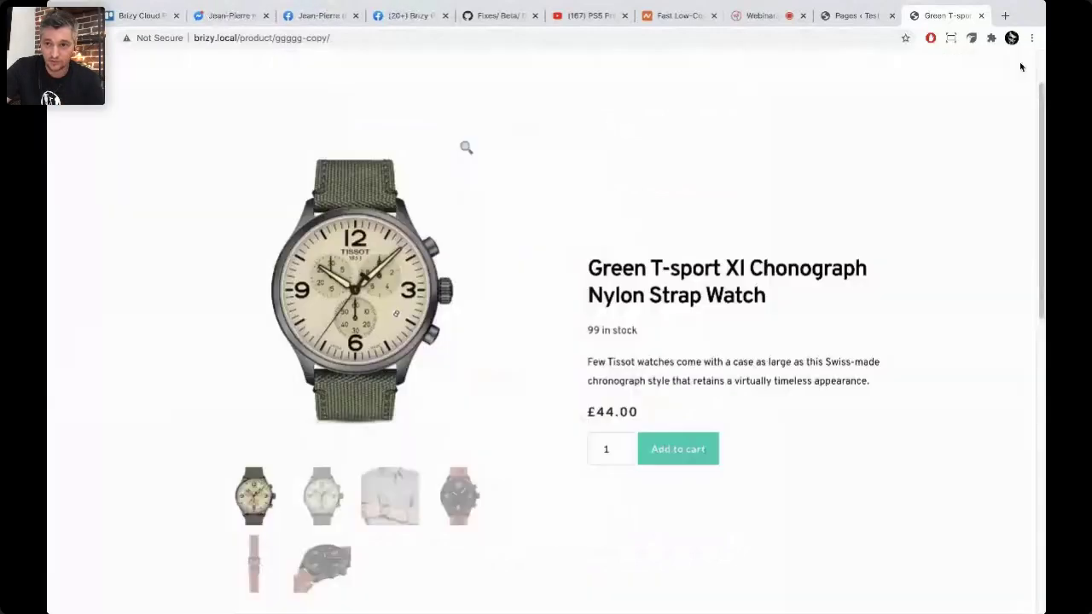
Step: Review the watch's title, stock, description, price and the Similar Products area on its product page
scroll(840, 227, "down", 1)
left_click_drag(587, 243, 792, 378)
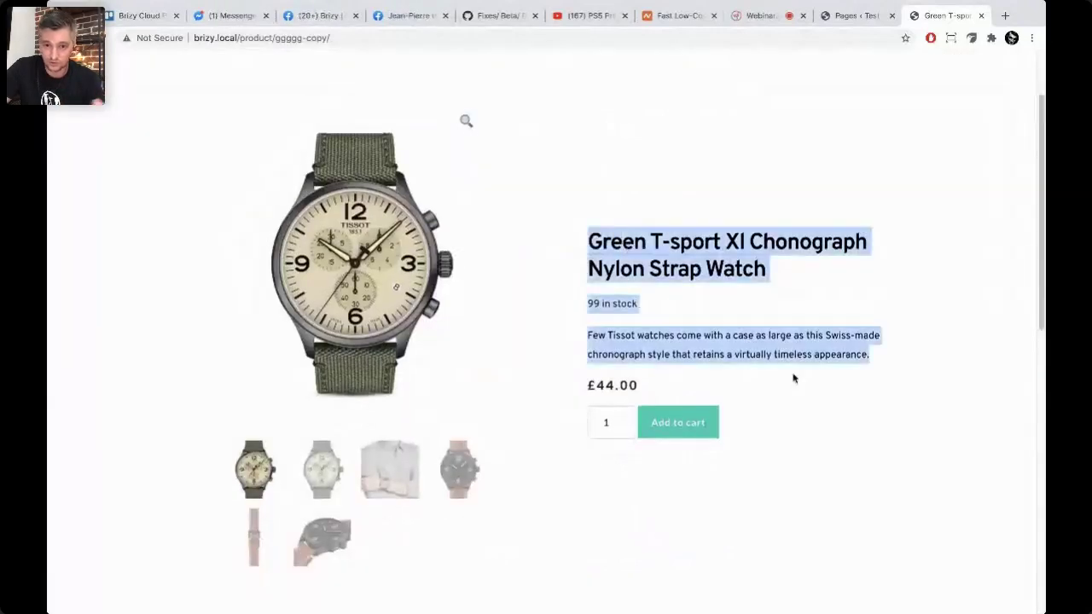
left_click(798, 387)
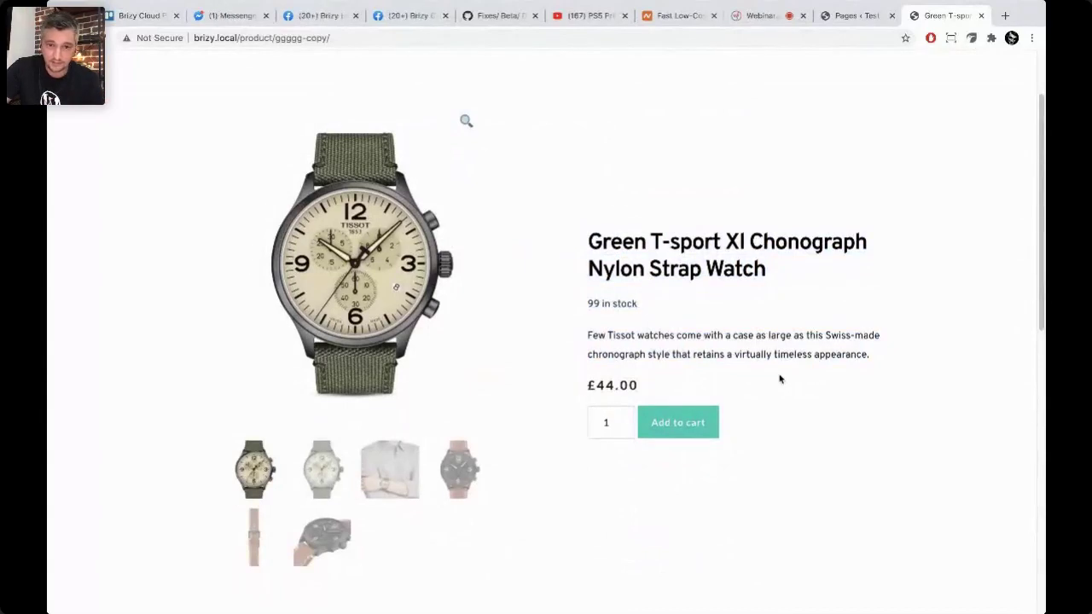
scroll(735, 350, "down", 1)
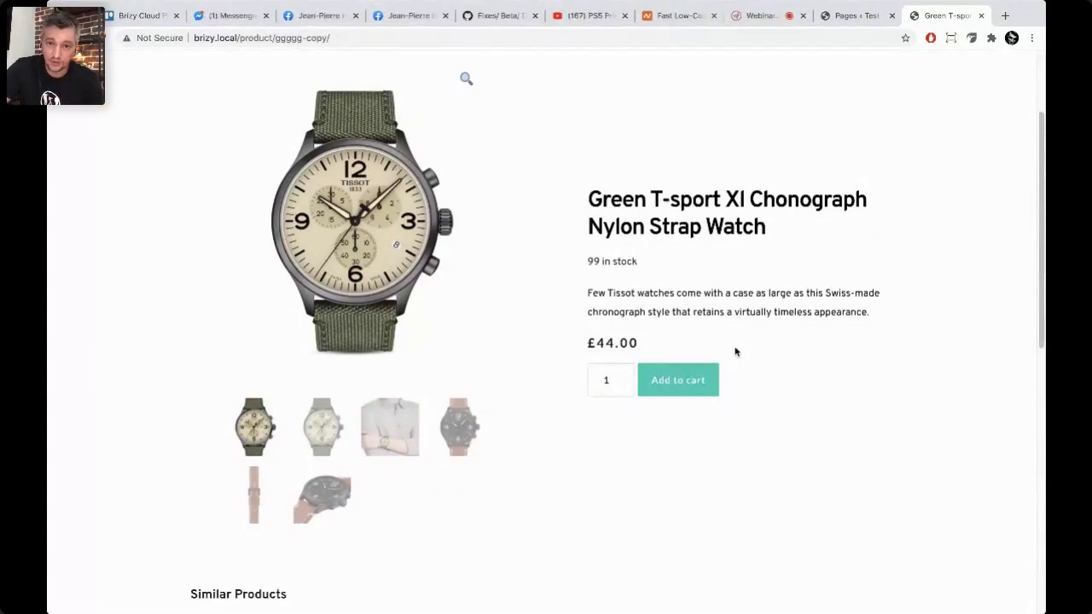
scroll(761, 353, "down", 4)
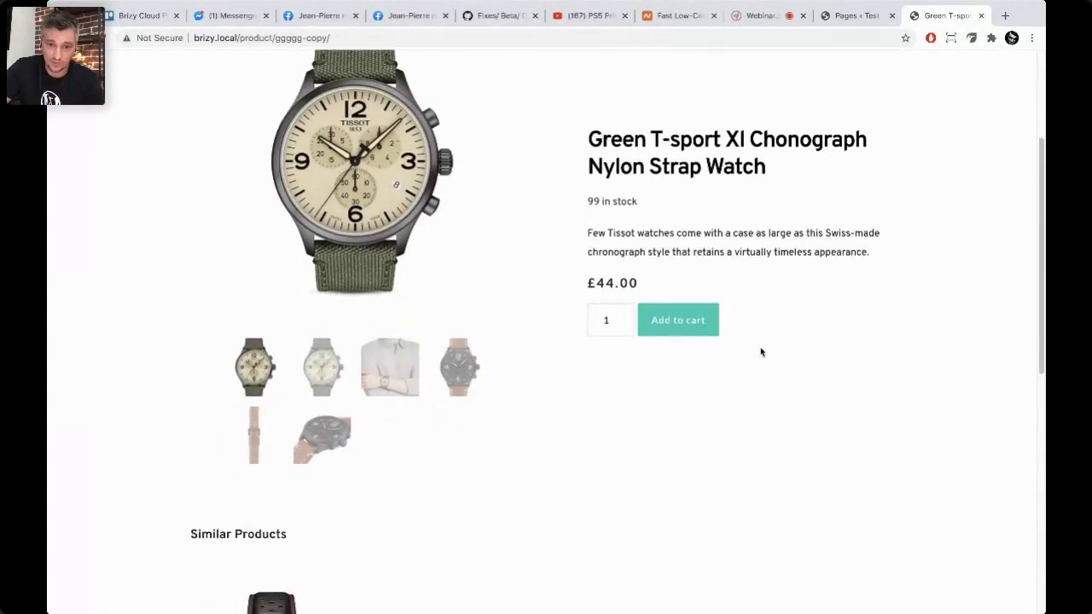
scroll(761, 353, "up", 7)
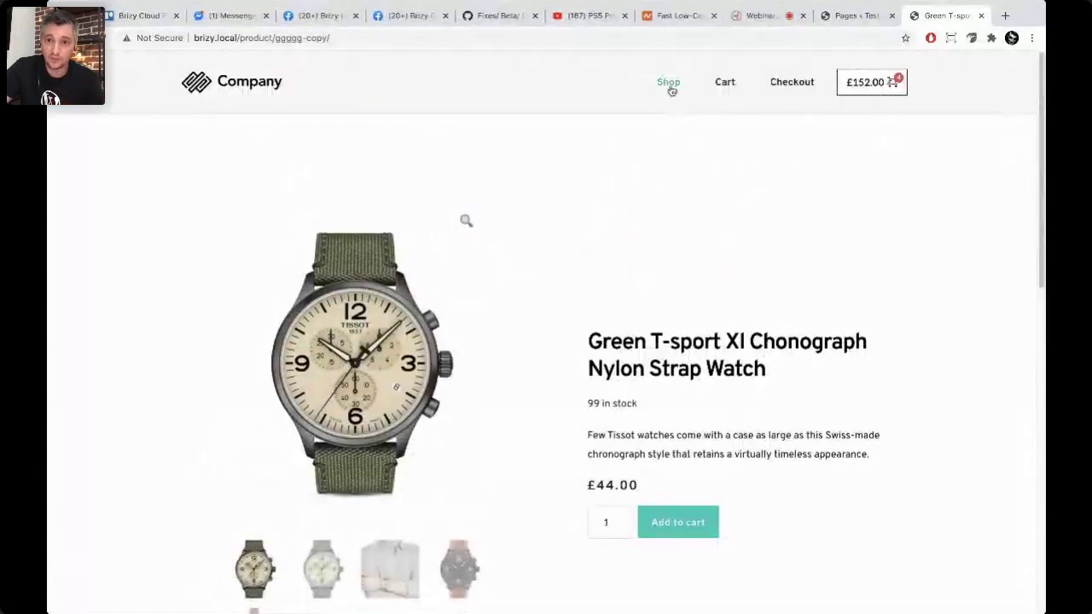
Step: View the store's cart and checkout pages and return to the shop page
left_click(723, 86)
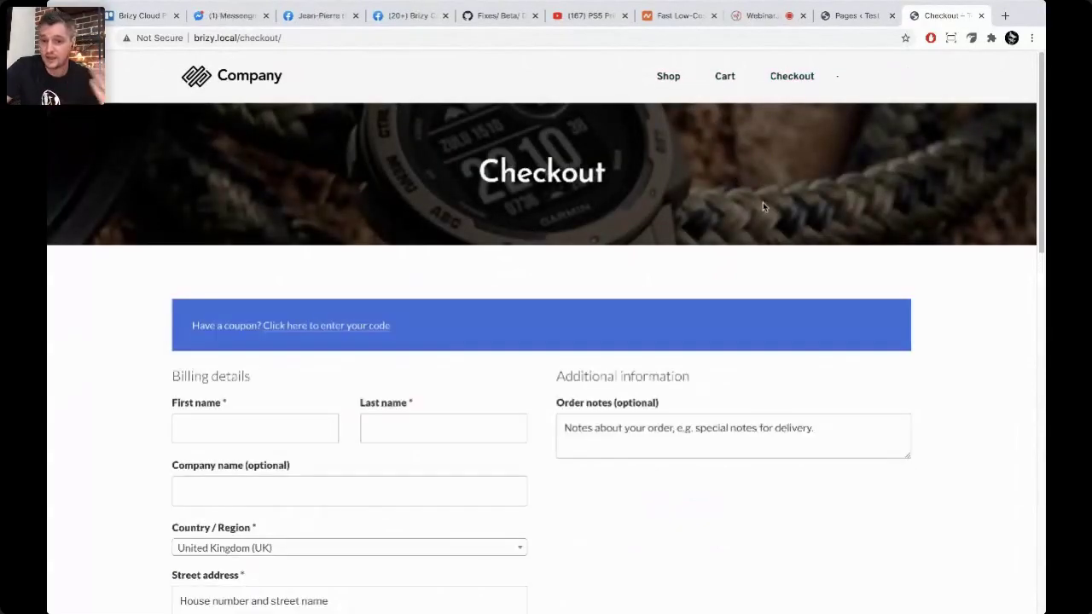
left_click(668, 76)
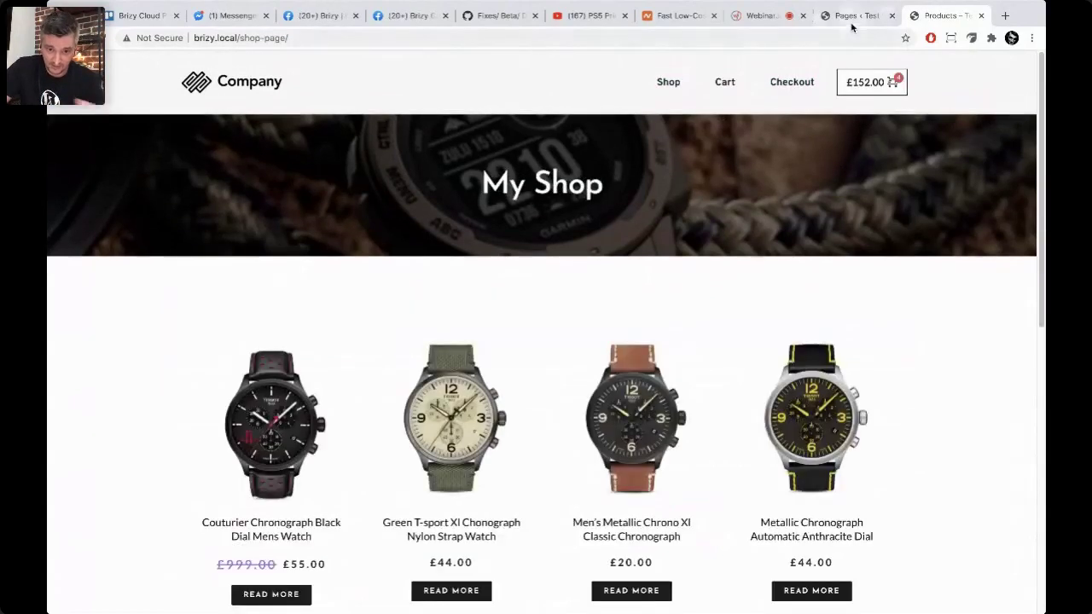
Step: Go to the Brizy templates in the WordPress admin and open the Product Listing template for editing
left_click(856, 21)
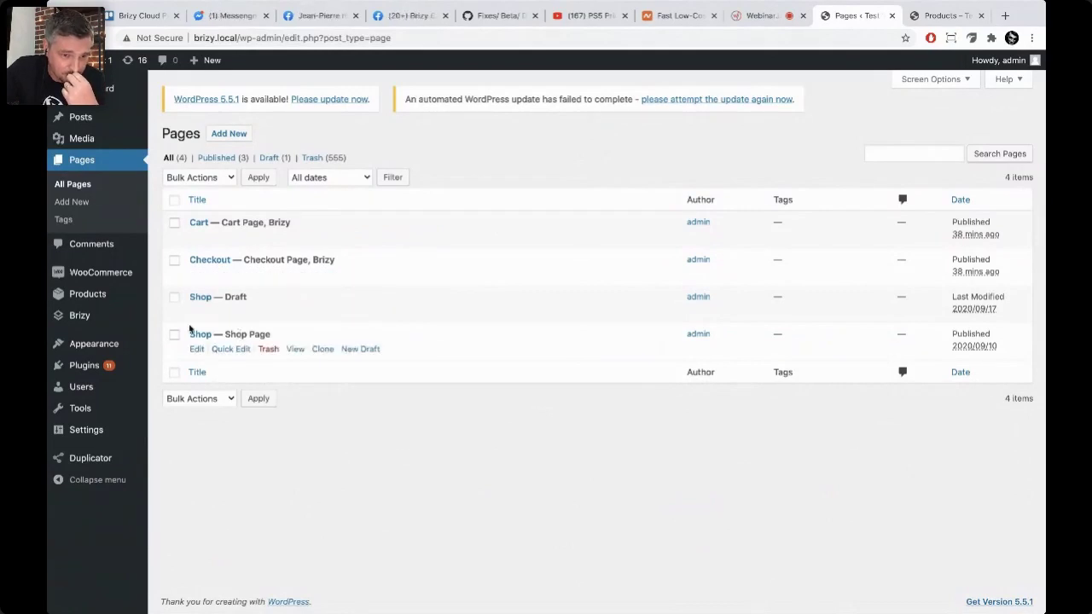
left_click(81, 316)
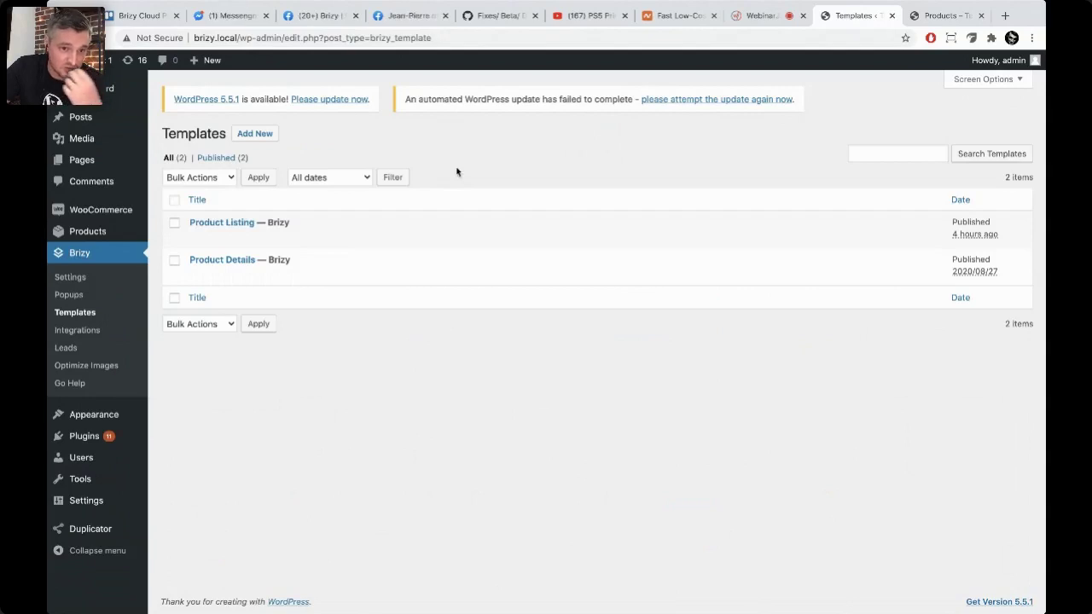
left_click(237, 223)
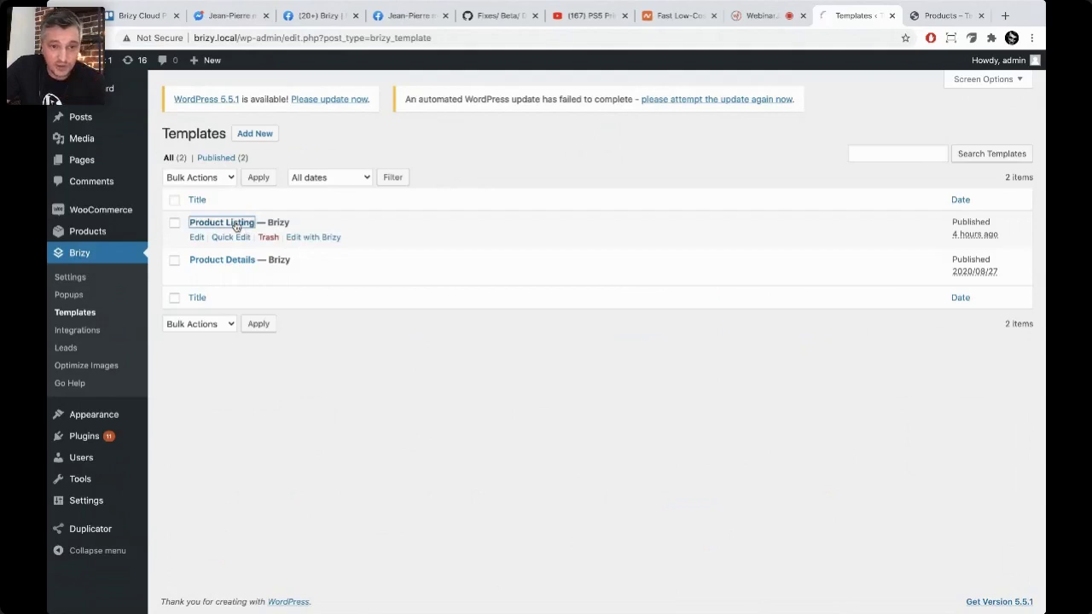
Step: Look over the Product Listing template's layout from the header through the product grid and pagination to the footer
scroll(383, 383, "down", 1)
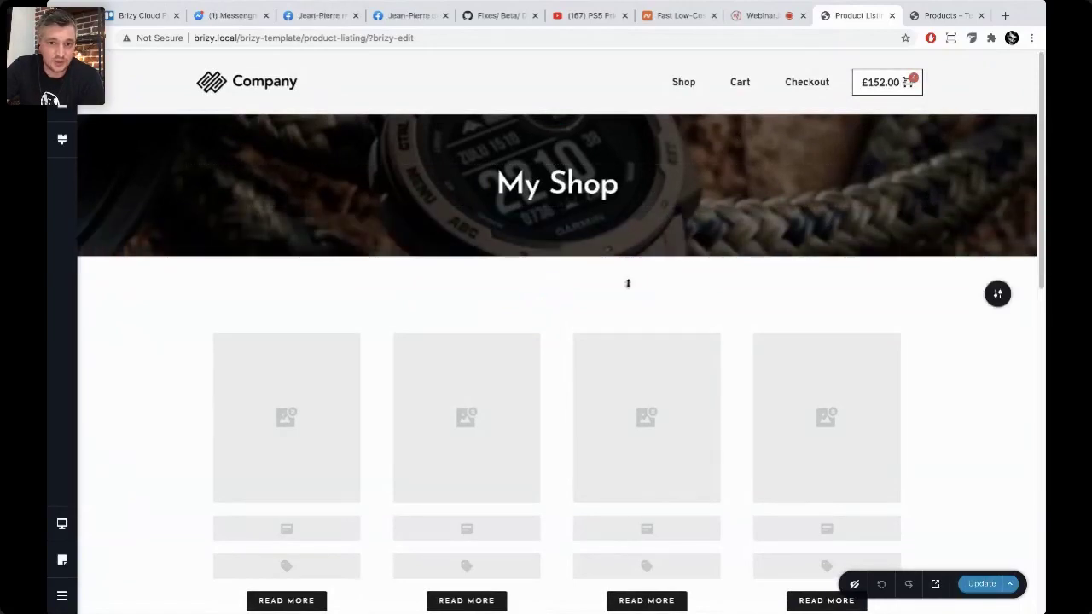
scroll(628, 283, "down", 2)
scroll(629, 304, "up", 1)
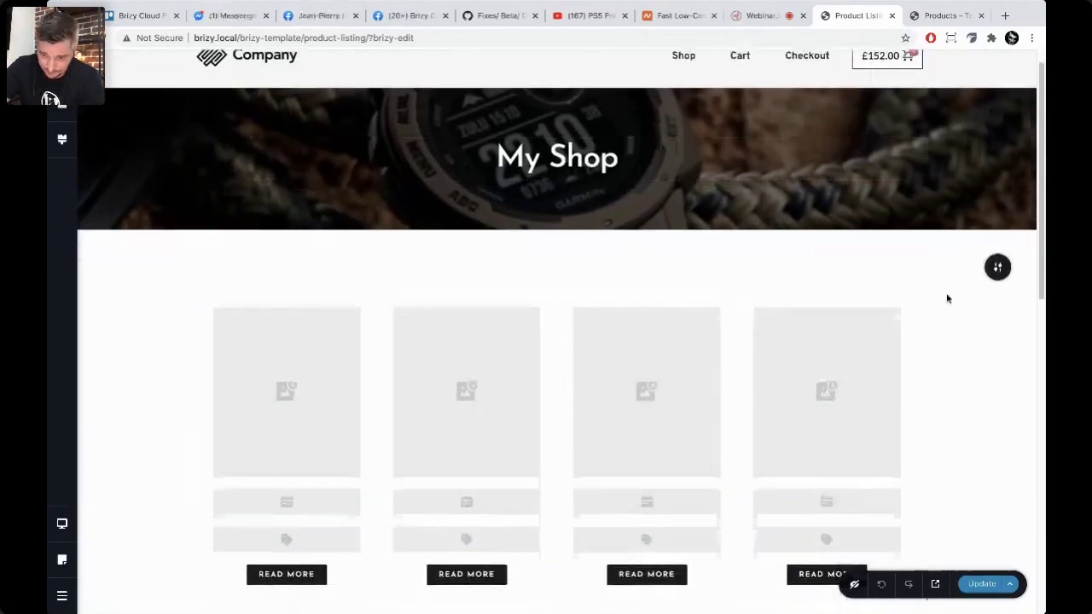
scroll(900, 262, "down", 6)
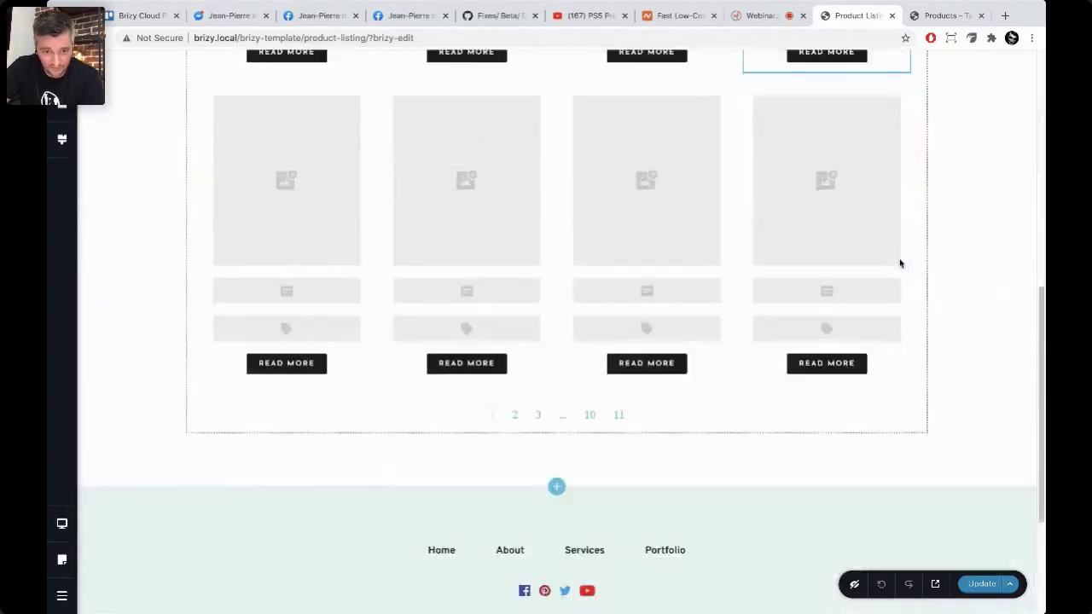
scroll(895, 264, "up", 7)
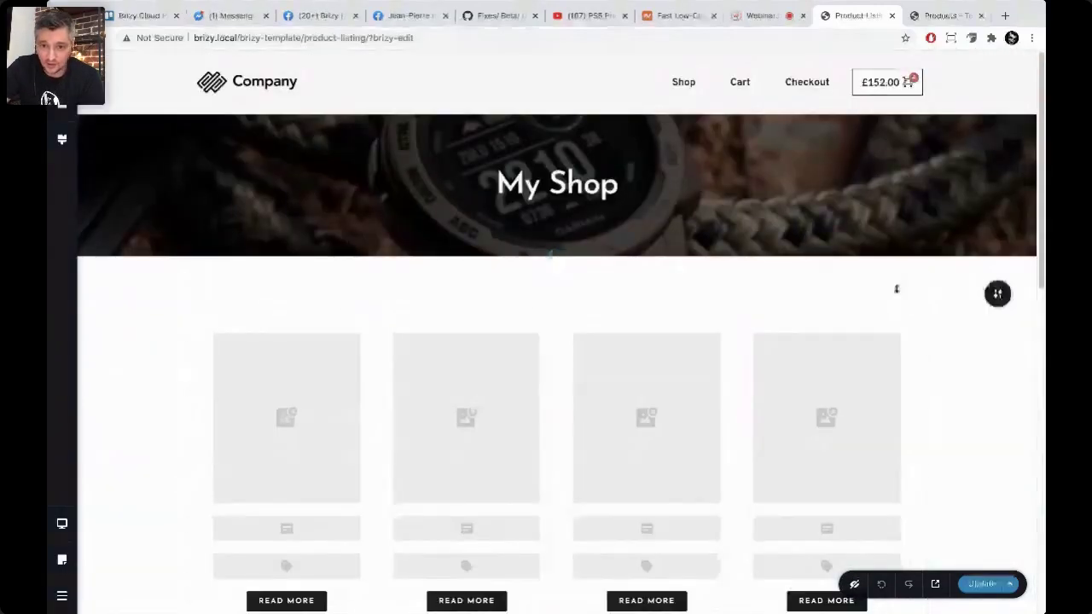
Step: Browse the elements that can be added, examining the WordPress, Product and WooCommerce groups
left_click(61, 139)
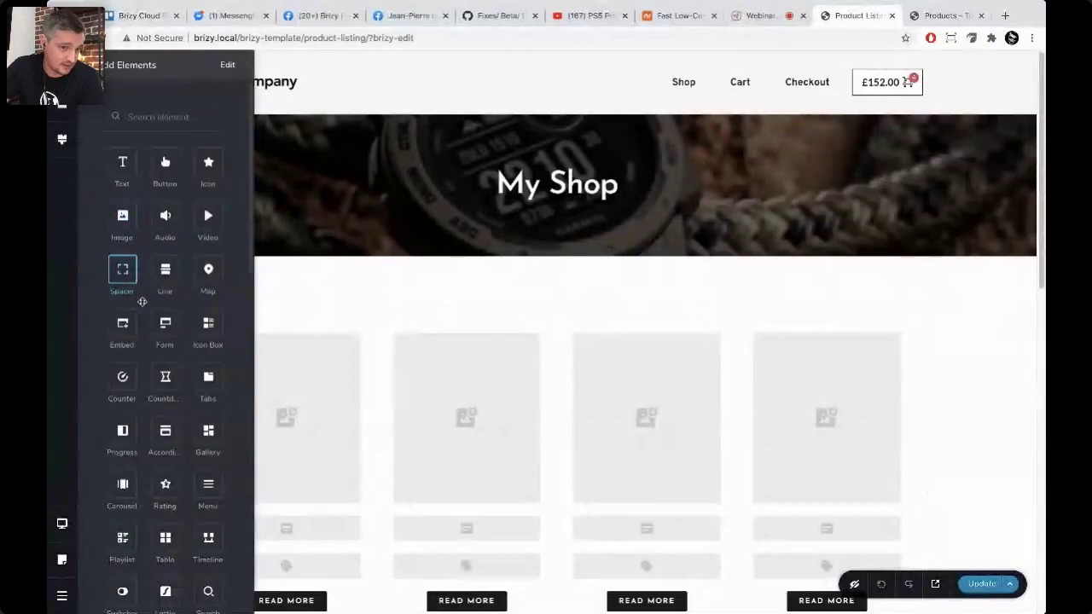
scroll(179, 378, "down", 10)
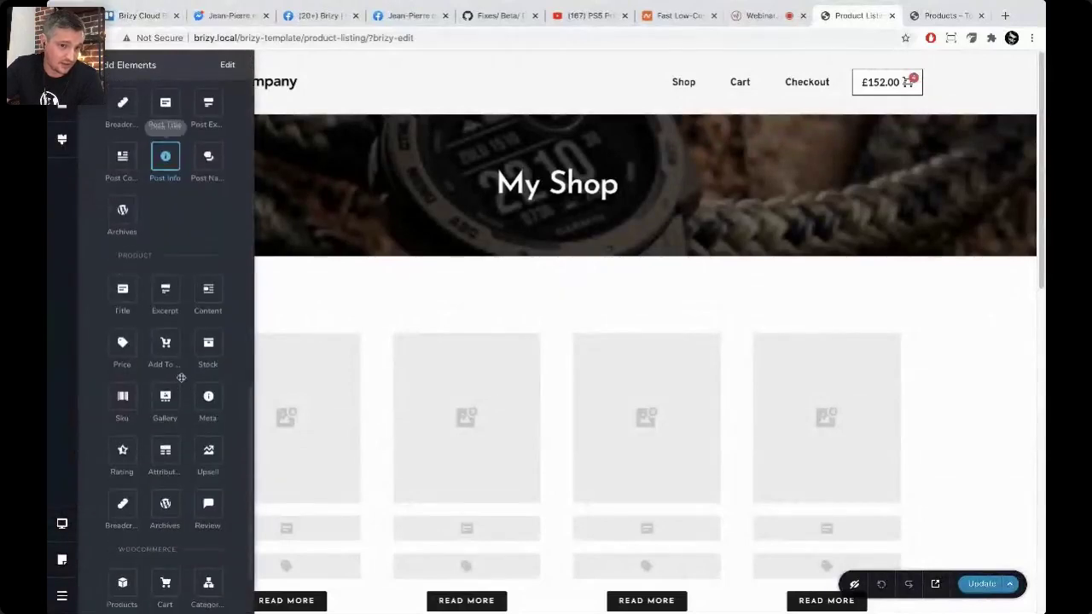
scroll(167, 307, "up", 8)
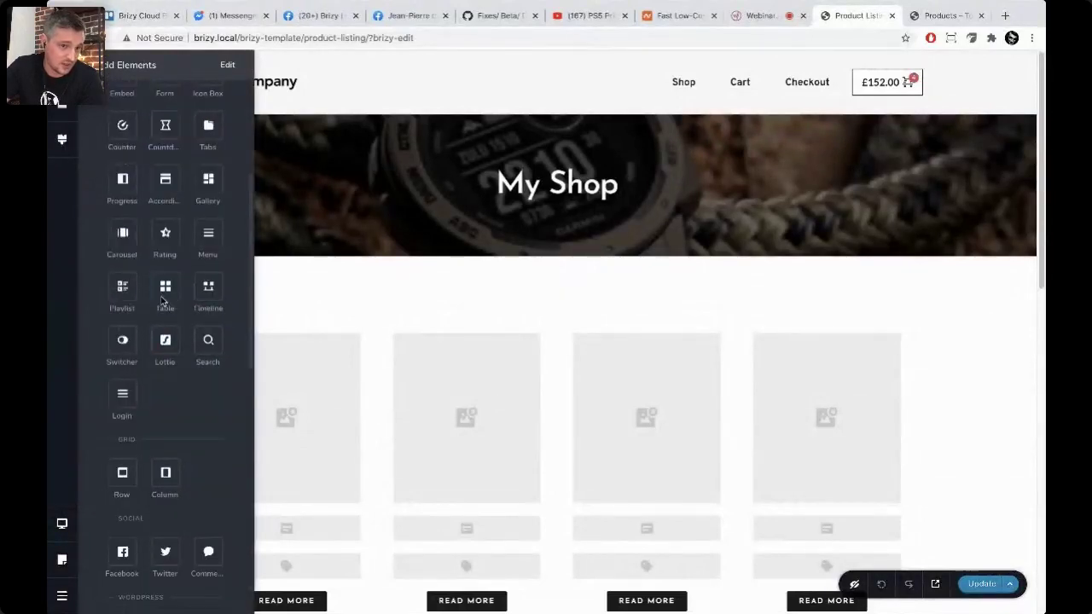
scroll(164, 303, "up", 3)
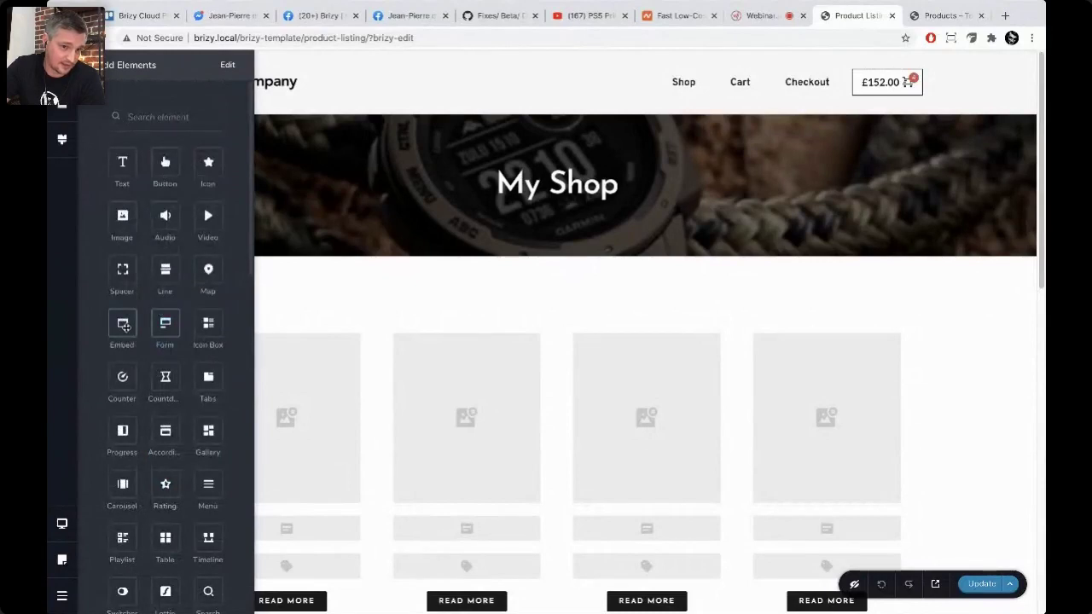
scroll(124, 325, "down", 5)
scroll(174, 363, "down", 4)
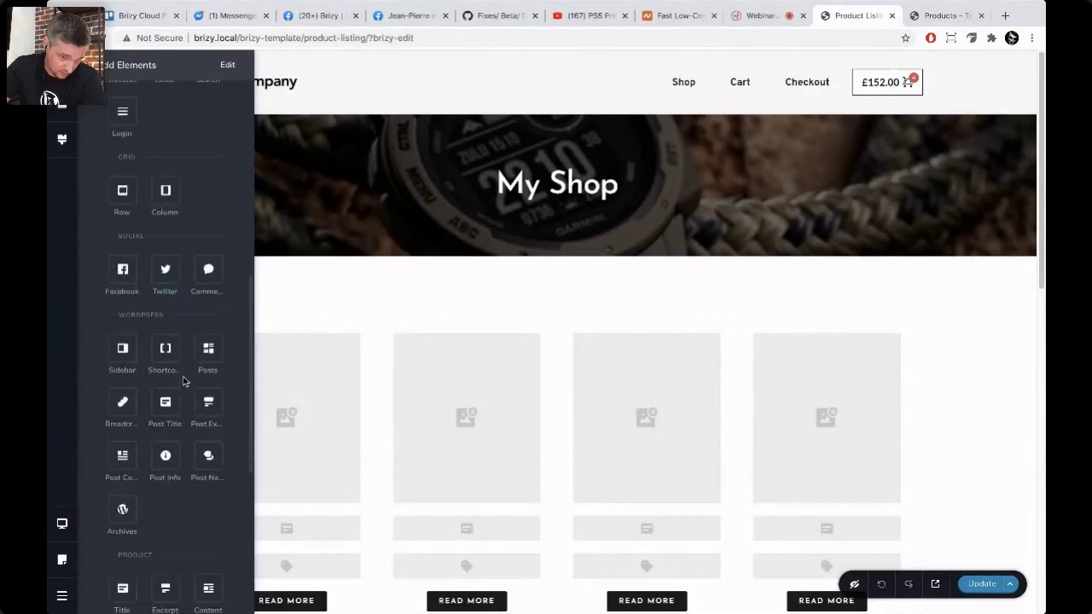
scroll(182, 381, "down", 8)
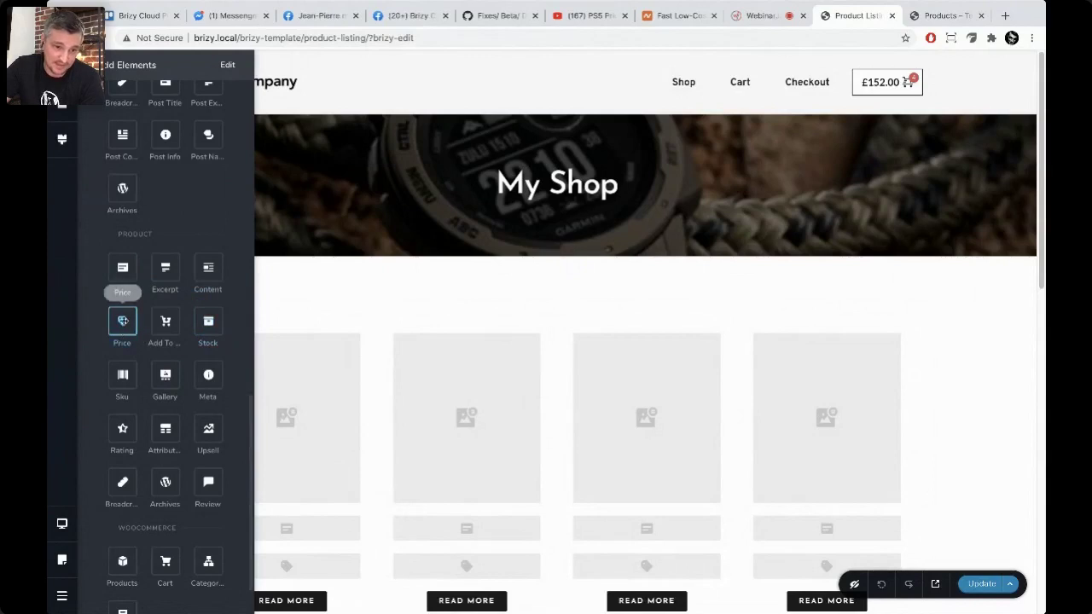
scroll(123, 320, "down", 1)
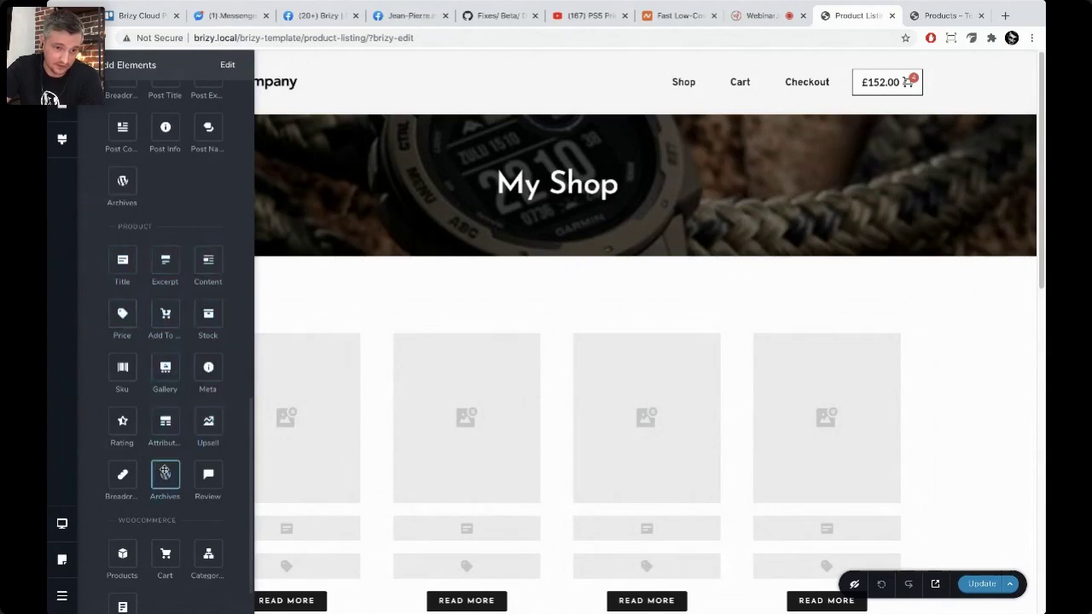
scroll(162, 453, "down", 2)
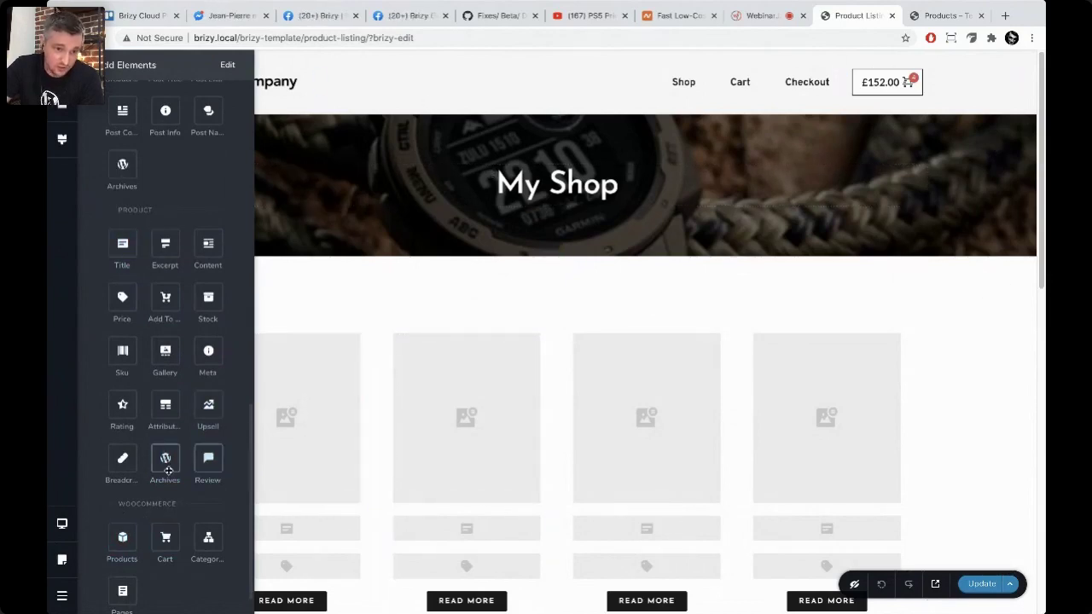
Step: Try placing the product Archives element above the product grid
left_click_drag(165, 464, 610, 322)
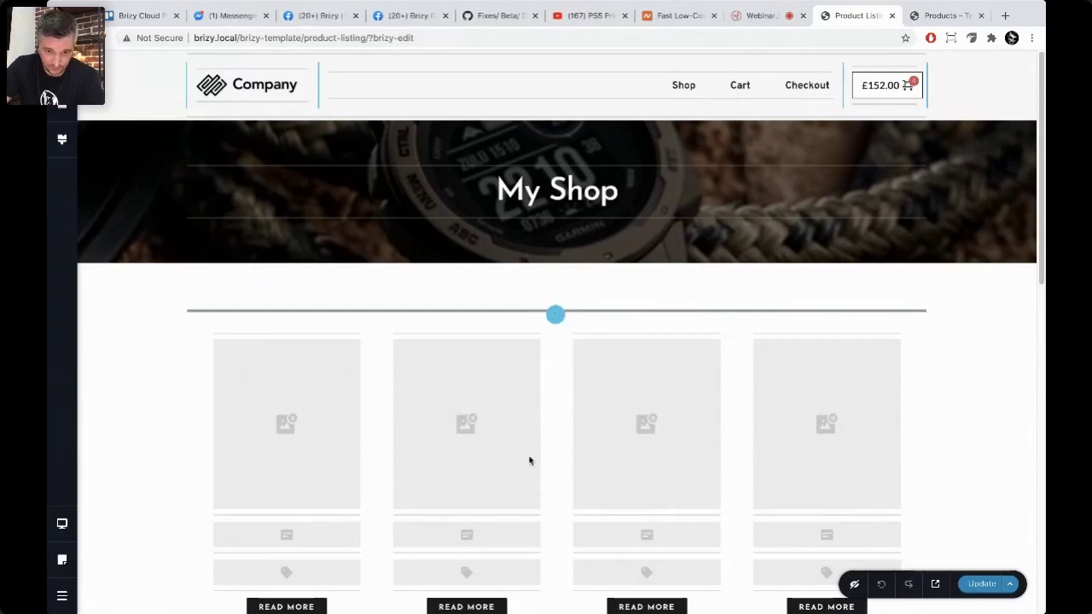
left_click_drag(555, 315, 156, 157)
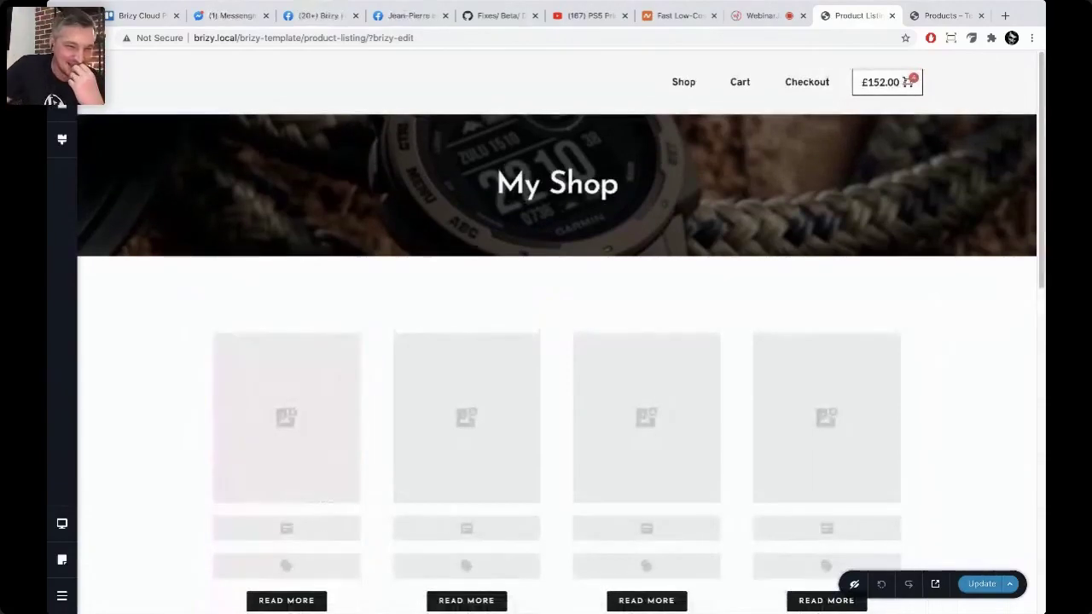
Step: Reopen the list of addable elements and examine the Product group again
left_click(62, 139)
scroll(171, 350, "down", 5)
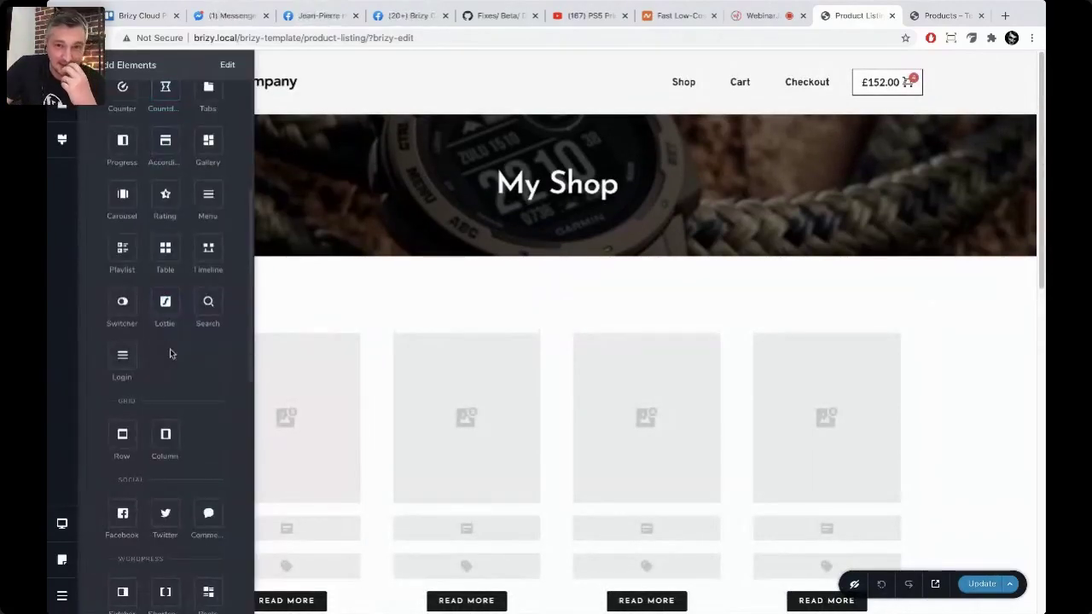
scroll(171, 353, "down", 10)
scroll(170, 353, "down", 1)
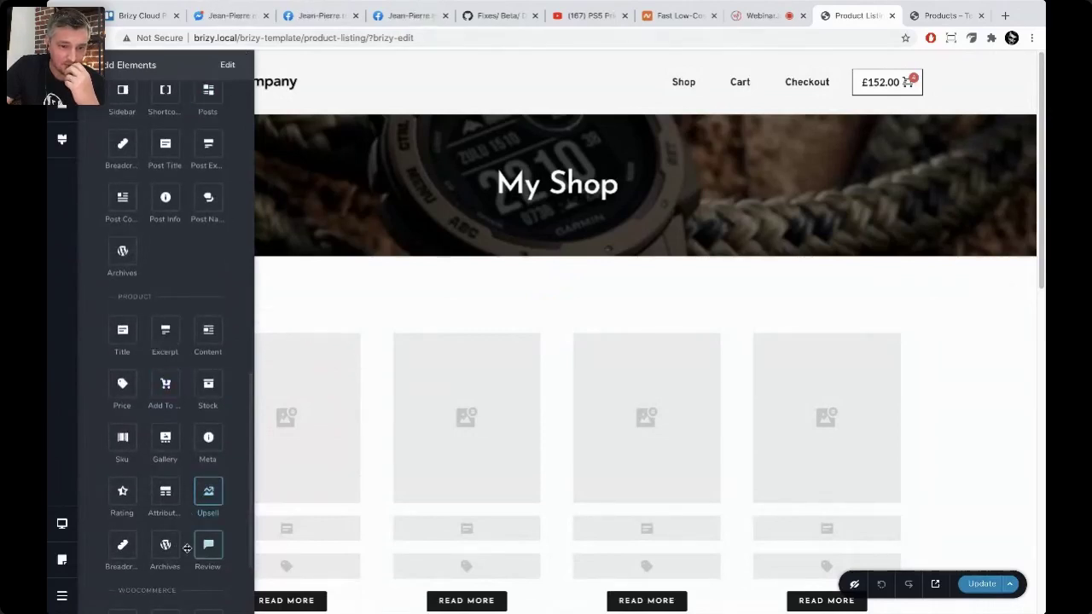
Step: Check Messenger and the live shop page, and return to the Product Listing template editor
left_click(232, 15)
left_click(938, 16)
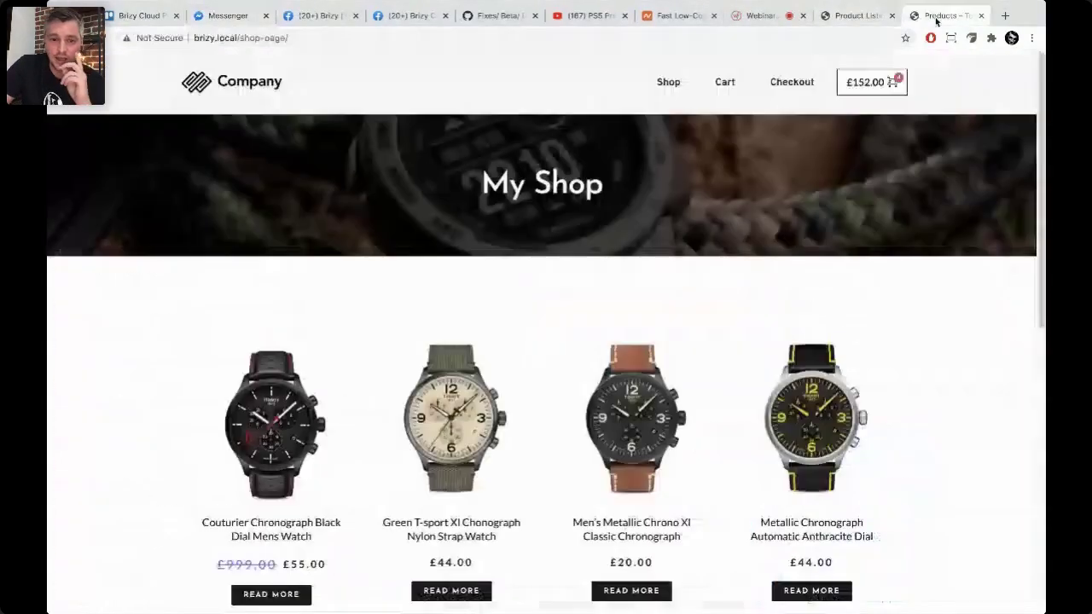
left_click(853, 15)
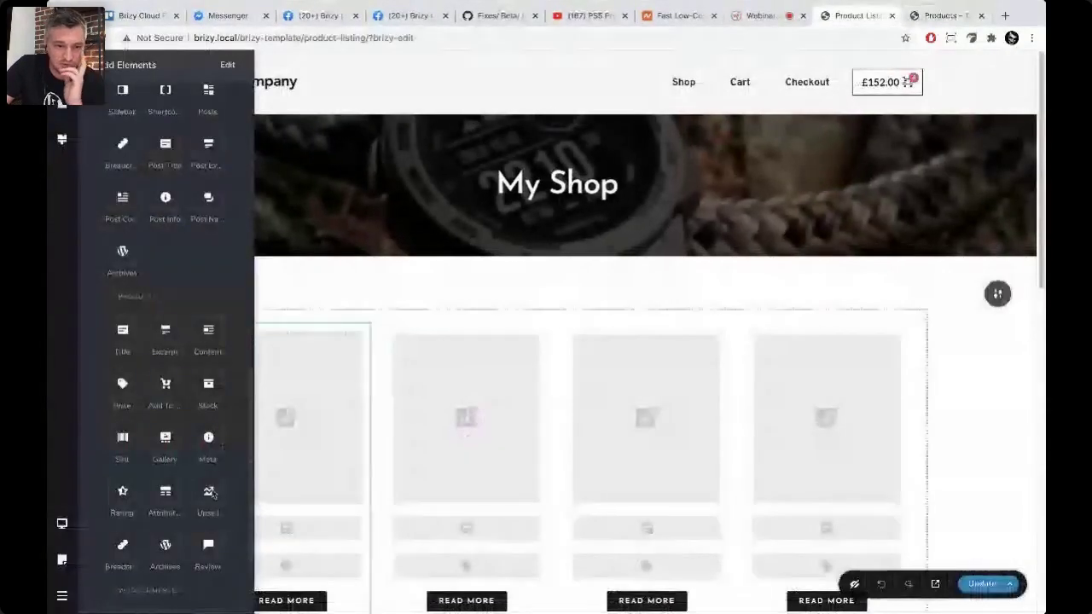
Step: Place the product Archives element above the existing product grid
scroll(211, 494, "down", 1)
left_click_drag(166, 468, 541, 317)
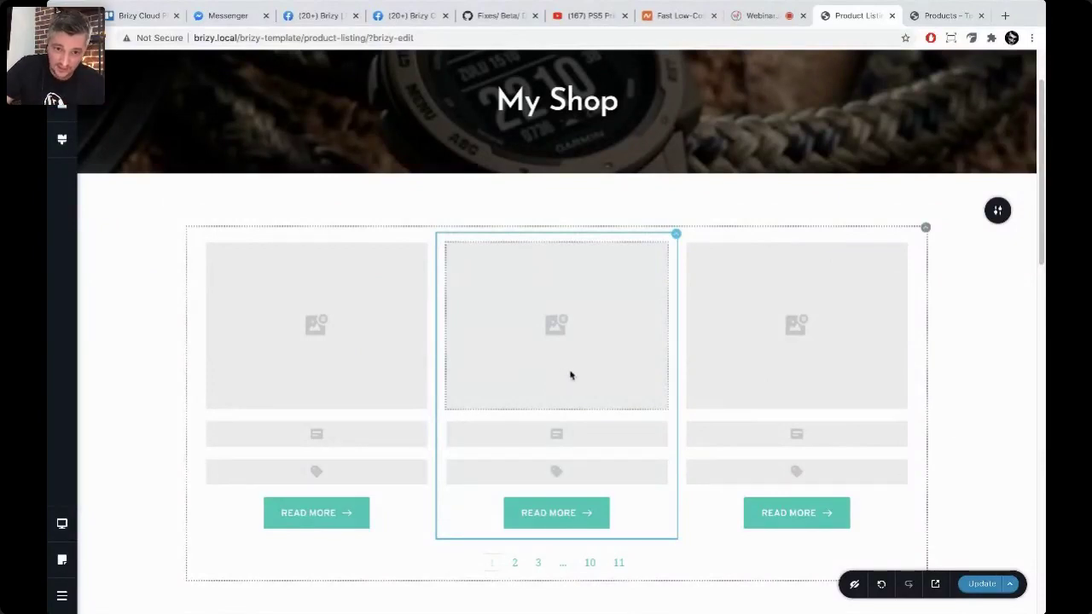
Step: Inspect the image settings, title and price elements of the first product in the newly added Archives grid
scroll(580, 365, "down", 1)
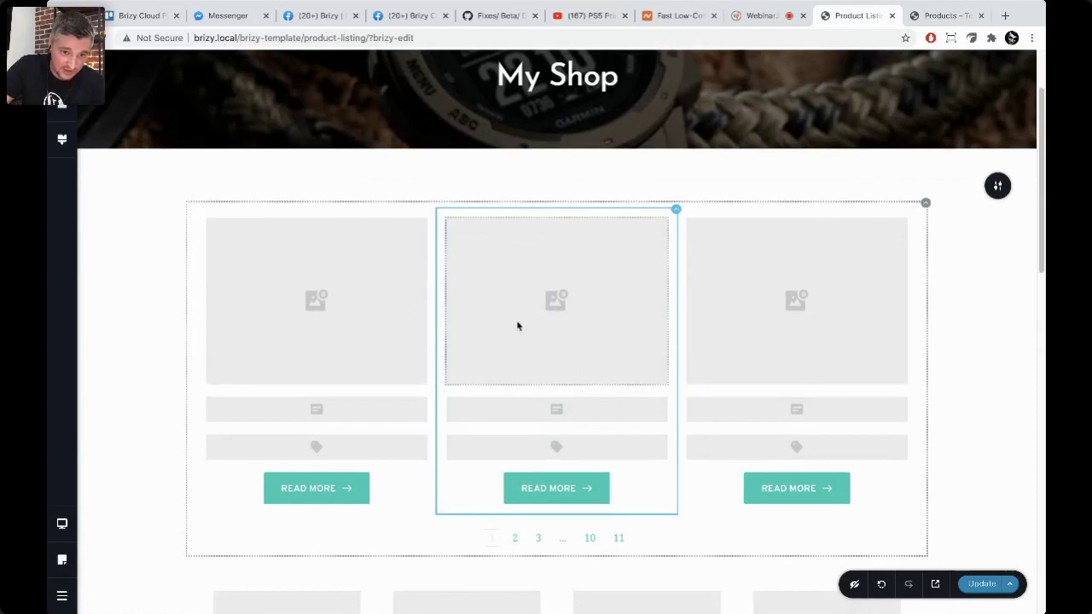
left_click(386, 359)
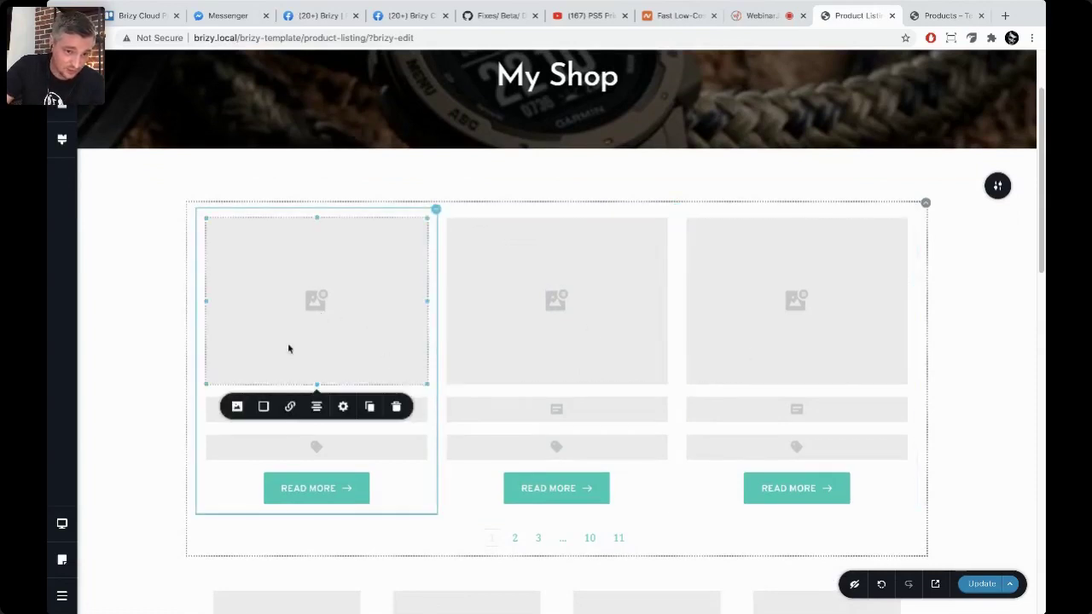
left_click(238, 408)
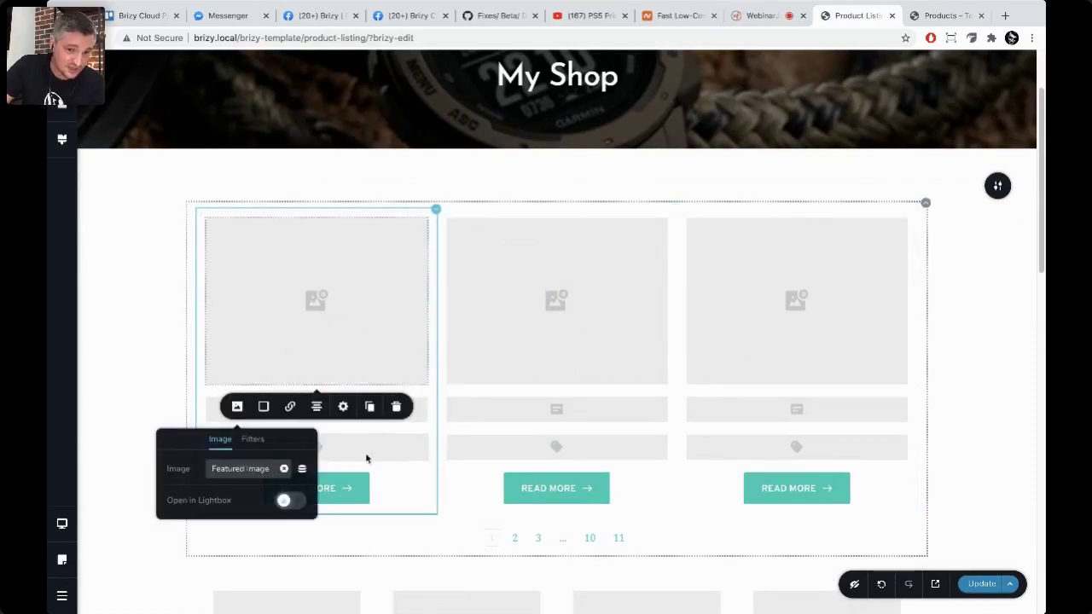
left_click(150, 411)
left_click(294, 410)
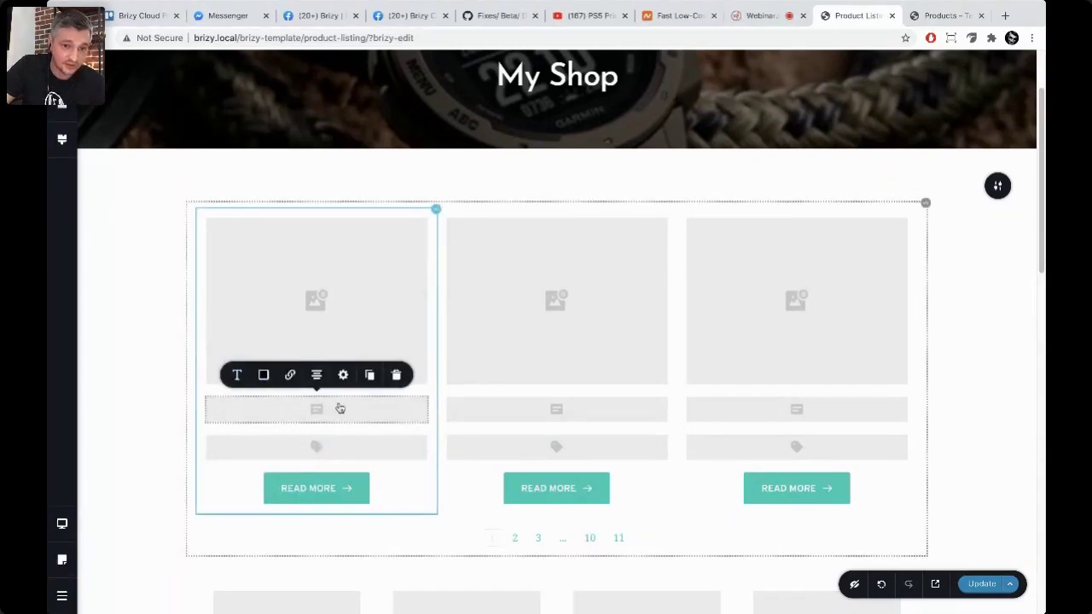
left_click(311, 449)
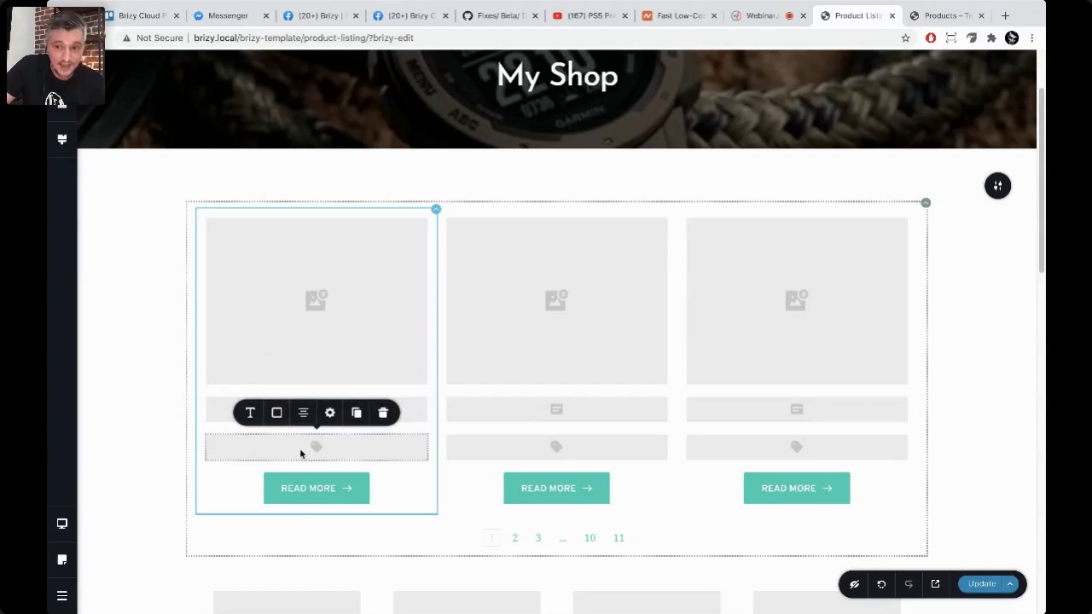
left_click(951, 371)
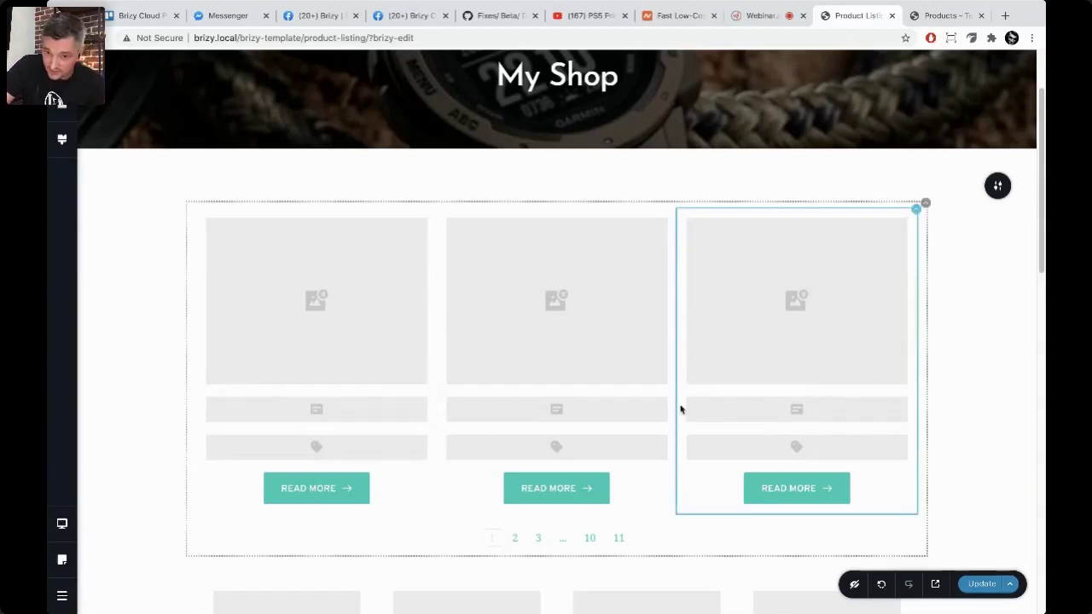
Step: Compare the newly added Archives grid with the original four-column product grid below it
scroll(680, 410, "down", 1)
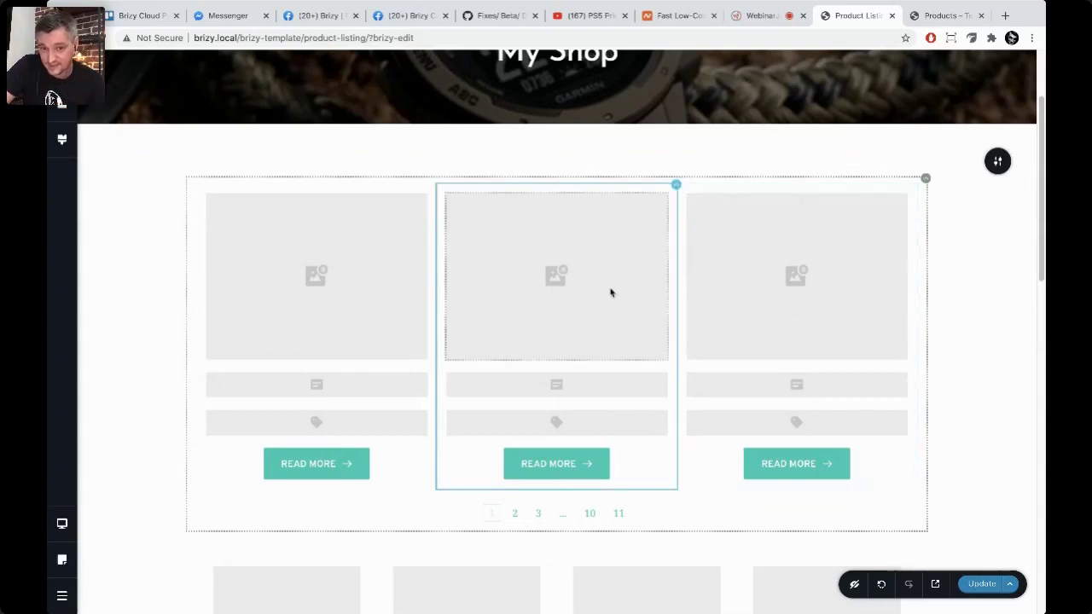
scroll(613, 308, "down", 4)
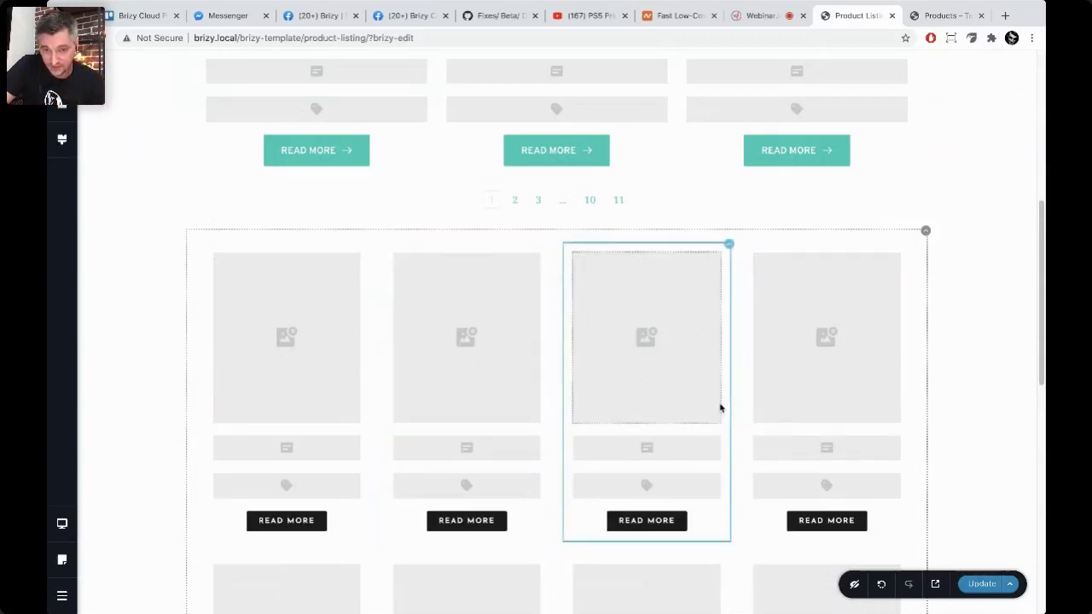
scroll(683, 413, "down", 1)
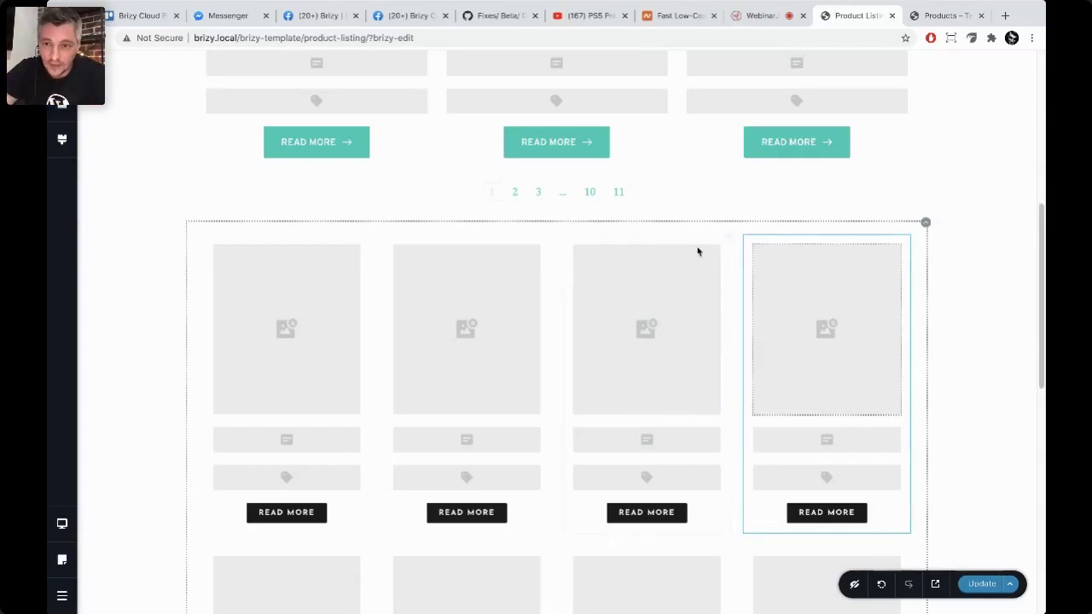
scroll(986, 316, "up", 5)
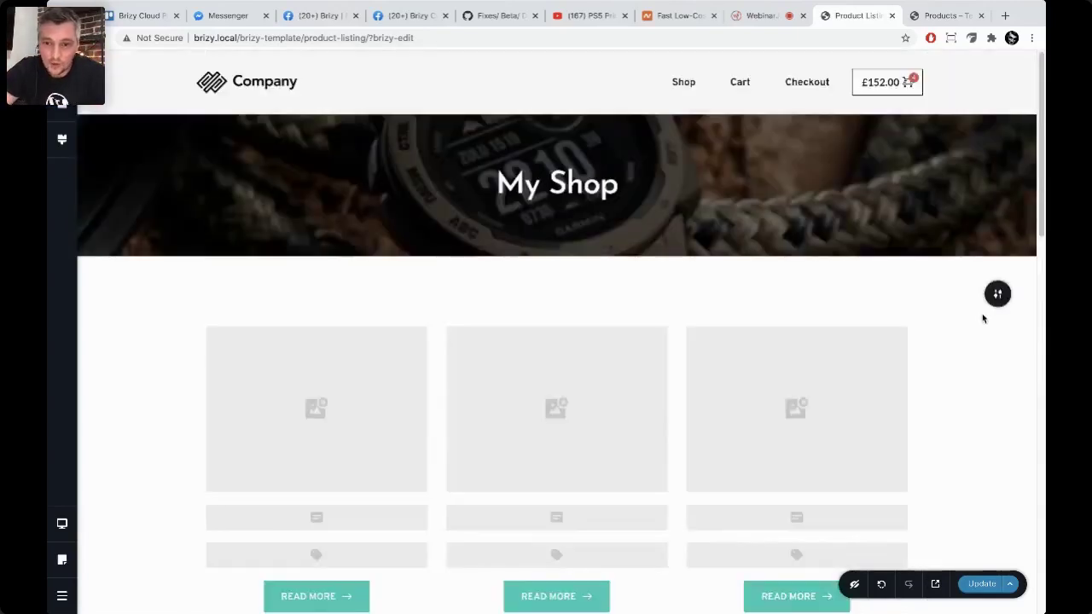
scroll(982, 307, "down", 2)
scroll(890, 226, "up", 1)
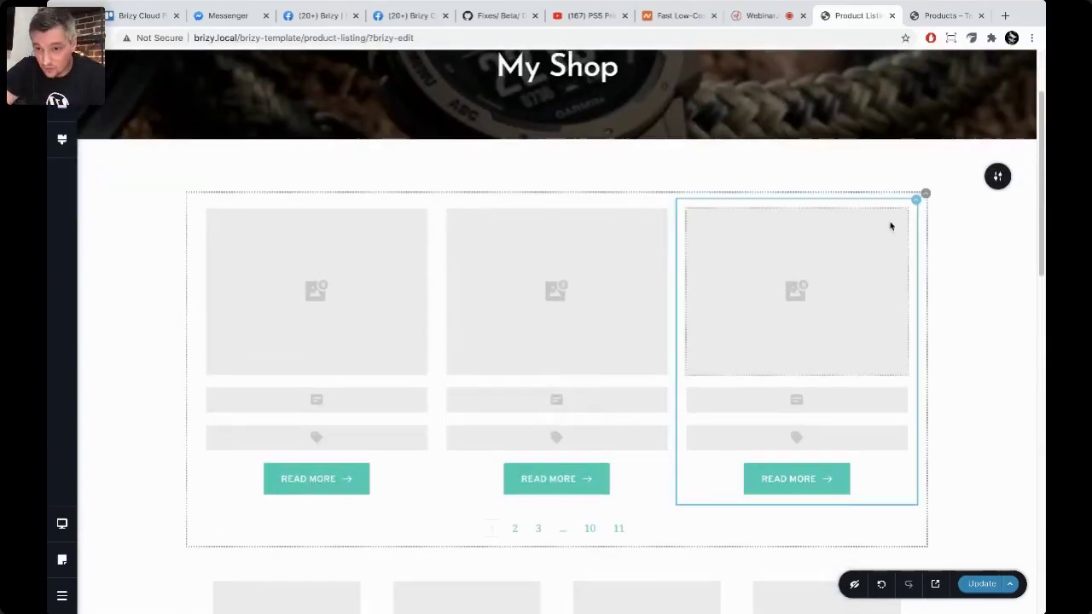
left_click(517, 304)
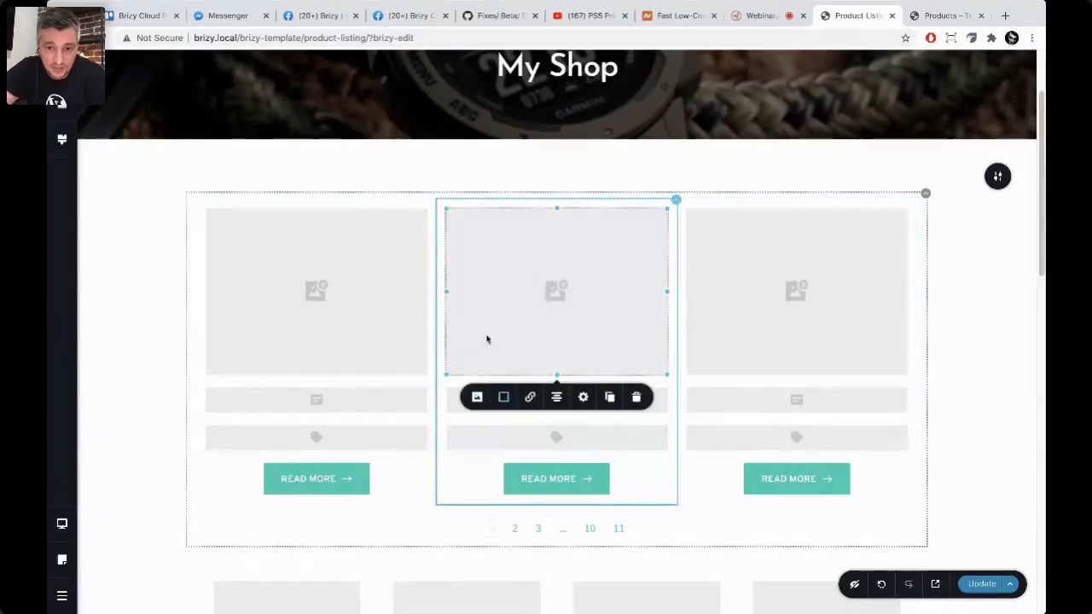
scroll(509, 429, "down", 2)
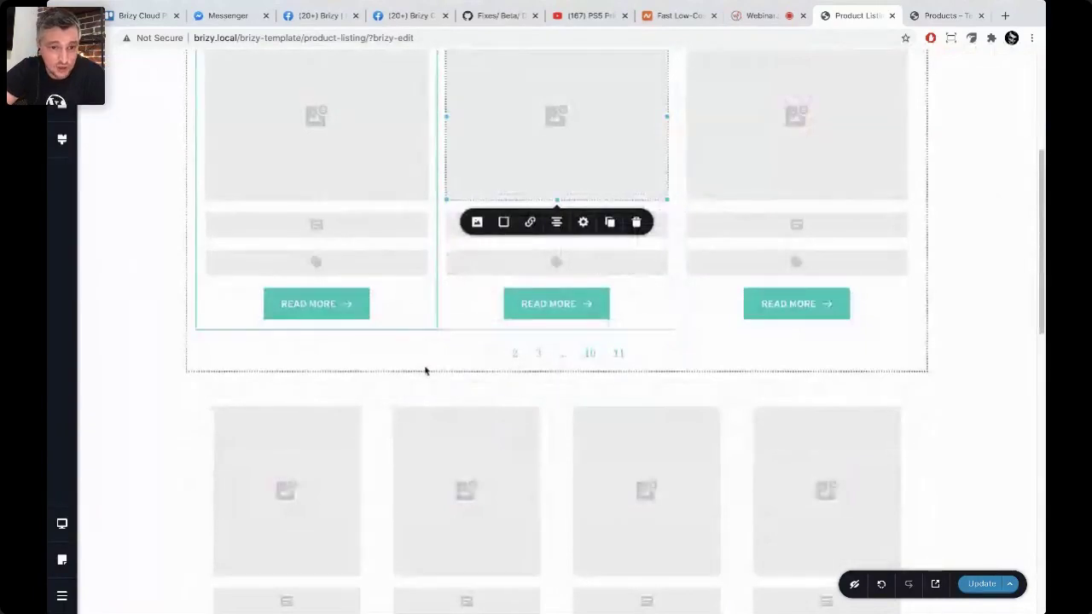
scroll(141, 293, "down", 1)
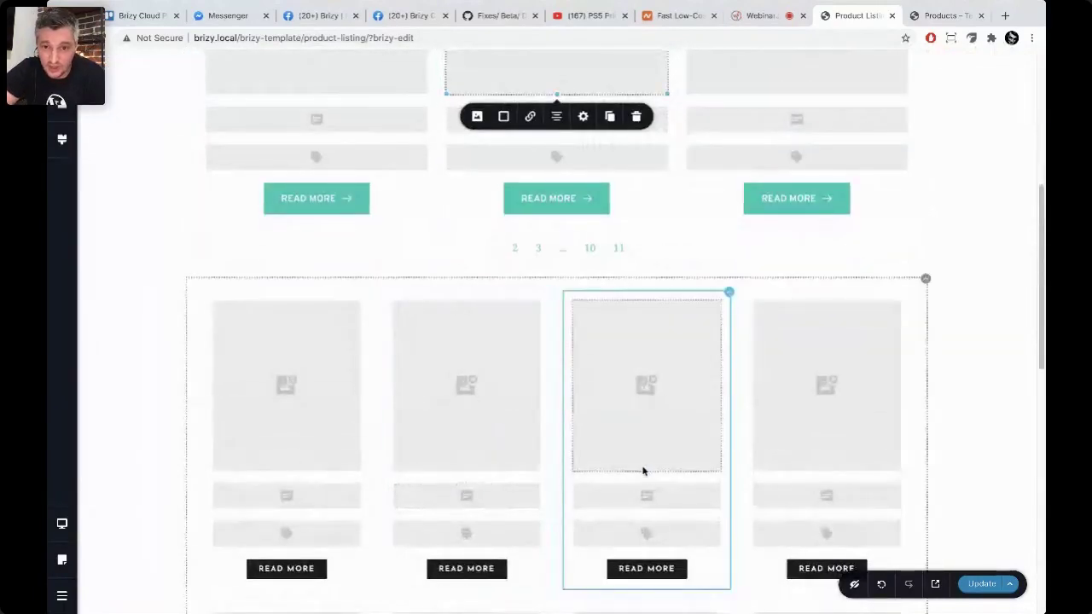
scroll(785, 300, "up", 2)
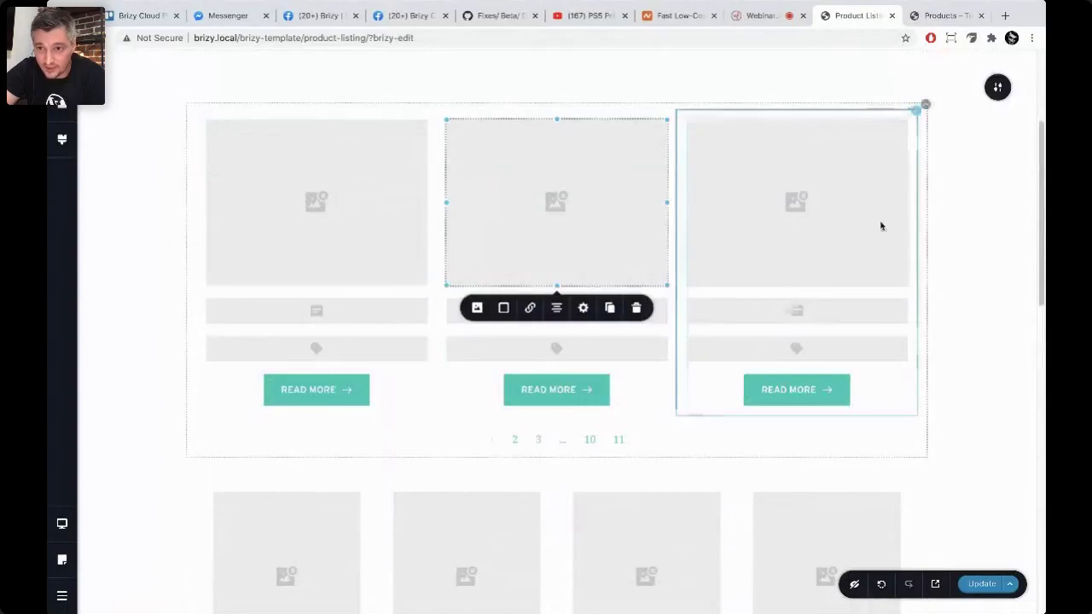
Step: Delete the newly added three-column Archives grid from the template
left_click(926, 104)
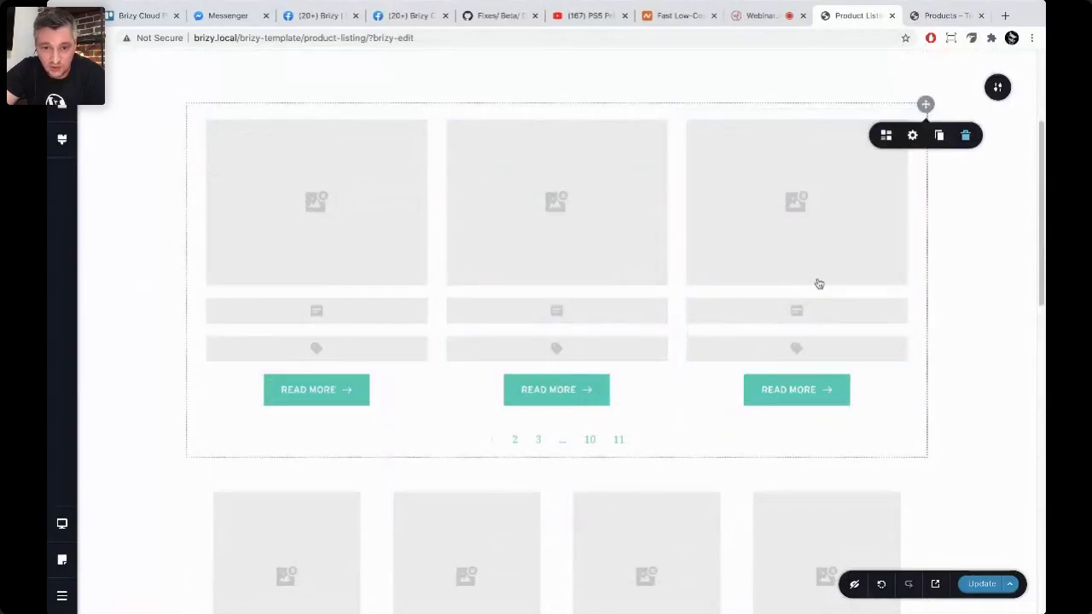
scroll(819, 284, "down", 4)
Step: Check the image options of the third product in the remaining product grid
left_click(643, 247)
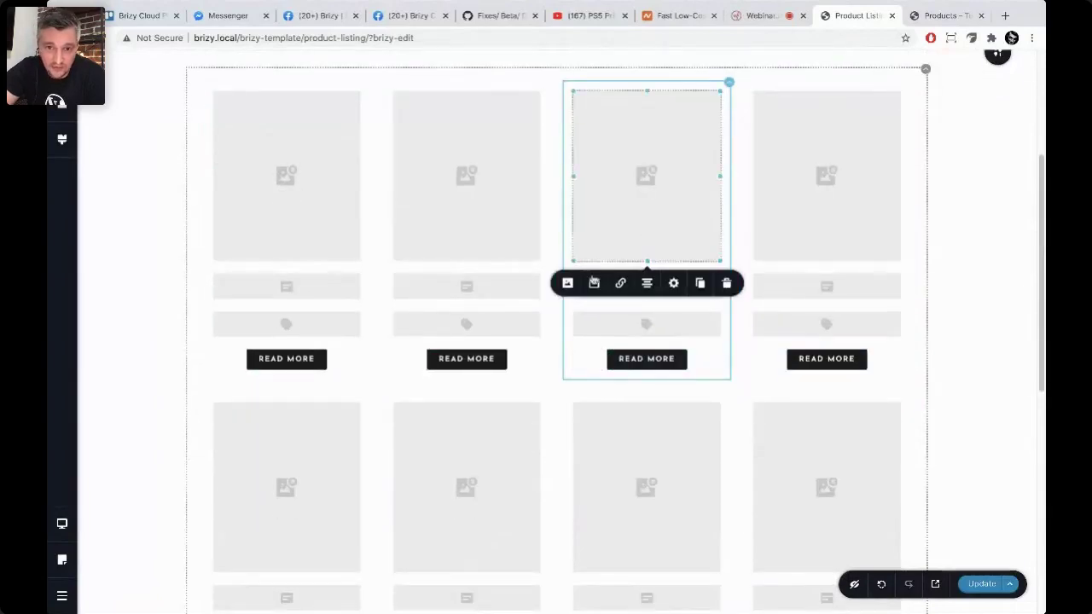
left_click(567, 282)
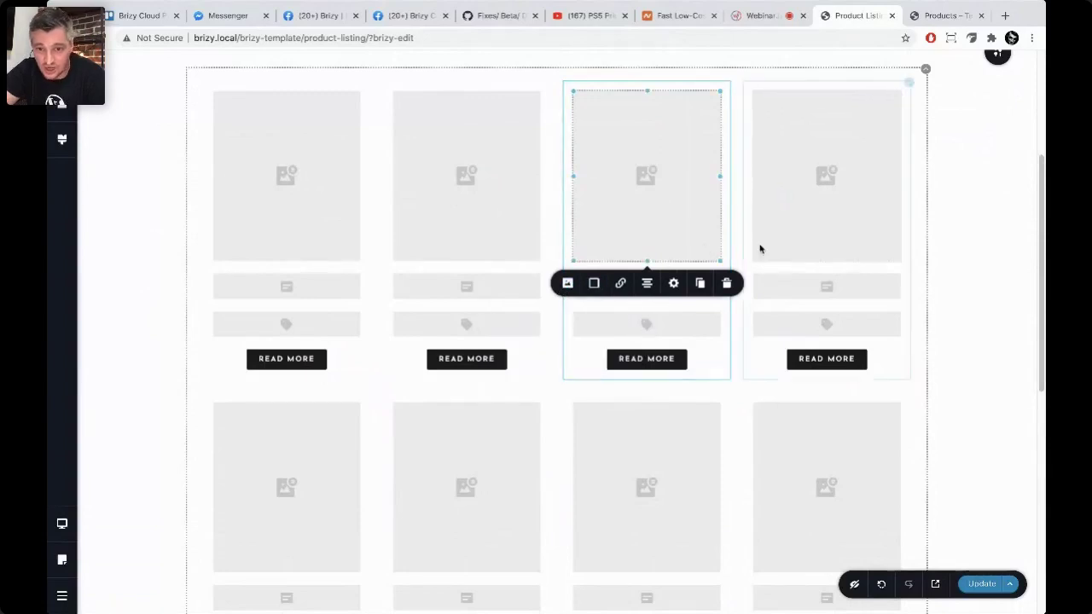
left_click(147, 316)
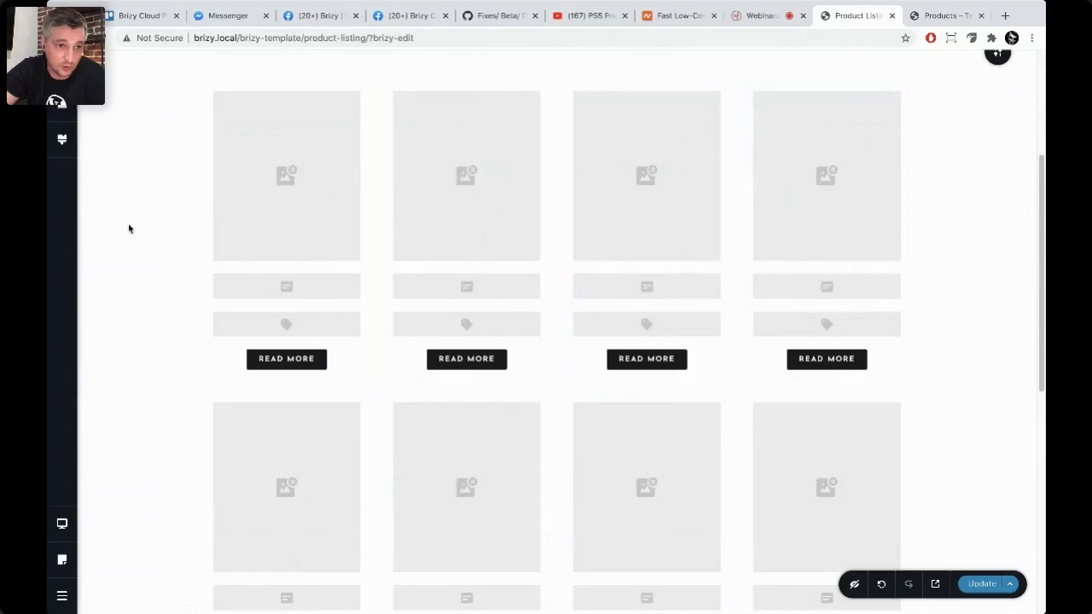
Step: Add the product Rating element between the price and the Read More button of the grid's product cards
left_click(61, 103)
scroll(157, 355, "down", 10)
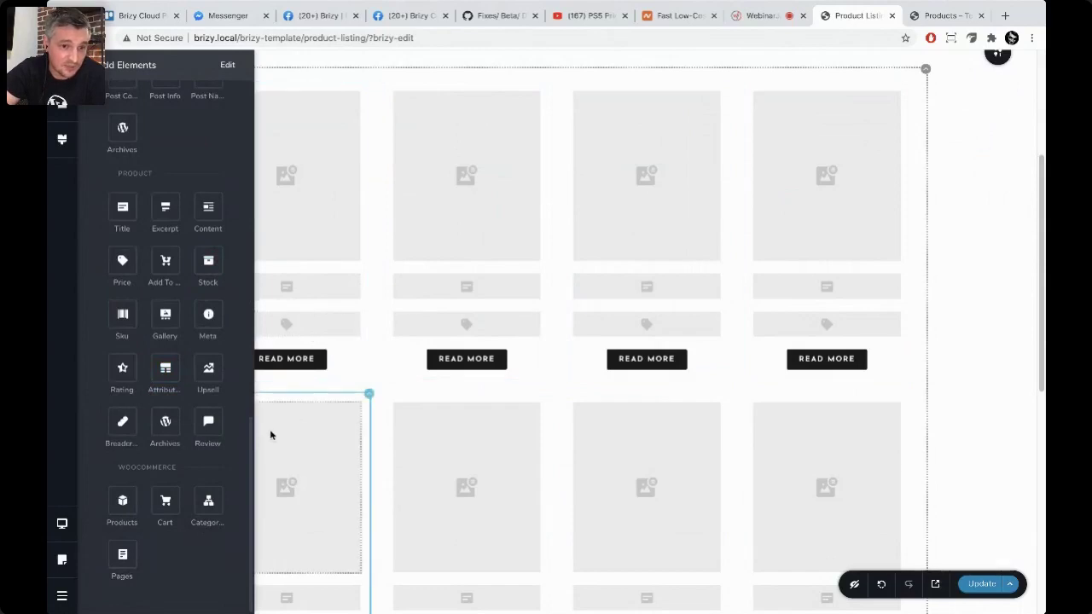
left_click_drag(122, 369, 312, 342)
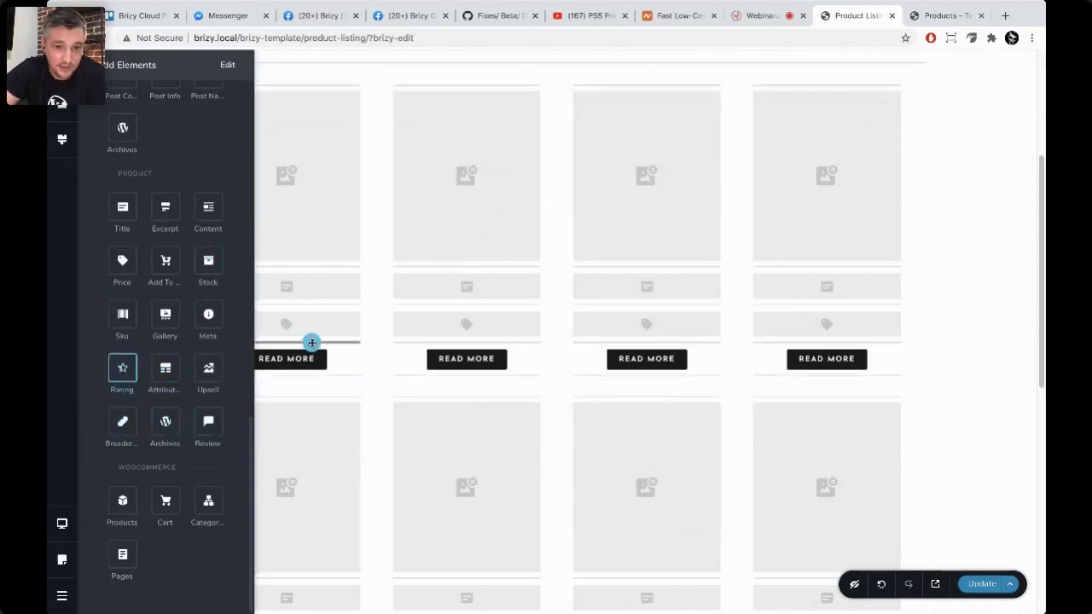
mouse_move(348, 390)
left_mouse_down()
mouse_move(388, 419)
mouse_move(353, 402)
left_mouse_up()
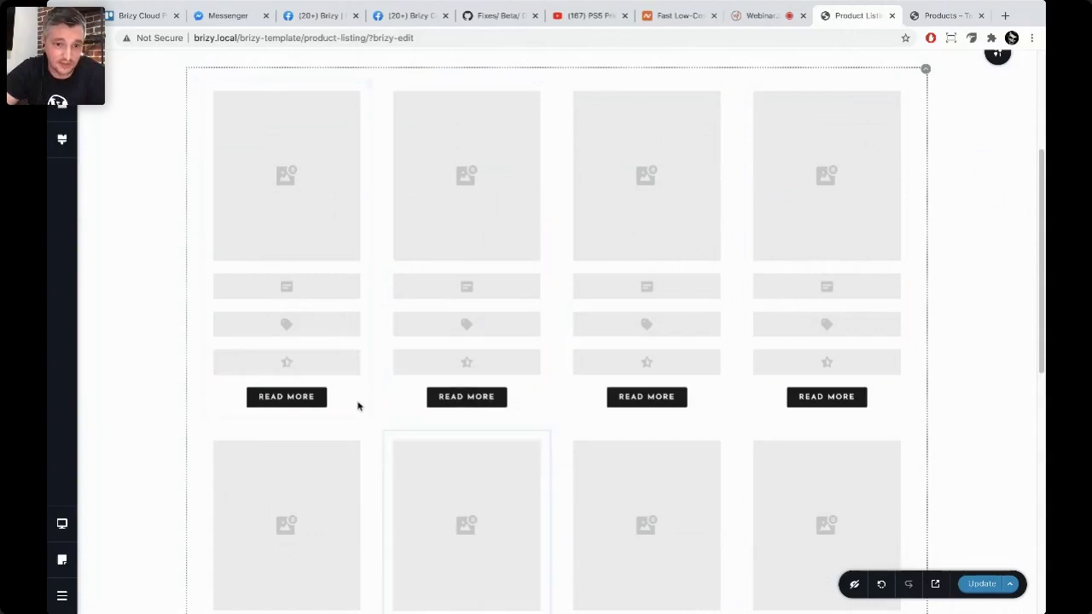
Step: Delete the Rating element from the product cards
left_click(326, 372)
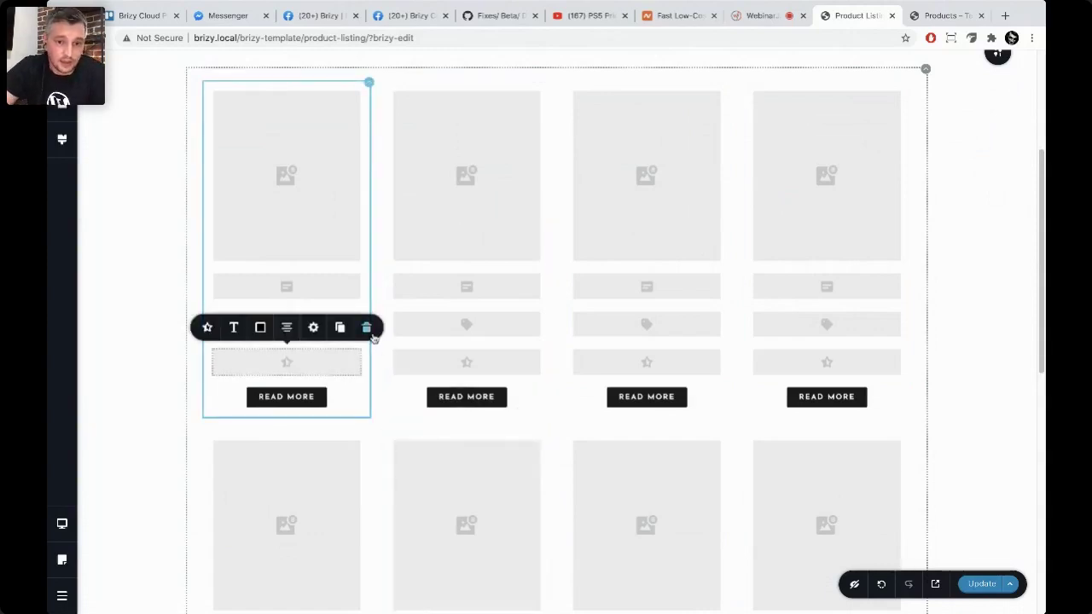
scroll(546, 419, "down", 2)
scroll(580, 422, "down", 4)
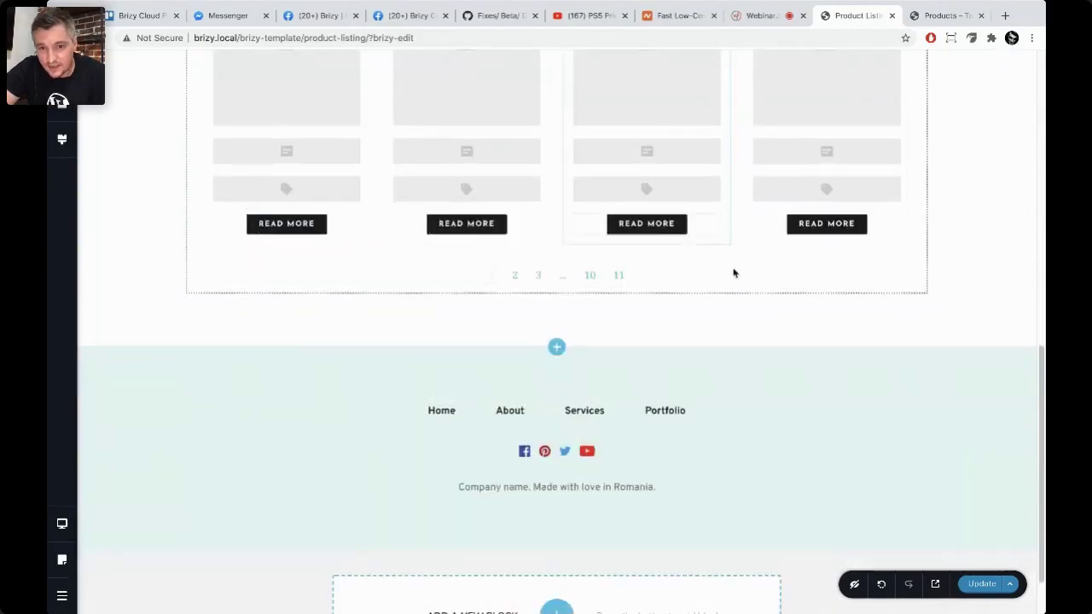
Step: Try the product grid with 3 columns, restore it to 4, and slightly increase the spacing between the products
scroll(714, 358, "up", 10)
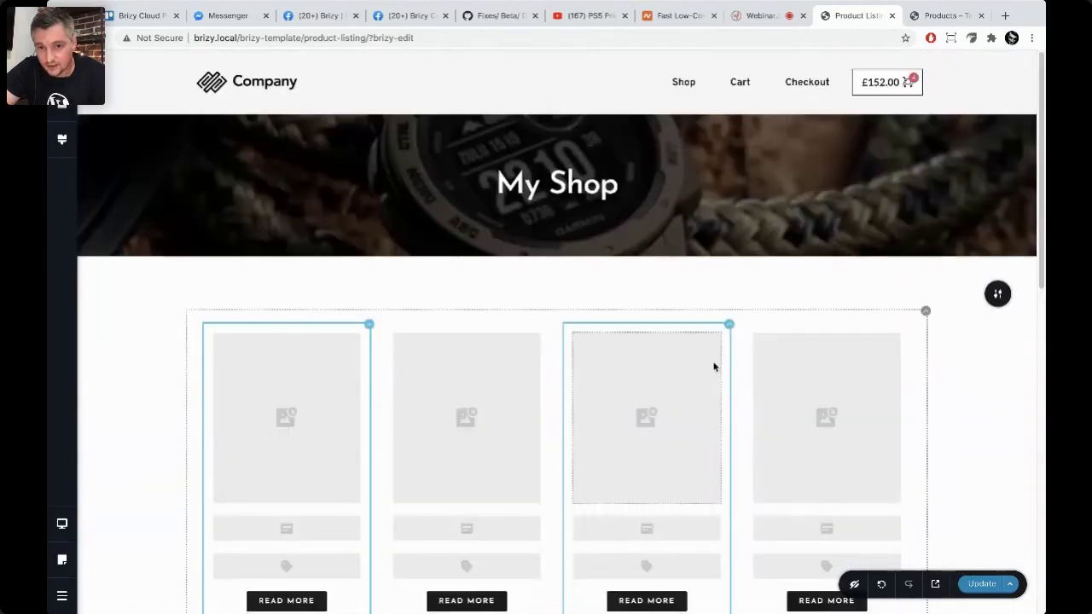
left_click(924, 331)
left_click(886, 281)
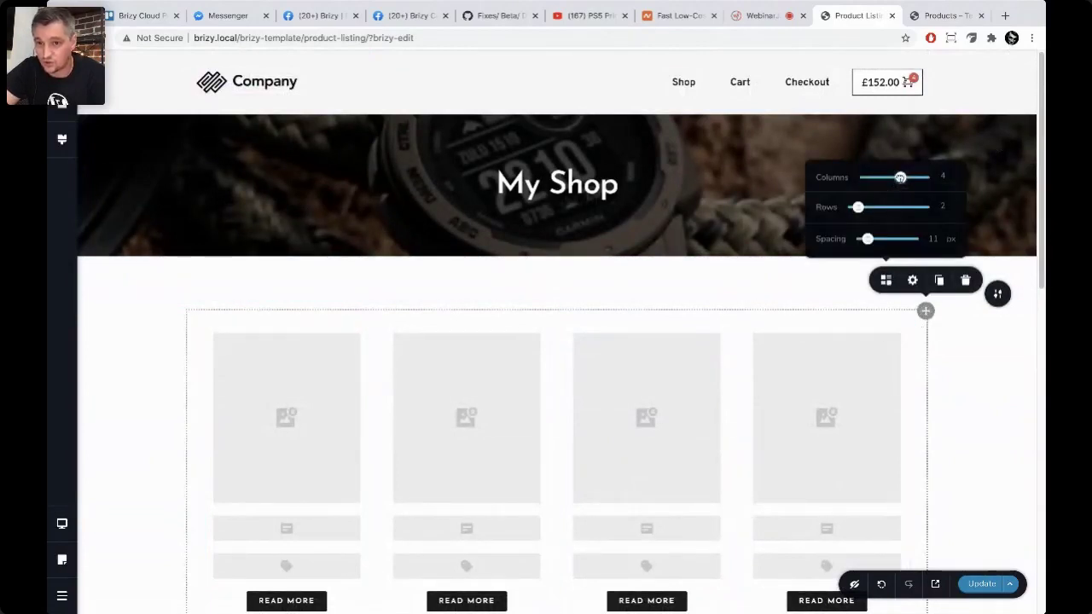
left_click_drag(893, 180, 887, 177)
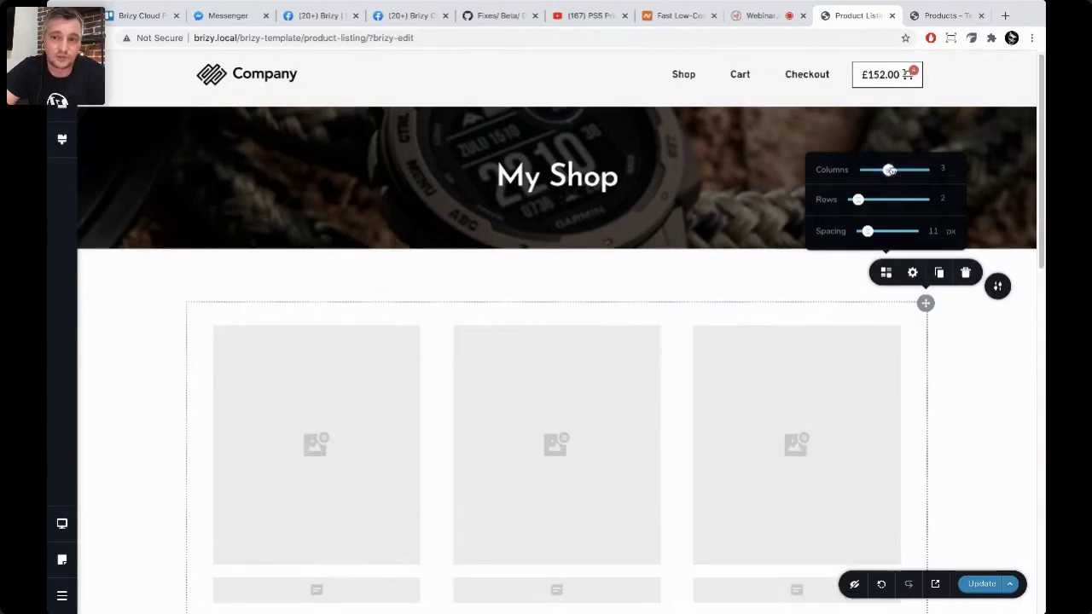
left_click_drag(889, 171, 899, 170)
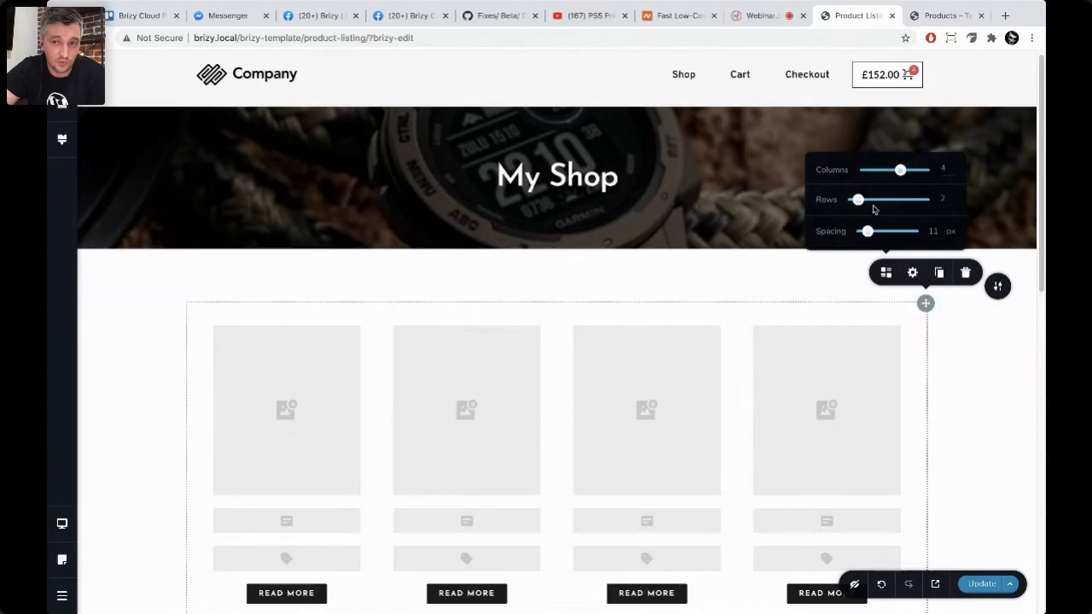
left_click_drag(866, 233, 870, 233)
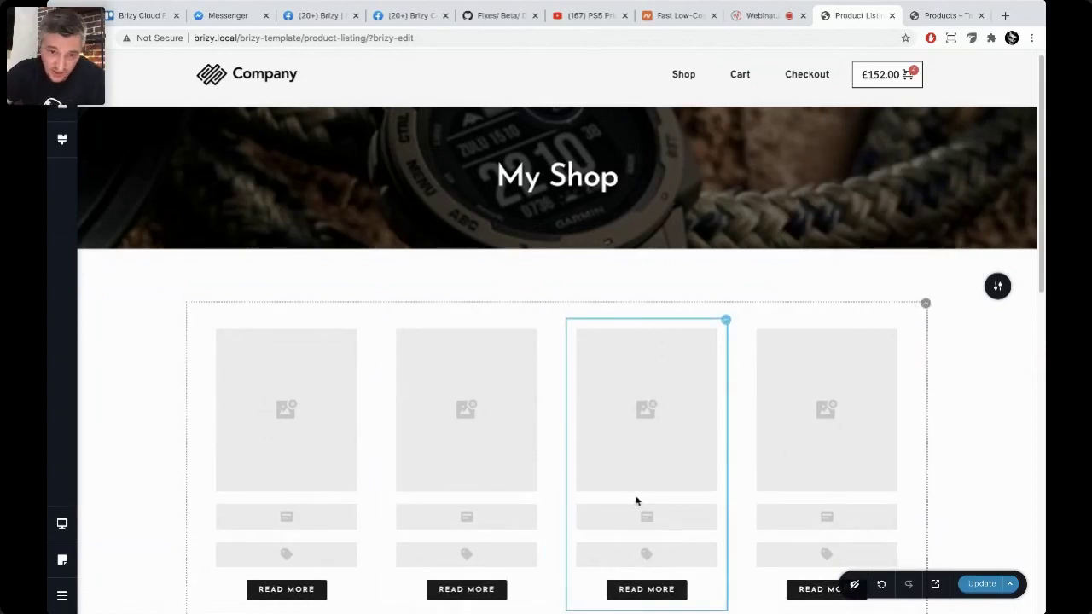
scroll(636, 501, "down", 5)
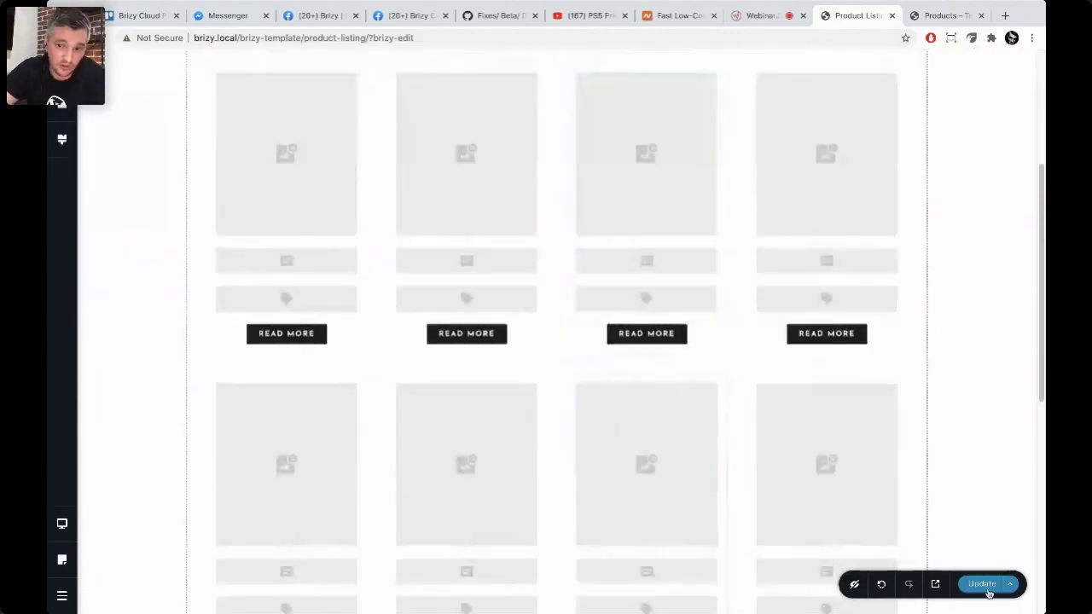
scroll(776, 442, "up", 3)
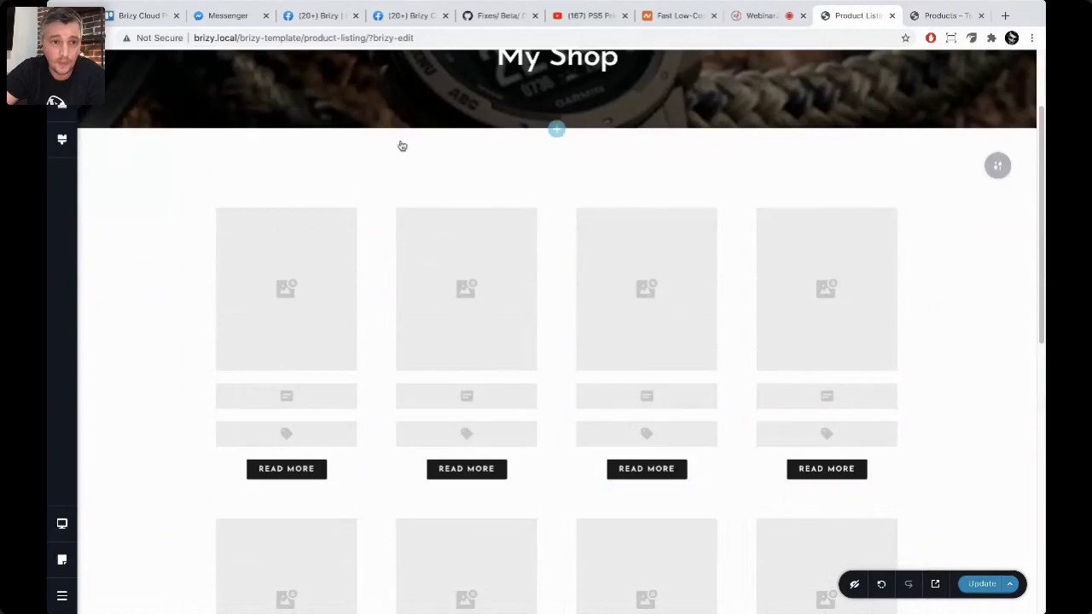
Step: Return to the WordPress Templates list and open the Product Details template for editing with Brizy
left_click(62, 596)
left_click(128, 591)
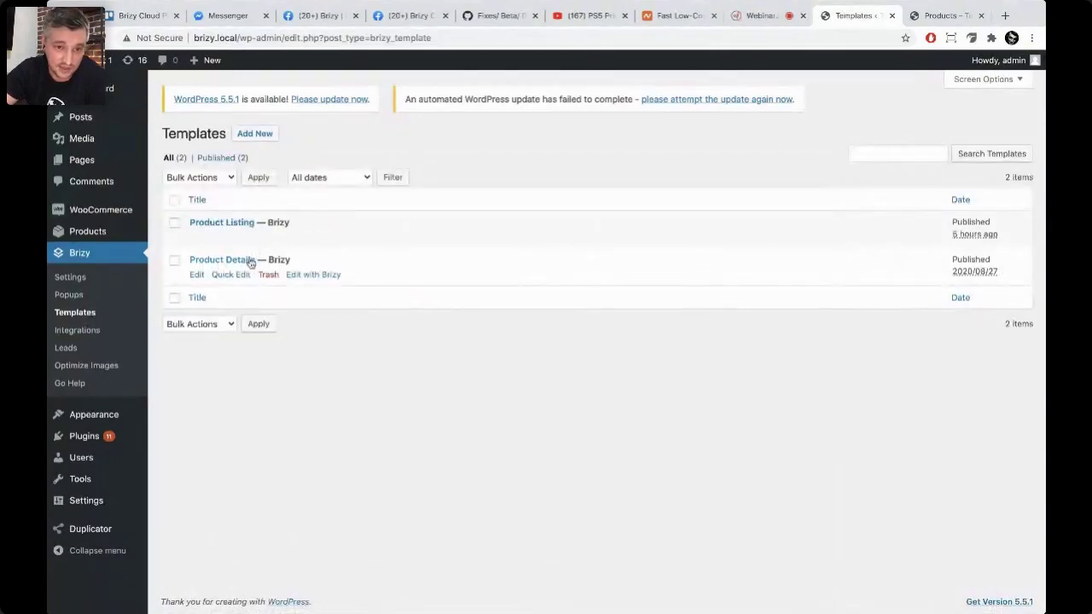
left_click(304, 274)
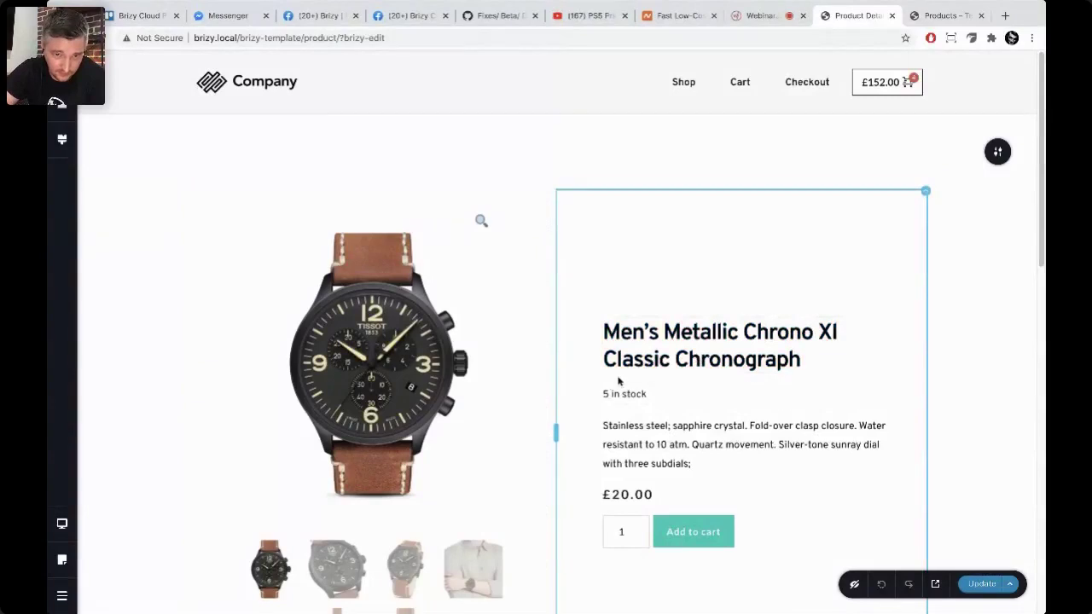
scroll(631, 388, "down", 1)
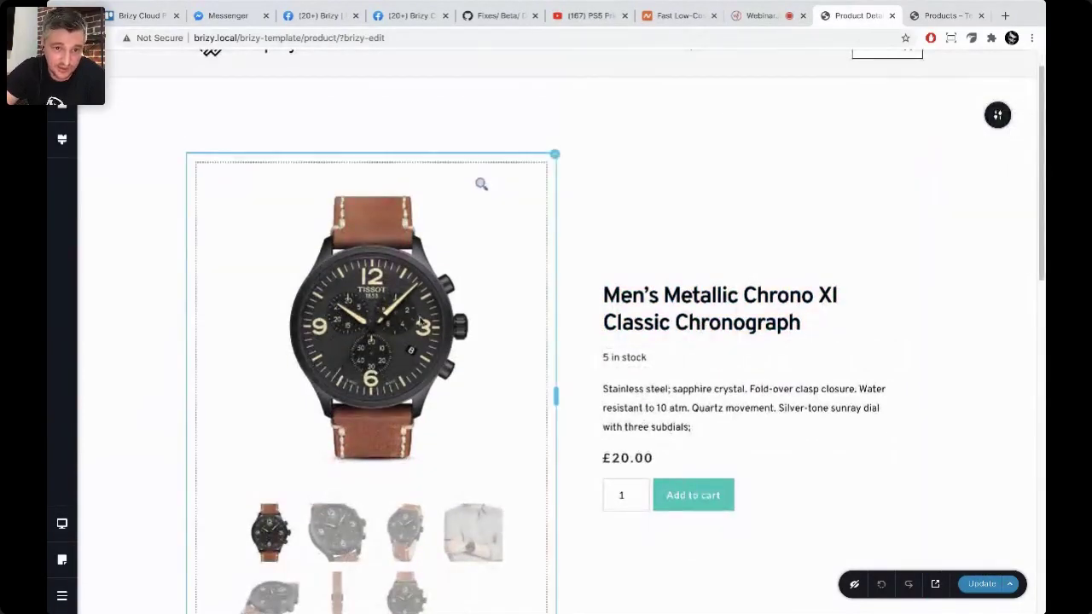
Step: Examine the template's gallery, title, stock, excerpt, price and Add to cart elements by selecting each one
left_click(358, 303)
scroll(375, 324, "down", 2)
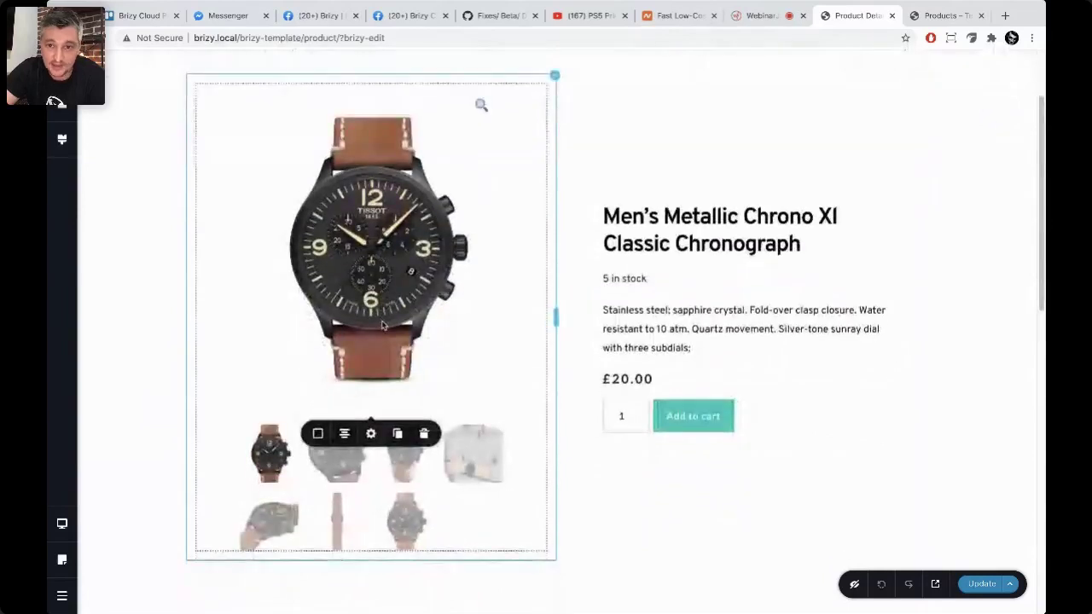
left_click(667, 238)
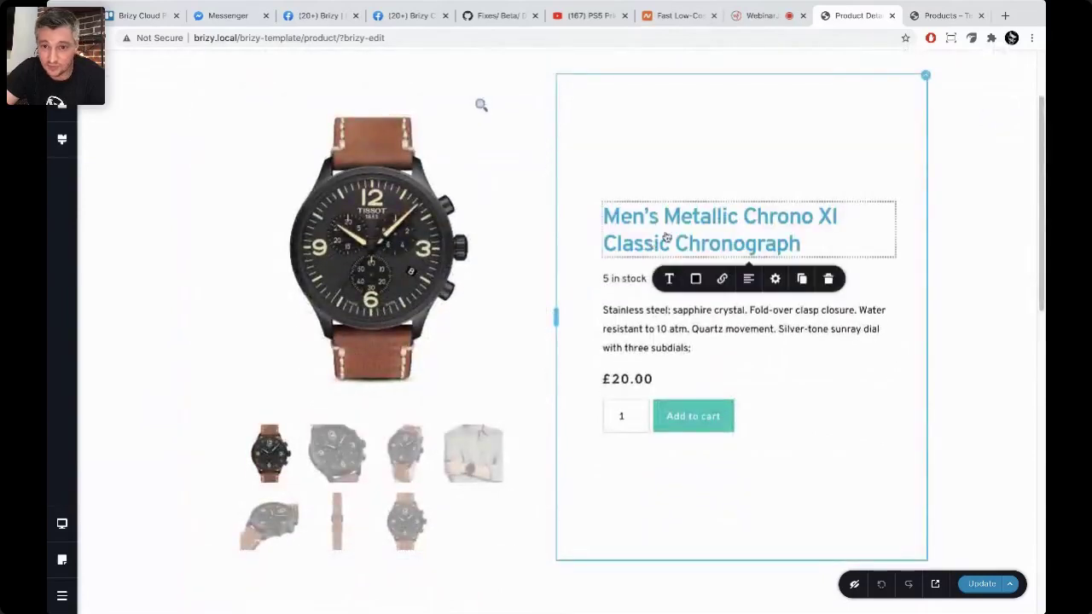
left_click(629, 282)
left_click(662, 330)
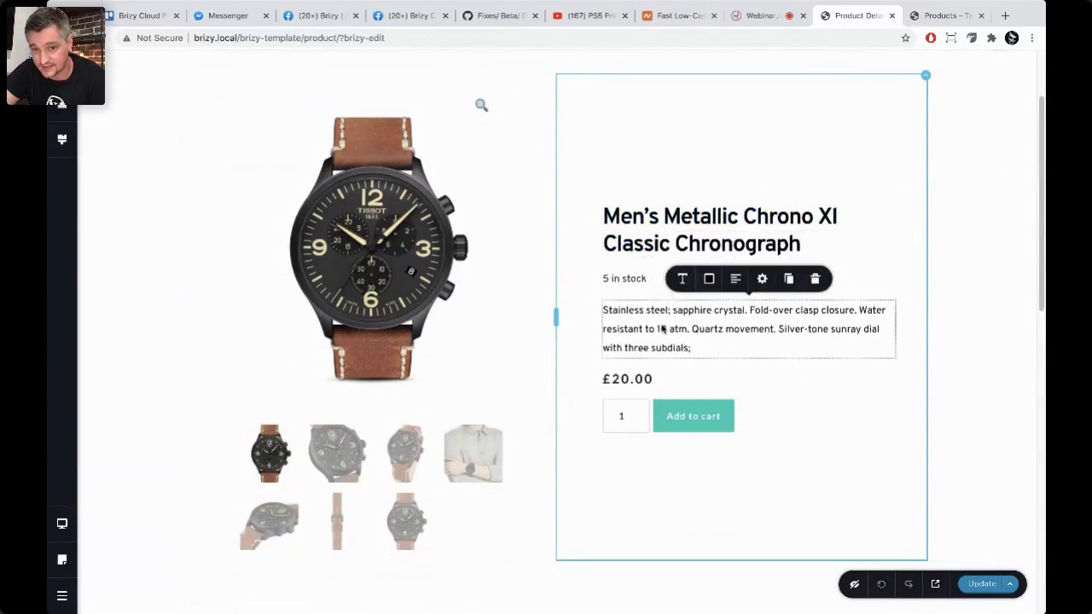
left_click(638, 389)
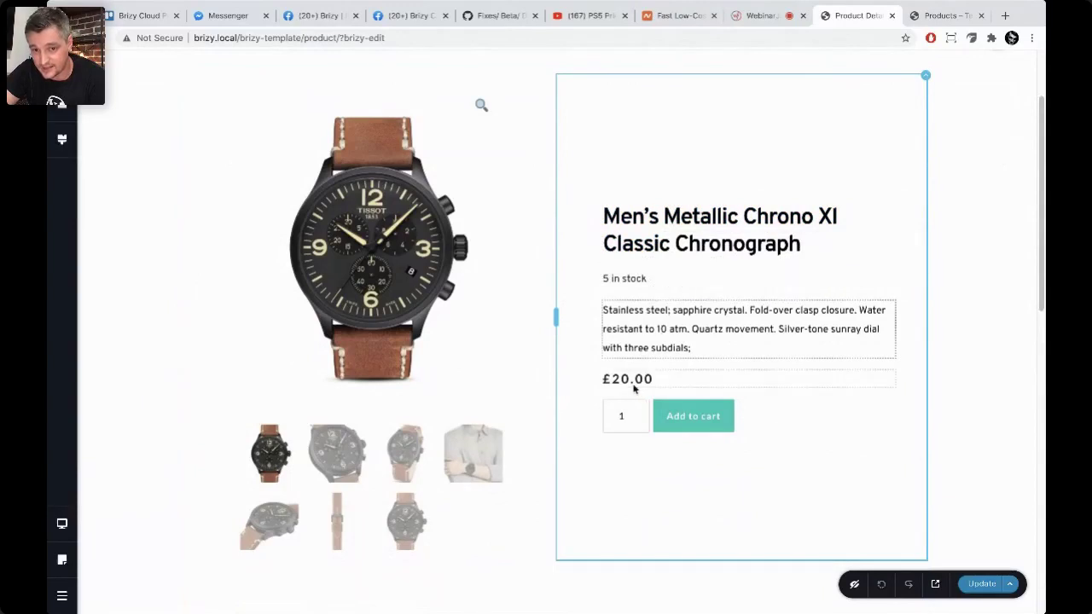
left_click(676, 420)
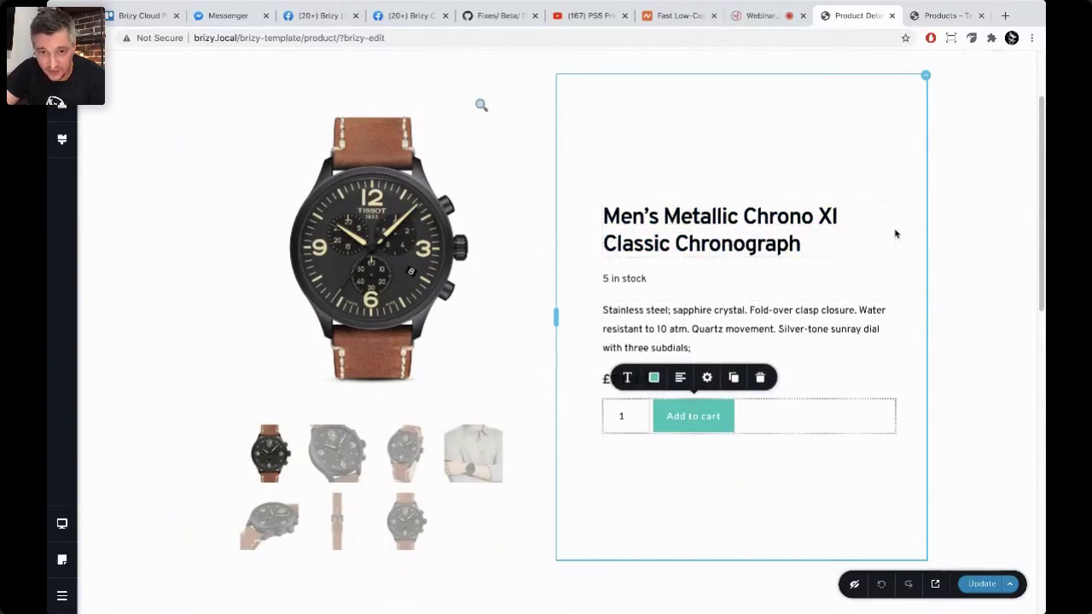
Step: Change the font of the product title element to Knewave
left_click(732, 233)
left_click(669, 294)
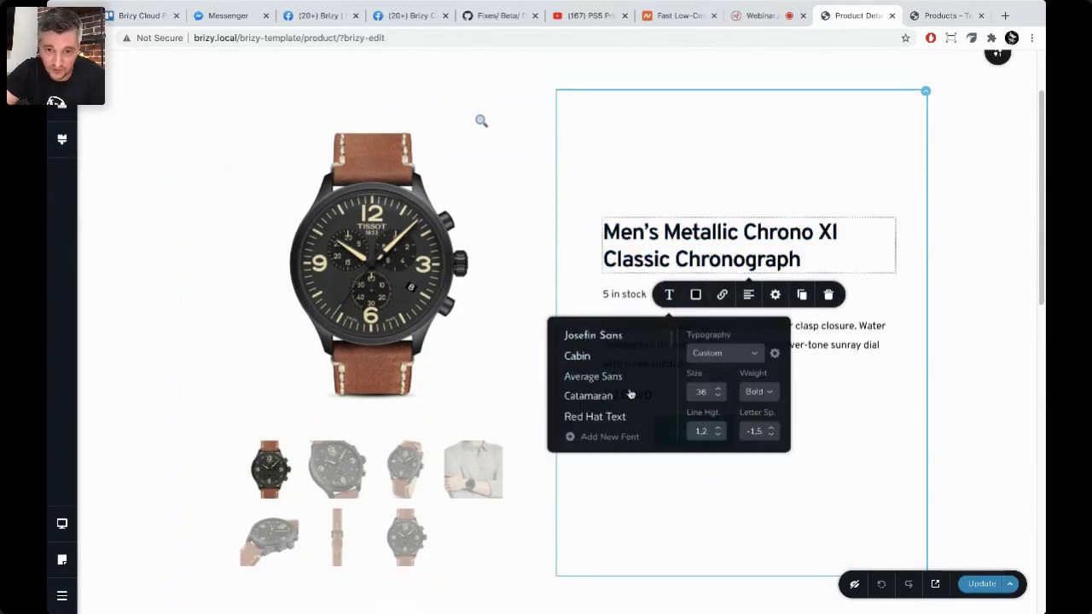
scroll(631, 384, "down", 1)
scroll(632, 379, "down", 3)
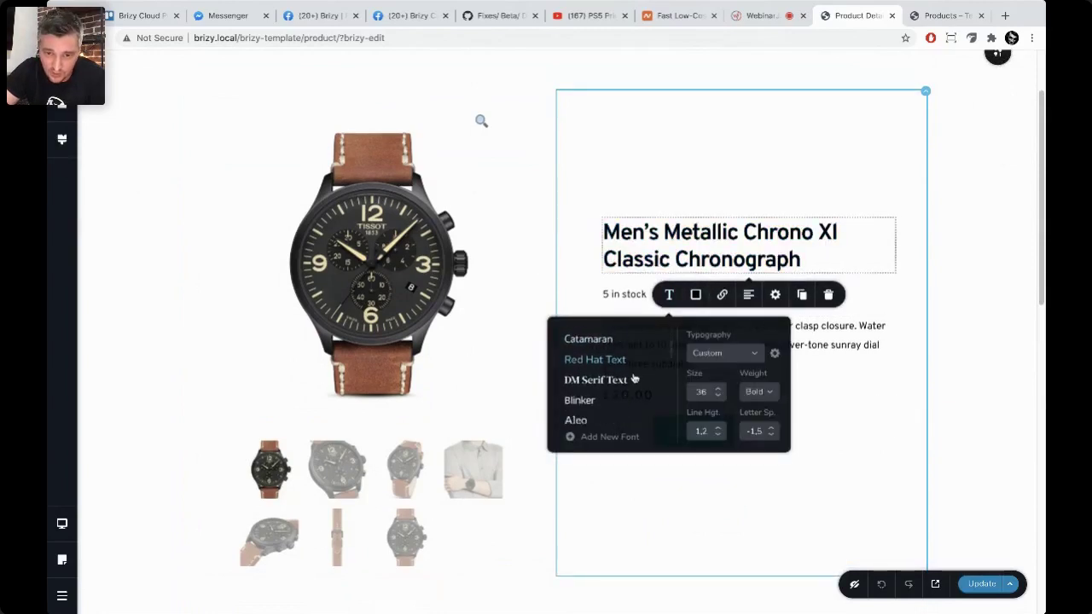
scroll(619, 384, "down", 2)
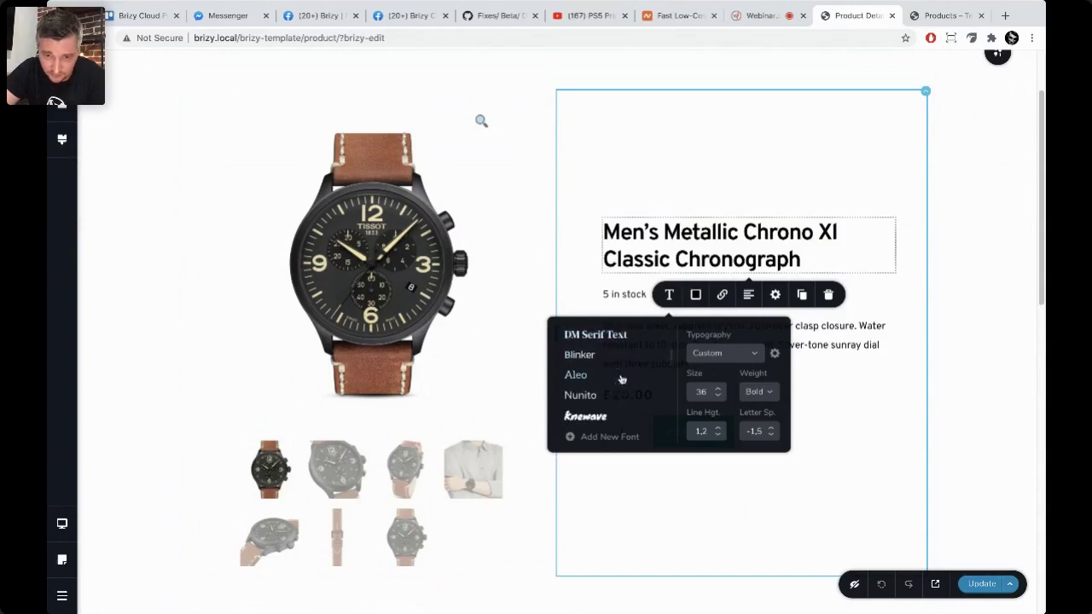
left_click(608, 398)
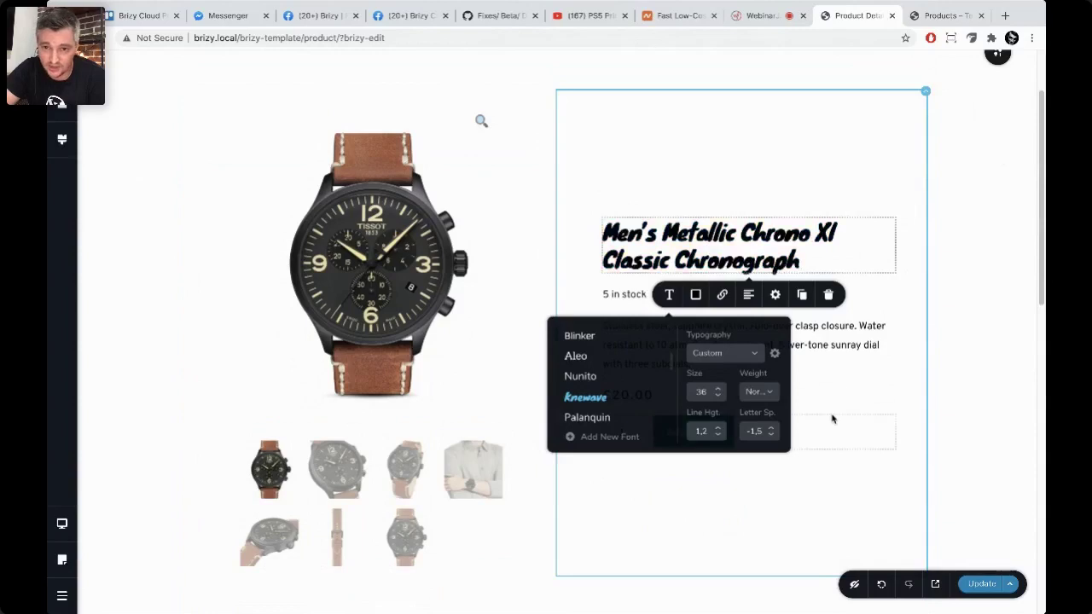
left_click(930, 466)
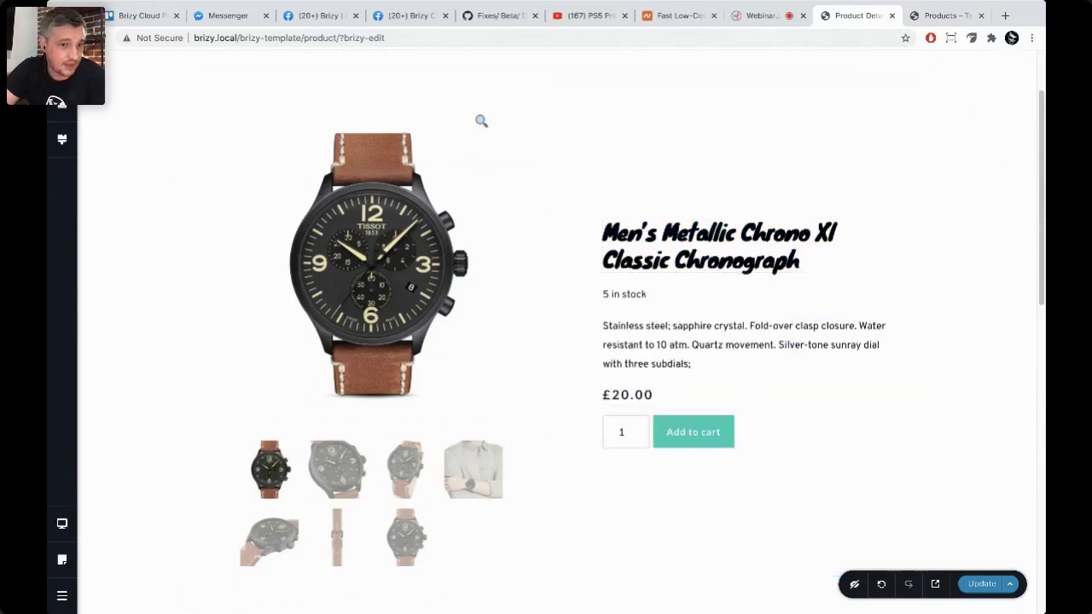
Step: Add the product Rating element above the product title
left_click(61, 139)
scroll(169, 383, "down", 10)
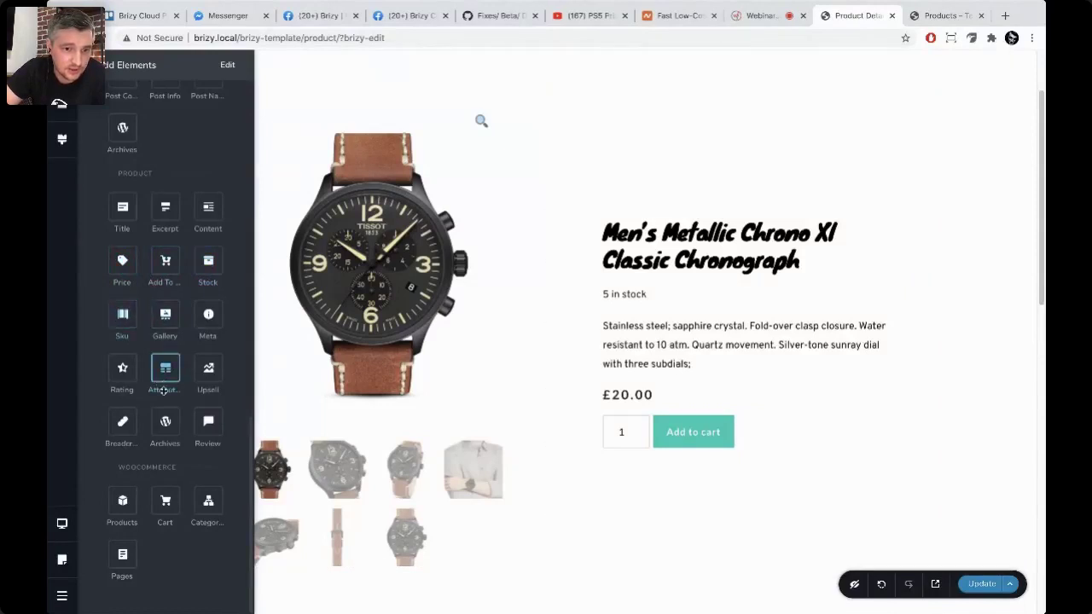
left_click_drag(122, 367, 628, 215)
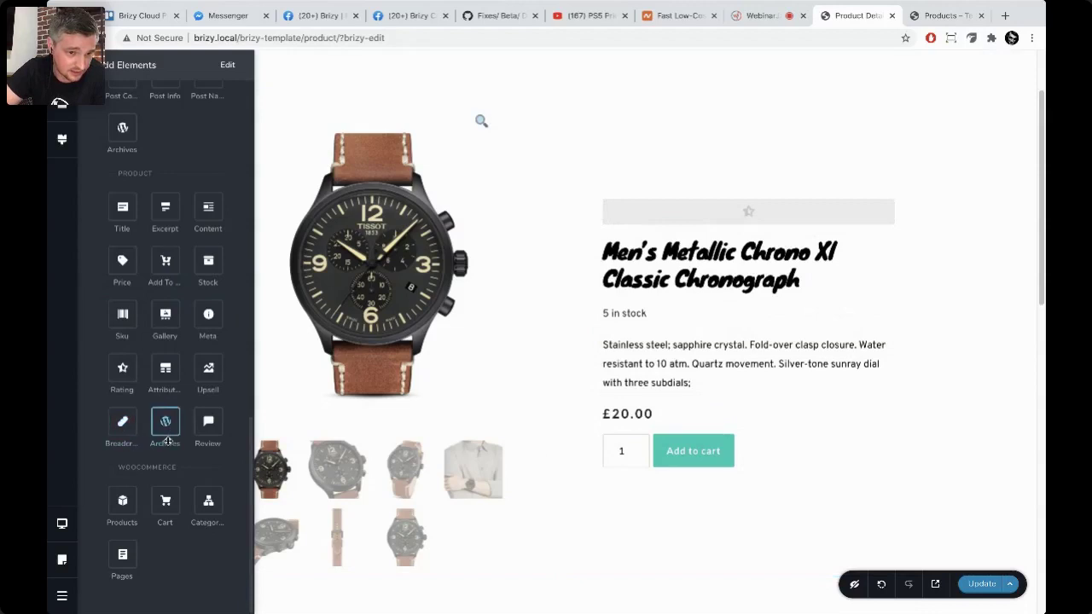
Step: Add the product Breadcrumbs element above the gallery and info columns and align it to the left
mouse_move(122, 422)
left_mouse_down()
mouse_move(353, 171)
mouse_move(381, 91)
left_mouse_up()
left_click(520, 107)
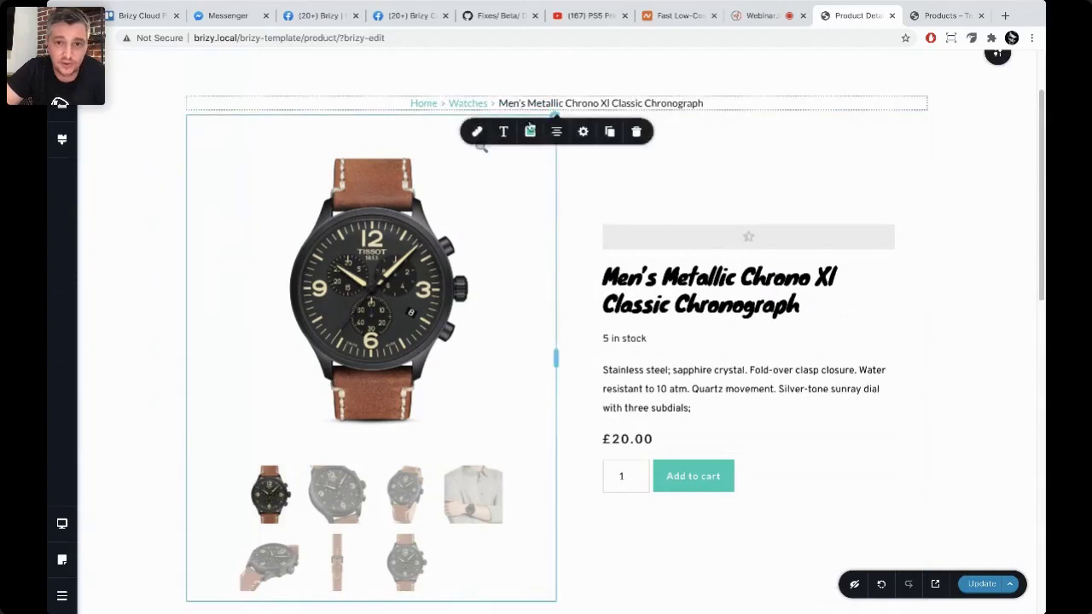
left_click(557, 133)
left_click(556, 132)
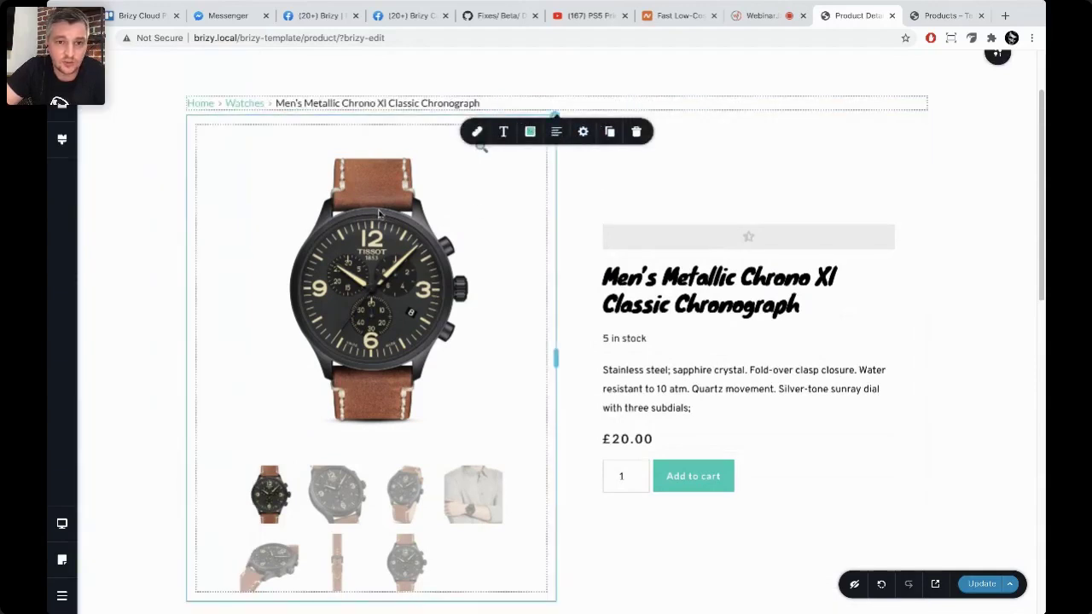
left_click(512, 223)
left_click(609, 159)
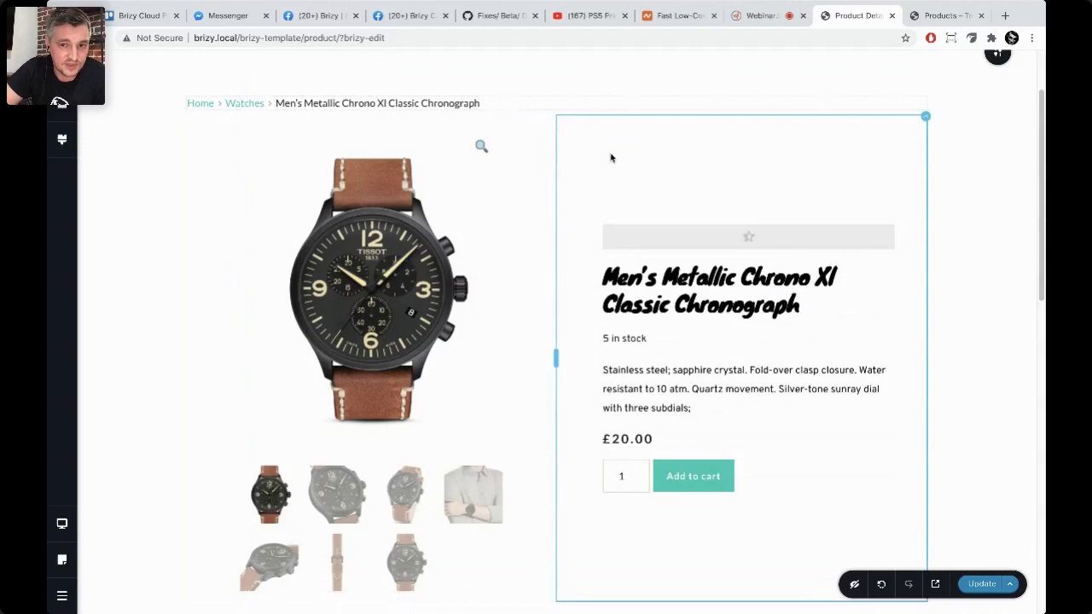
Step: Inspect the border and shadow settings of the gallery's thumbnails
scroll(570, 462, "down", 1)
left_click(360, 306)
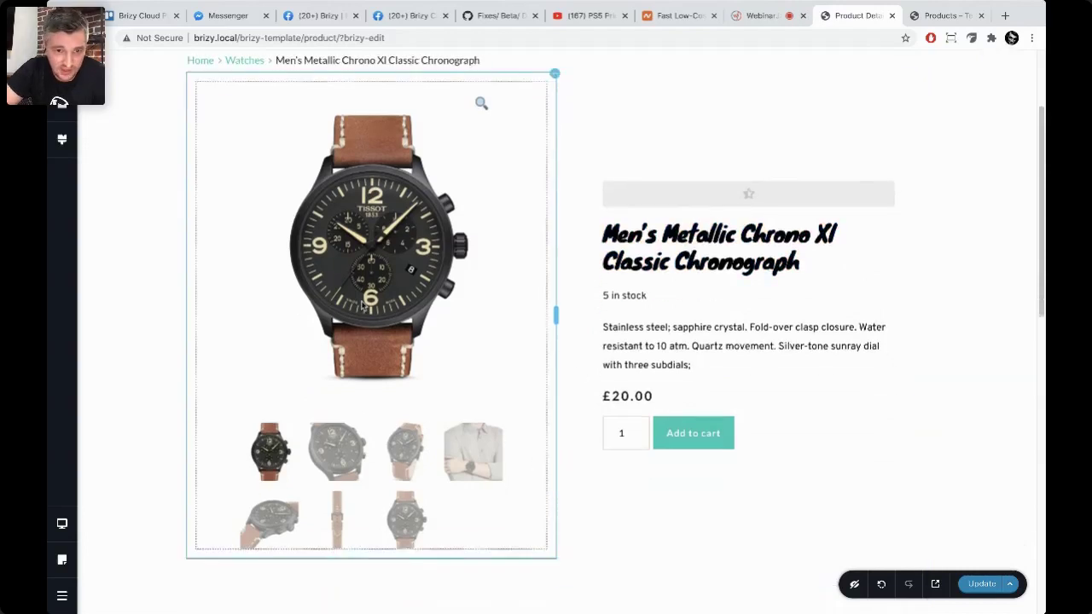
scroll(385, 405, "down", 1)
left_click(360, 420)
scroll(365, 401, "down", 1)
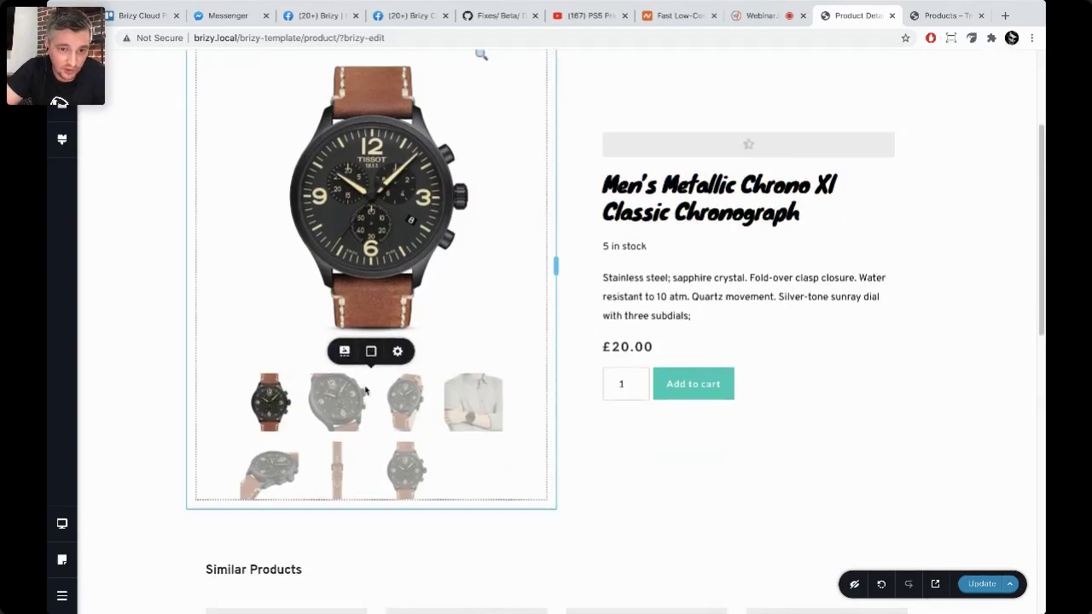
left_click(371, 353)
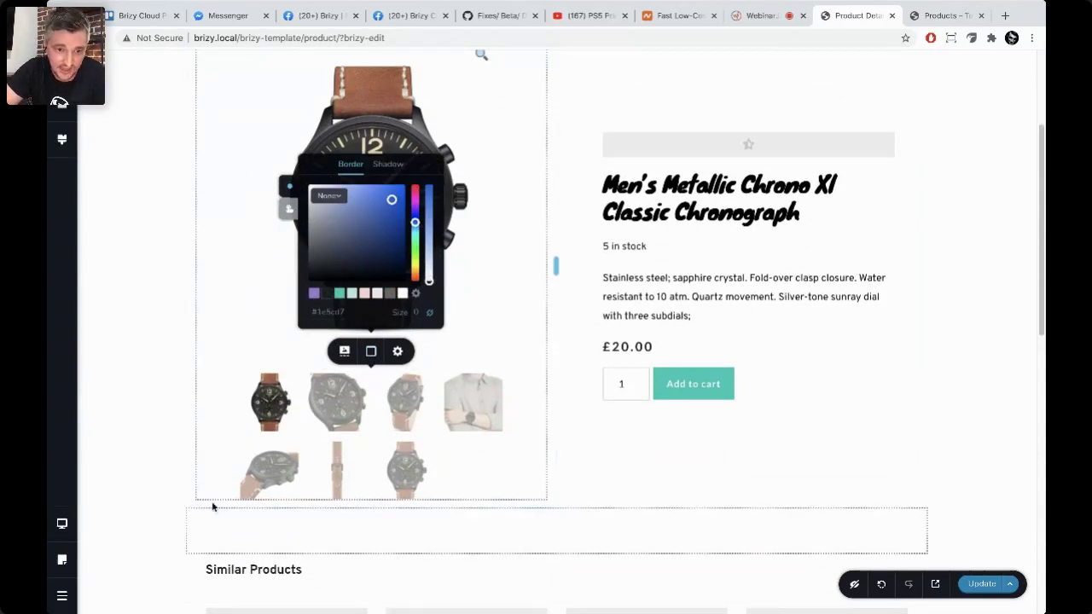
left_click(168, 495)
Step: Look over the Similar Products section and find the product Upsell element in the elements list
scroll(169, 495, "down", 5)
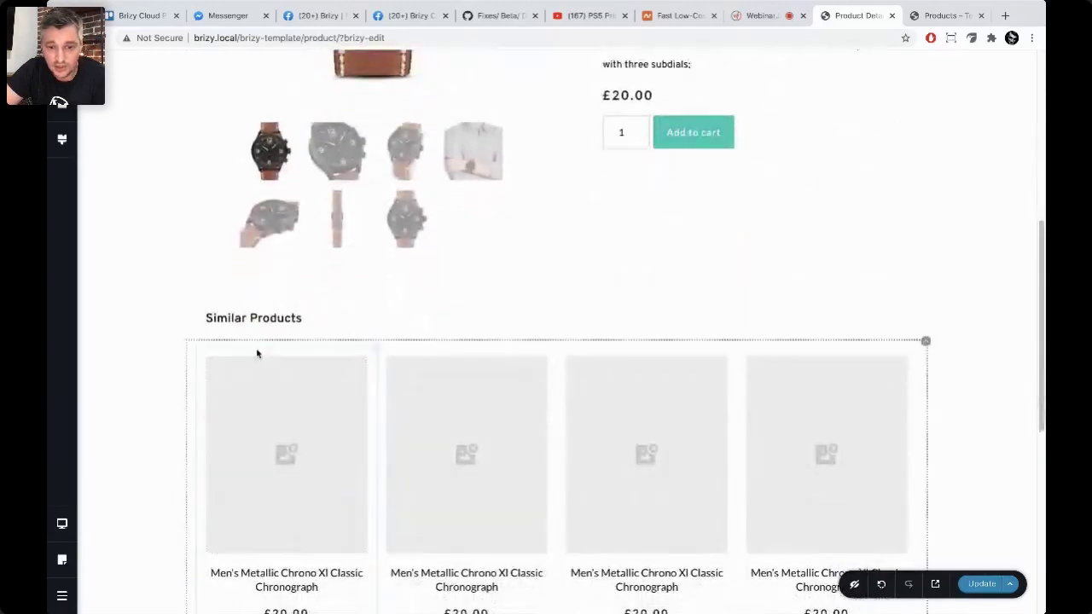
scroll(256, 353, "down", 2)
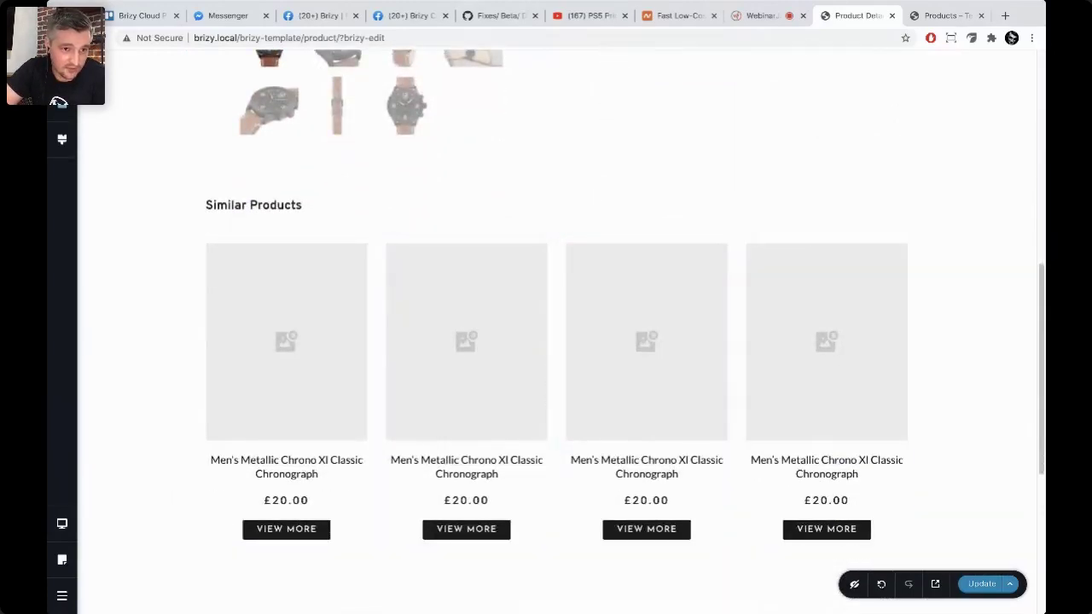
left_click(60, 104)
scroll(157, 370, "down", 6)
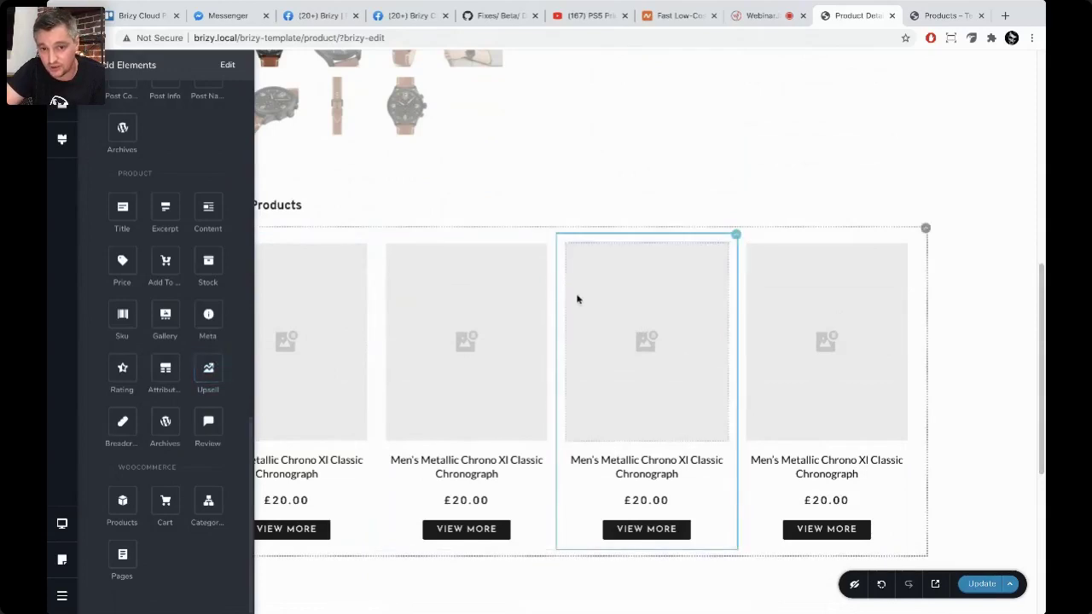
left_click(971, 413)
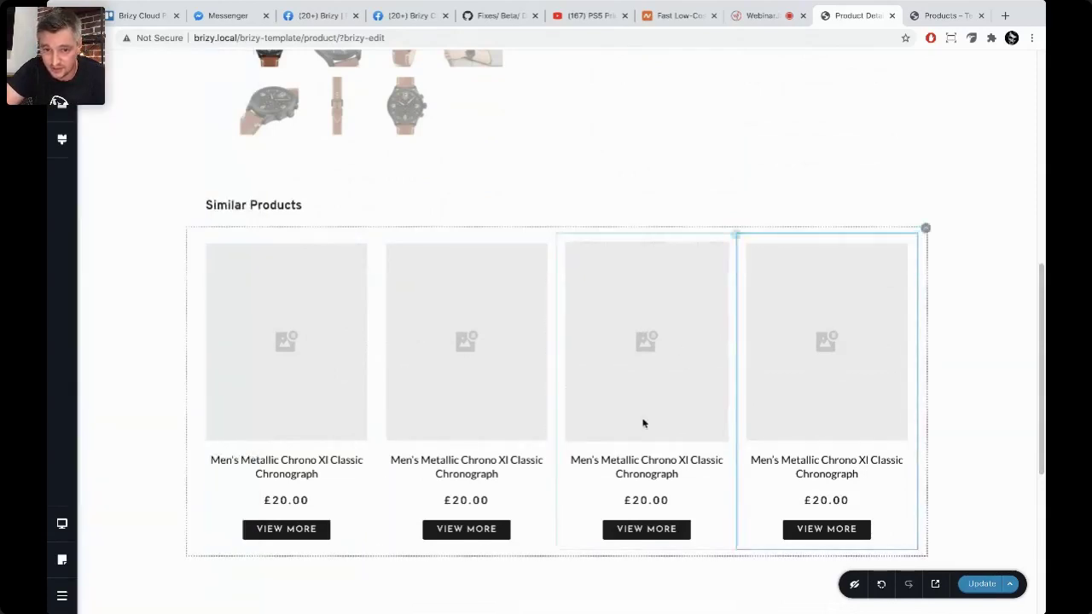
Step: Examine the column, row and spacing settings of the Similar Products grid, leaving it at 4 columns
mouse_move(923, 239)
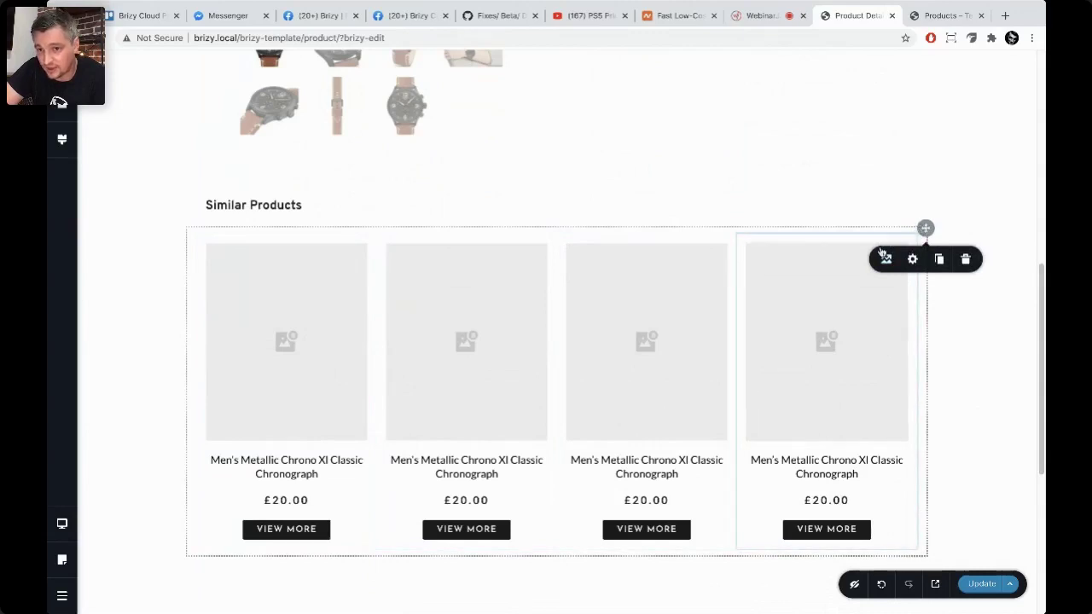
left_click(887, 257)
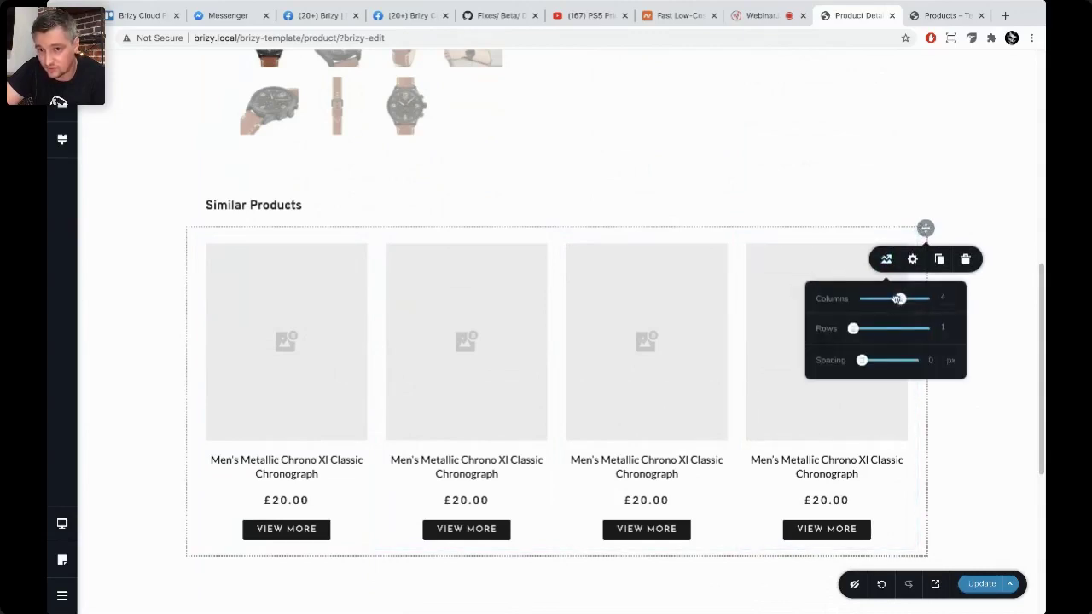
left_click_drag(893, 302, 900, 300)
left_click(973, 434)
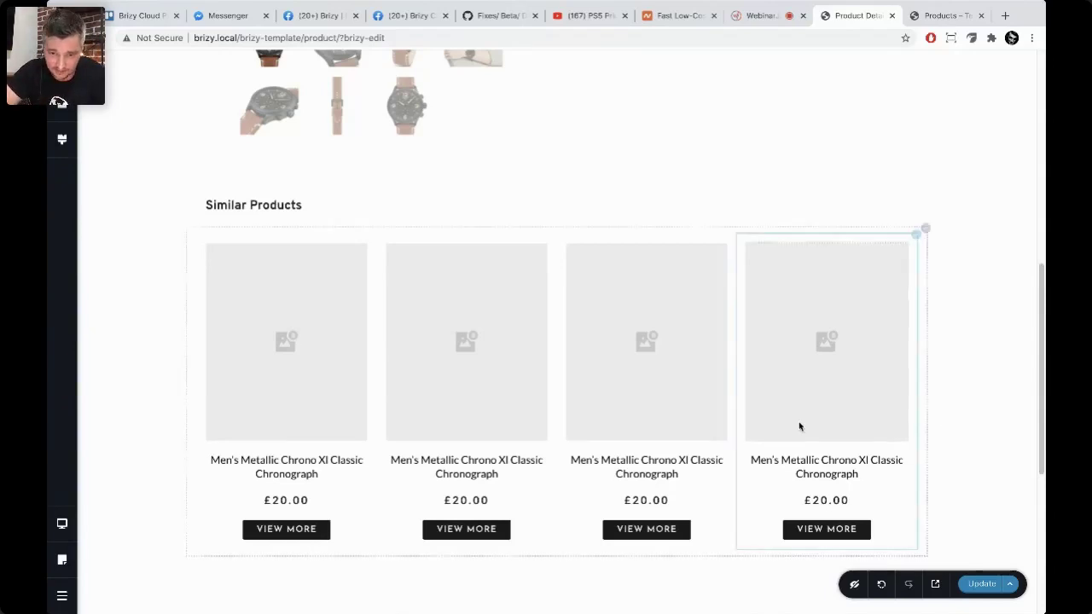
Step: Switch to the live shop page and open the Men's Metallic Chrono Xl Classic Chronograph product
scroll(670, 485, "down", 1)
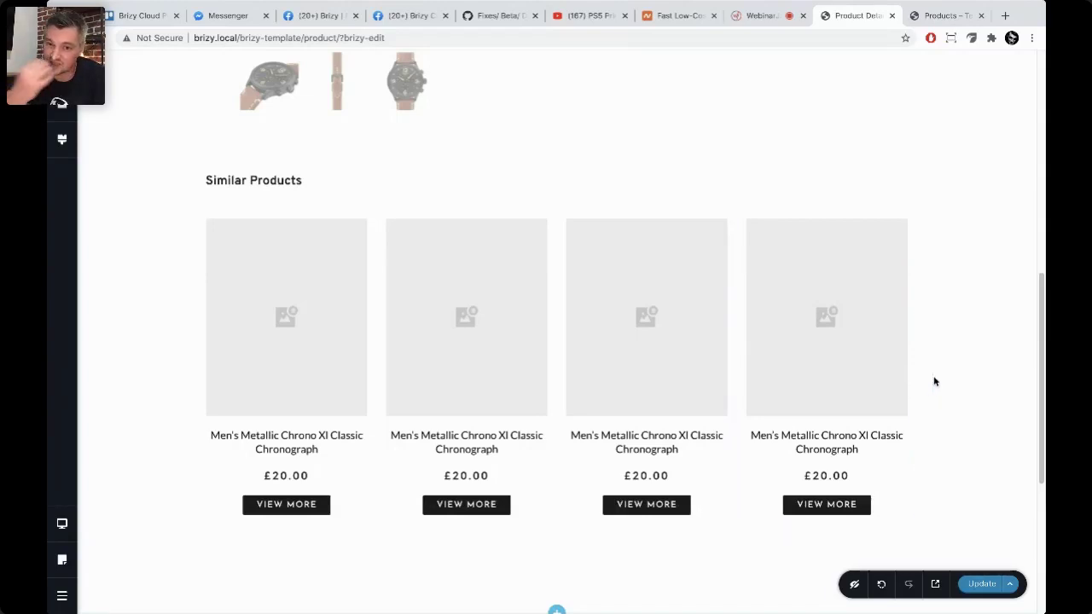
scroll(933, 380, "up", 6)
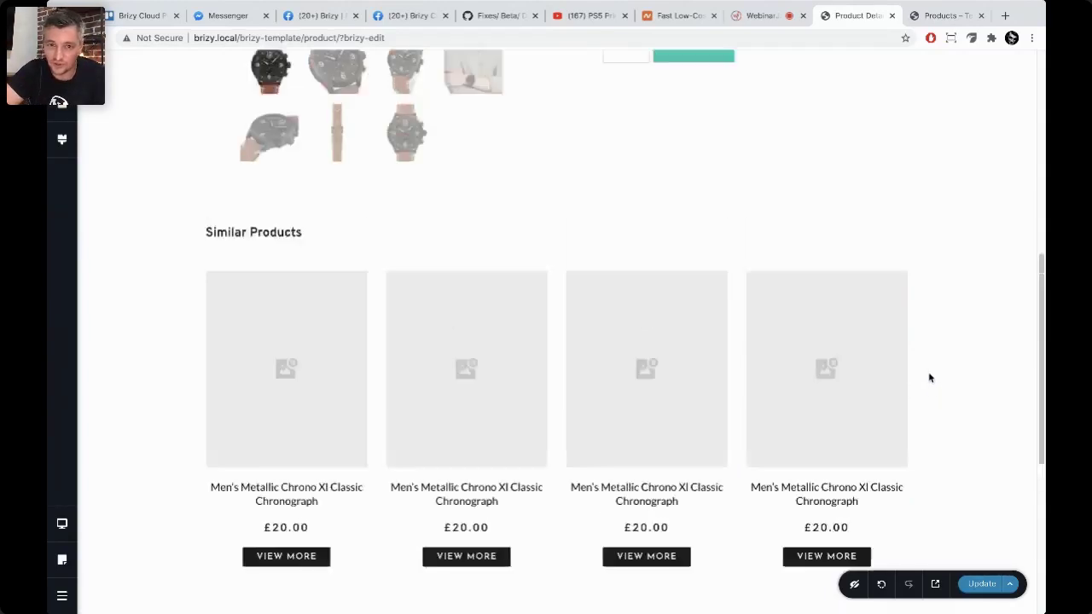
scroll(930, 378, "down", 1)
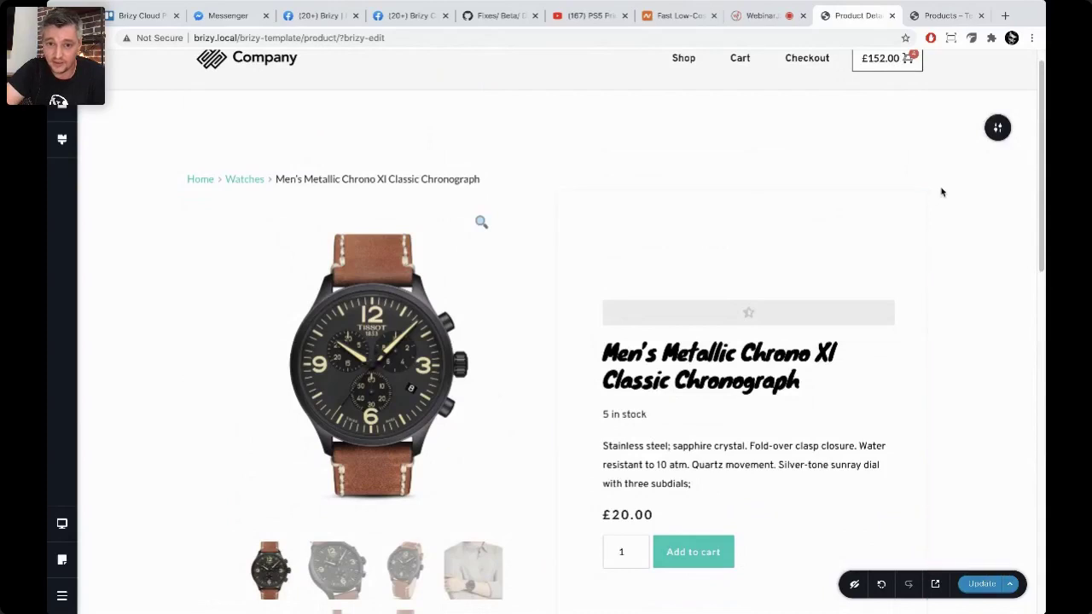
left_click(943, 15)
scroll(92, 133, "down", 3)
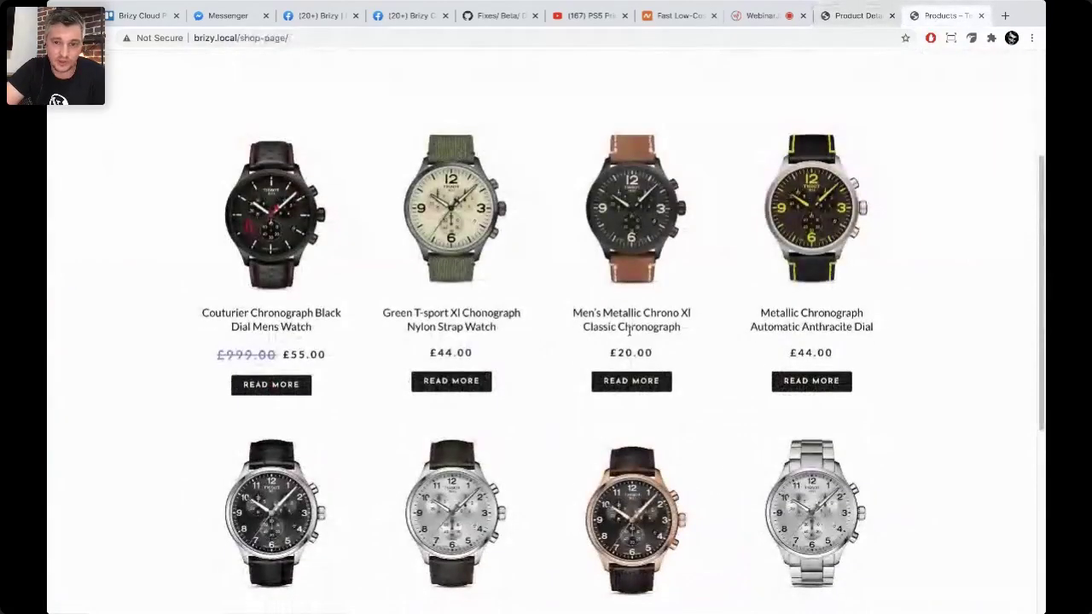
left_click(631, 380)
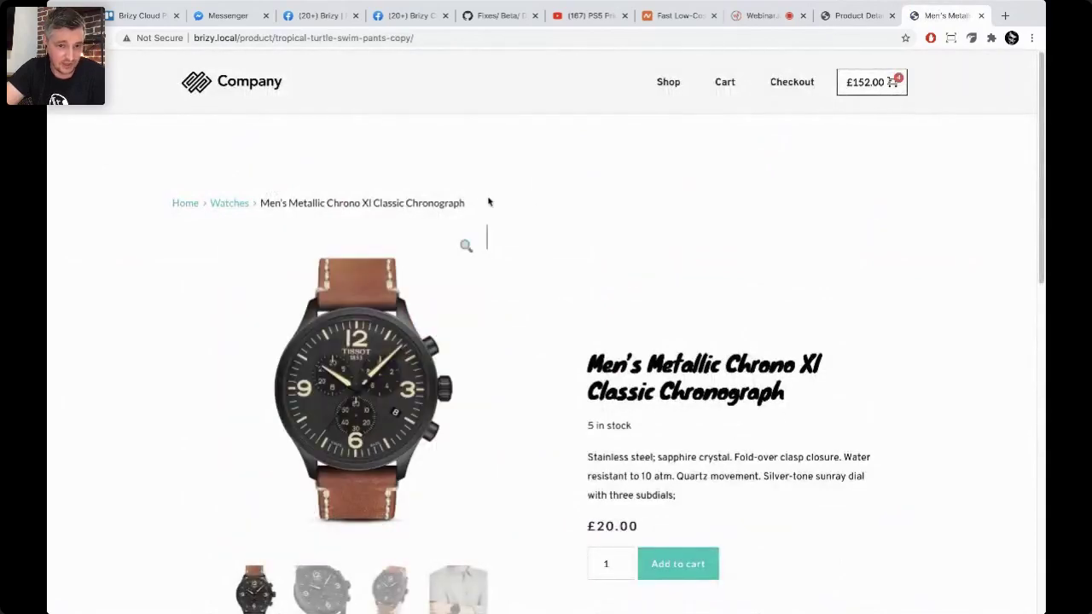
Step: Check the live product page from its title down to the Similar Products, and return to the Product Details template editor
scroll(614, 288, "down", 2)
left_click_drag(661, 313, 812, 359)
left_click(814, 362)
scroll(757, 298, "down", 5)
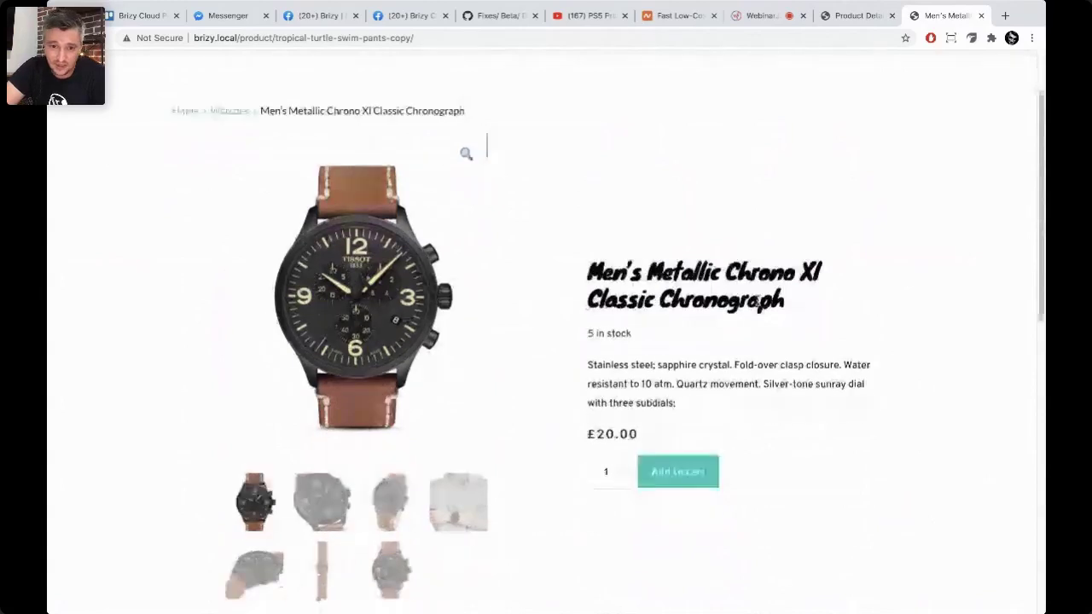
scroll(611, 247, "down", 1)
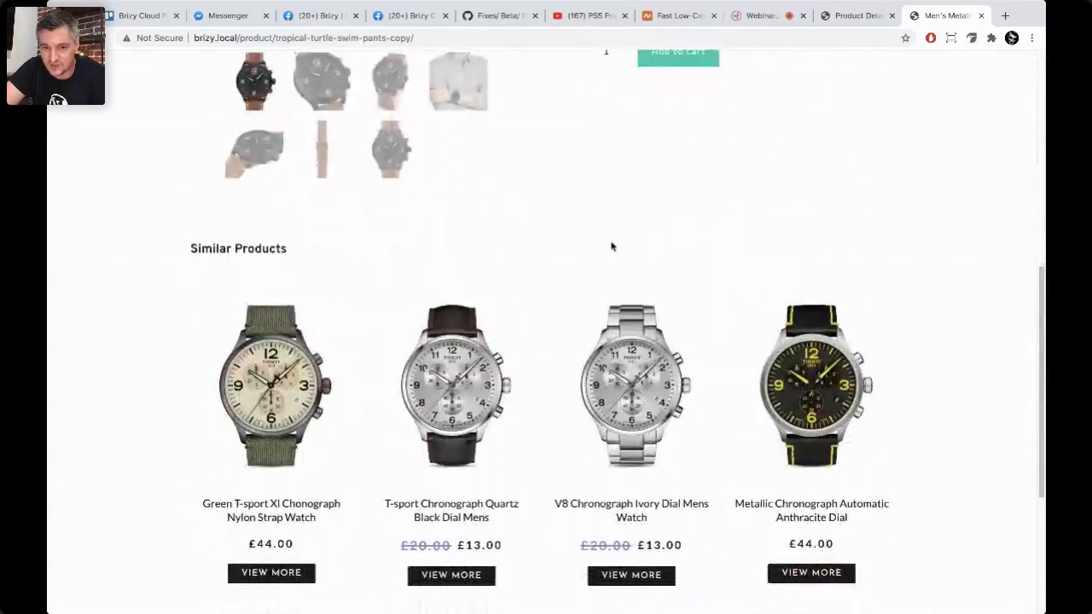
scroll(616, 239, "up", 4)
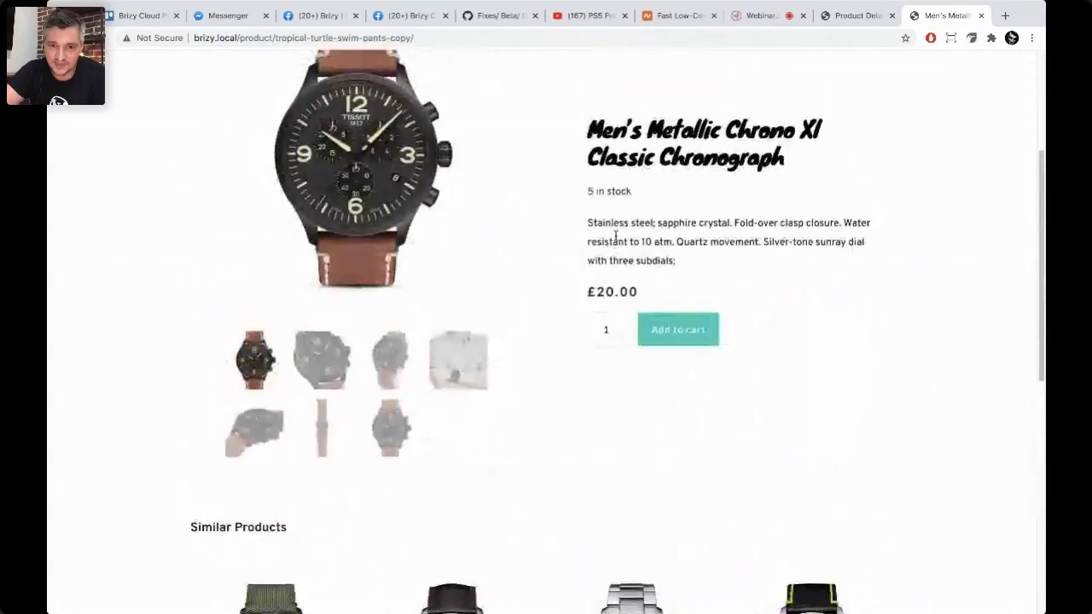
scroll(683, 241, "up", 3)
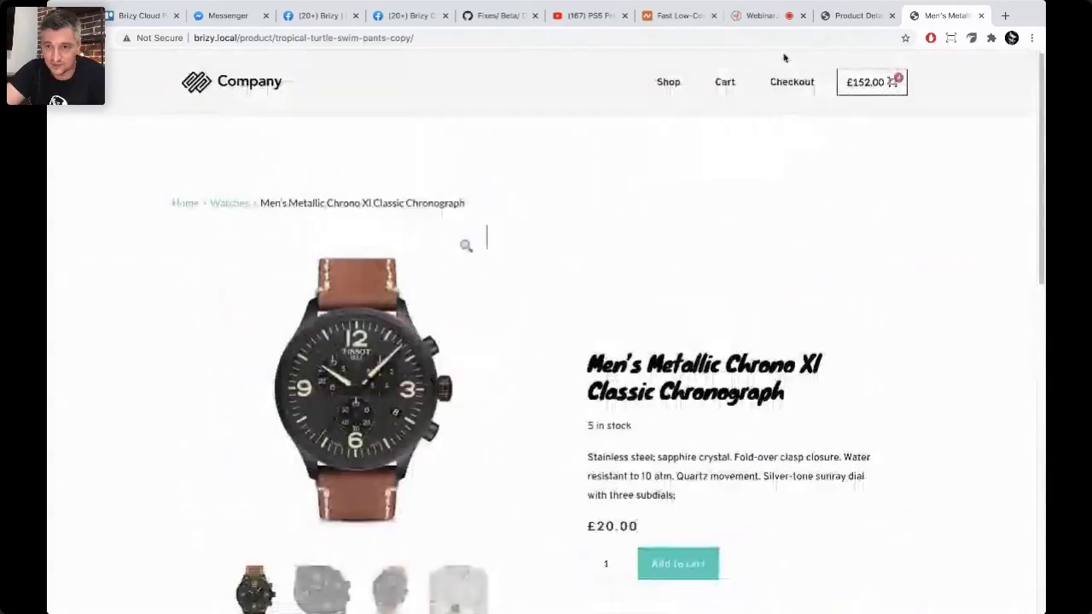
left_click(853, 15)
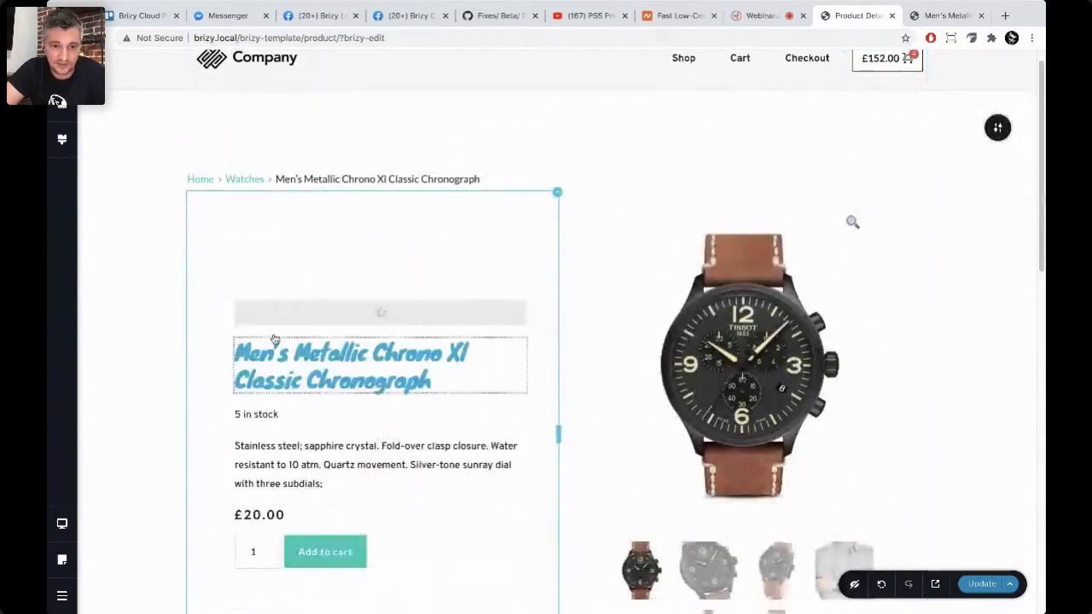
Step: Delete the rating element above the product title in the Product Details template
left_click(435, 318)
left_click(464, 278)
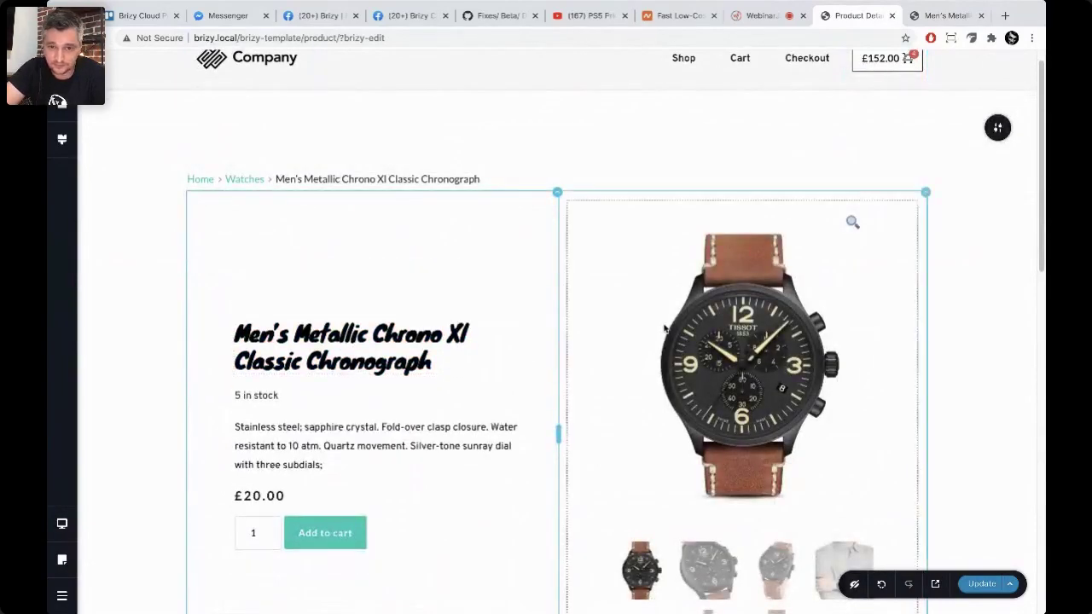
left_click(407, 180)
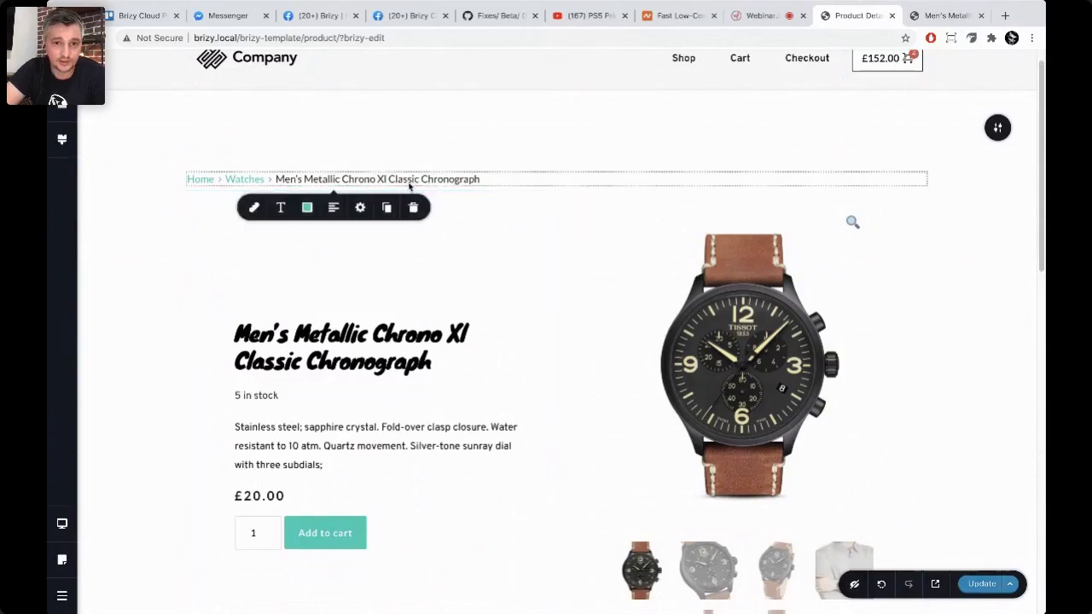
Step: Move the product title out of its column to above the breadcrumbs and center it
left_click(387, 365)
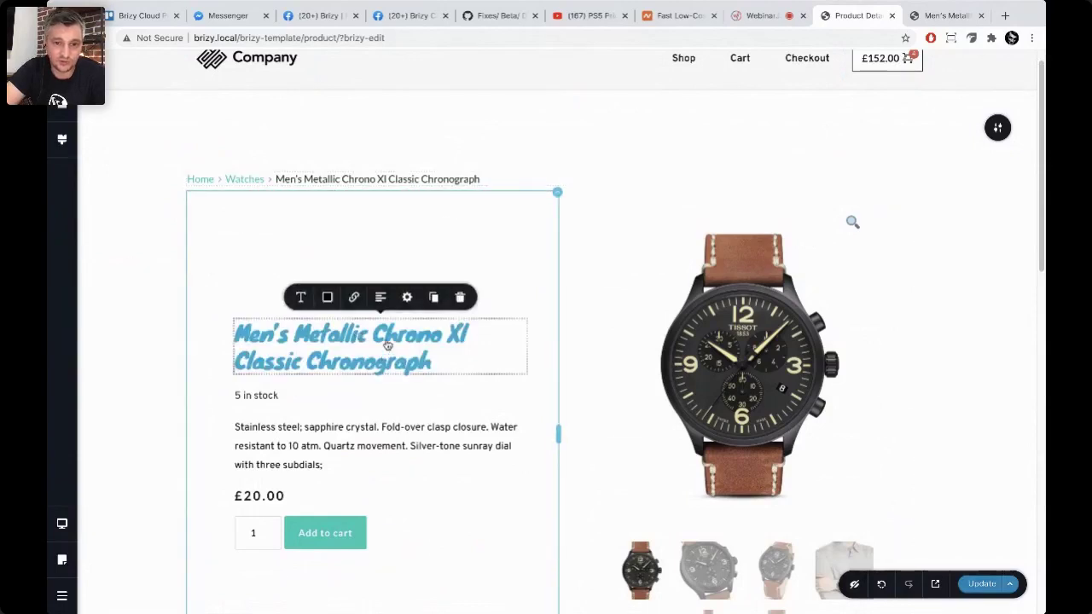
left_click_drag(388, 346, 560, 182)
left_click(550, 195)
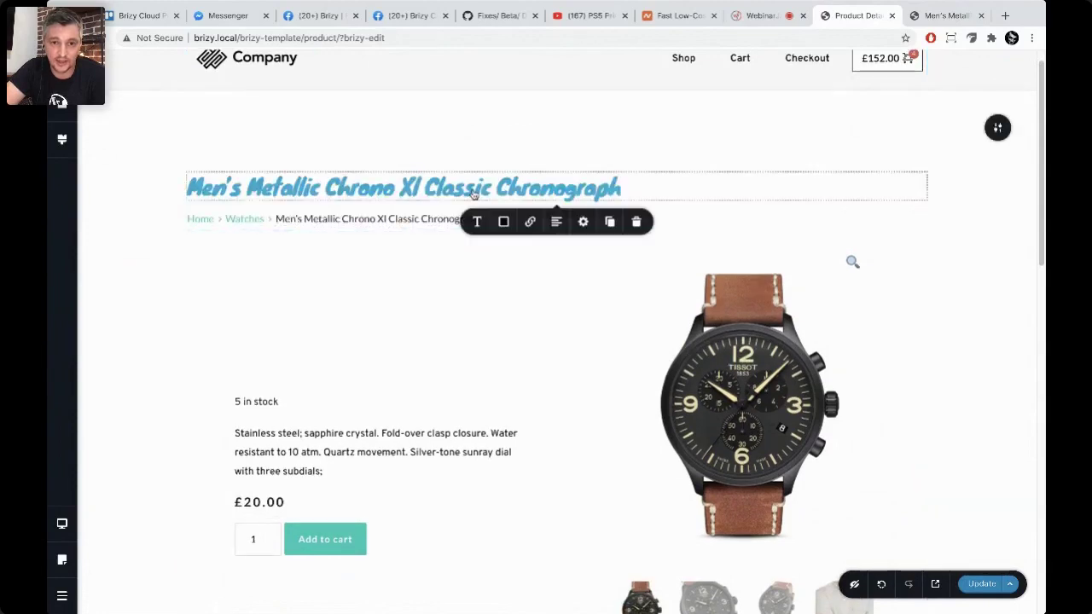
left_click(556, 222)
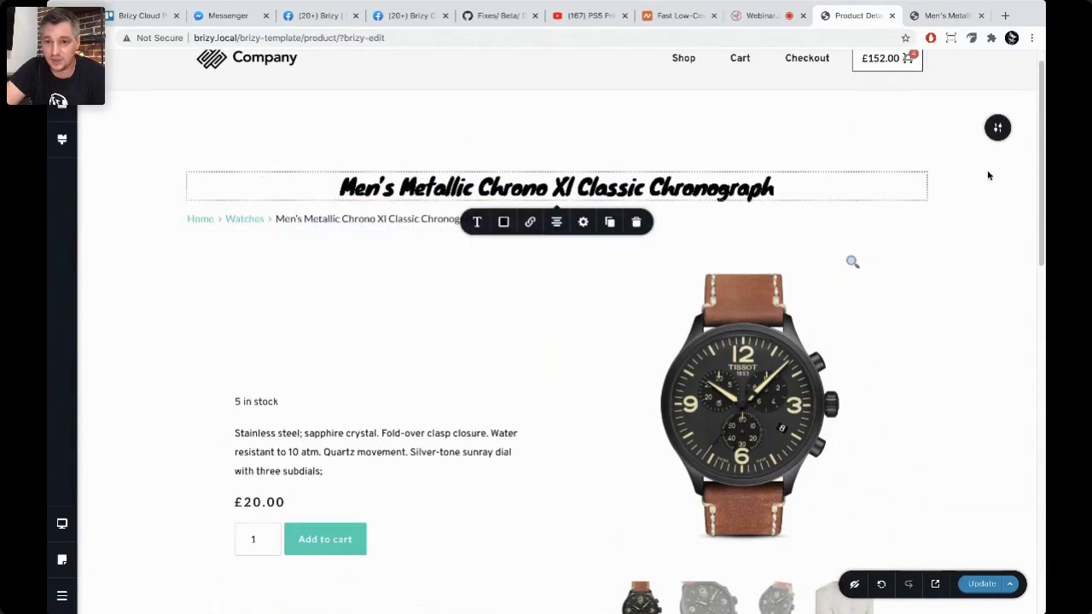
Step: Move the breadcrumbs above the product title and center them
left_click(427, 223)
left_click_drag(468, 228, 601, 175)
left_click(350, 180)
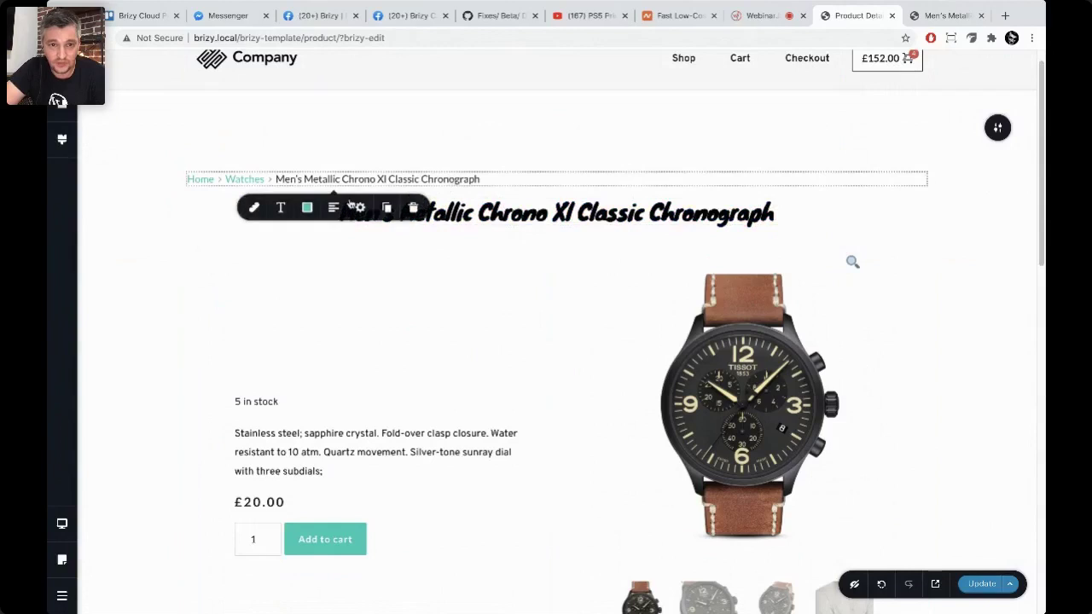
scroll(465, 400, "down", 3)
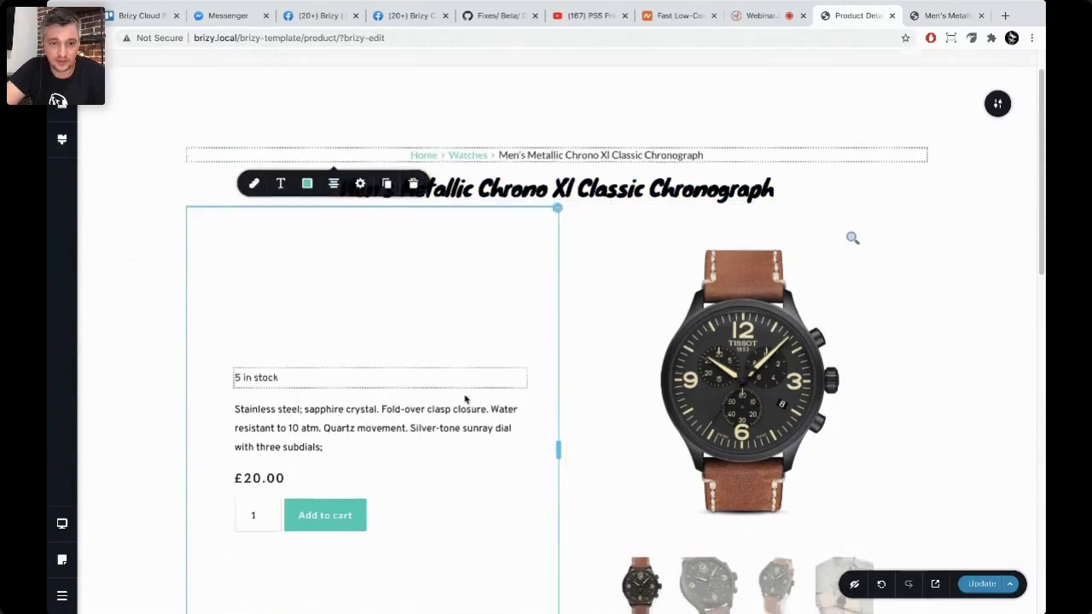
Step: Add an empty block between the site header and the product details block
scroll(465, 399, "down", 10)
scroll(594, 414, "up", 12)
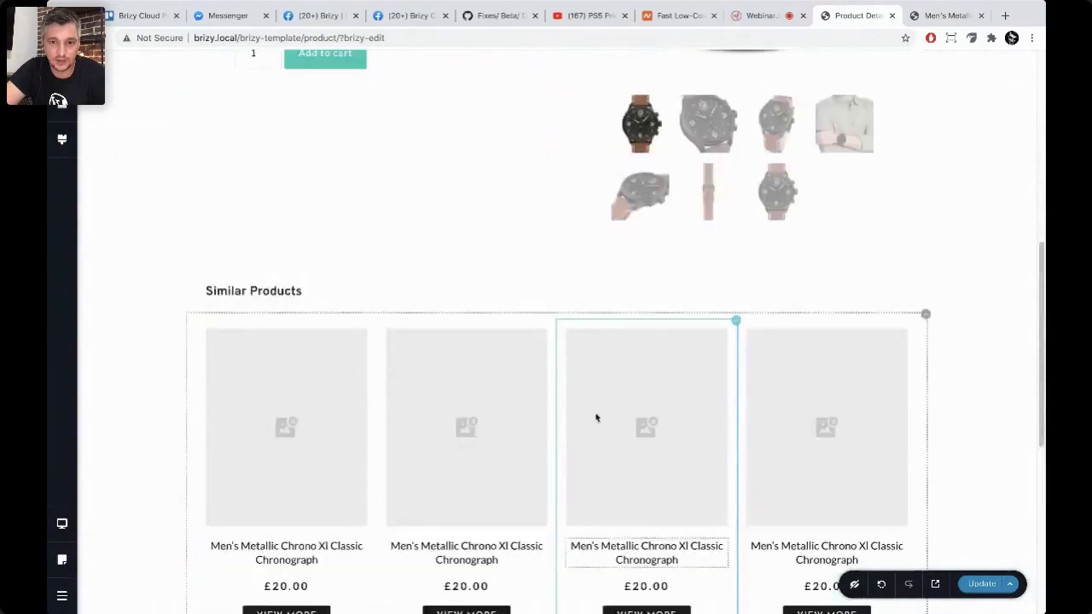
left_click(558, 103)
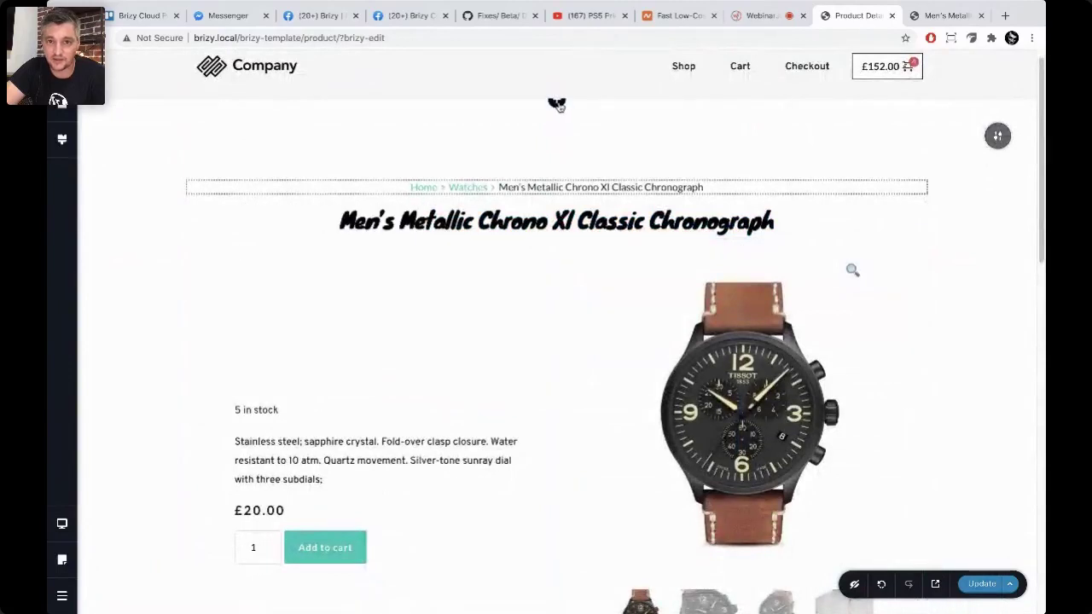
left_click(380, 203)
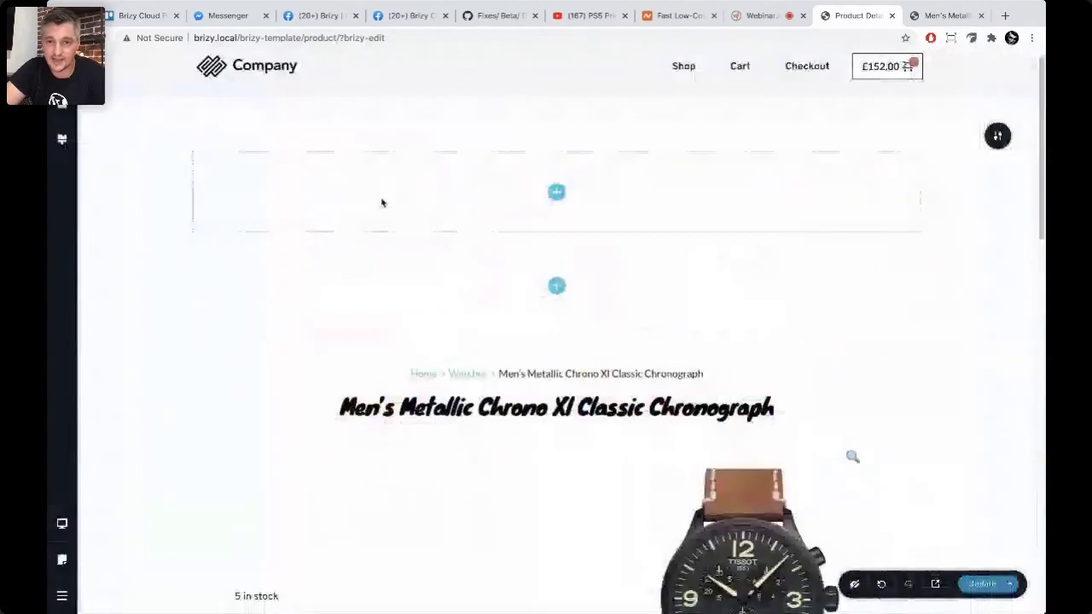
Step: Set the Garmin watch photo from the media library as the new block's background image
mouse_move(994, 138)
left_click(860, 137)
left_click(856, 252)
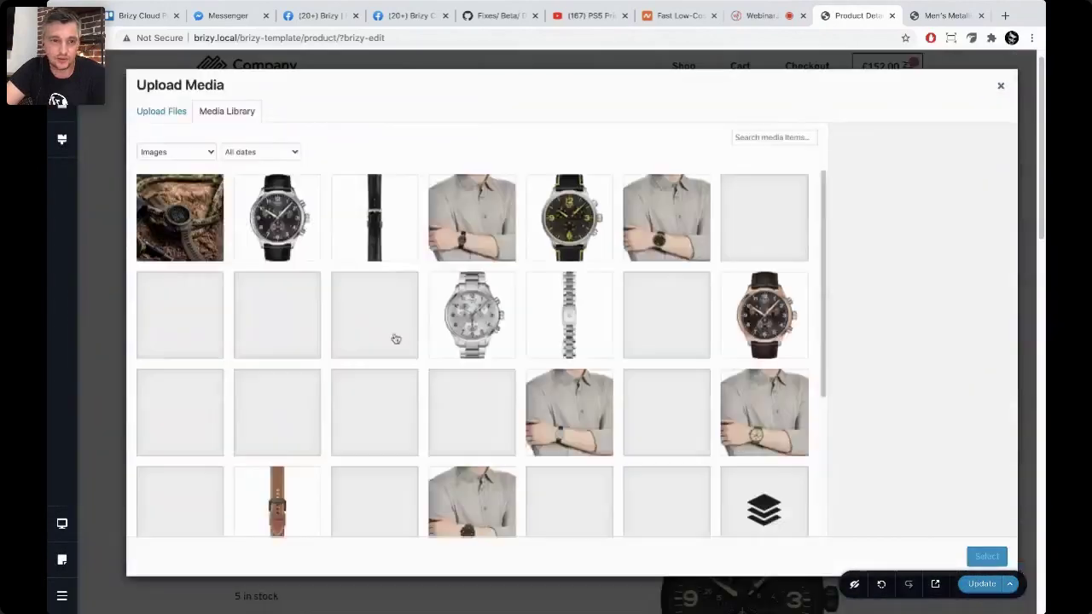
left_click(205, 227)
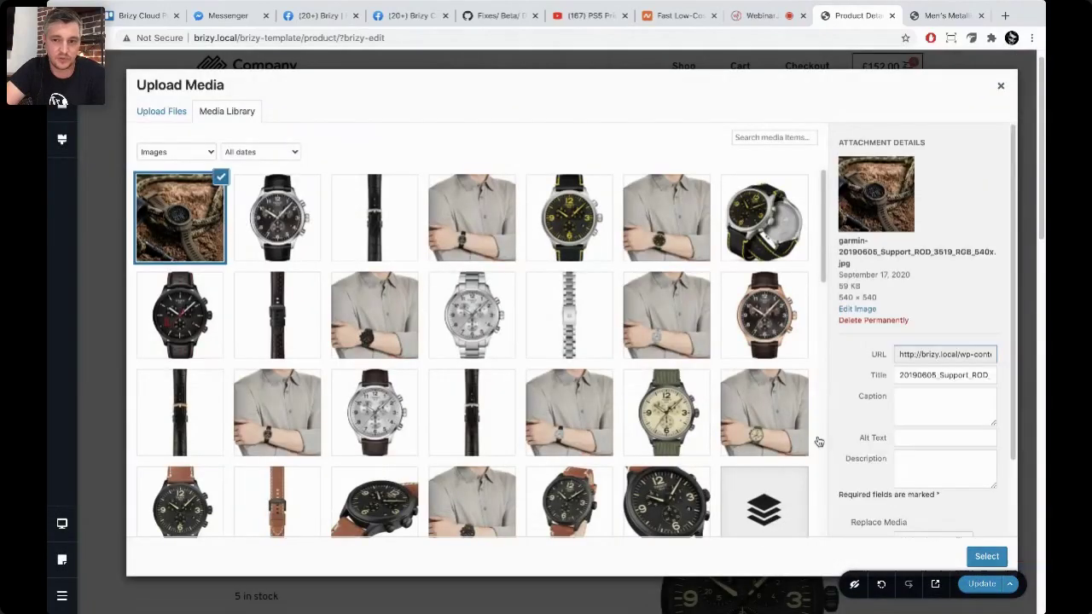
left_click(987, 556)
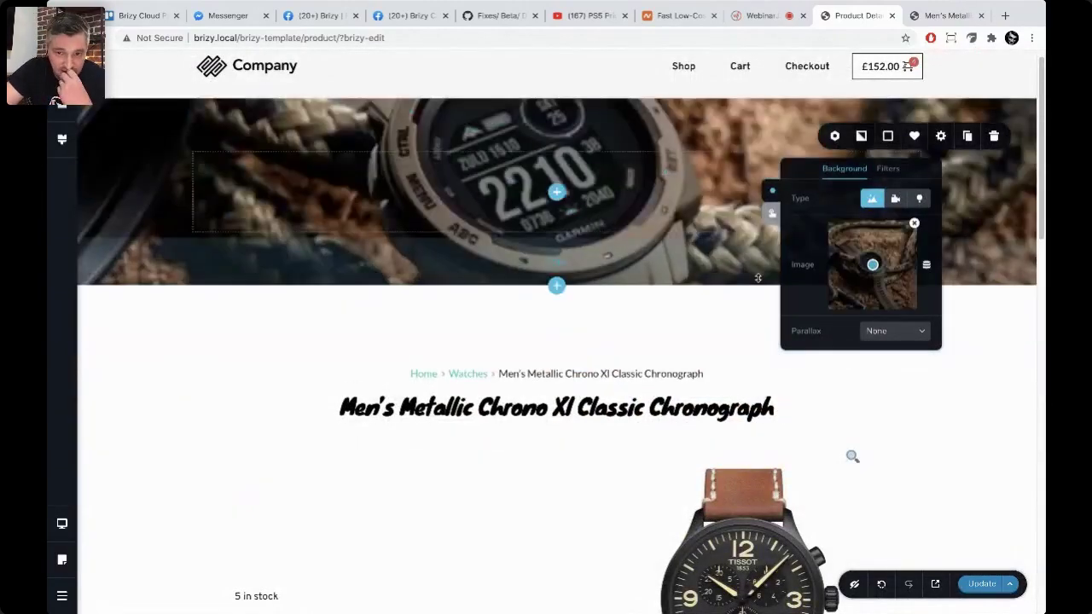
left_click(164, 215)
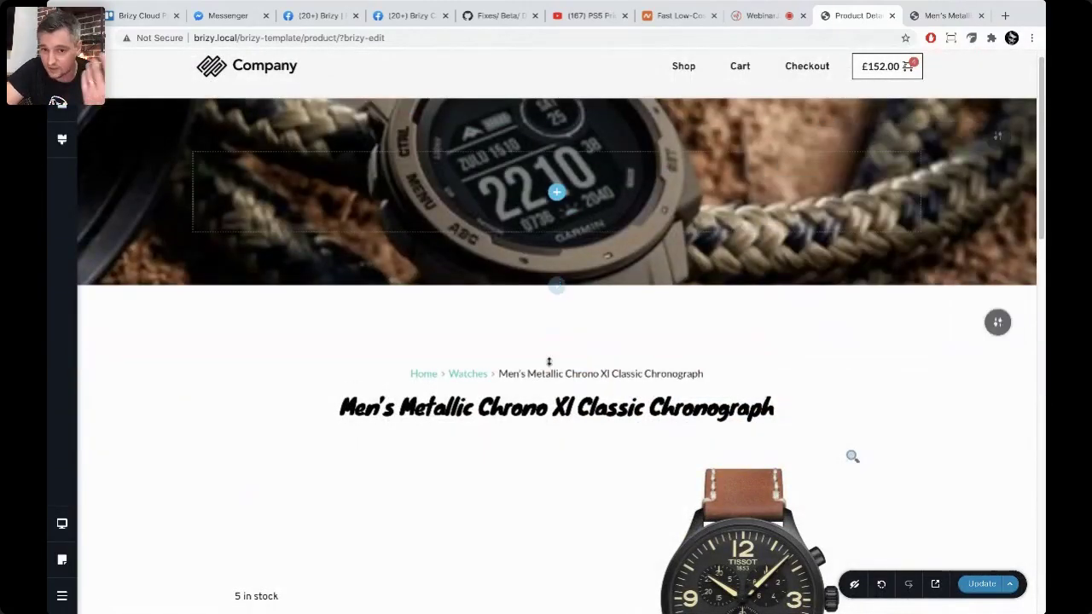
Step: Move the breadcrumbs and product title into the banner block and set the title color to white (#ffffff)
left_click_drag(558, 194, 621, 181)
left_click(551, 189)
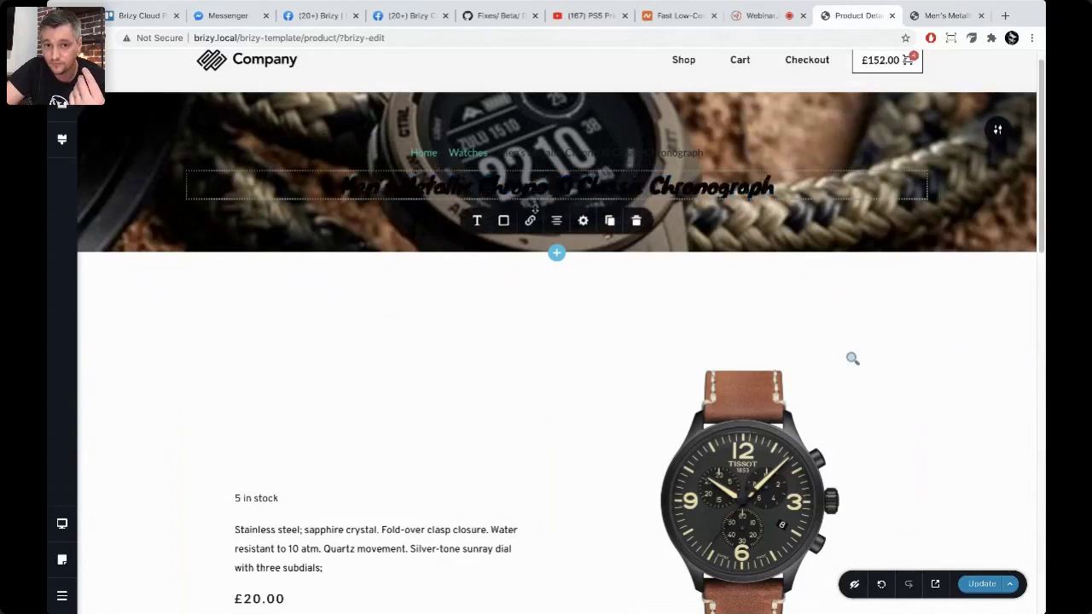
left_click(503, 221)
left_click_drag(471, 291, 441, 253)
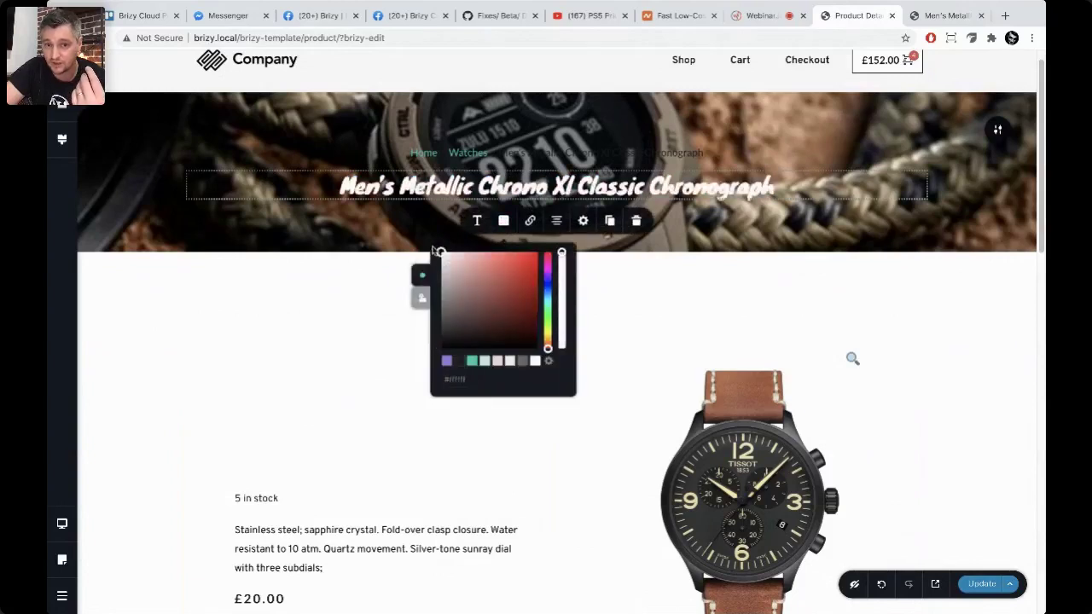
left_click(317, 285)
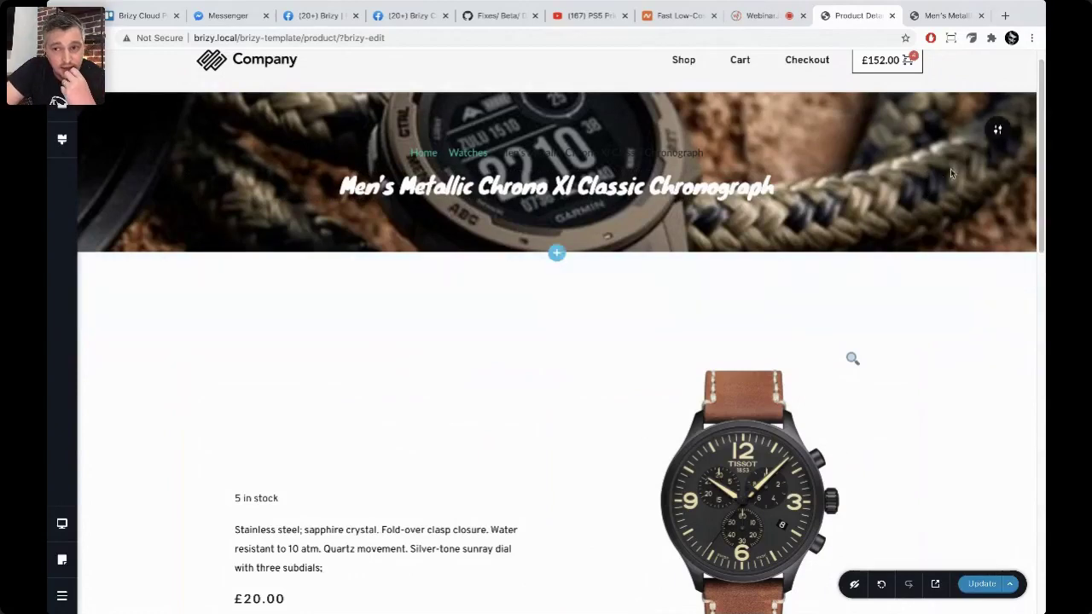
Step: Give the banner block a solid purple overlay over its background image
mouse_move(1005, 138)
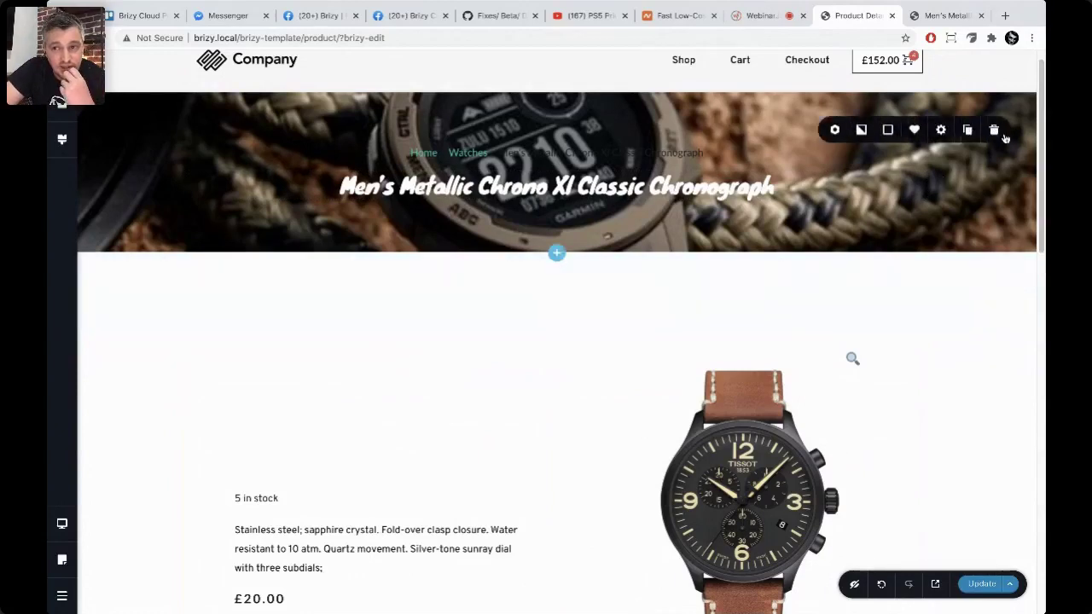
left_click(888, 131)
left_click(918, 293)
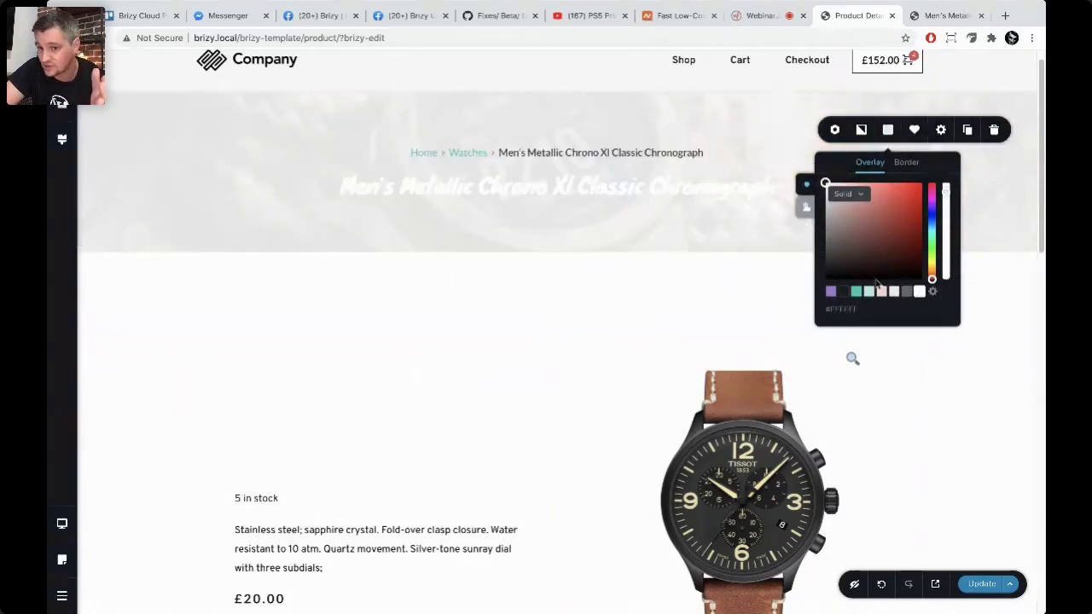
left_click(832, 291)
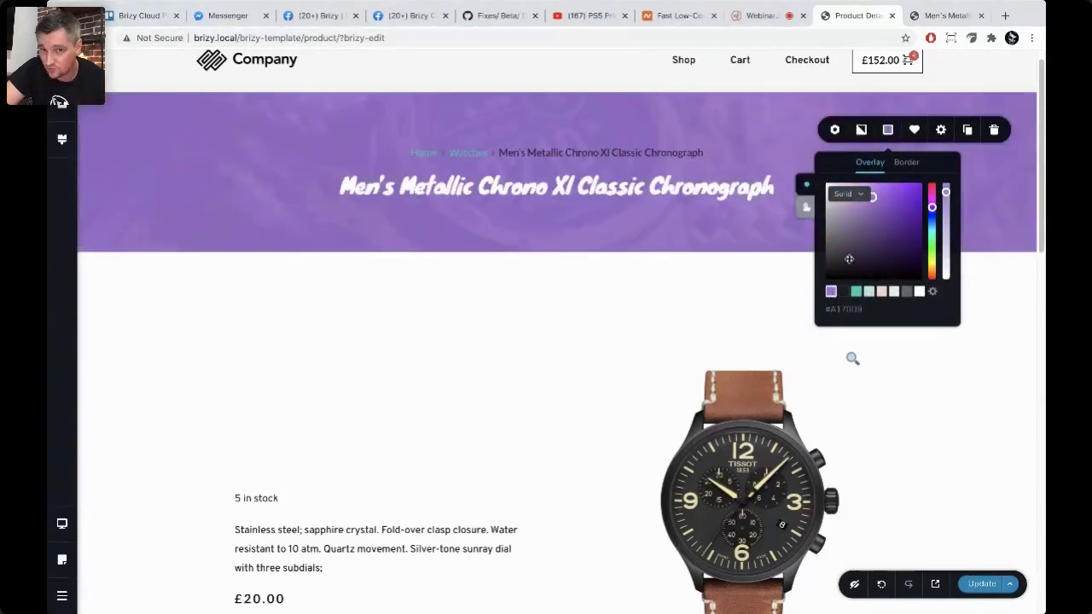
Step: Set the banner's breadcrumb link color to white (#ffffff) and adjust the color of the active breadcrumb state
left_click(504, 189)
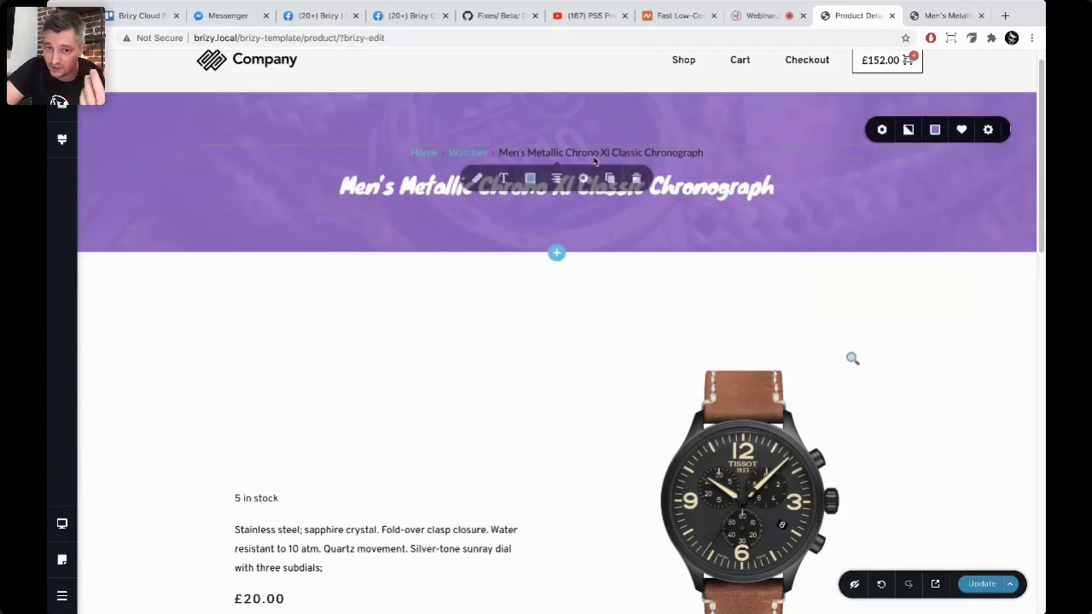
left_click(530, 183)
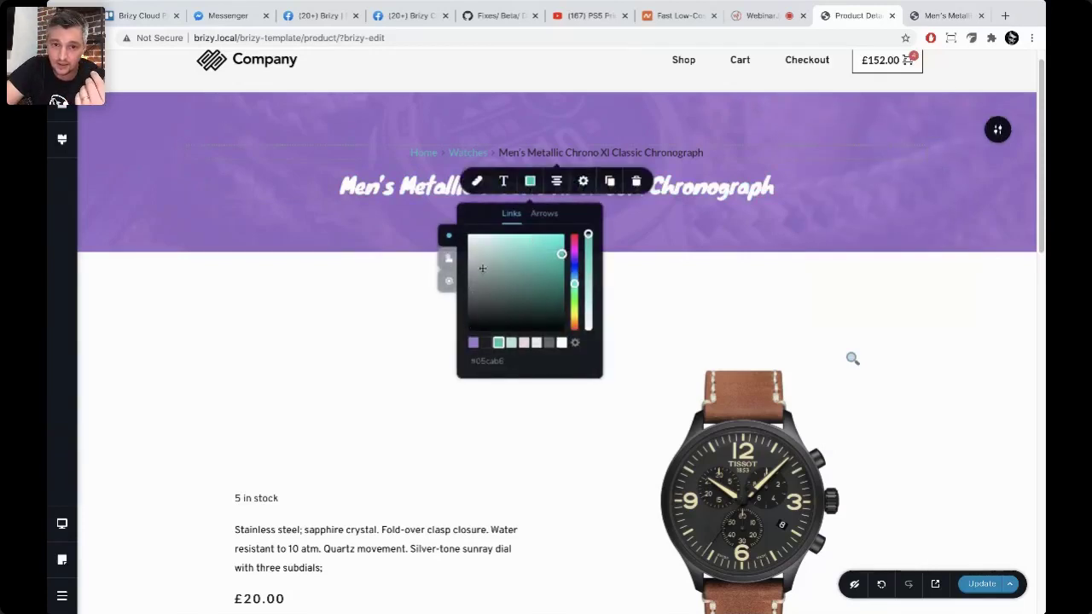
left_click(467, 234)
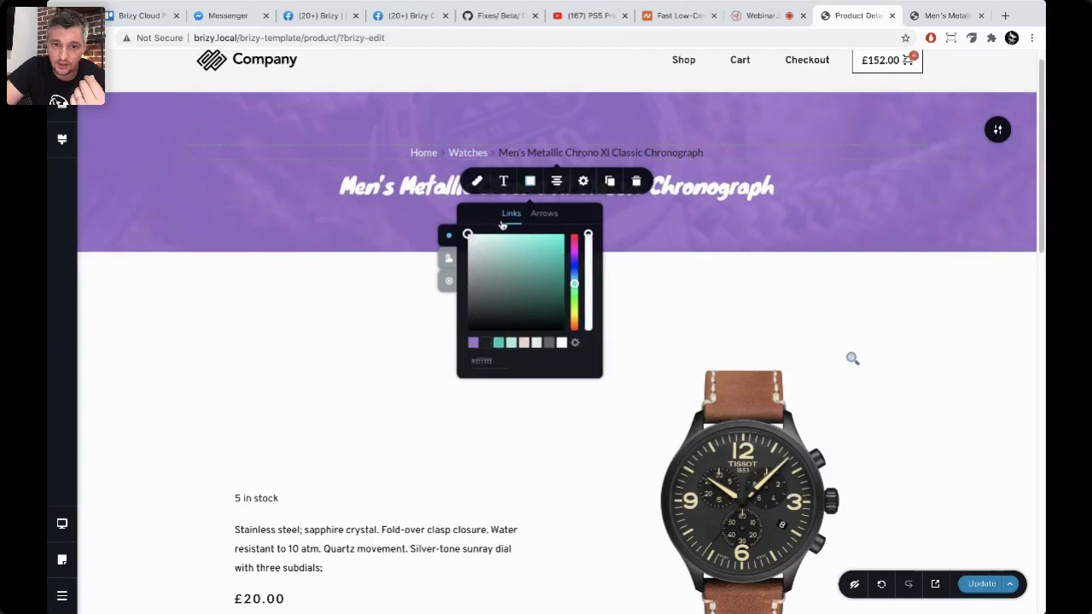
left_click(450, 282)
left_click_drag(490, 254, 472, 325)
left_click(332, 333)
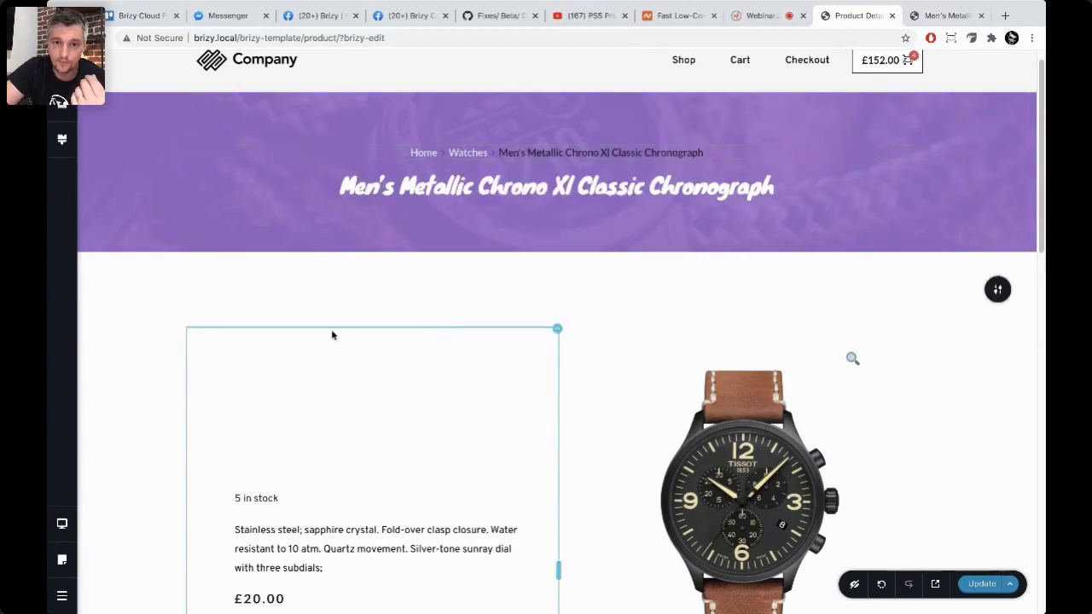
Step: Try top alignment for the content of the stock, description and price column, and restore middle alignment
left_click(557, 328)
left_click(585, 298)
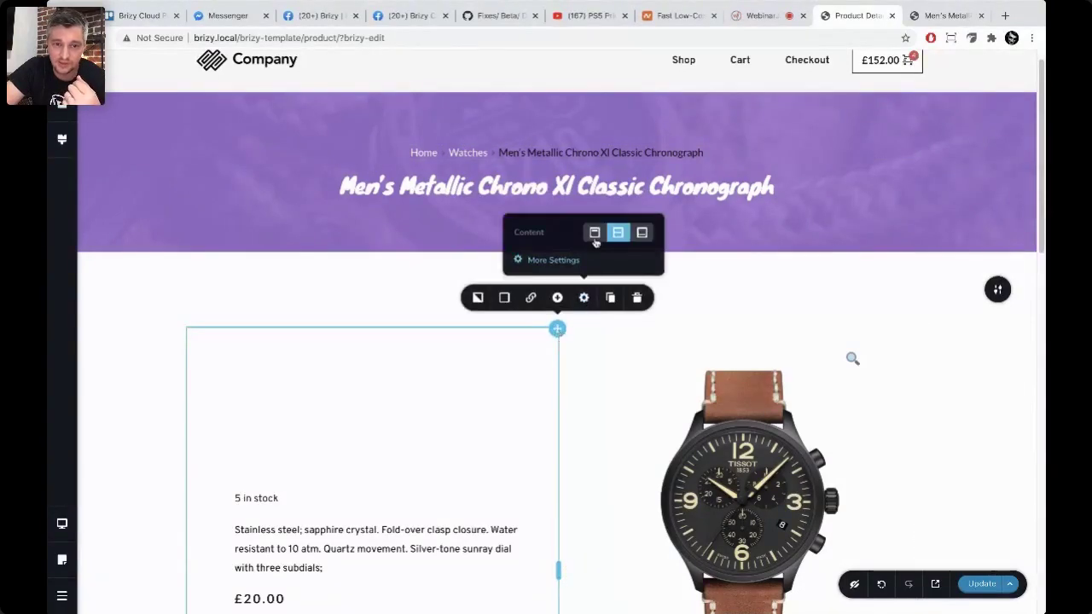
left_click(596, 234)
left_click(618, 232)
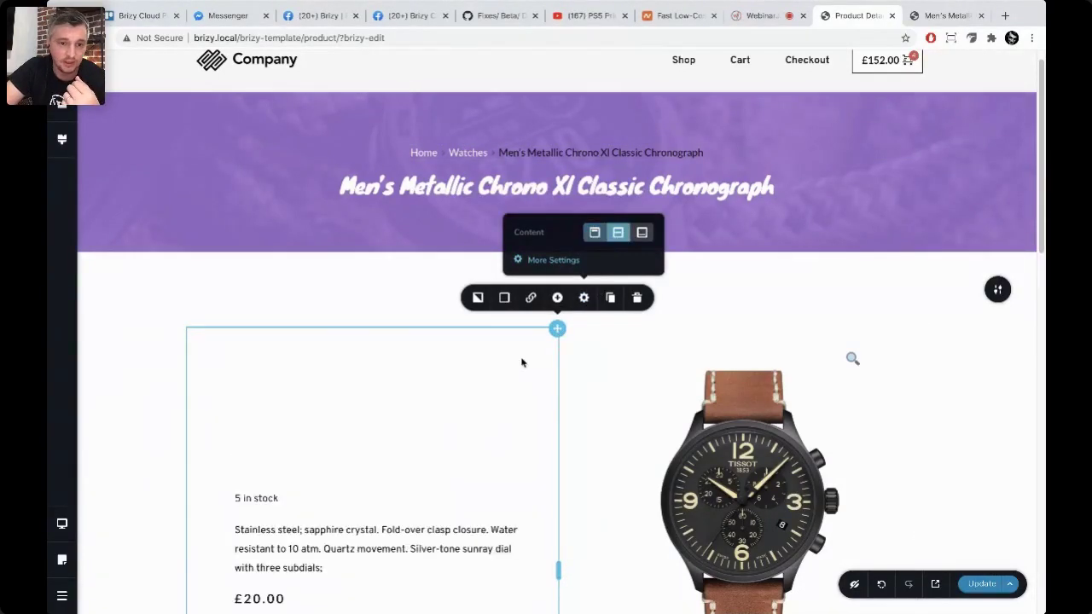
left_click(156, 404)
Step: Look over the template down to Similar Products, update it, and switch to the live product page
scroll(245, 403, "down", 2)
scroll(321, 391, "down", 5)
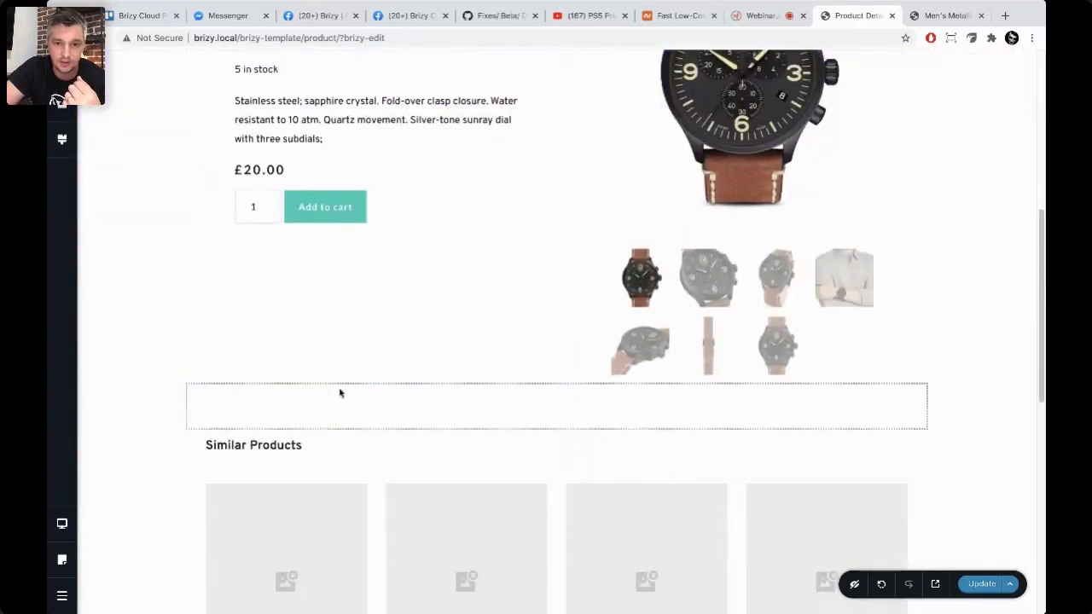
scroll(389, 394, "down", 1)
scroll(390, 391, "up", 10)
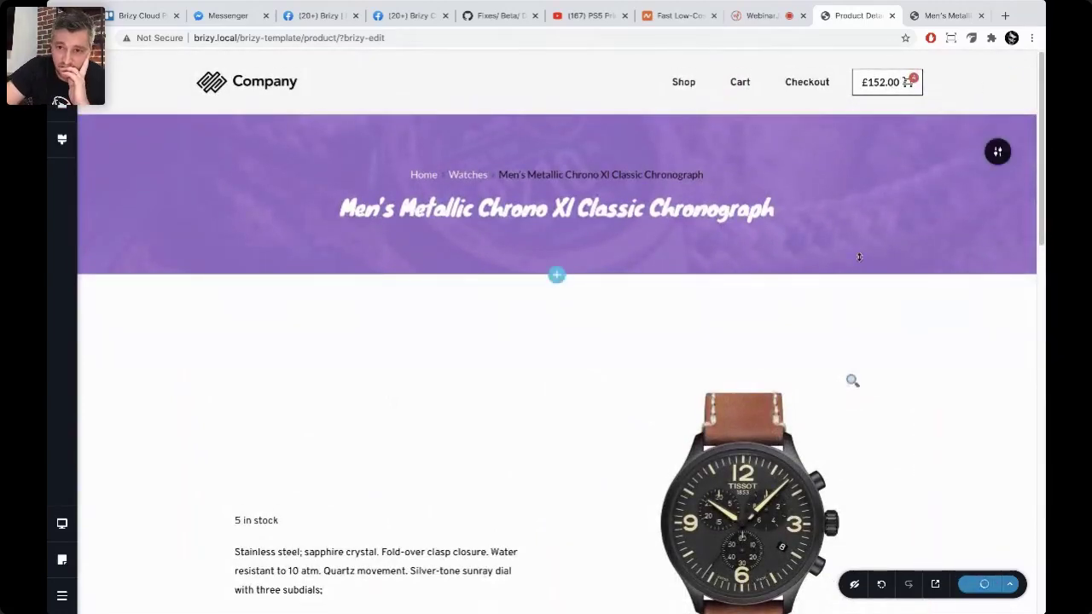
left_click(946, 18)
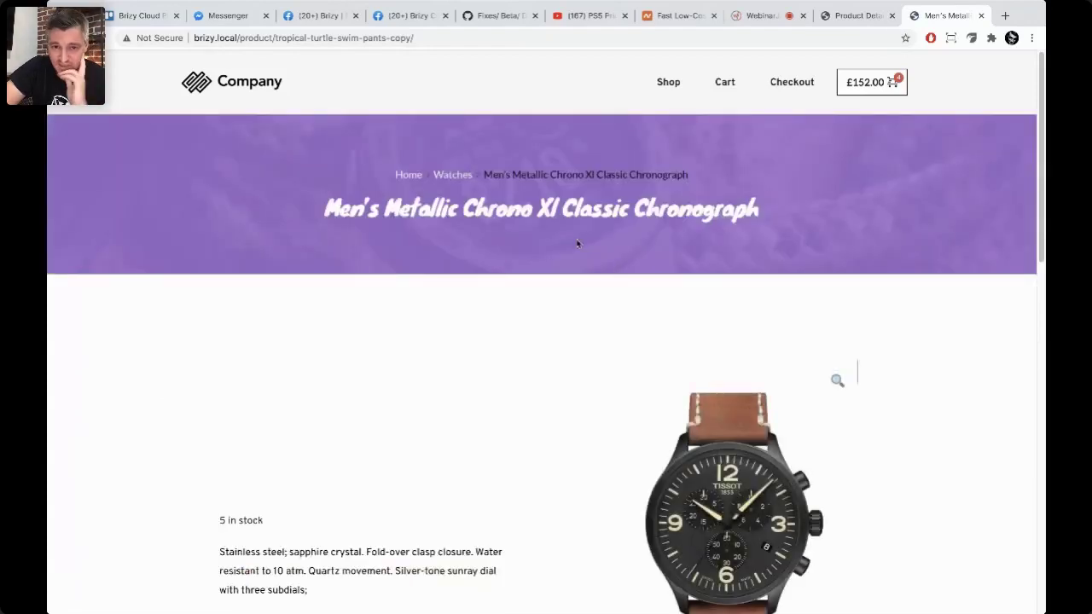
Step: Examine the live product page from the banner to the Similar Products section and compare it with the template editor
left_click_drag(436, 209, 666, 213)
left_click(666, 212)
scroll(582, 378, "down", 5)
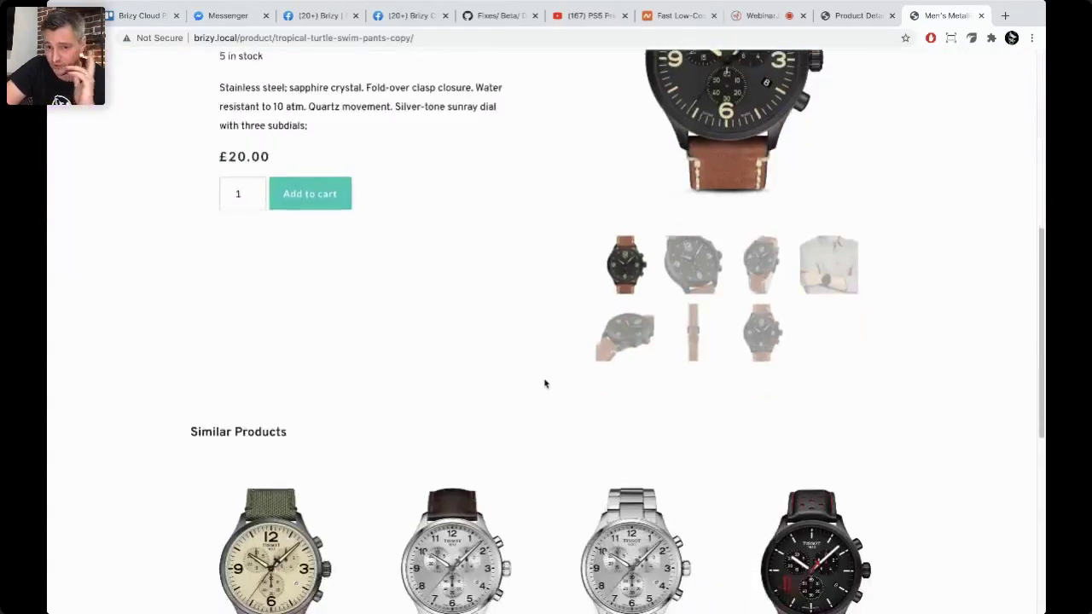
scroll(545, 384, "down", 3)
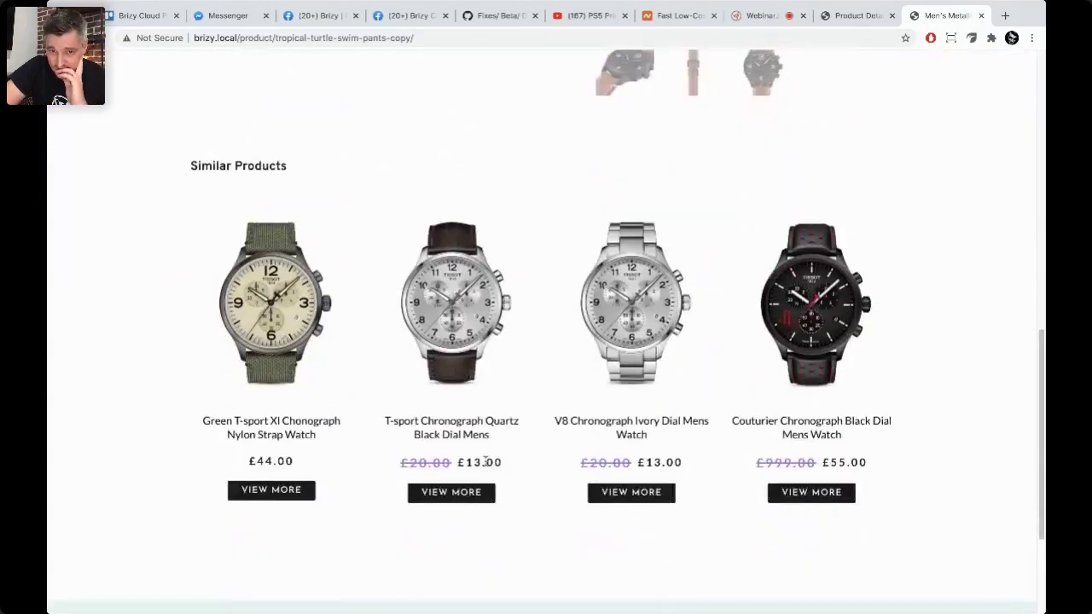
scroll(532, 478, "up", 10)
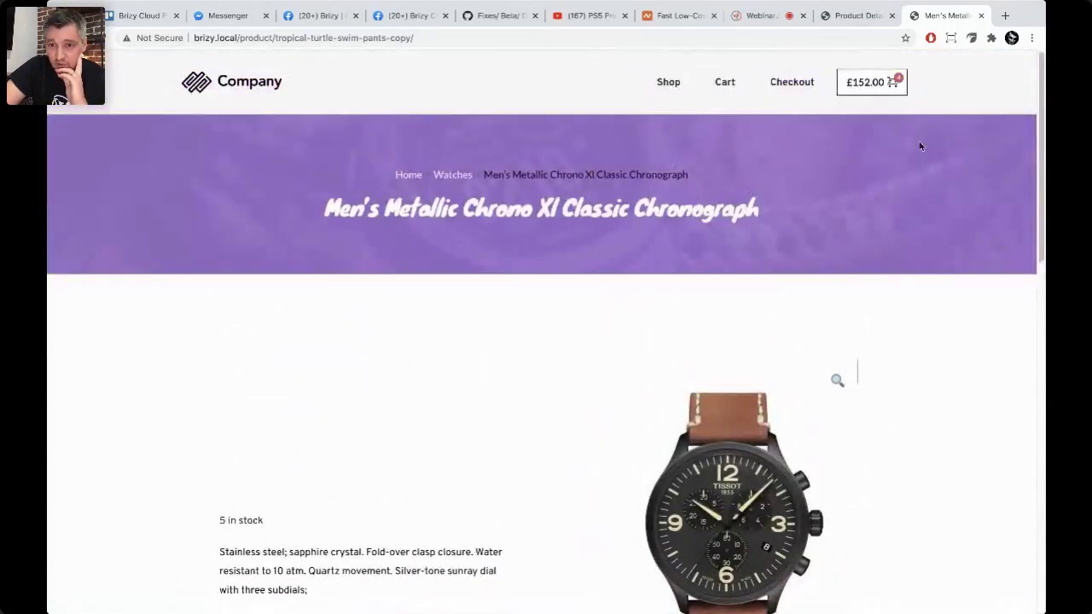
left_click(856, 17)
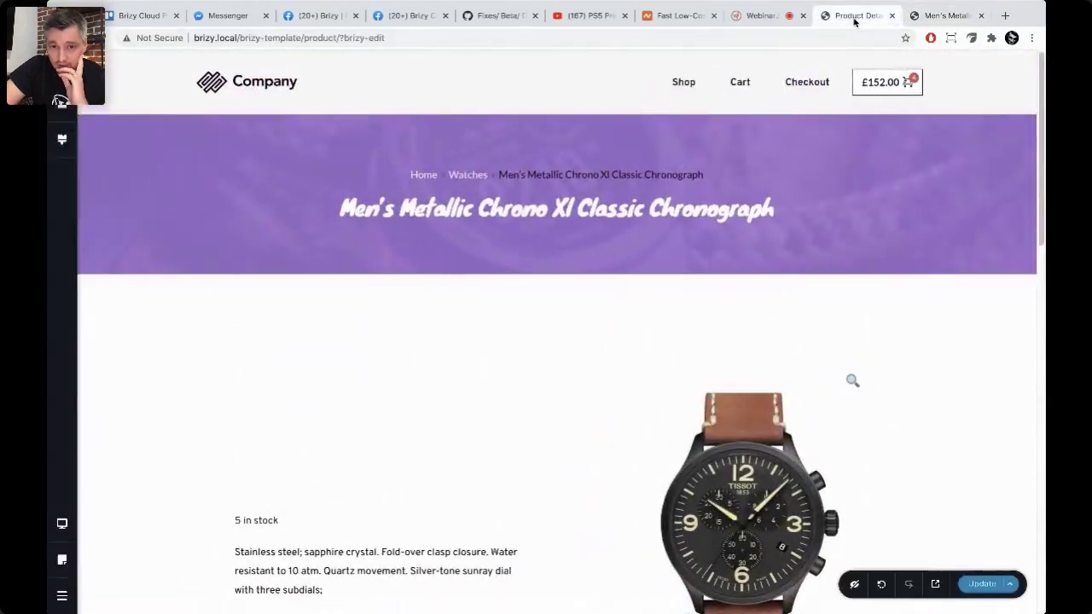
left_click(941, 15)
scroll(658, 439, "down", 5)
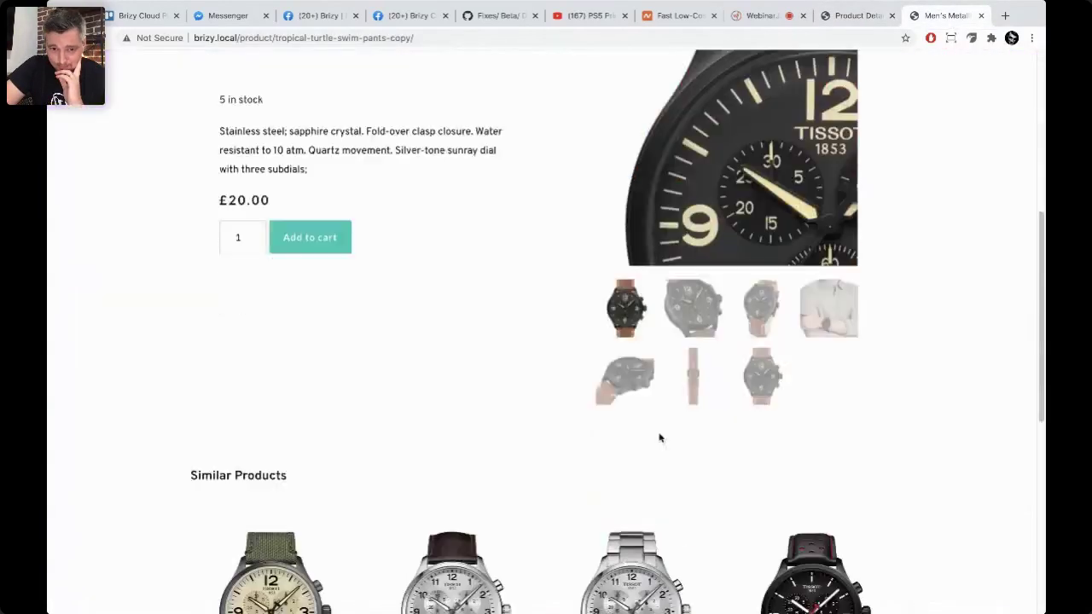
scroll(658, 439, "up", 4)
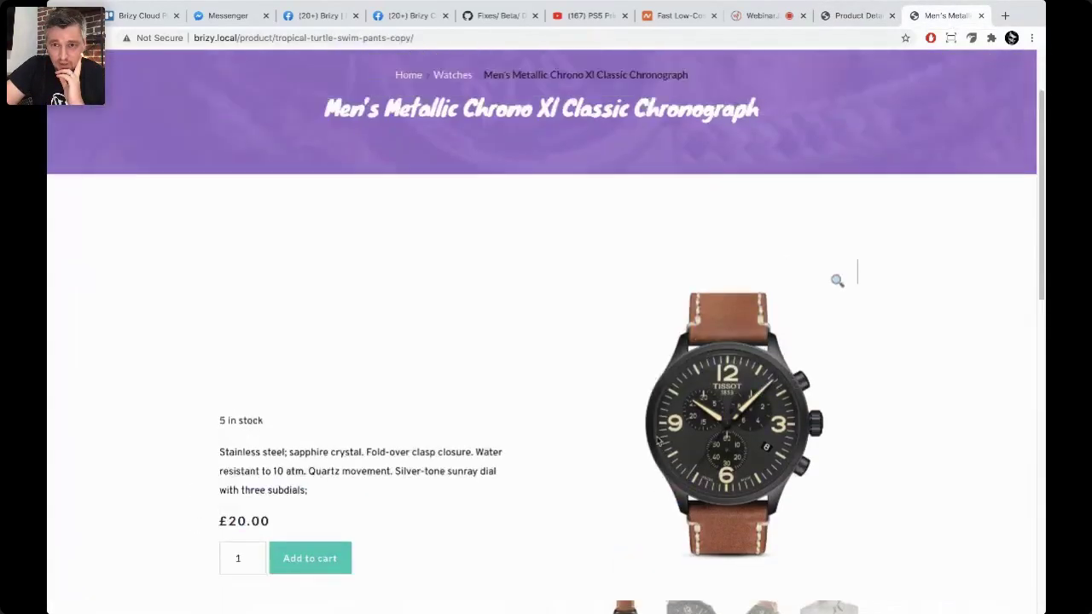
Step: Look over the live product page up to its header and return to the Product Details template editor
scroll(310, 556, "down", 1)
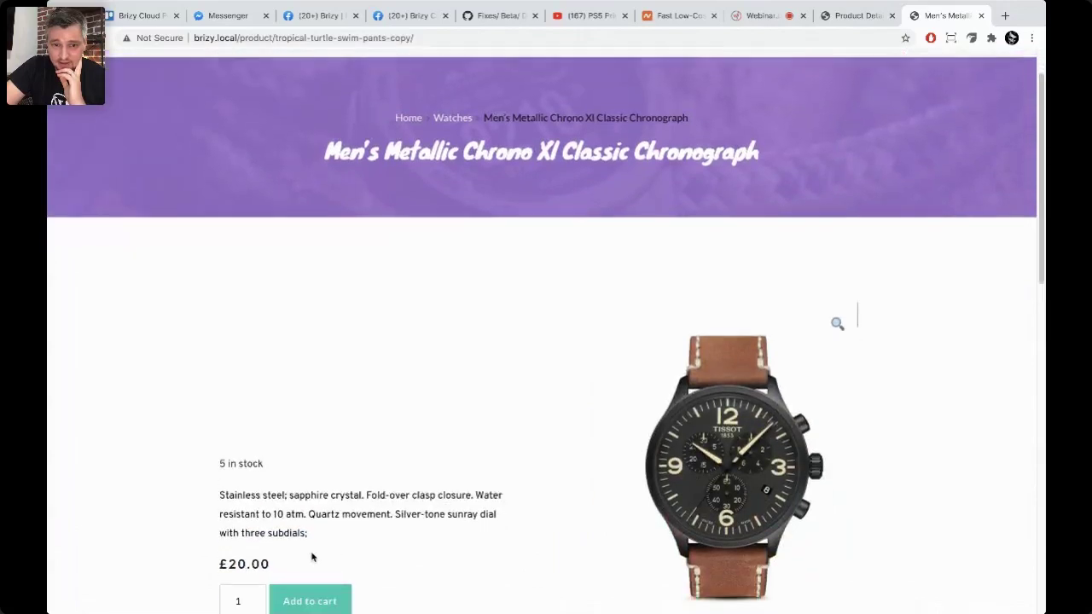
left_click(315, 560)
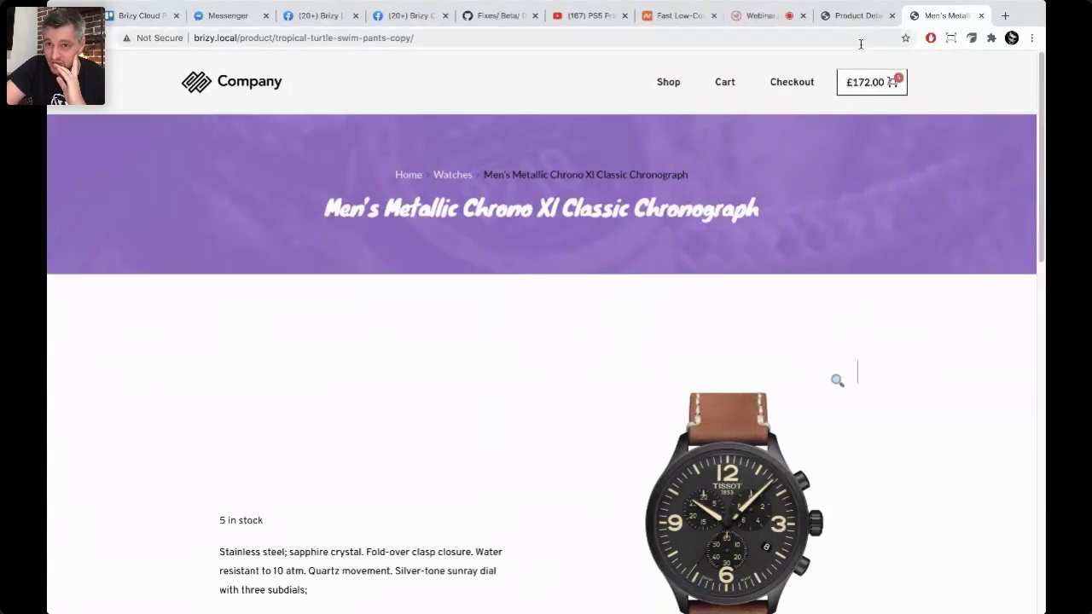
left_click(859, 16)
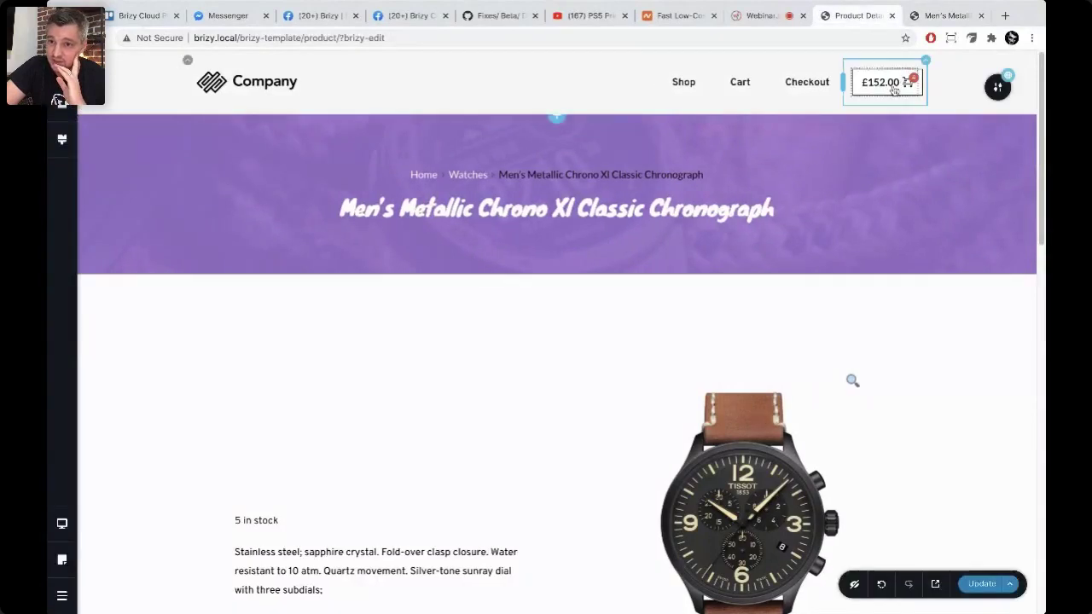
Step: Try moving the header's cart element into the stock and description column, and move it back into the header
left_click_drag(888, 89, 383, 521)
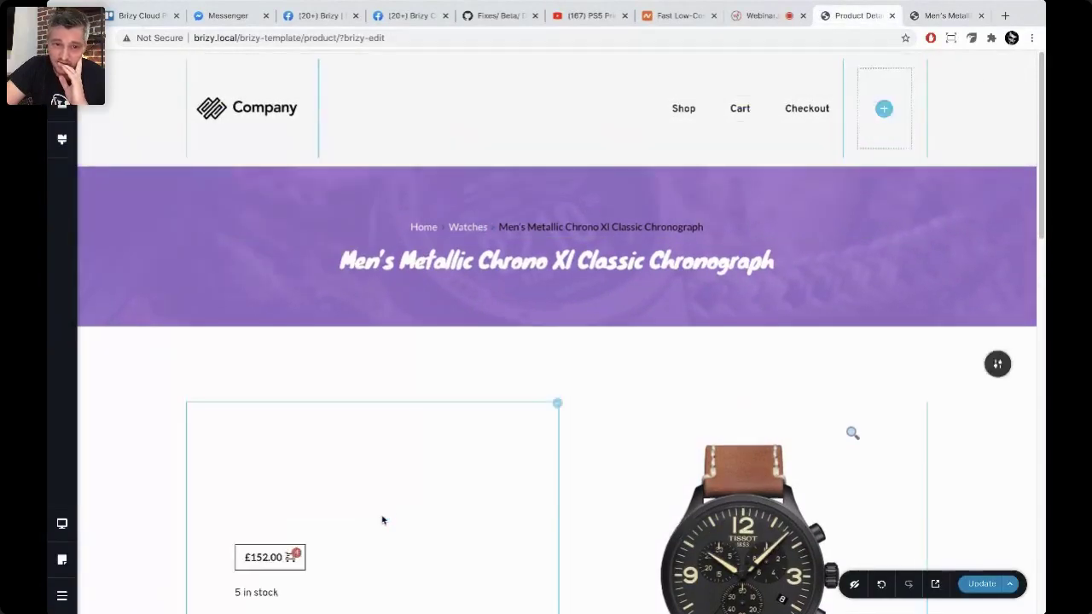
scroll(349, 515, "down", 1)
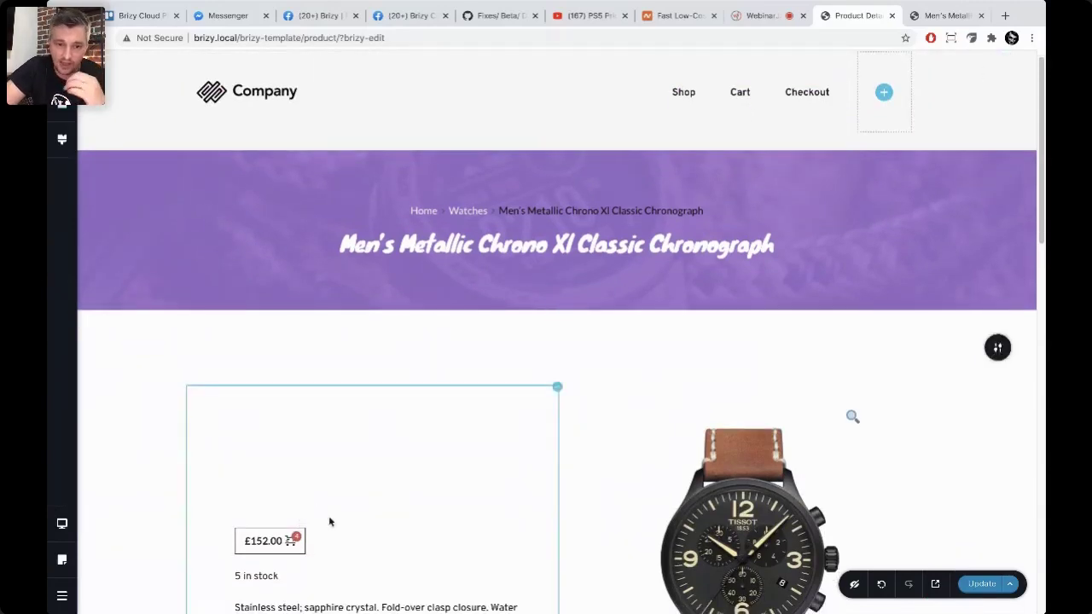
left_click_drag(281, 541, 890, 102)
scroll(777, 283, "up", 1)
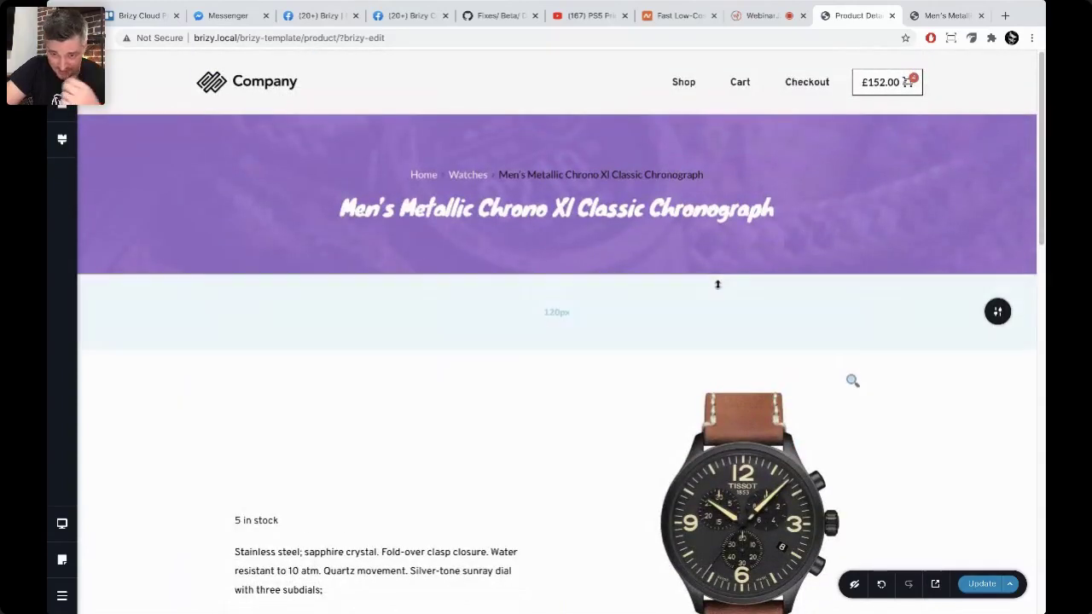
Step: Try hiding the header cart's Subtotal and Cart Items and using its other style, and restore the original options
left_click(881, 90)
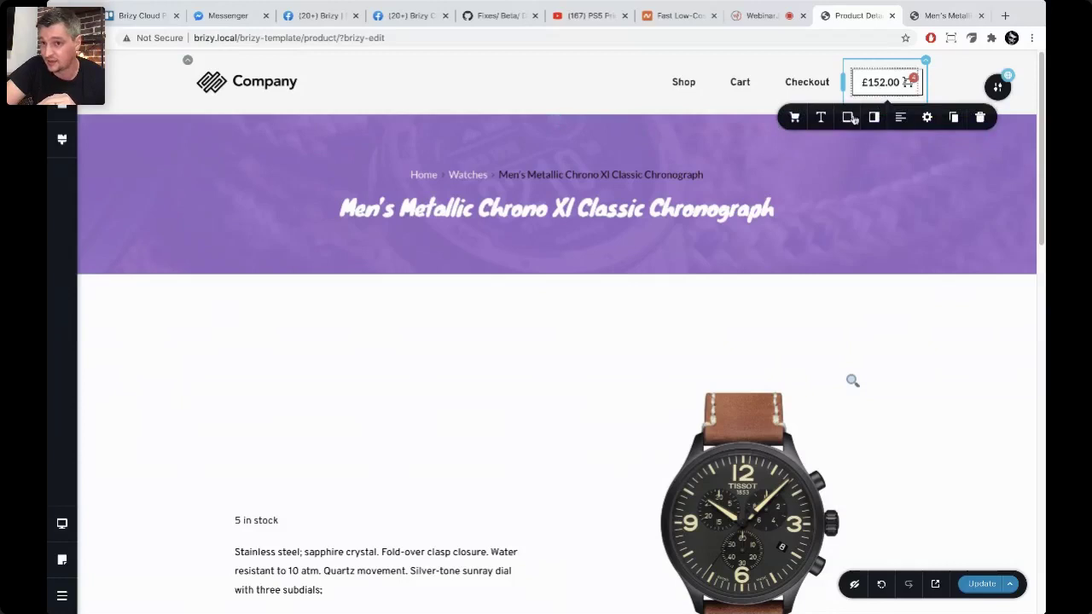
left_click(795, 117)
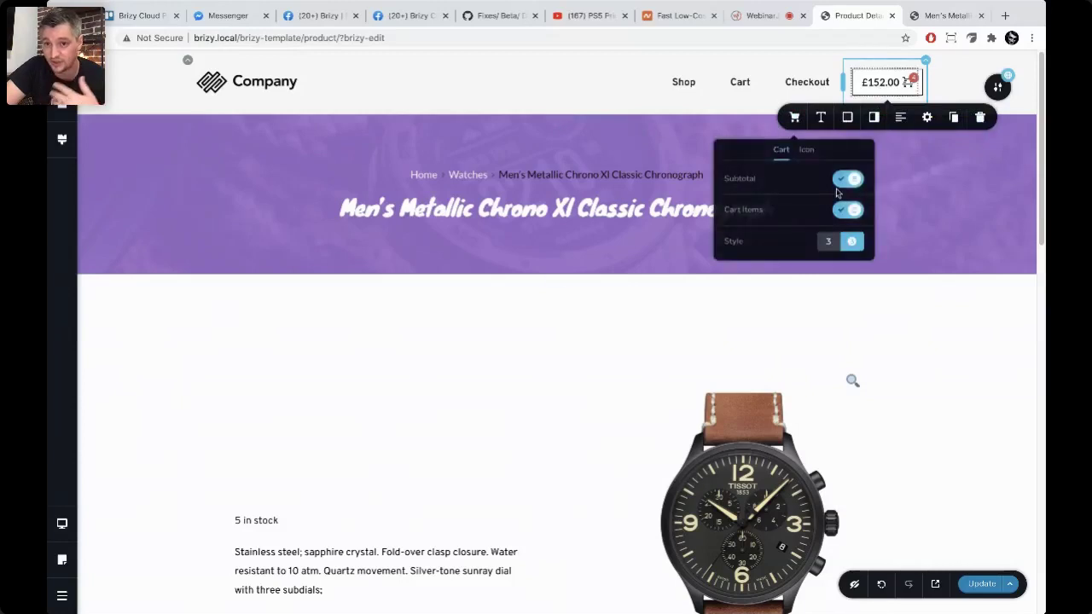
left_click(843, 180)
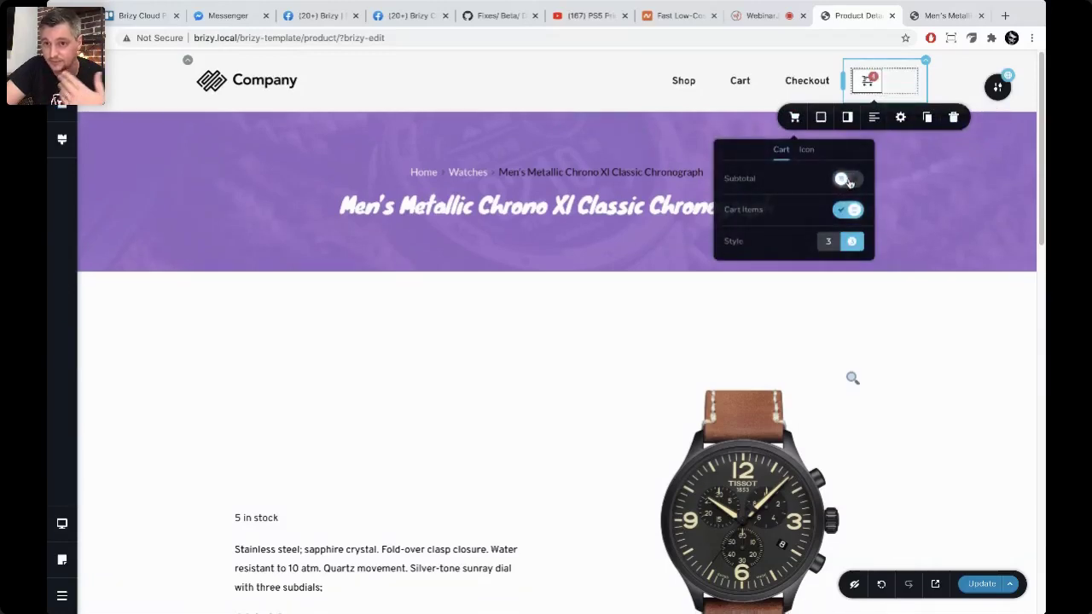
left_click(848, 180)
left_click(848, 212)
left_click(849, 211)
left_click(838, 244)
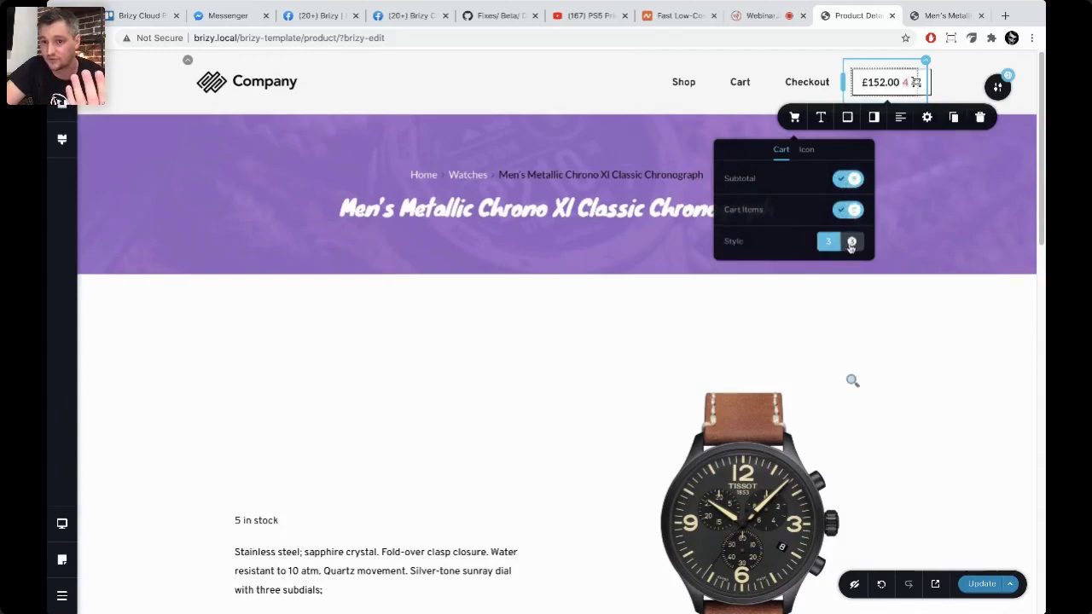
left_click(851, 244)
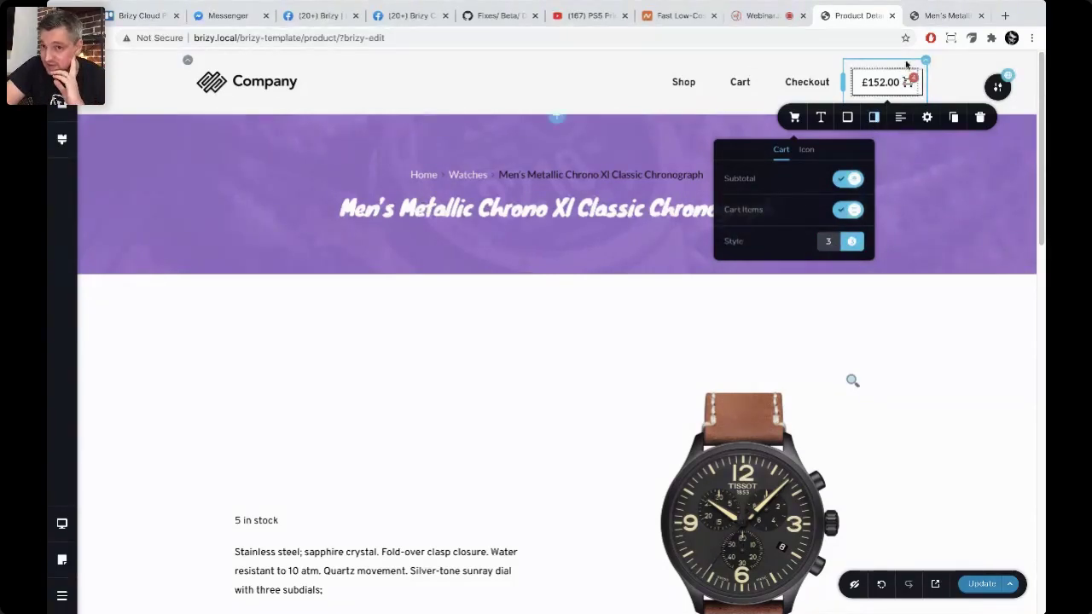
Step: Open the header cart's sidebar and its settings, and color the product titles red
left_click(875, 120)
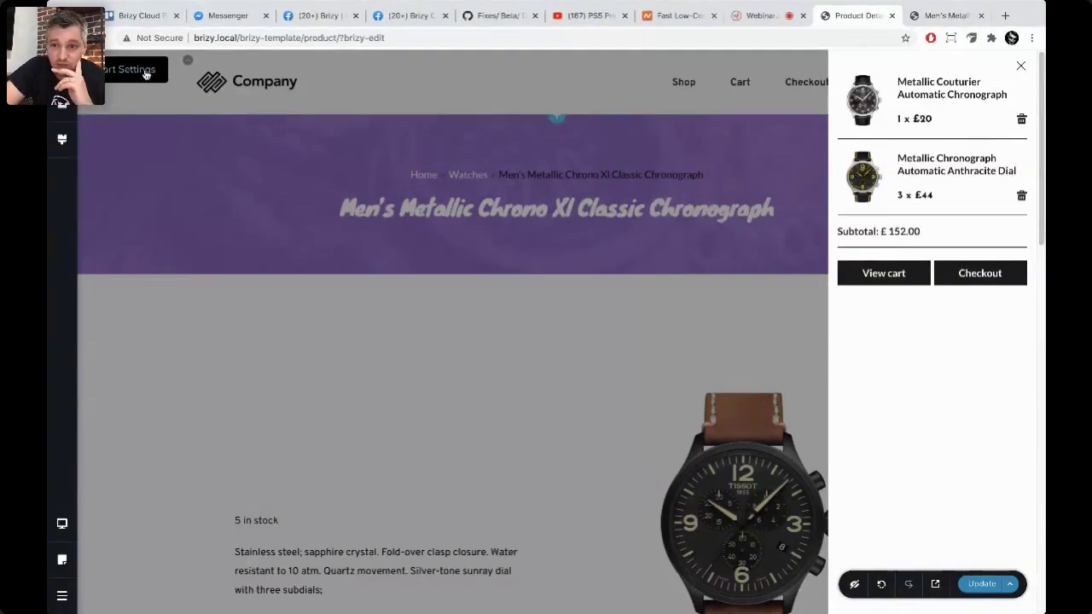
left_click(188, 60)
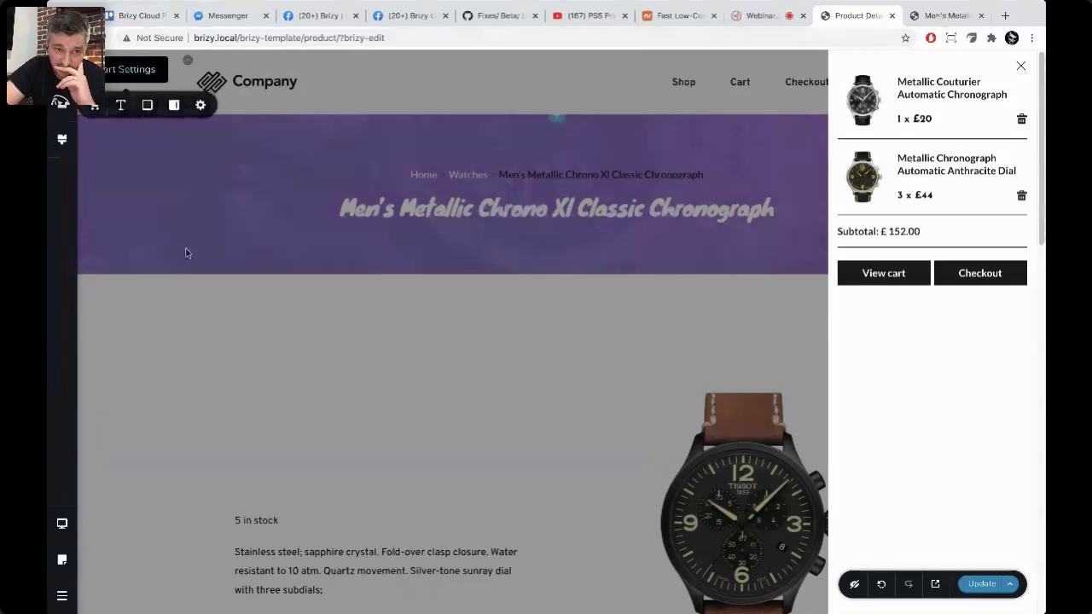
left_click(147, 104)
left_click(170, 173)
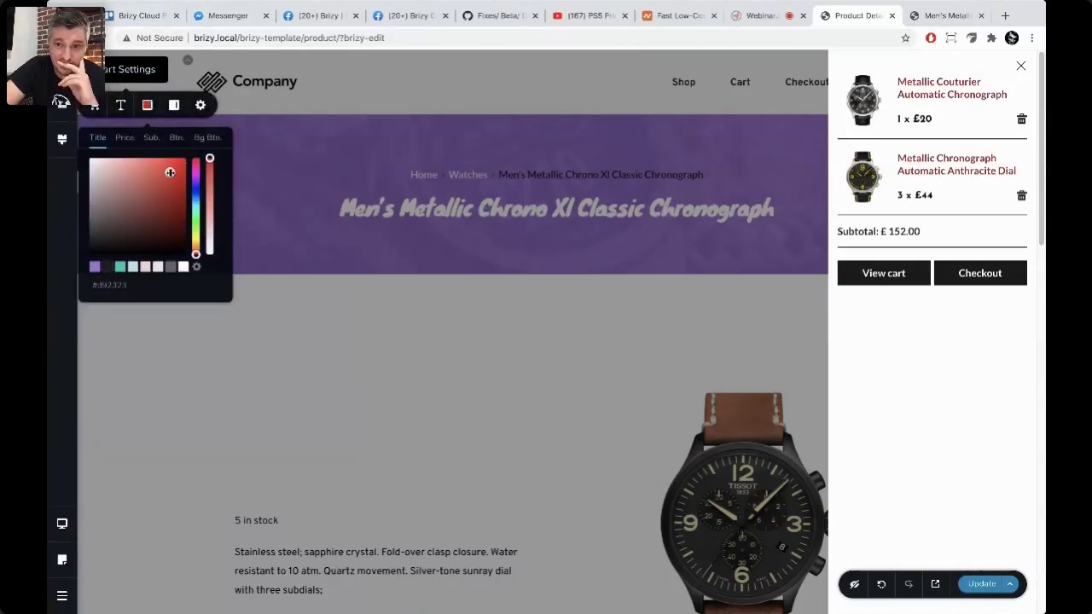
left_click_drag(166, 176, 160, 184)
Step: Color the cart sidebar's prices with the teal palette color and its subtotal red
left_click(125, 138)
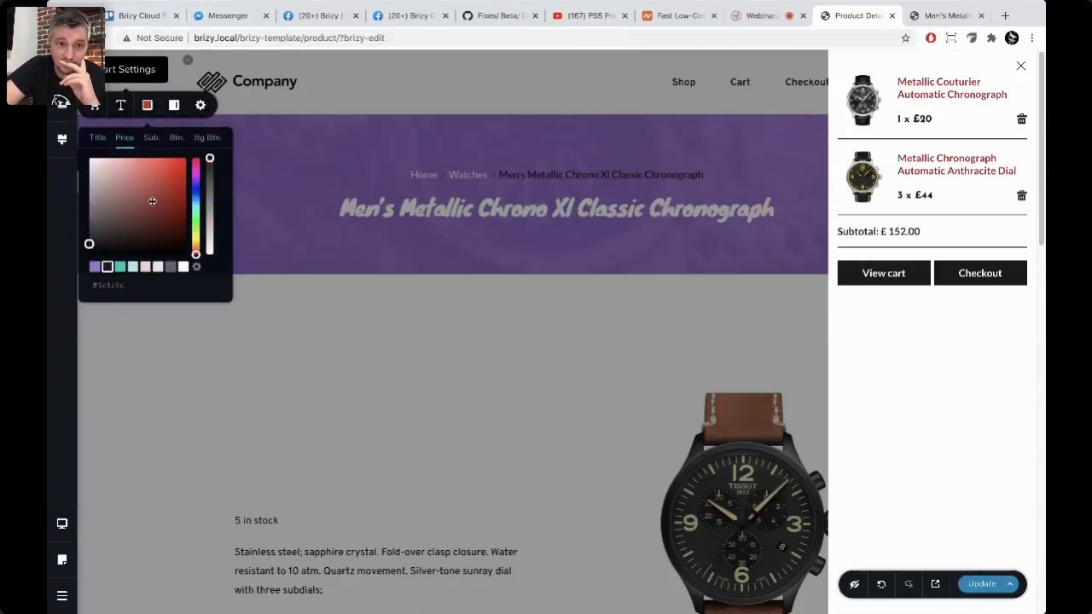
left_click(121, 266)
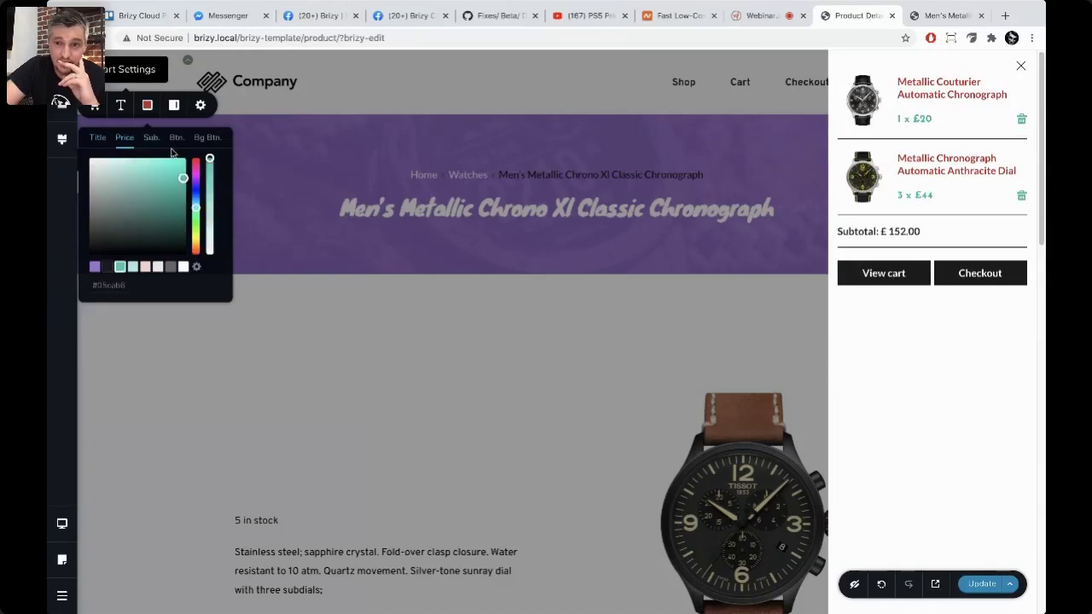
left_click(151, 138)
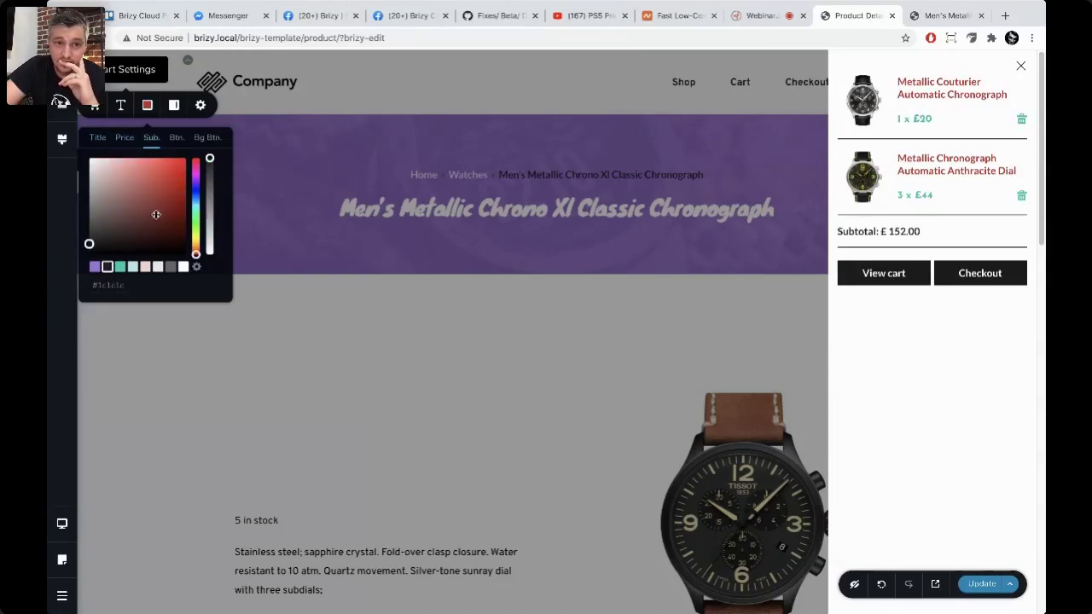
left_click_drag(158, 238, 168, 180)
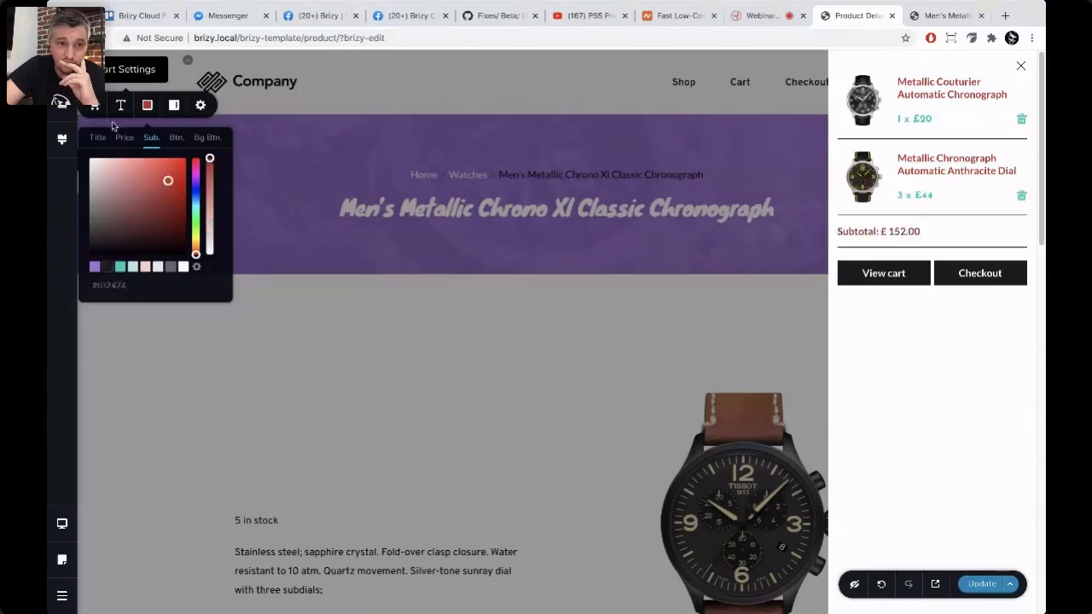
Step: Round the cart sidebar's buttons with a 36 px corner and stack them in a column with slightly wider spacing
left_click(98, 110)
left_click(96, 109)
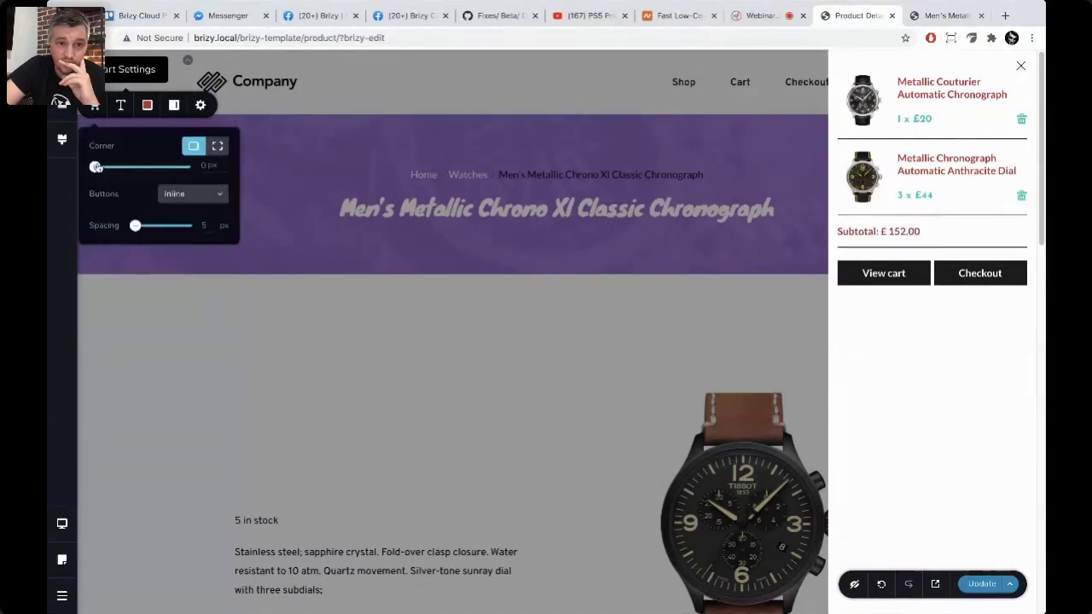
left_click_drag(94, 168, 127, 167)
left_click(188, 194)
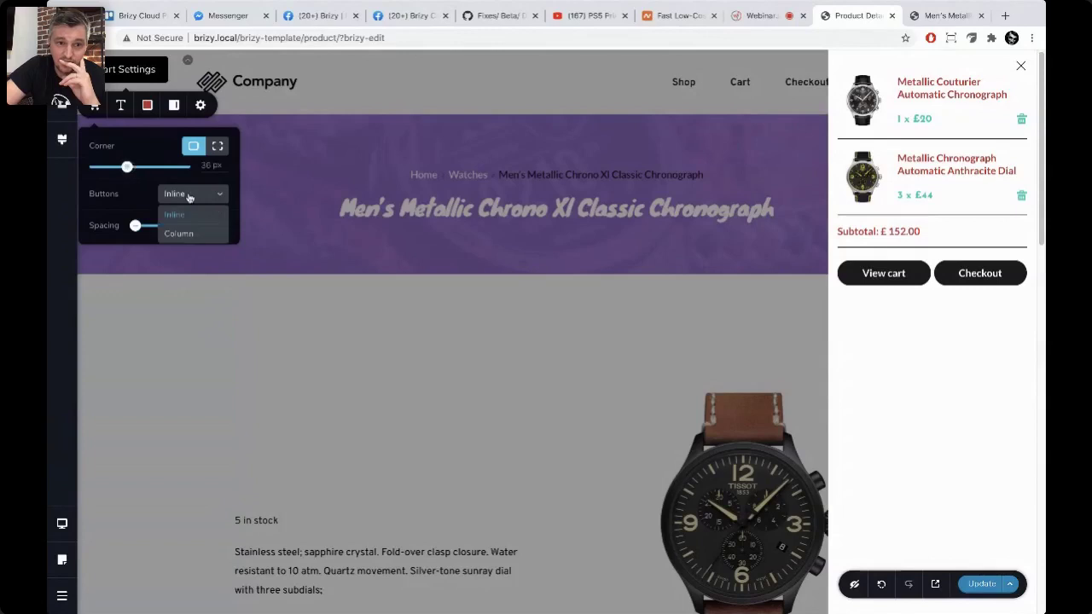
left_click(193, 240)
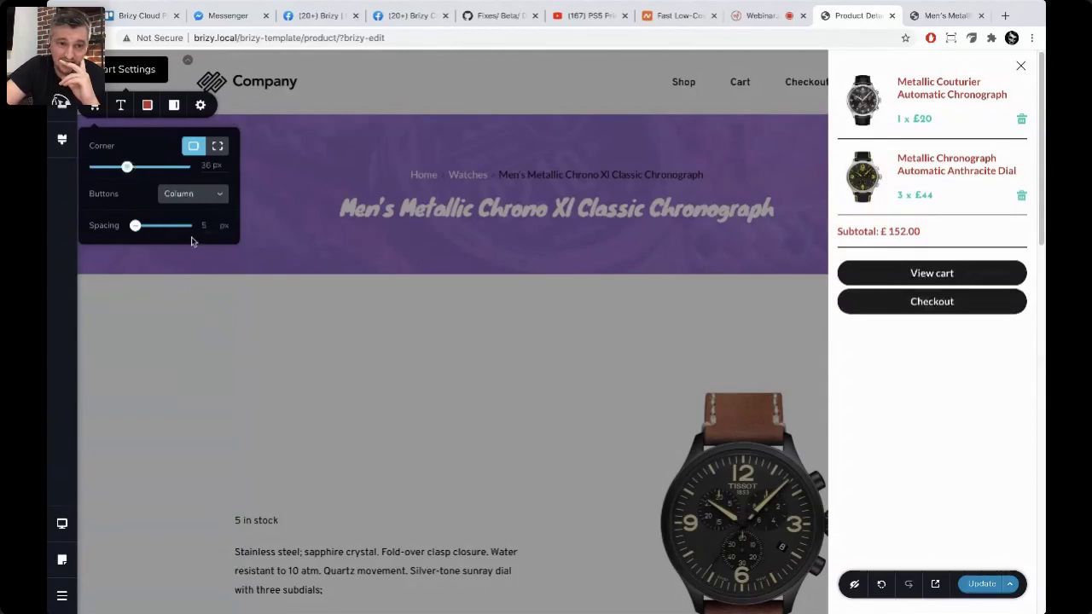
mouse_move(136, 227)
left_mouse_down()
mouse_move(153, 226)
mouse_move(140, 226)
left_mouse_up()
left_click(920, 433)
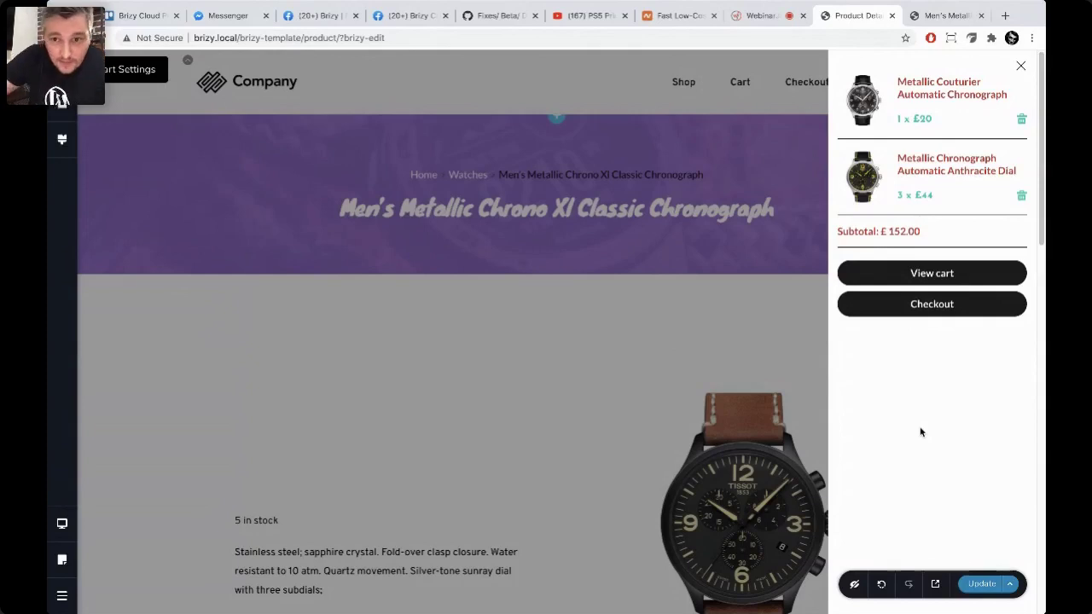
Step: Switch the cart sidebar's height from Full Height to Custom and set it to 60%
left_click(181, 86)
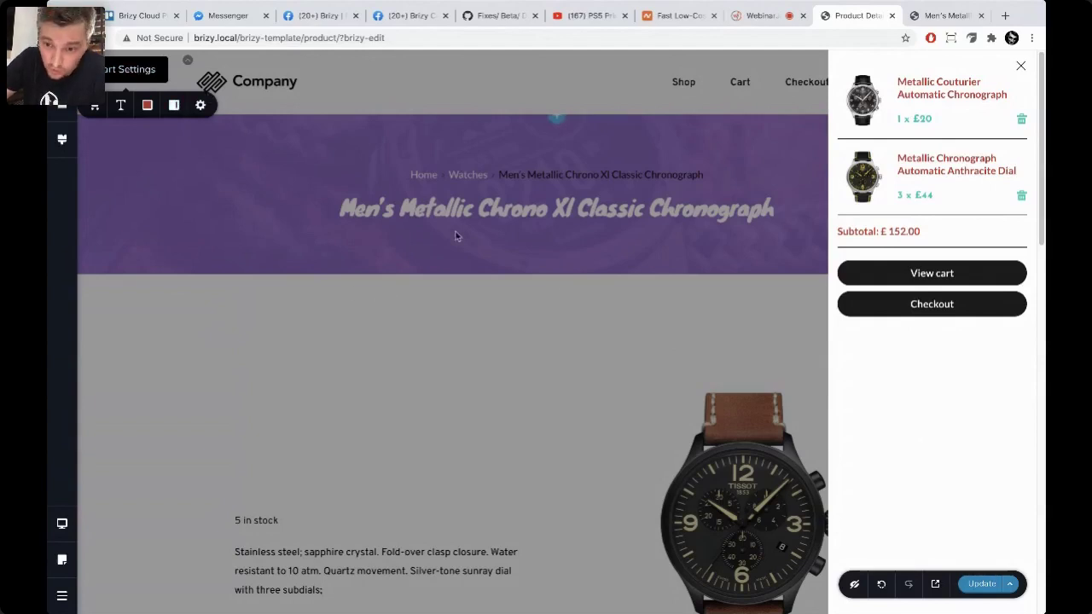
left_click(201, 105)
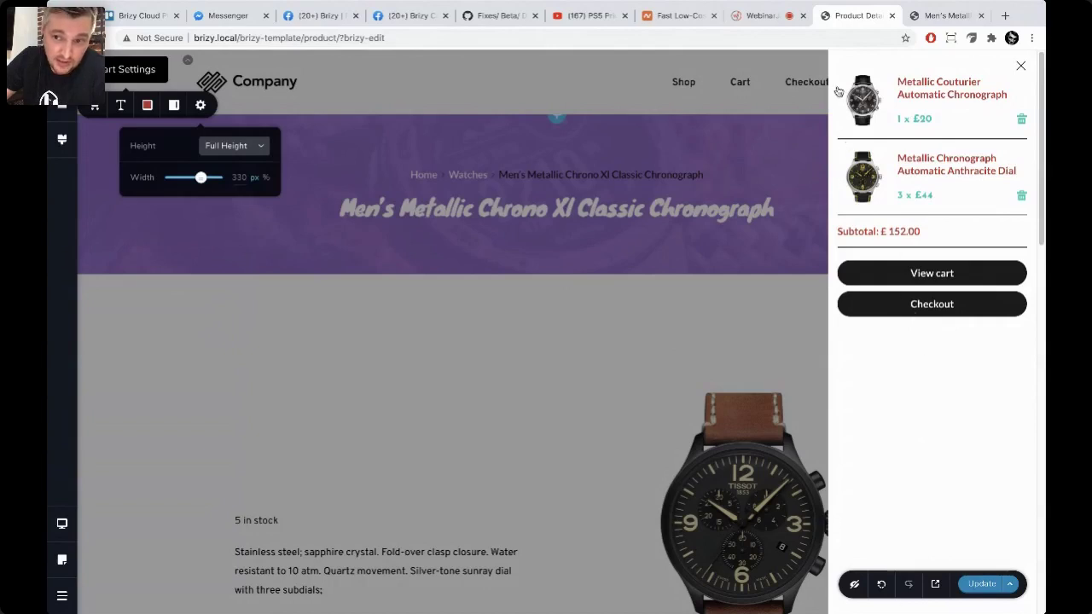
left_click(240, 151)
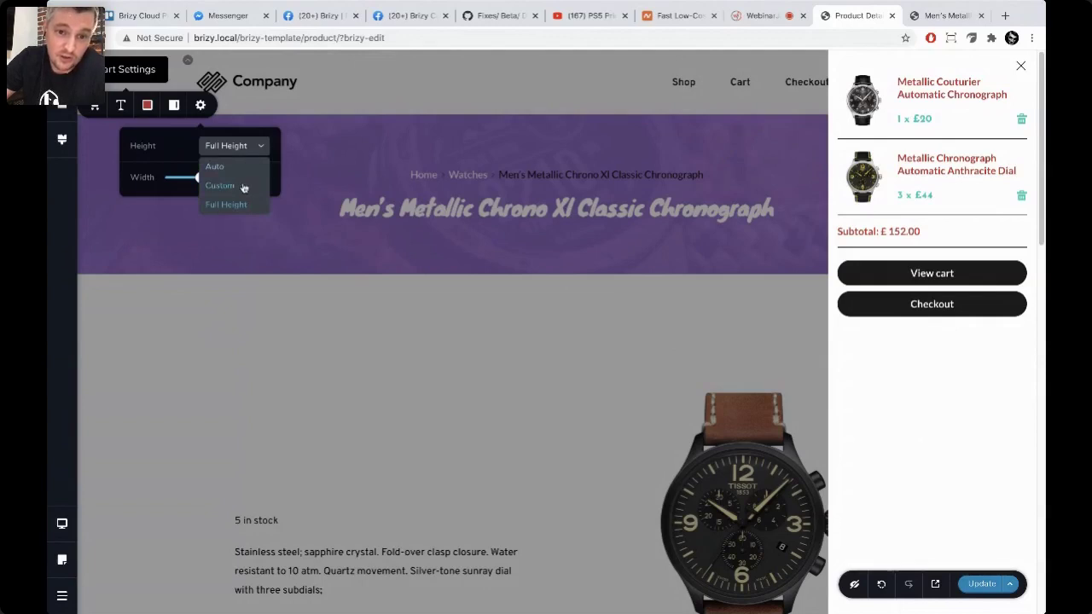
left_click(243, 187)
left_click_drag(217, 165, 190, 168)
double_click(242, 161)
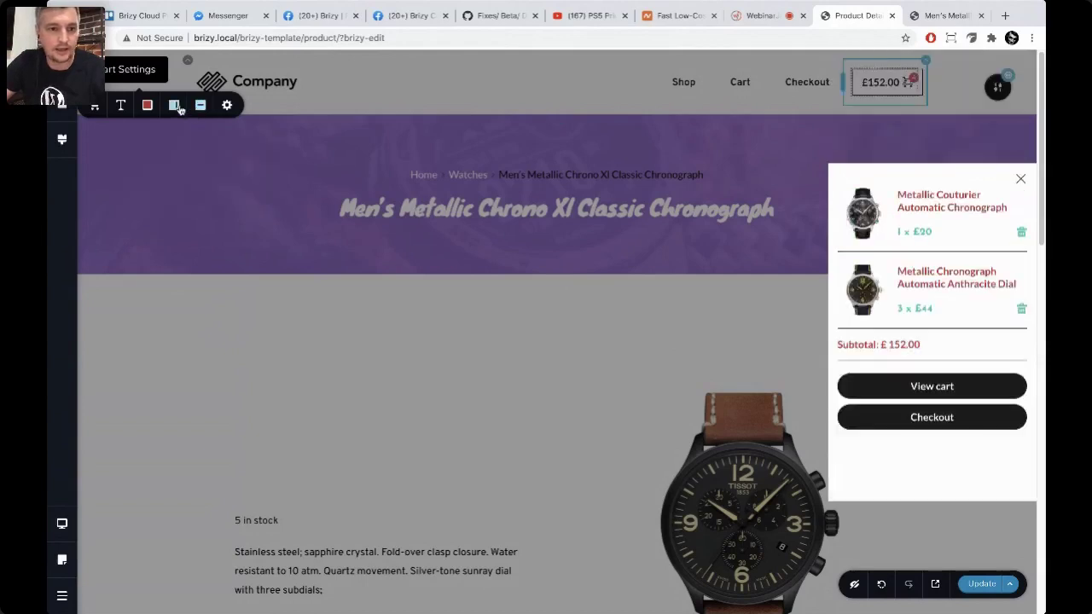
Step: Align the cart sidebar horizontally to the center and vertically to the bottom of the page
left_click(175, 106)
left_click(175, 106)
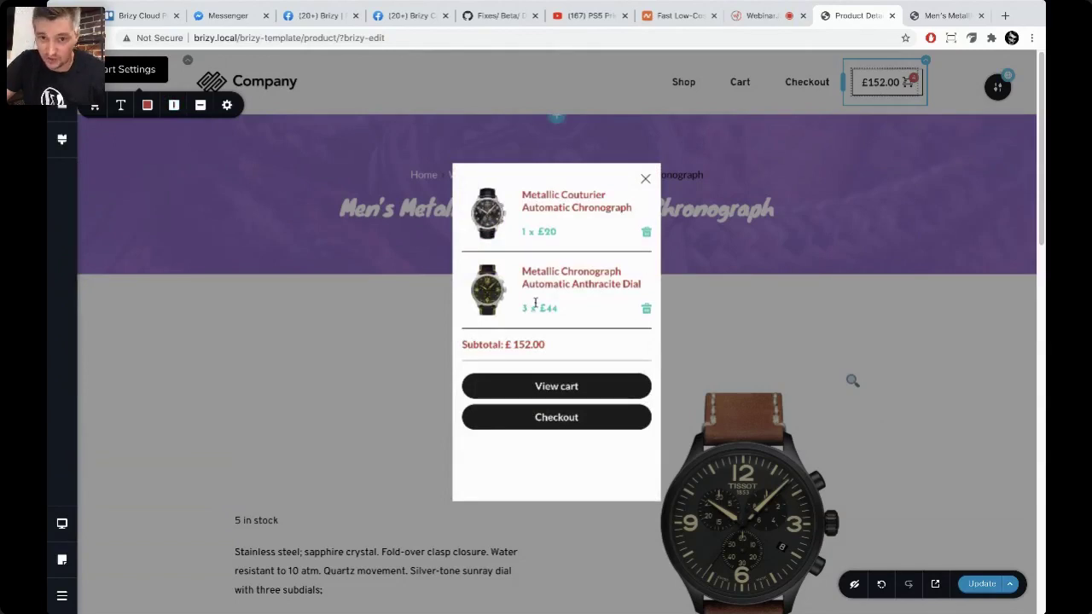
left_click(199, 112)
Step: Set the cart sidebar's width to 100% and its height to 28%, and check how its item list scrolls
left_click(226, 105)
left_click_drag(227, 194, 230, 193)
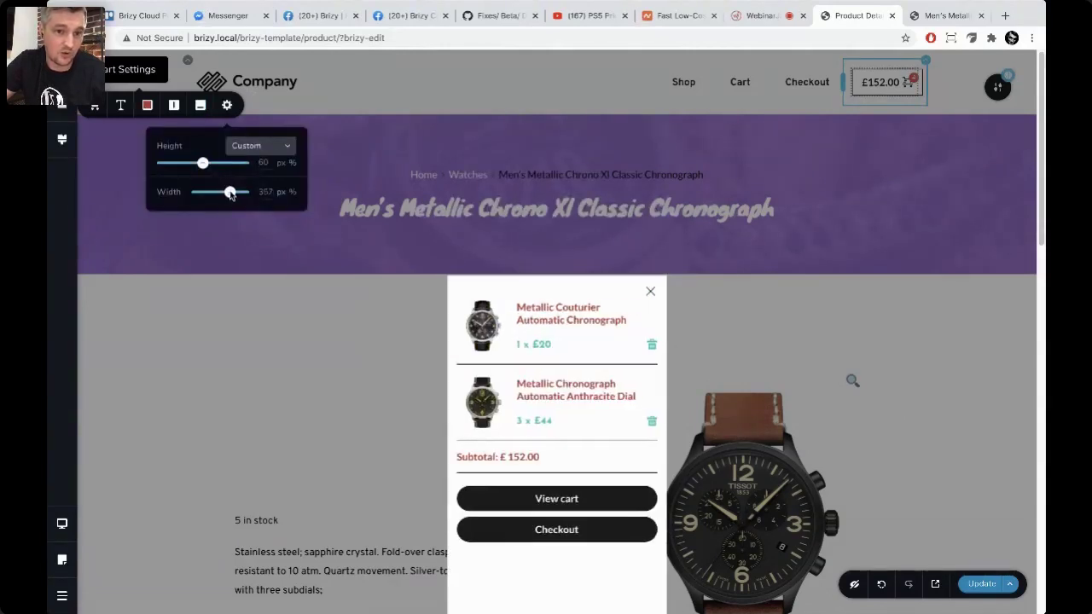
left_click(291, 192)
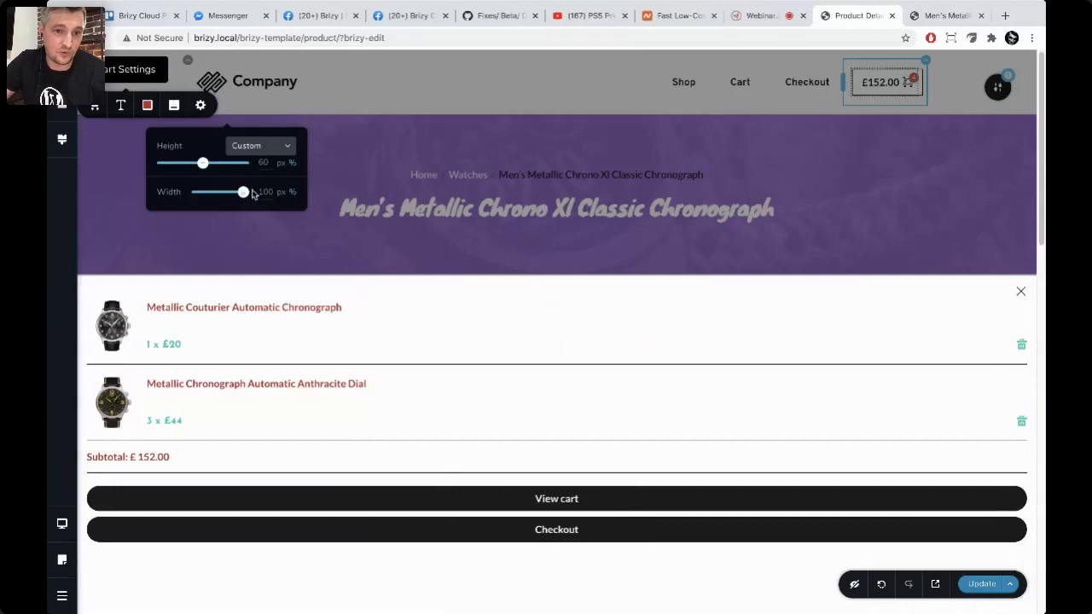
left_click_drag(202, 163, 170, 173)
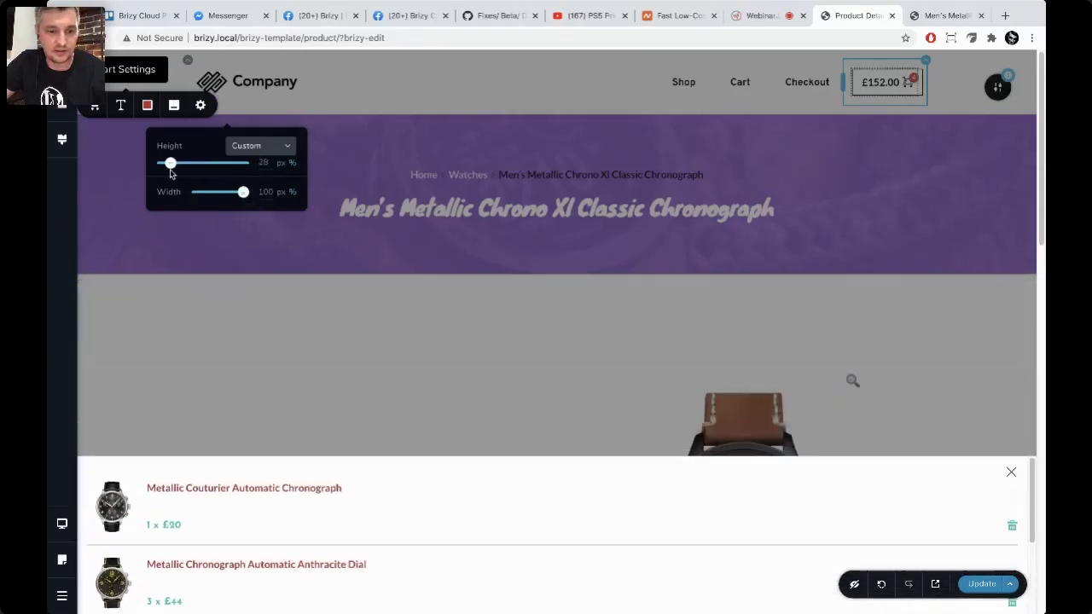
scroll(570, 533, "down", 2)
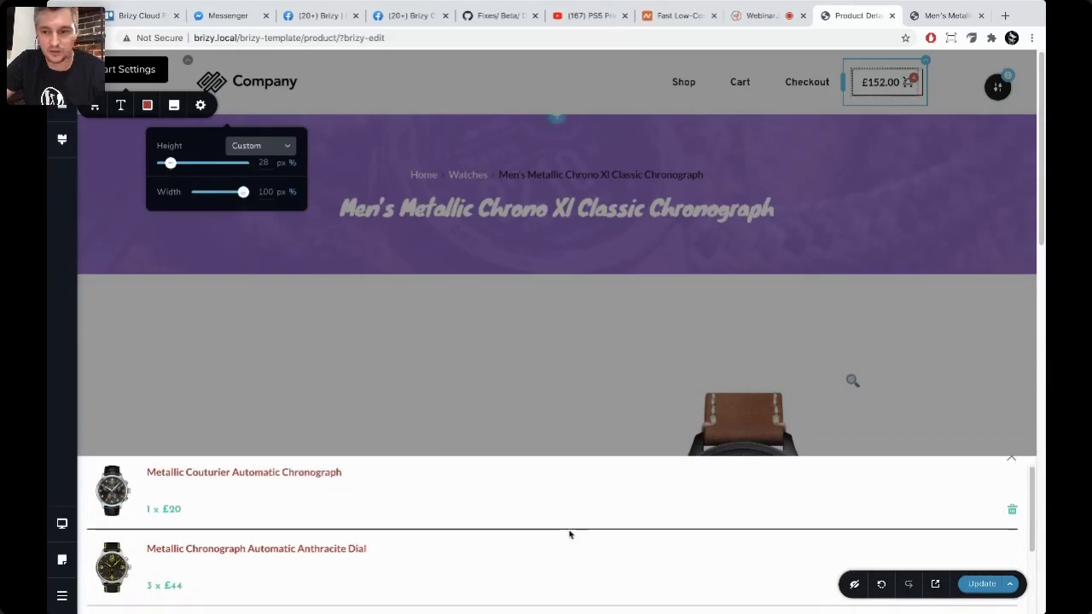
scroll(570, 535, "up", 2)
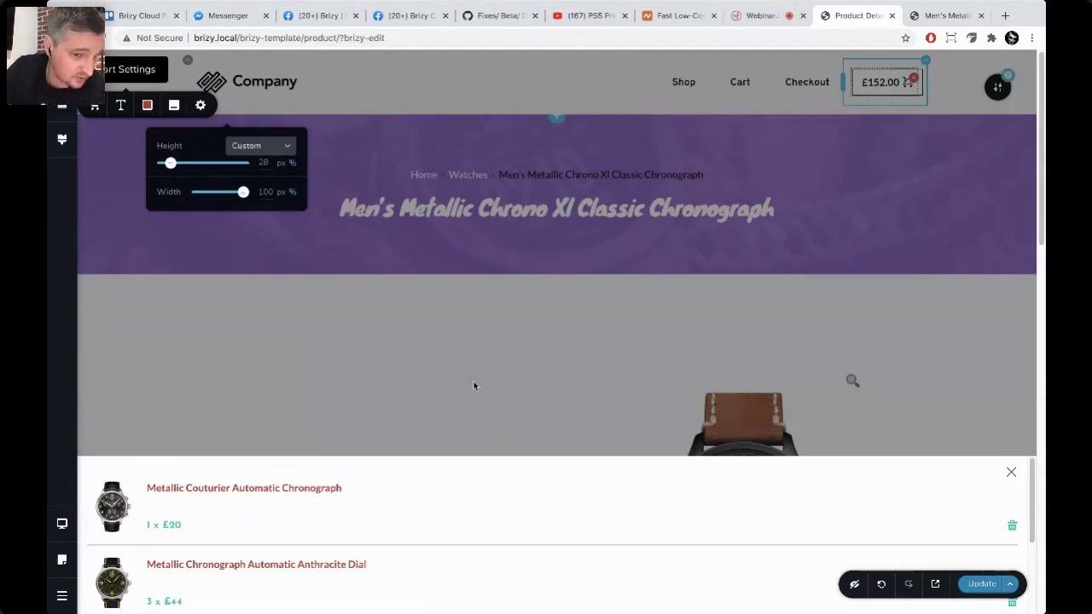
Step: Close the cart settings and the cart sidebar, and return to the product content below the banner
left_click(367, 328)
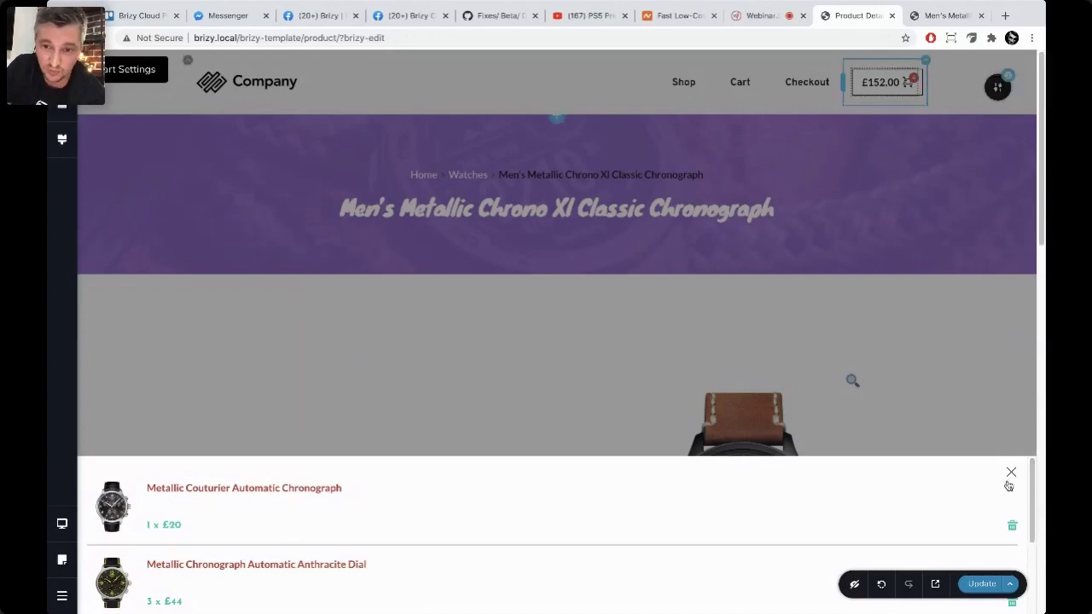
left_click(172, 106)
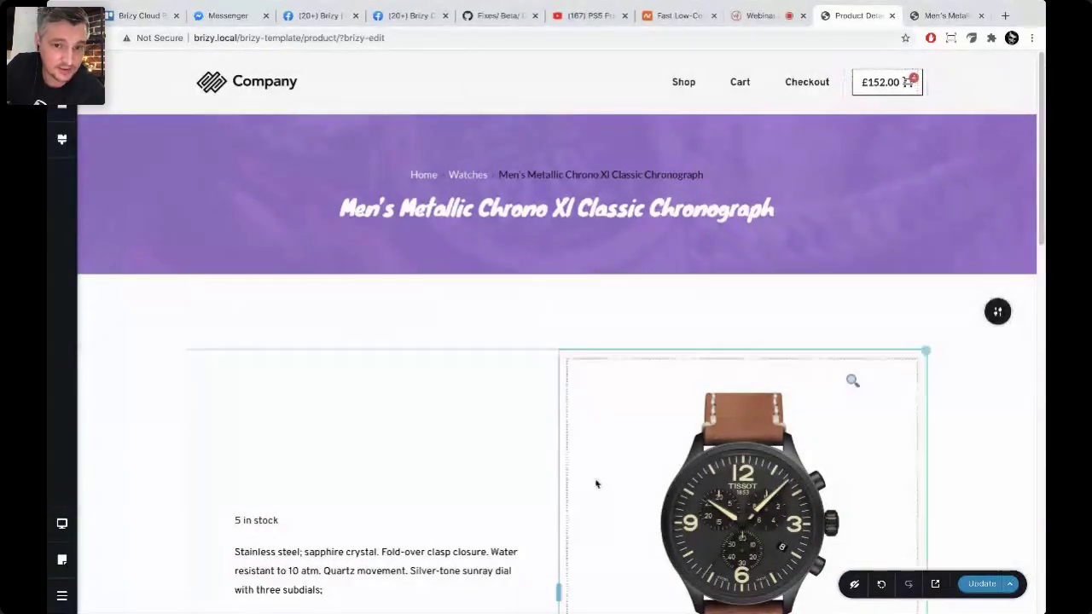
scroll(446, 445, "down", 2)
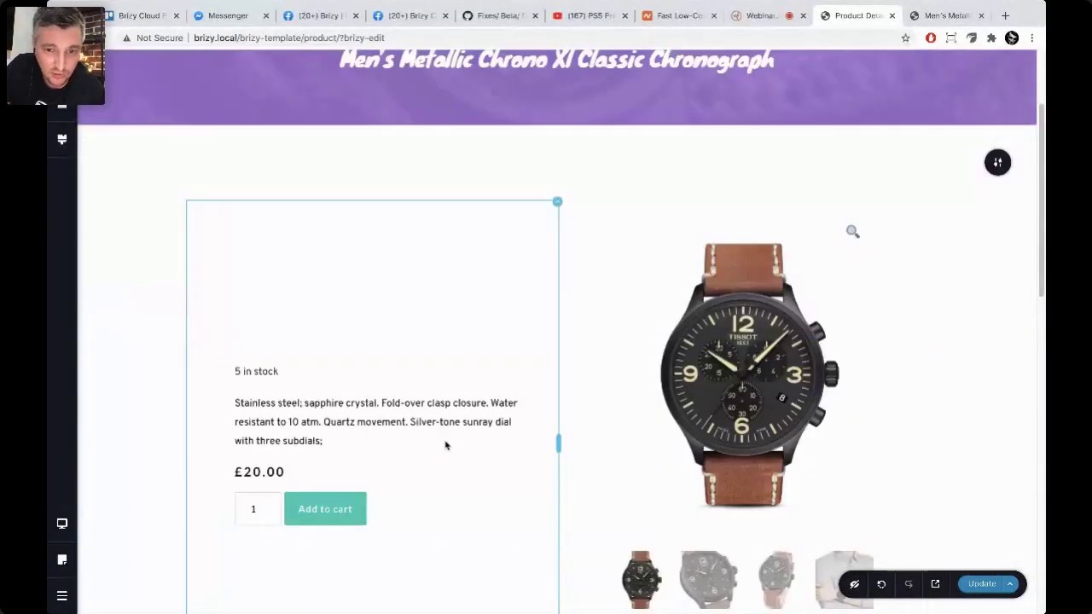
Step: Add a product Review element below the product columns and look through its sample comments
scroll(445, 444, "down", 3)
left_click(61, 68)
scroll(161, 352, "down", 5)
scroll(162, 352, "down", 6)
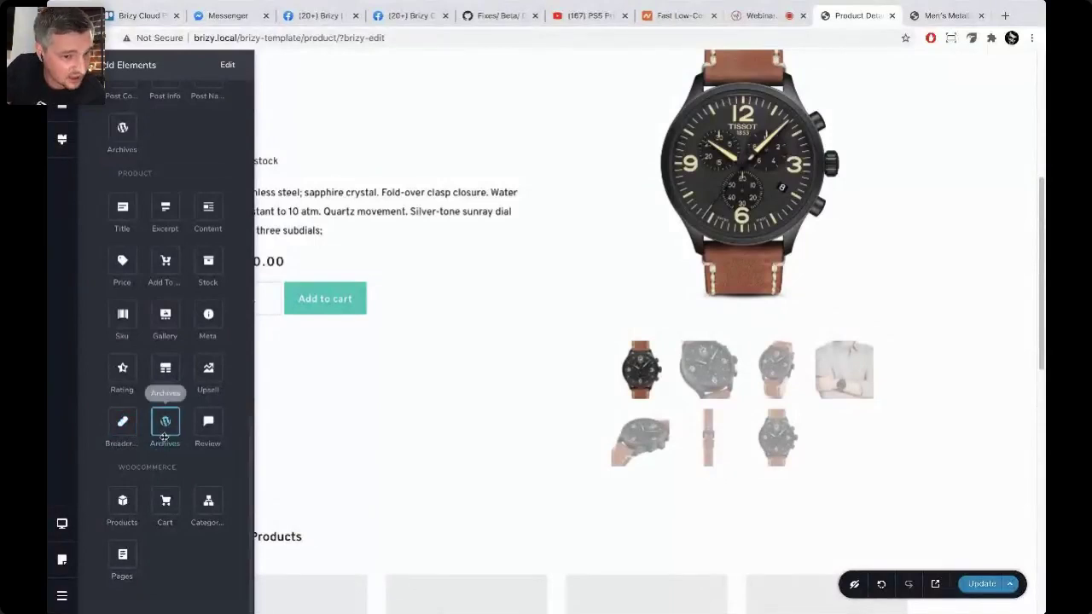
mouse_move(209, 426)
left_mouse_down()
mouse_move(353, 495)
mouse_move(426, 505)
left_mouse_up()
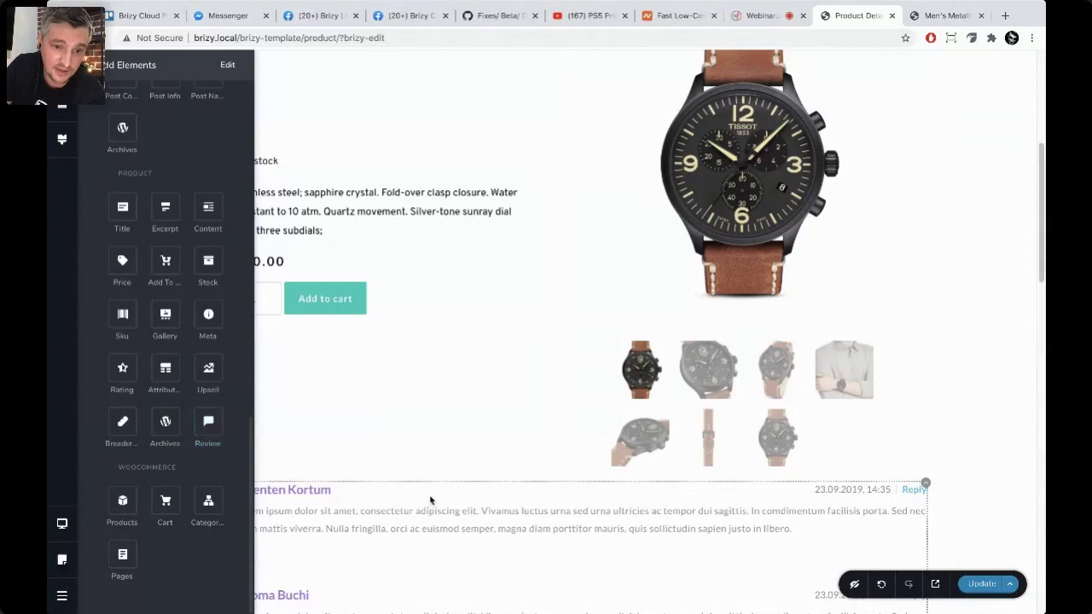
scroll(429, 500, "down", 2)
left_click(611, 465)
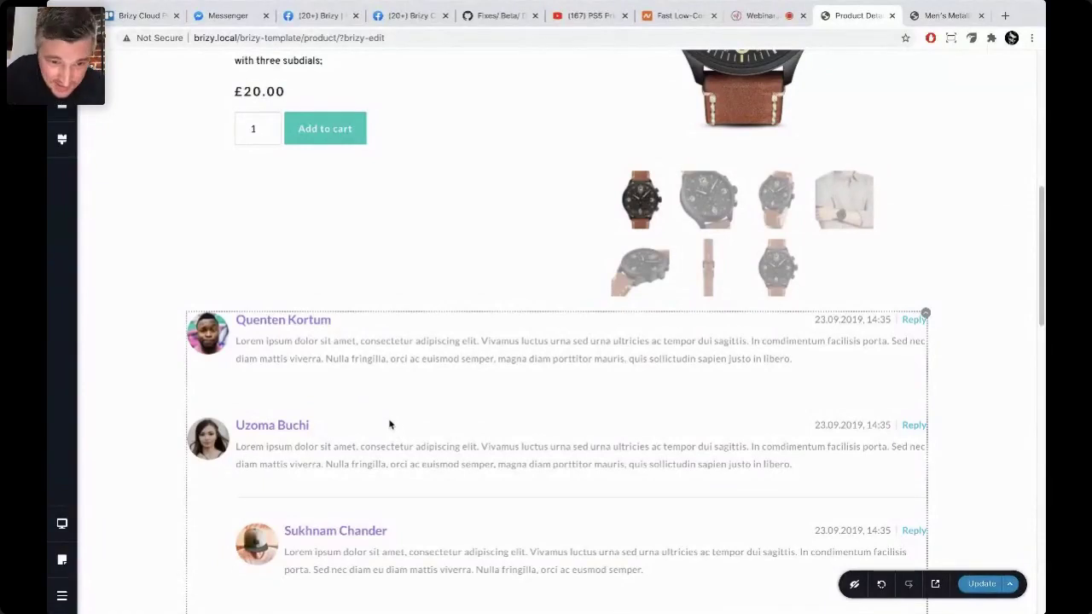
scroll(452, 441, "down", 3)
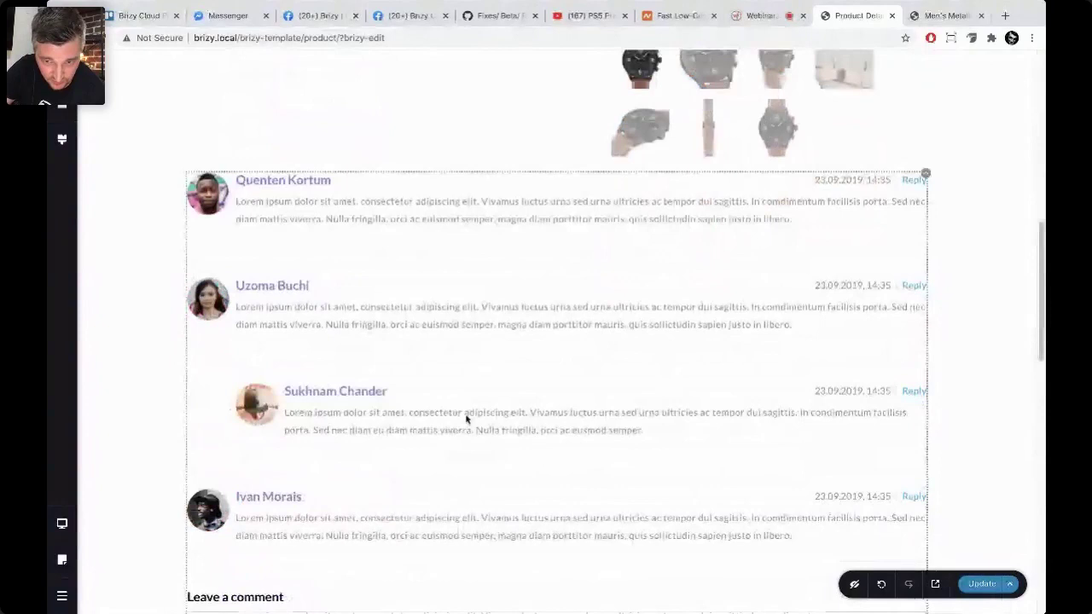
scroll(466, 419, "down", 2)
scroll(415, 397, "up", 5)
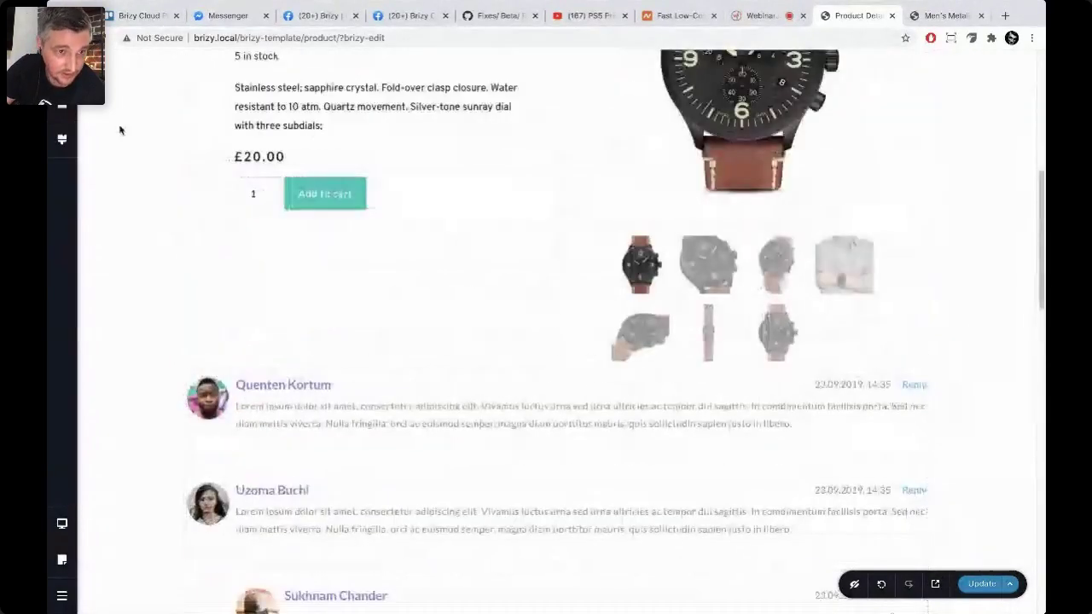
Step: Add a product Attributes element above the reviews and switch its style from grid to list rows
left_click(61, 69)
scroll(163, 412, "down", 5)
scroll(163, 411, "down", 5)
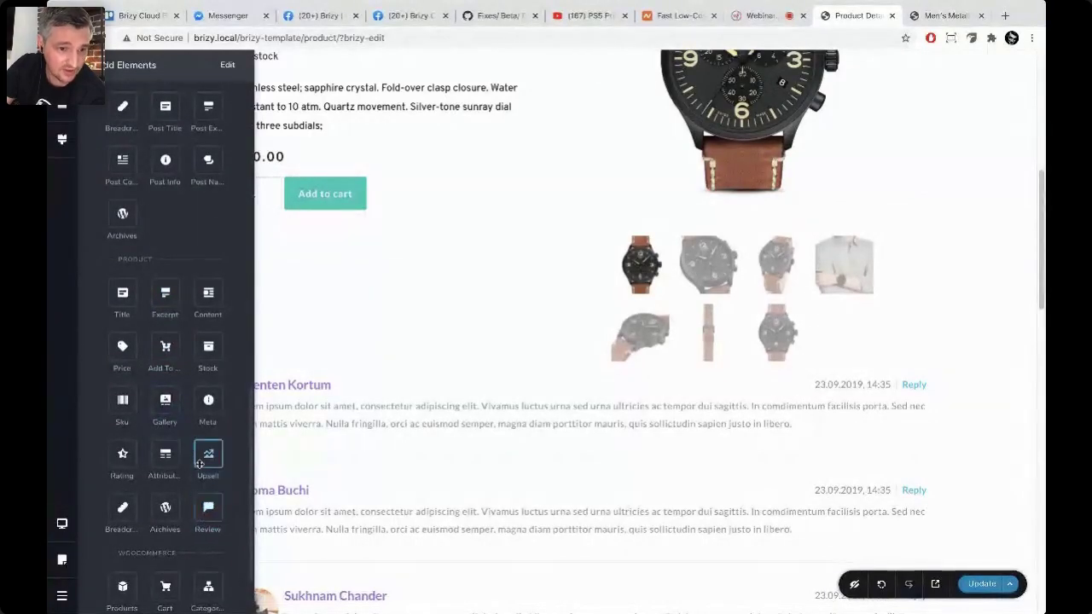
left_click_drag(166, 460, 453, 385)
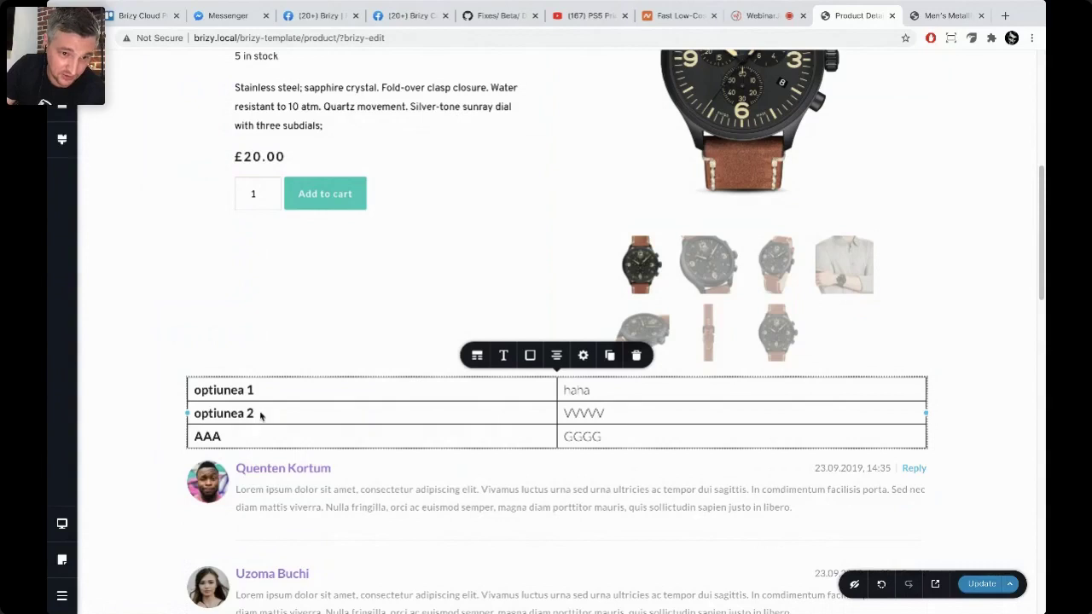
left_click(477, 355)
left_click(535, 252)
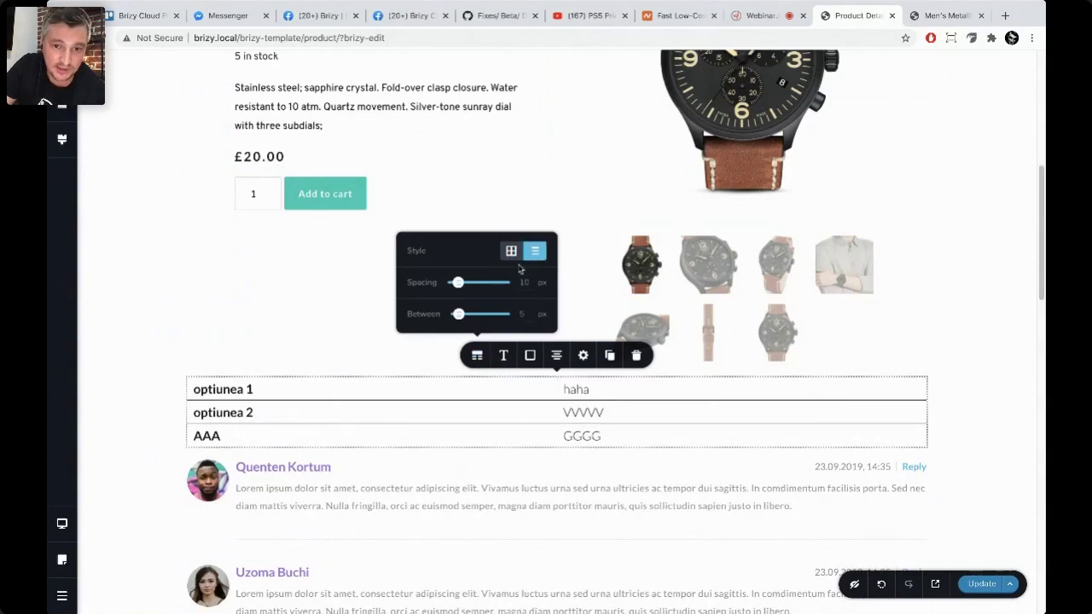
left_click(164, 433)
left_click(395, 409)
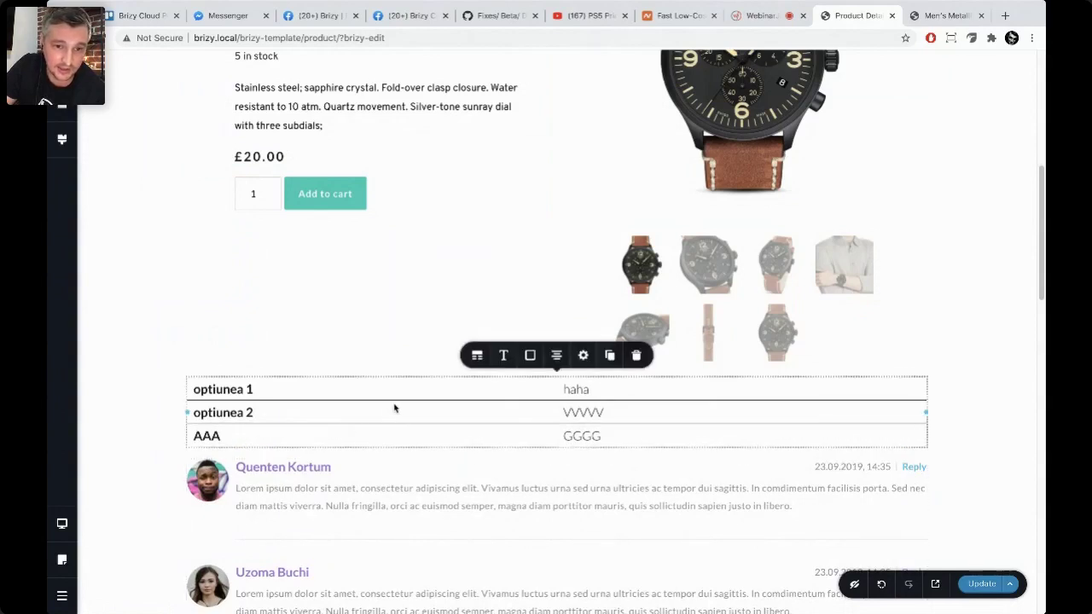
Step: Lower the opacity of the attributes table's border color to make the row lines lighter
left_click(477, 355)
left_click(530, 355)
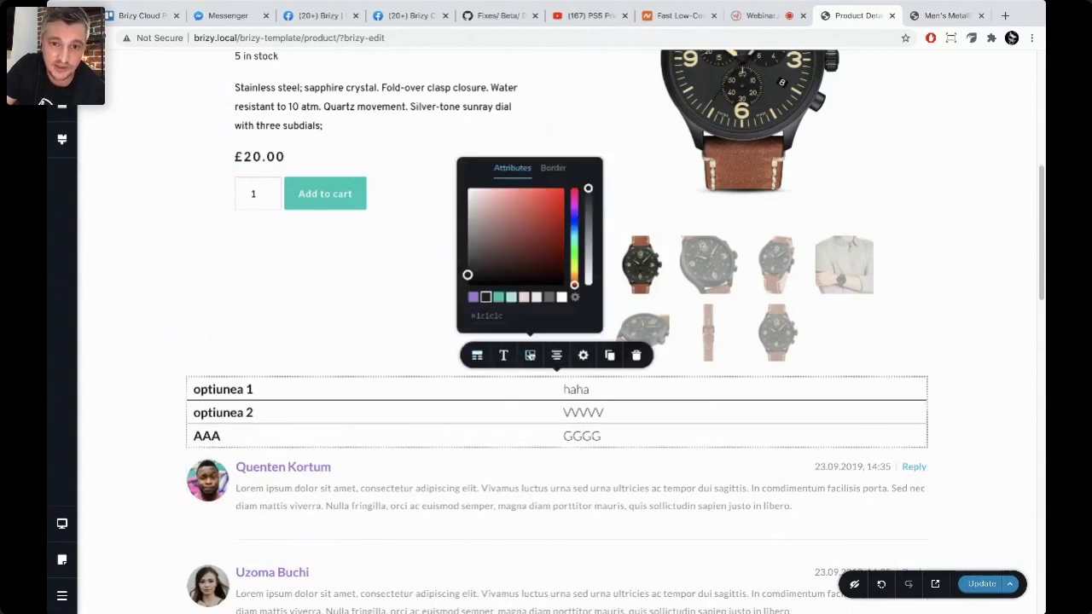
left_click(553, 171)
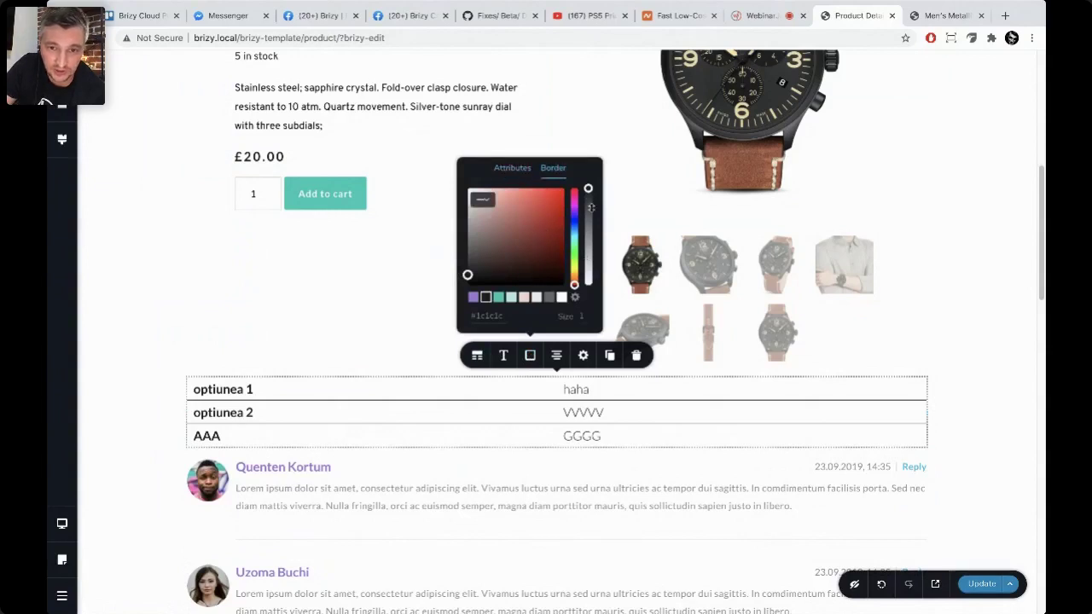
left_click_drag(592, 223, 588, 259)
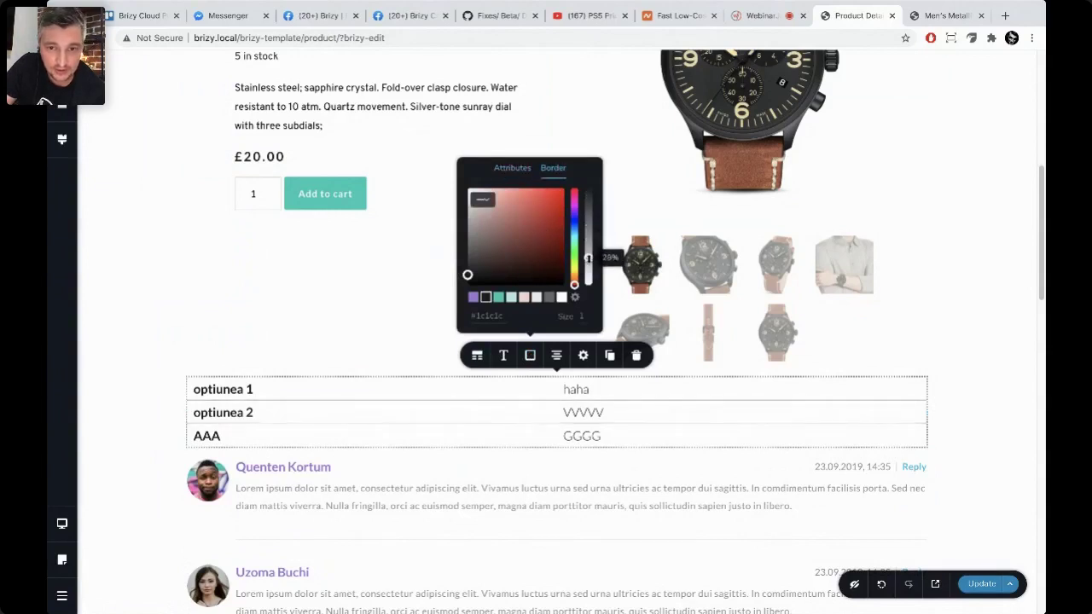
Step: Set the attributes table's Spacing to 32 px and its Between value to 18 px
left_click(474, 351)
left_click_drag(458, 282, 465, 315)
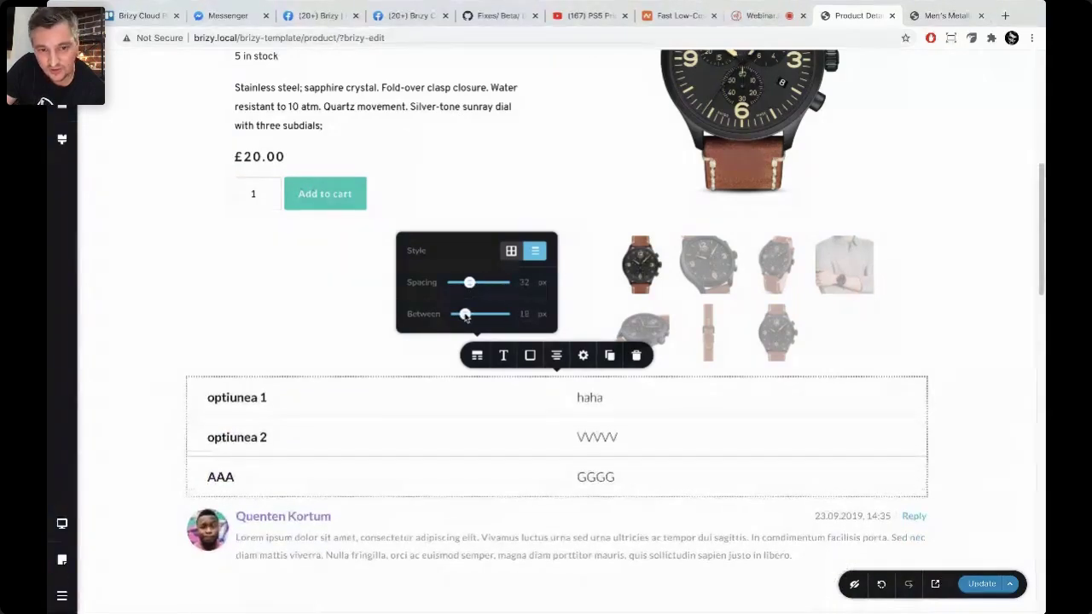
left_click(530, 355)
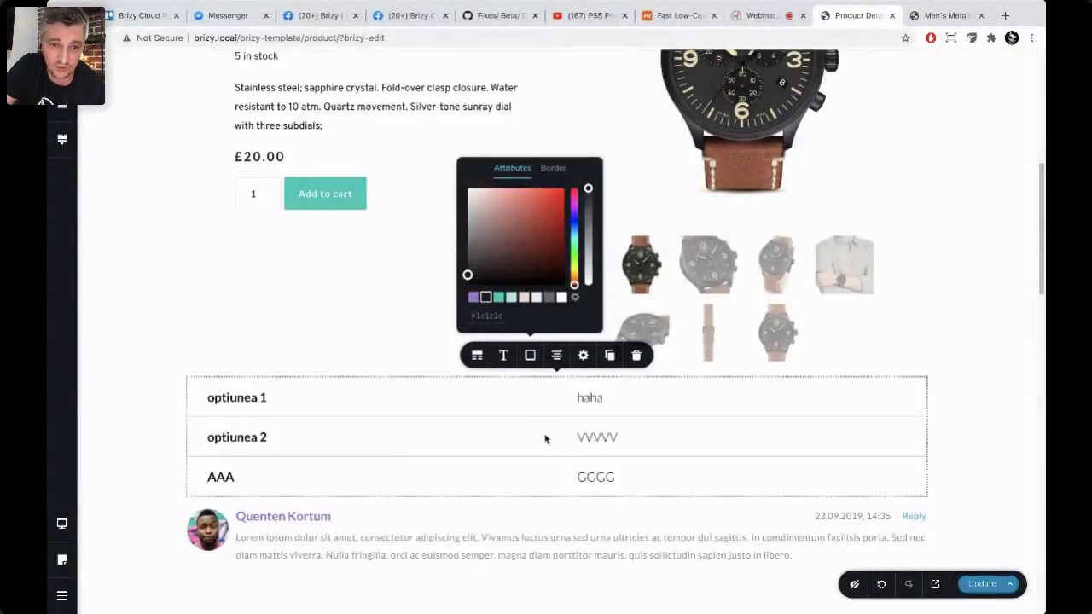
left_click(510, 450)
Step: Move the attributes table into the product info column beneath Add to cart, and review the layout
left_click_drag(476, 354, 369, 227)
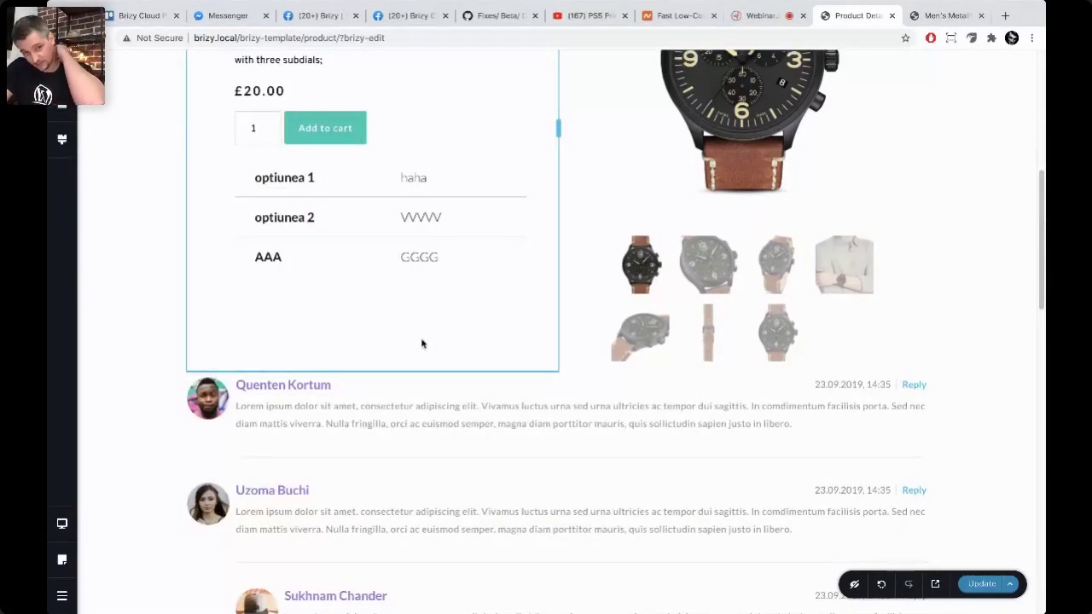
scroll(423, 358, "up", 4)
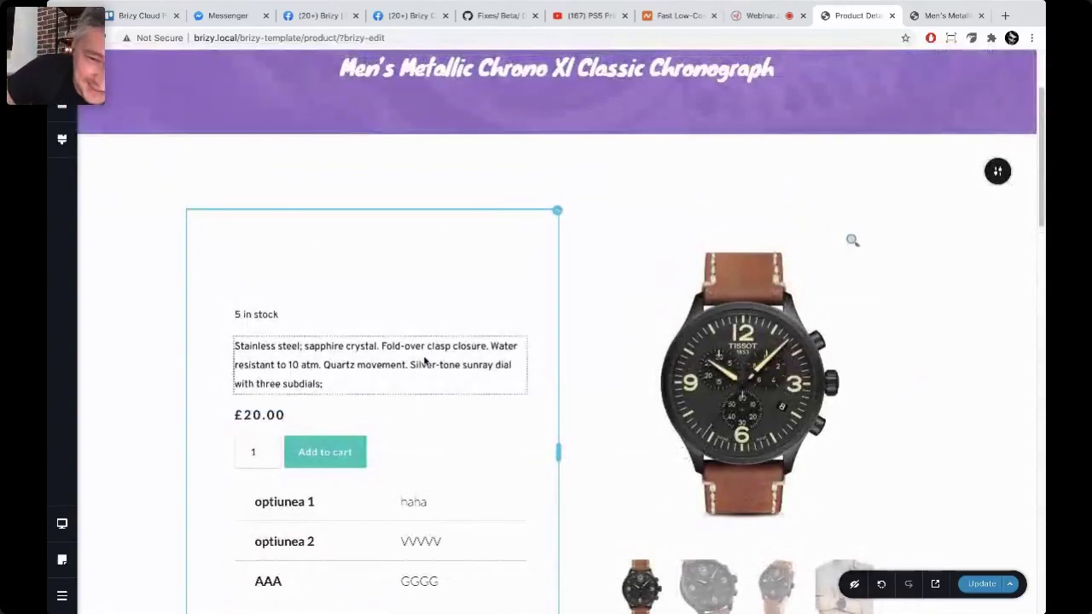
scroll(422, 363, "up", 1)
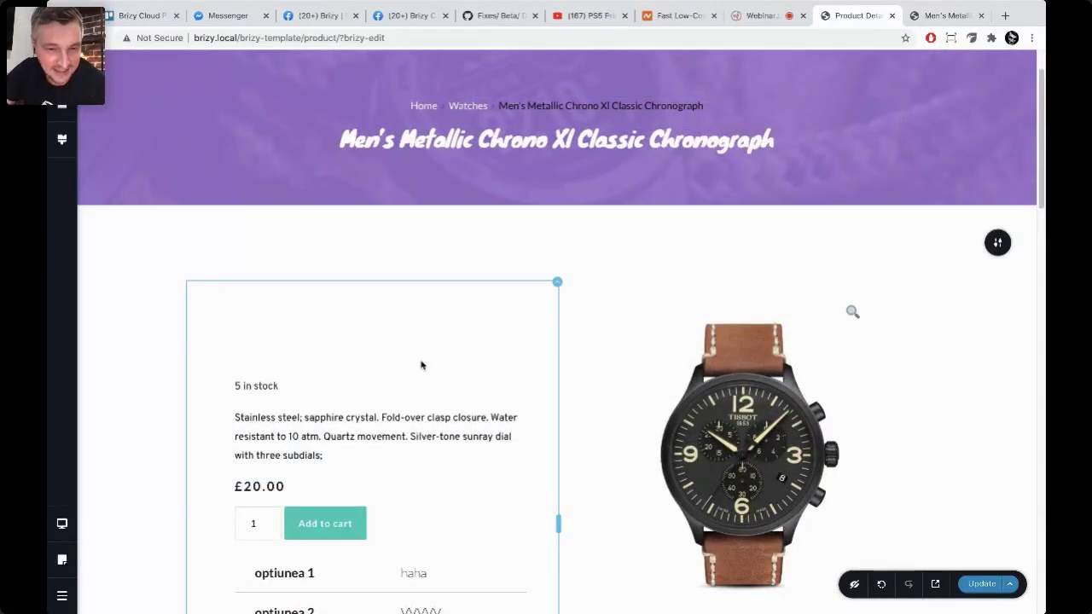
scroll(463, 390, "down", 3)
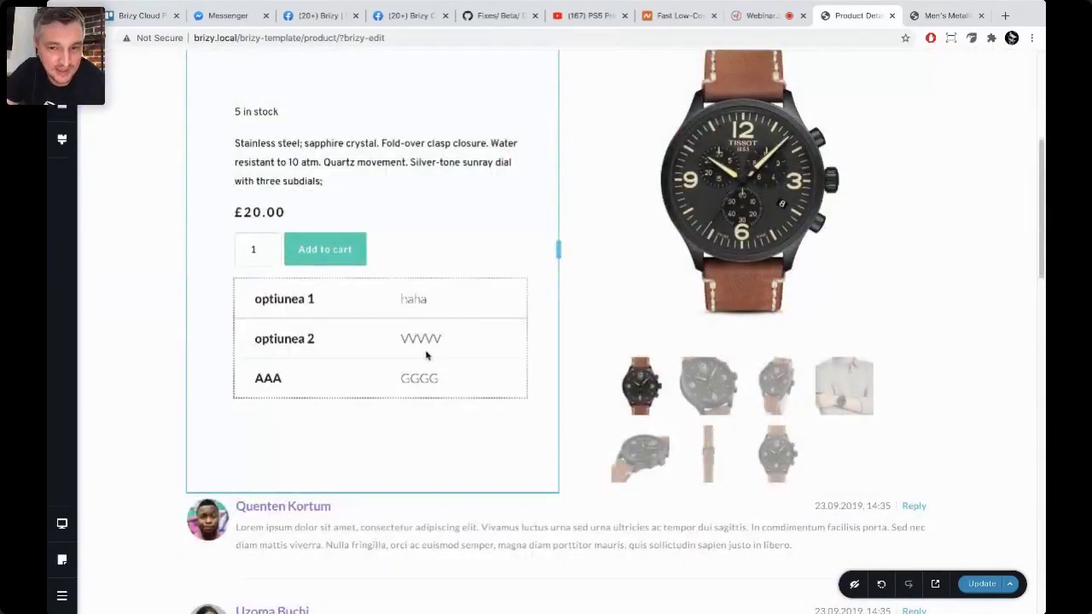
scroll(426, 356, "up", 1)
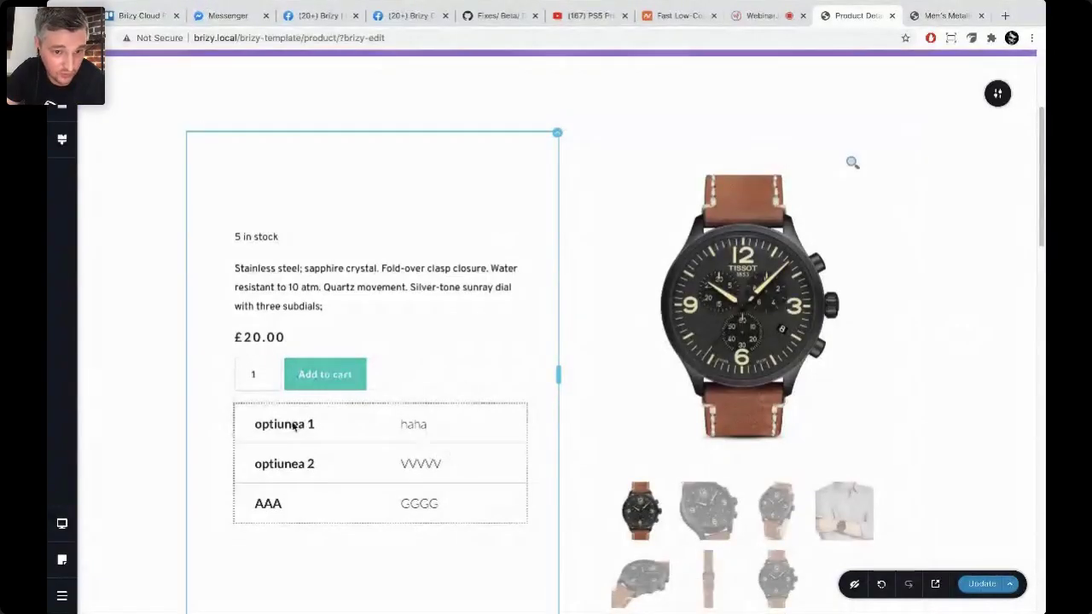
Step: Try a product Meta element above the stock status, and delete it again
left_click(62, 104)
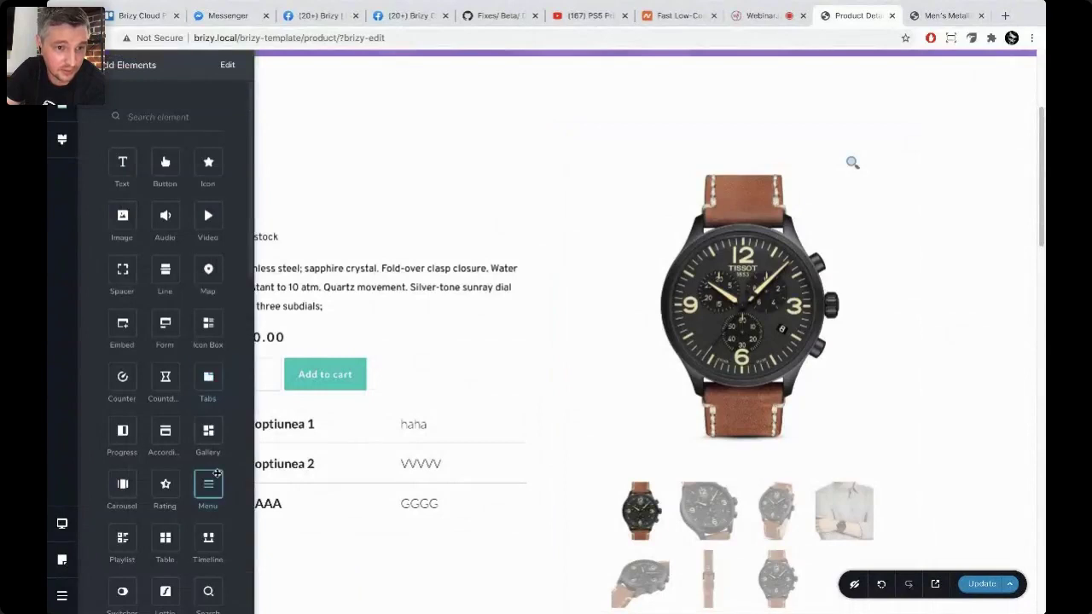
scroll(216, 473, "down", 5)
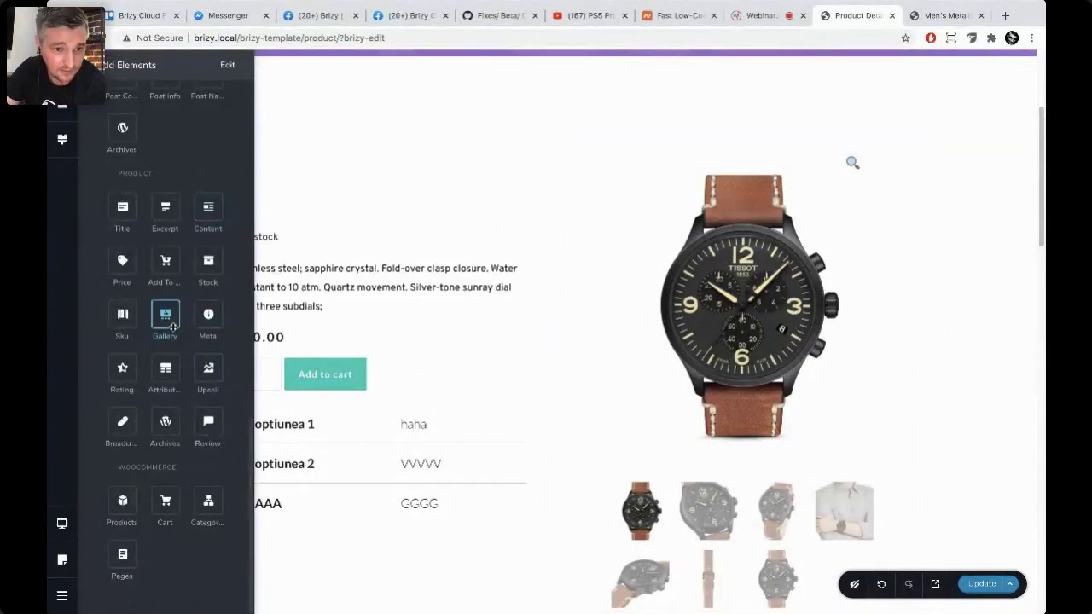
left_click_drag(208, 314, 360, 237)
left_click(375, 224)
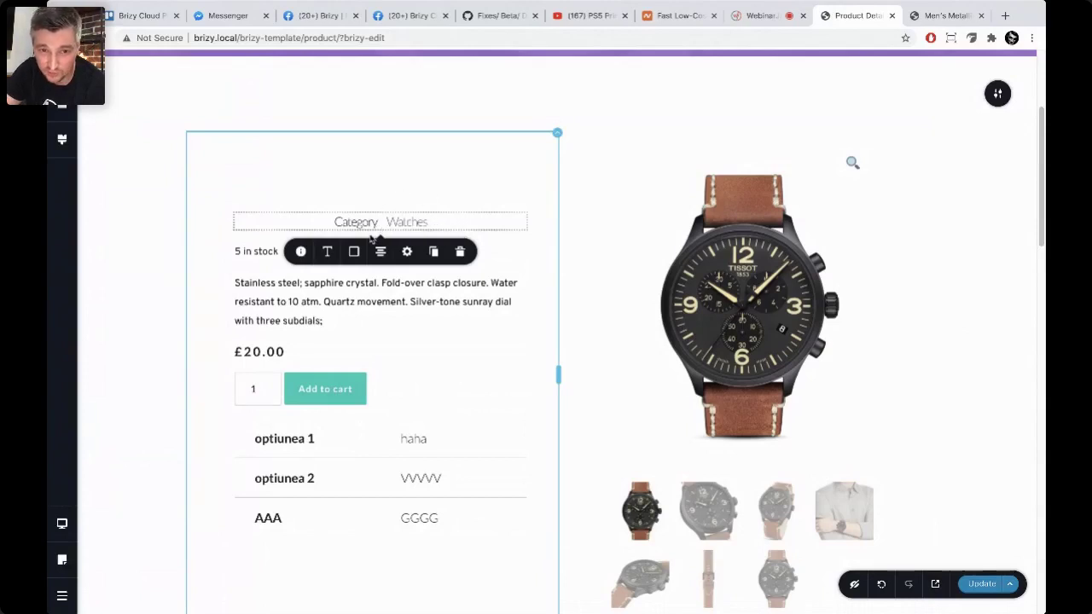
left_click(460, 251)
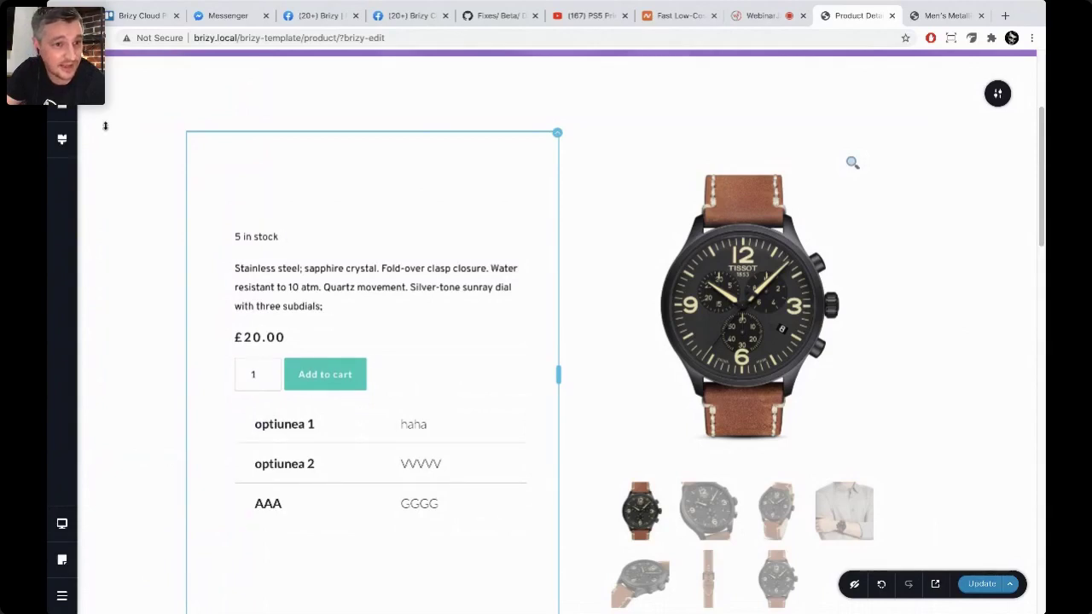
Step: Try a product Sku element between the short description and the price, and delete it again
left_click(61, 103)
scroll(158, 475, "down", 5)
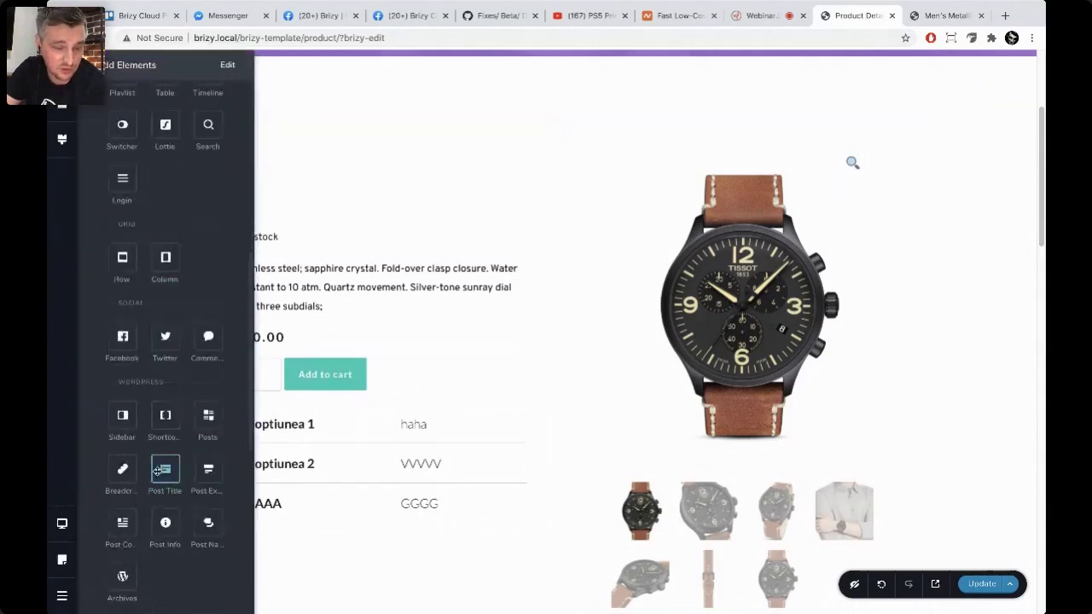
scroll(160, 471, "down", 5)
scroll(162, 471, "down", 3)
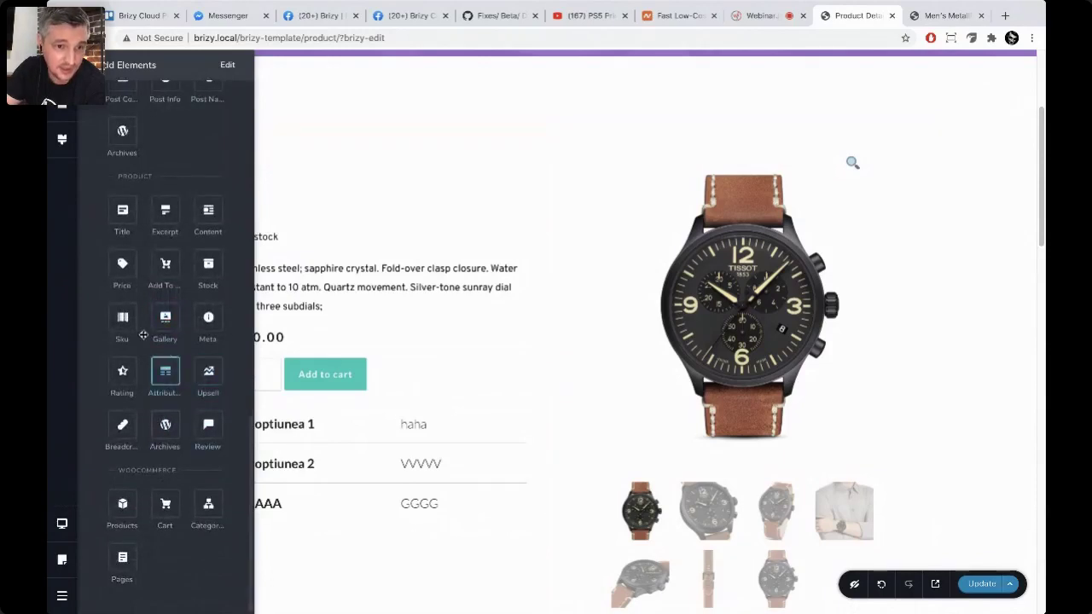
left_click_drag(125, 319, 410, 358)
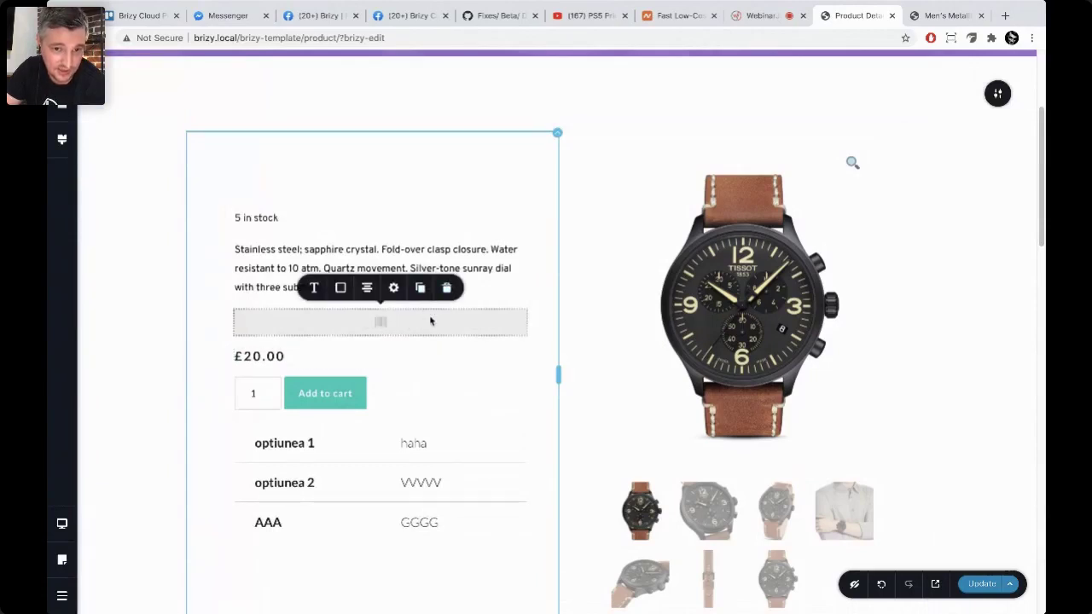
left_click(447, 291)
Step: Add a WooCommerce Products element between the comment form and the related products
left_click(62, 69)
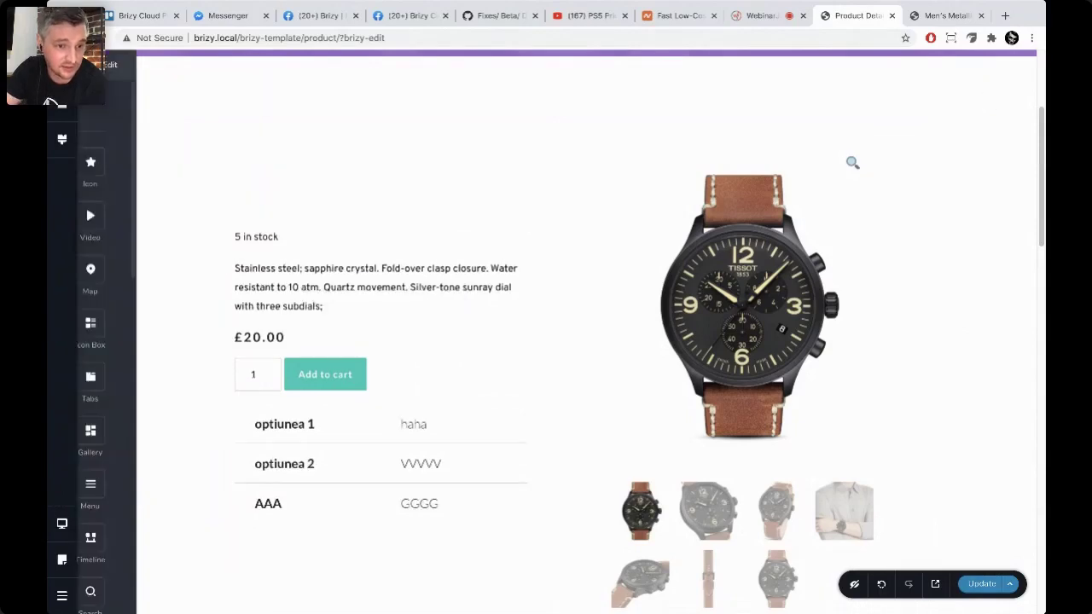
scroll(162, 410, "down", 10)
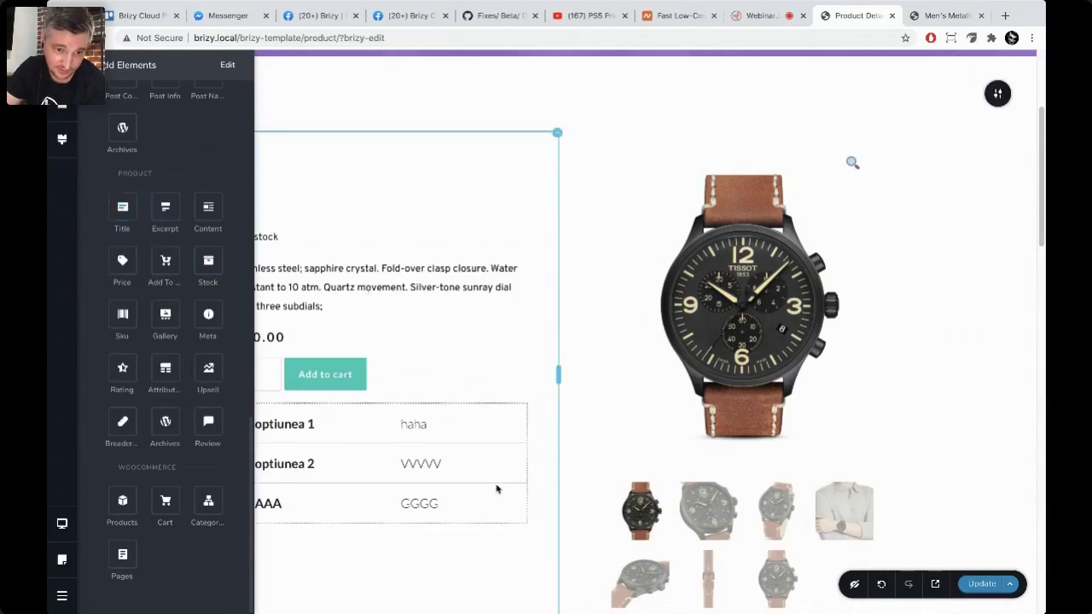
scroll(497, 489, "down", 3)
scroll(497, 472, "down", 5)
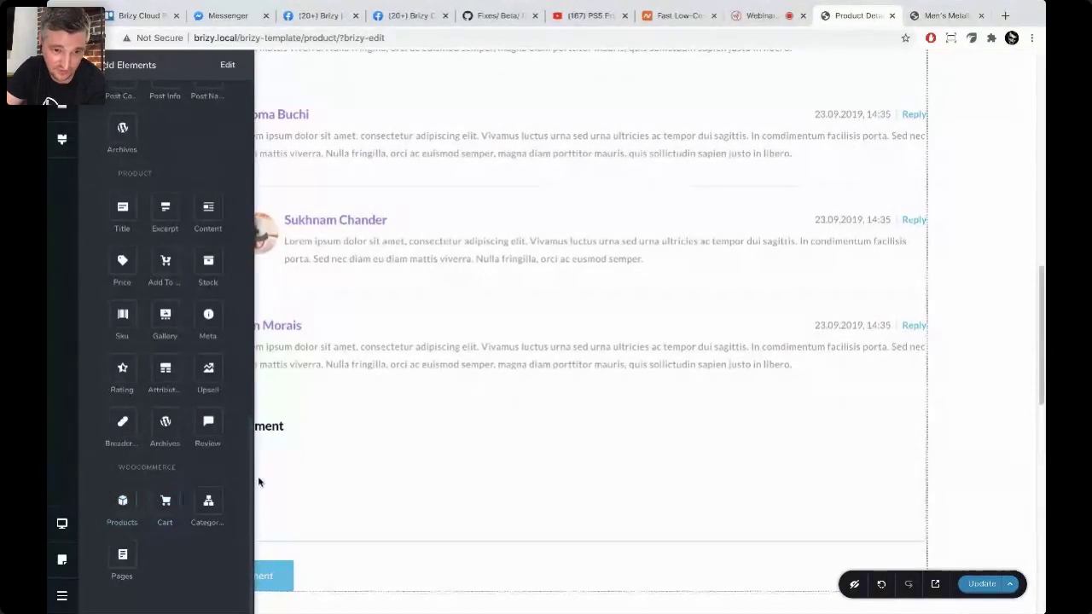
scroll(343, 419, "down", 4)
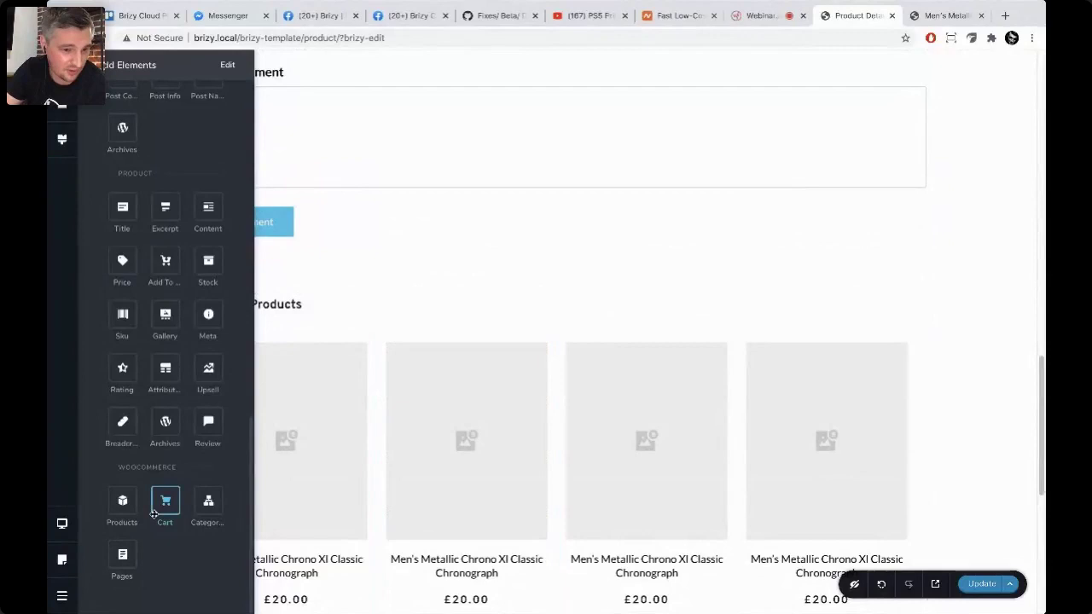
left_click_drag(140, 486, 473, 249)
left_click_drag(493, 313, 520, 314)
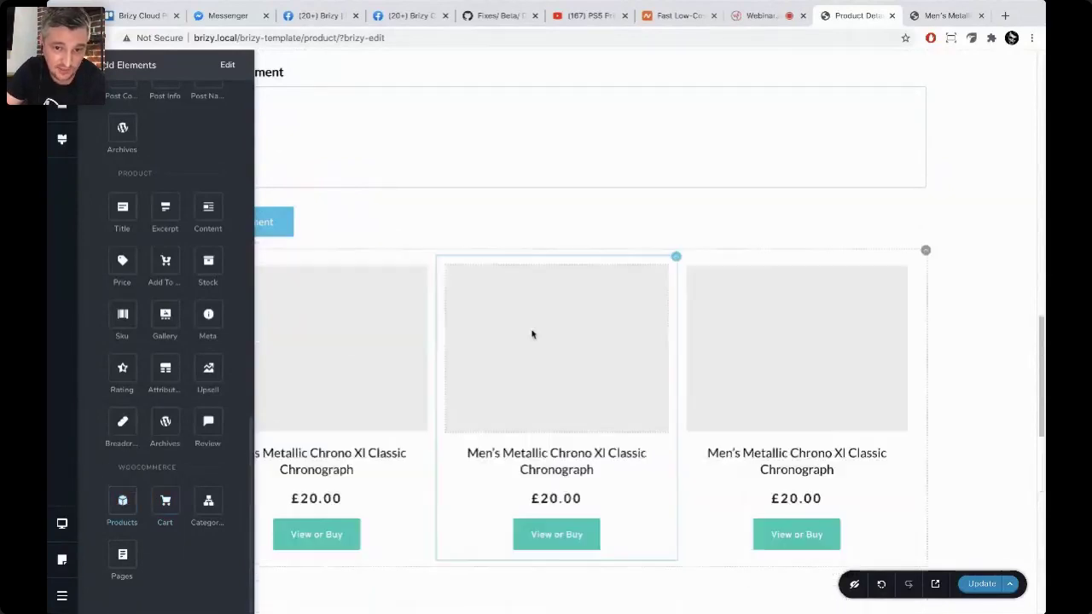
Step: Open the new product grid's filter settings and examine the available product categories
left_click(926, 251)
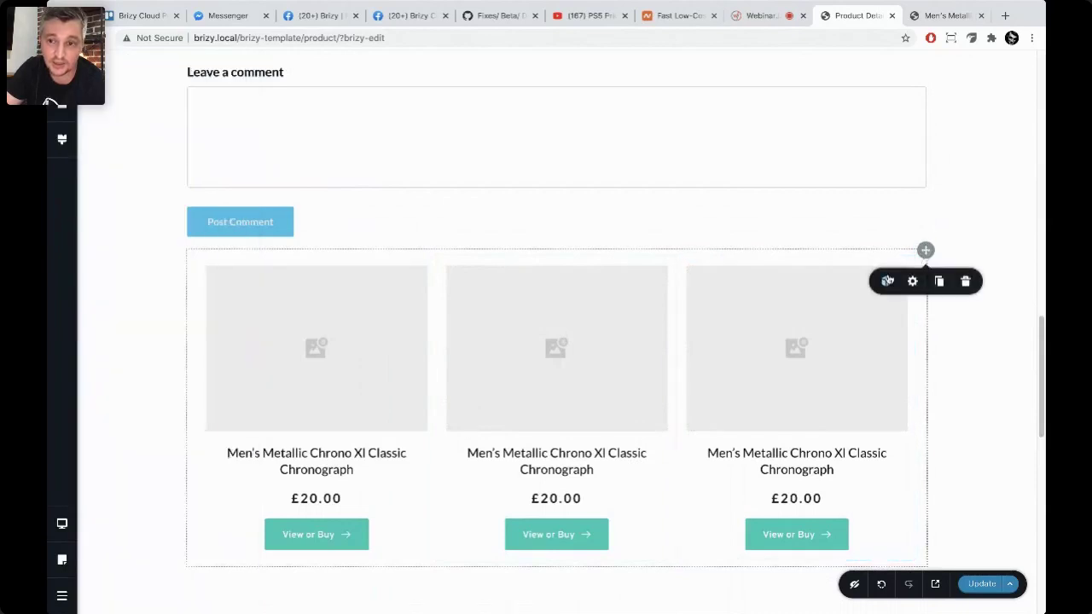
left_click(886, 280)
left_click(882, 315)
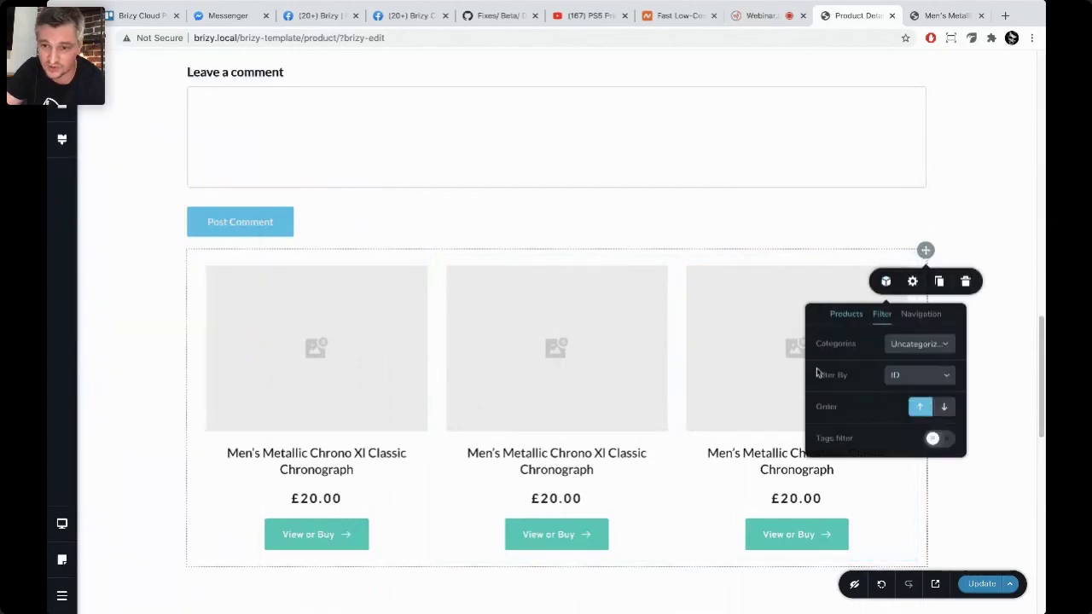
left_click(919, 346)
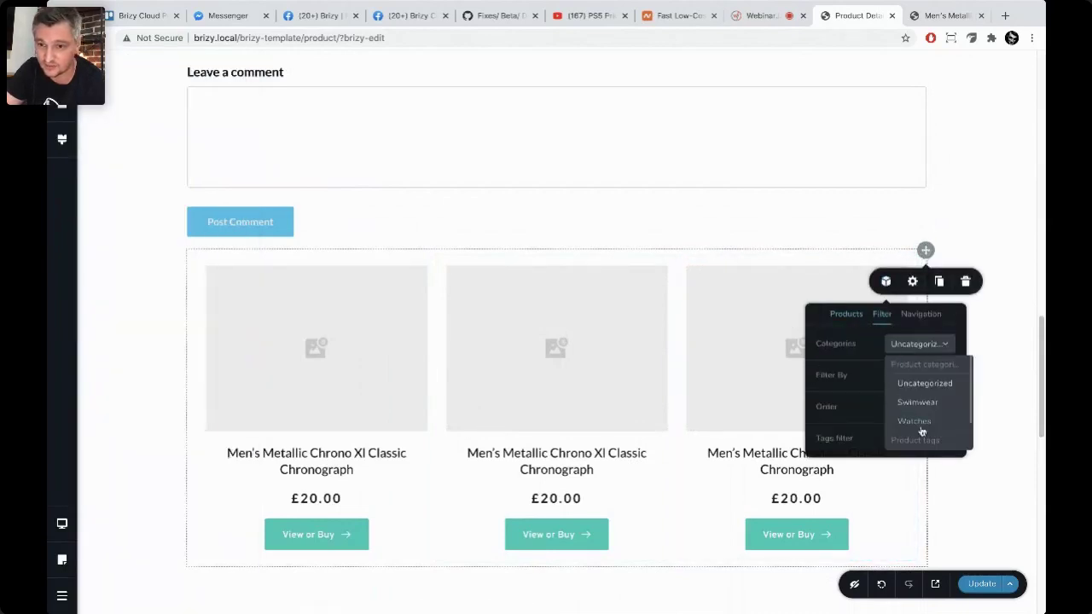
left_click(874, 425)
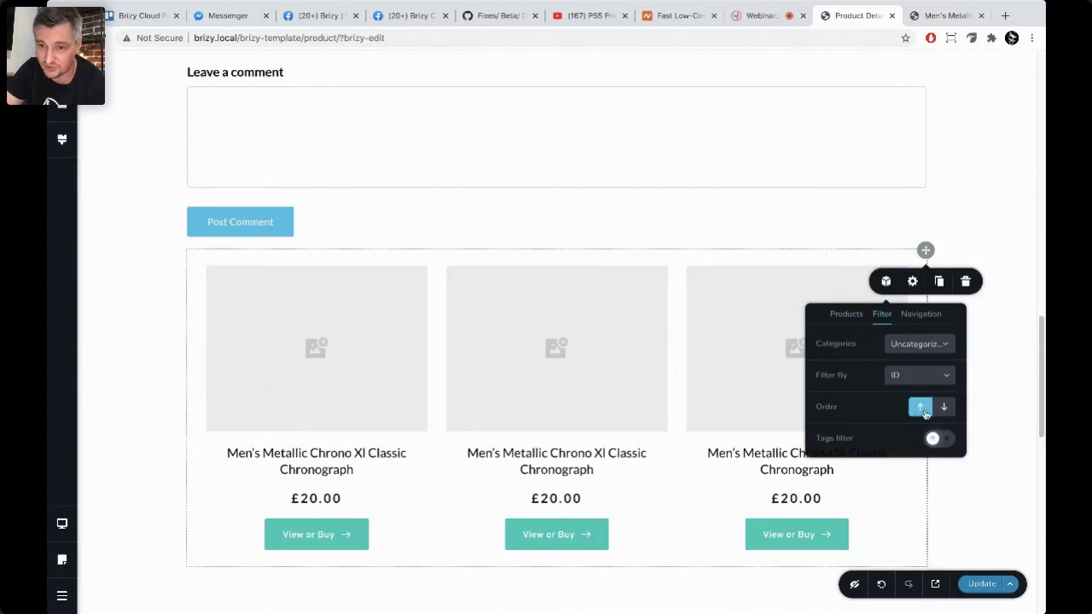
Step: Try the tags filter on the new product grid, and switch it off again
left_click(939, 440)
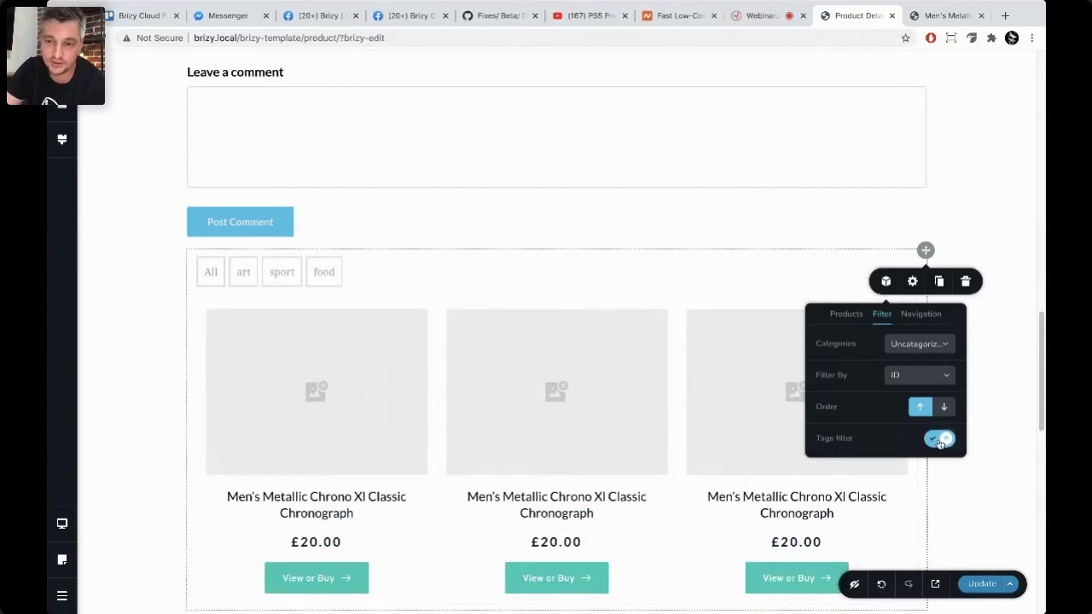
left_click(940, 441)
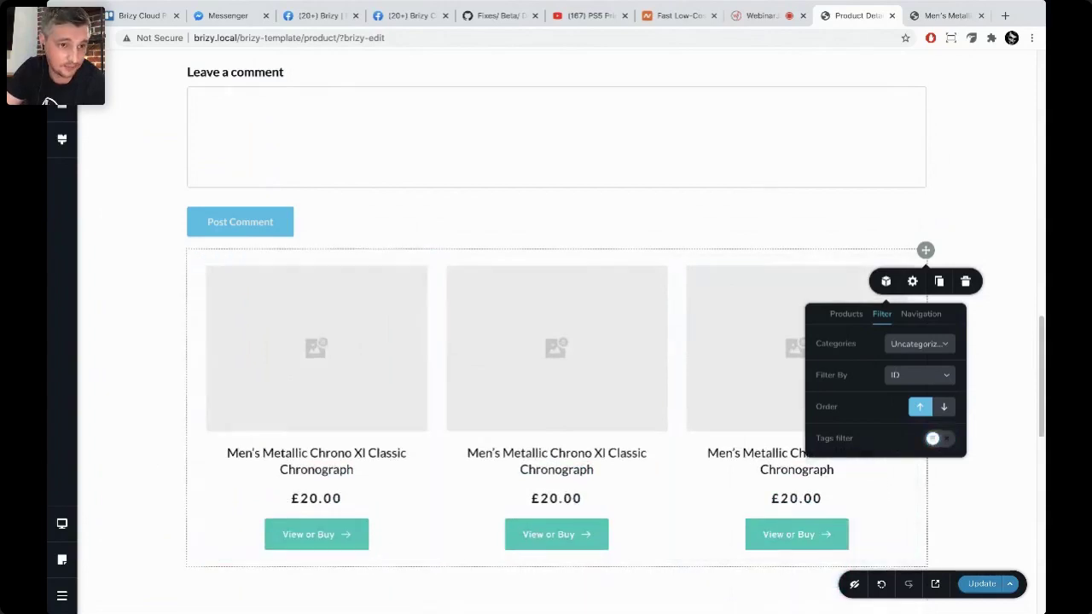
Step: Add a WooCommerce Categories element between the comment form and the new product grid
left_click(61, 105)
scroll(166, 380, "down", 10)
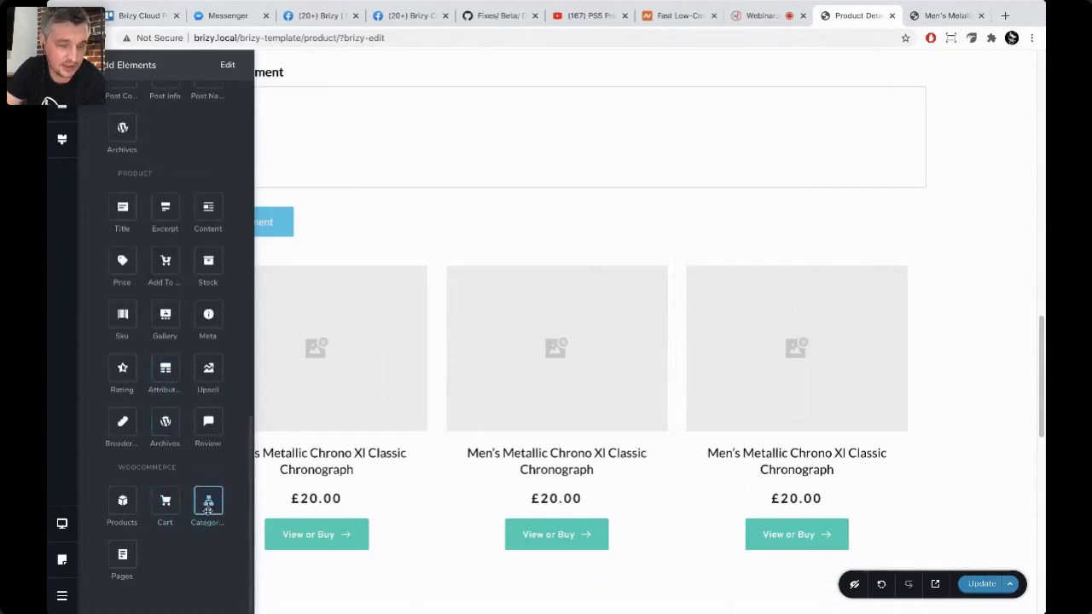
left_click_drag(208, 503, 470, 212)
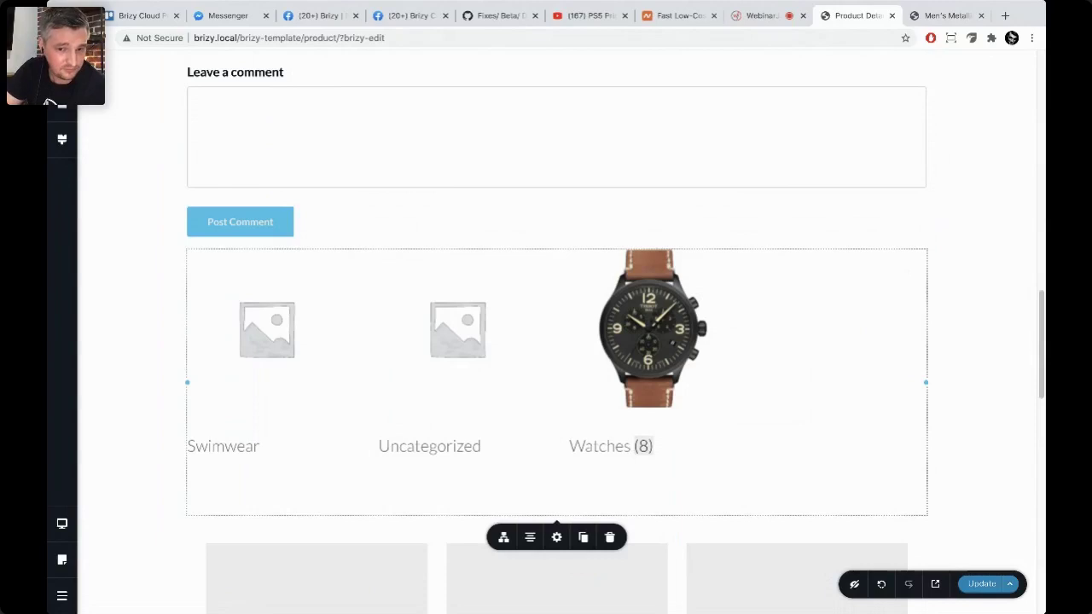
left_click(61, 102)
scroll(235, 452, "down", 10)
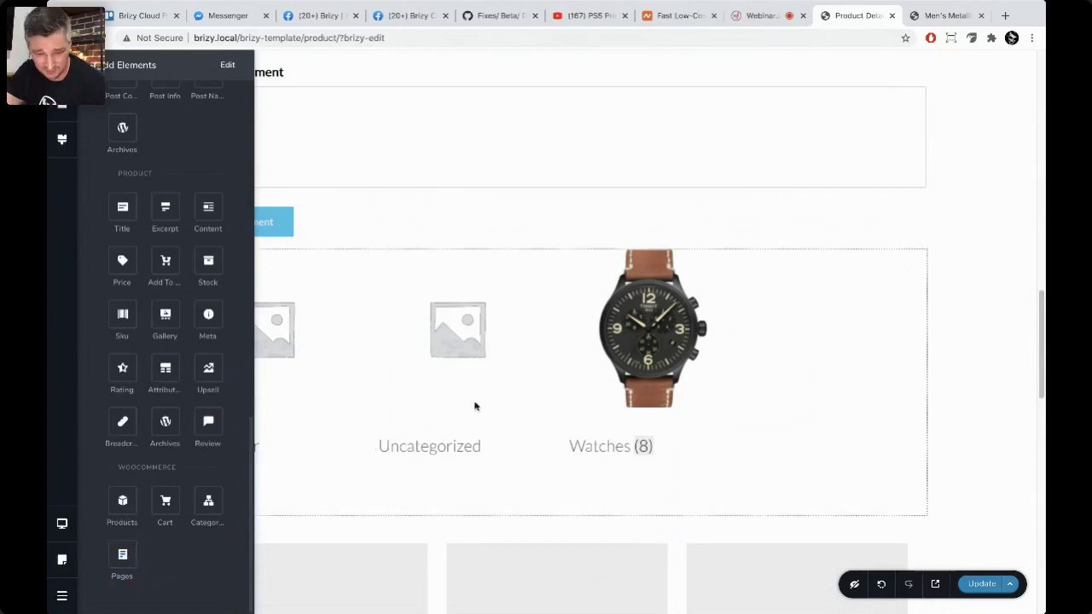
scroll(475, 407, "up", 10)
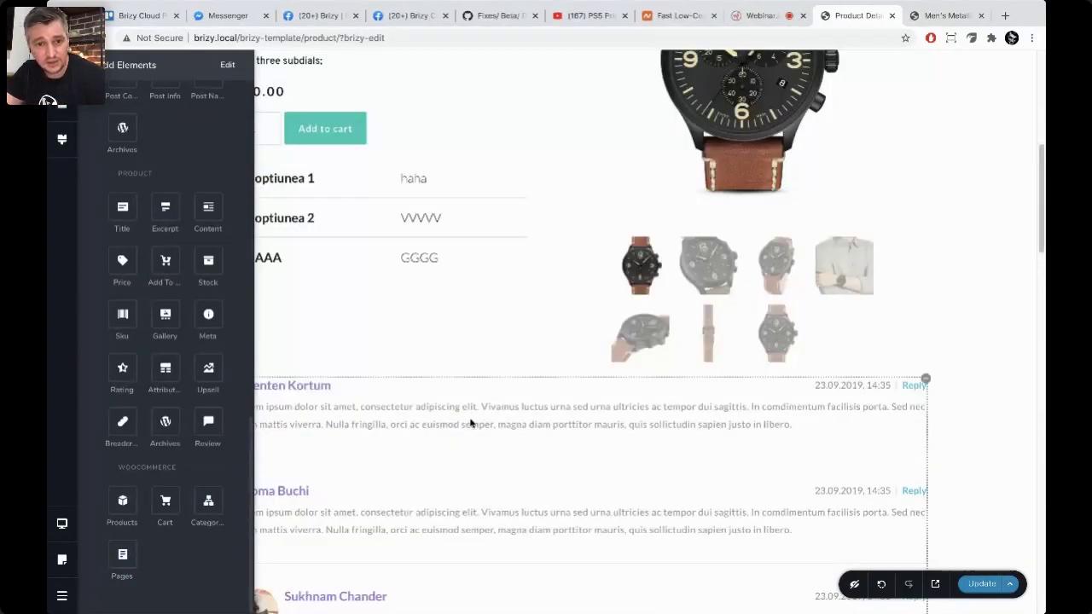
scroll(470, 425, "up", 10)
left_click(609, 292)
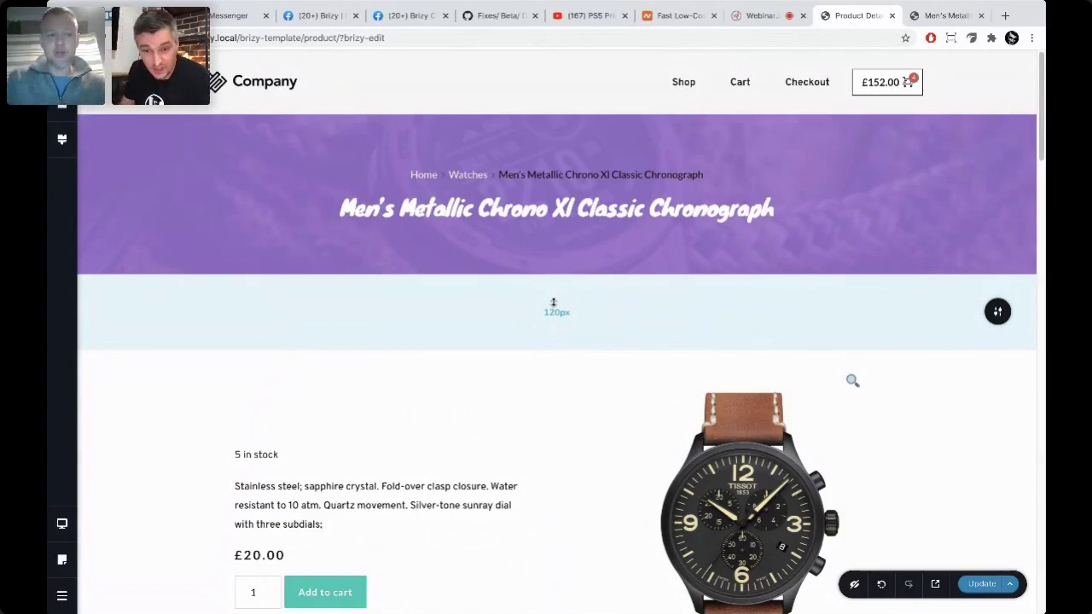
scroll(764, 383, "down", 3)
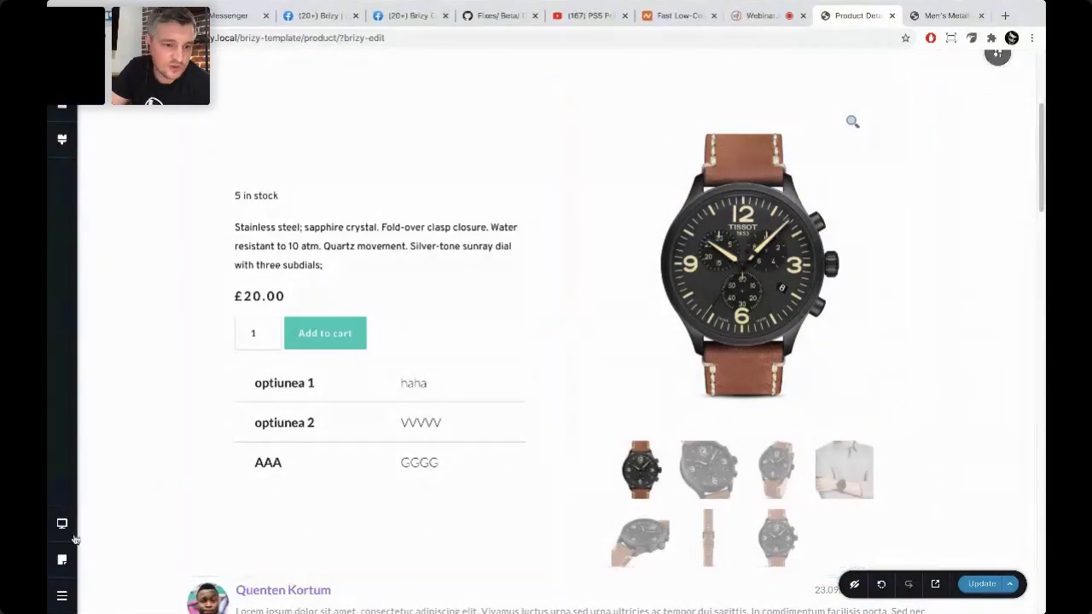
Step: Switch to the tablet view and examine the product template's layout from the header down to the product grid
mouse_move(77, 535)
left_click(125, 511)
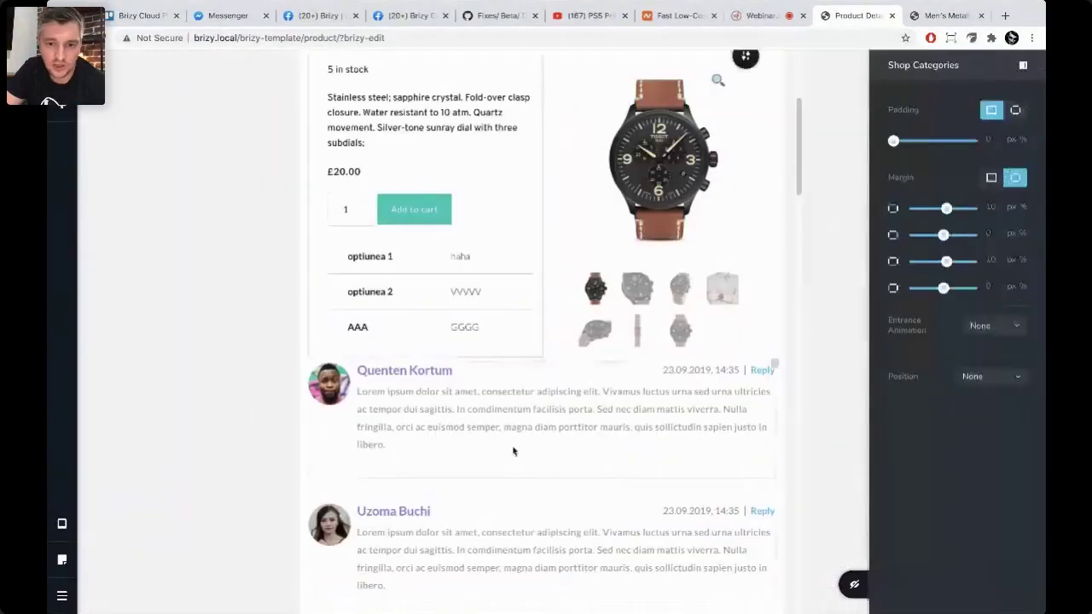
scroll(512, 451, "up", 5)
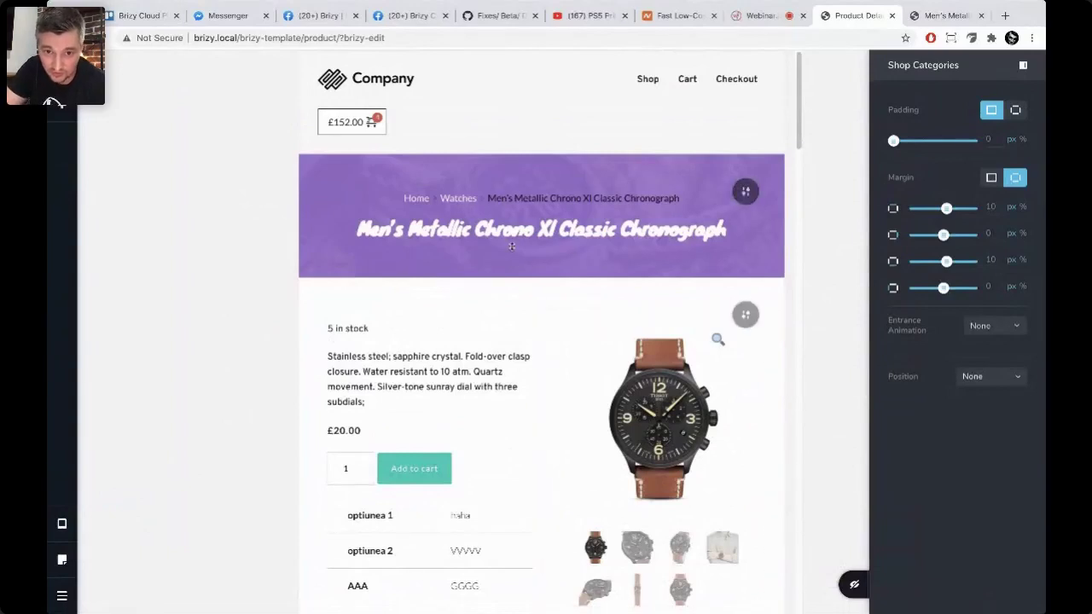
scroll(546, 290, "down", 3)
scroll(557, 296, "down", 8)
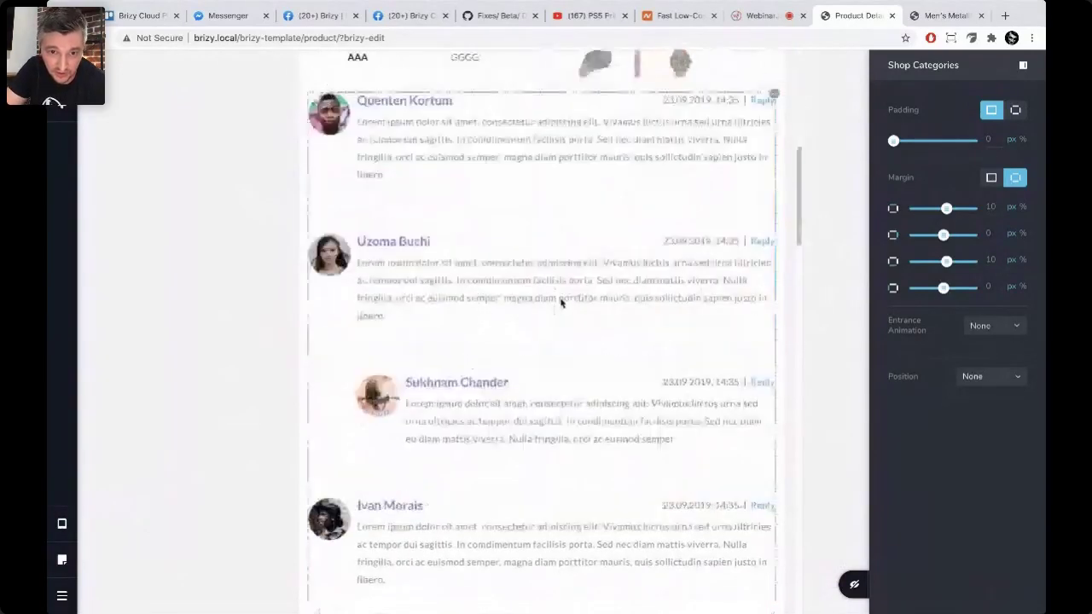
scroll(529, 305, "down", 5)
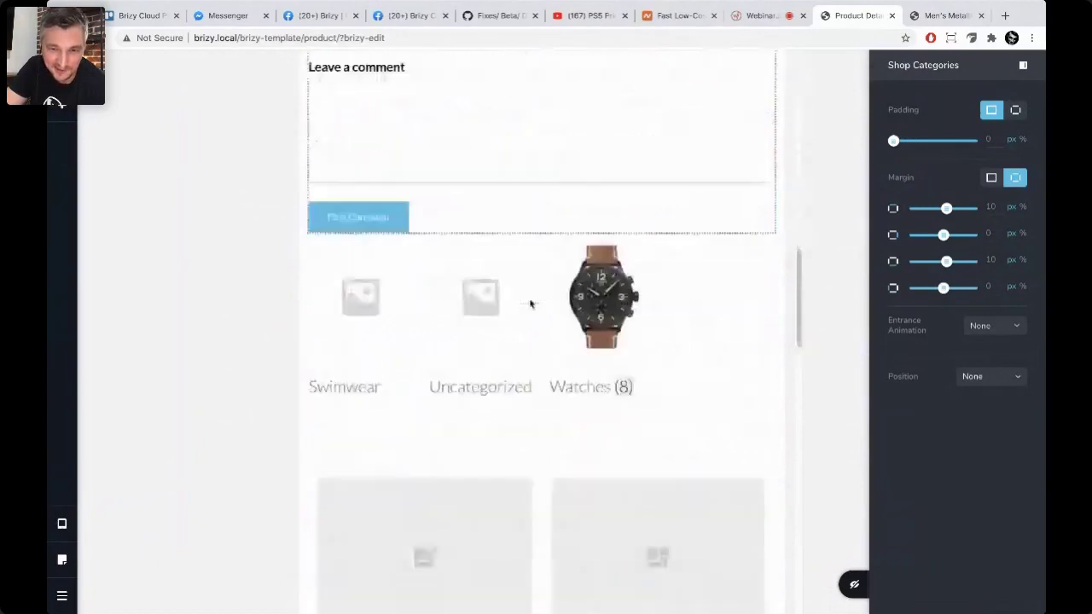
scroll(623, 337, "down", 4)
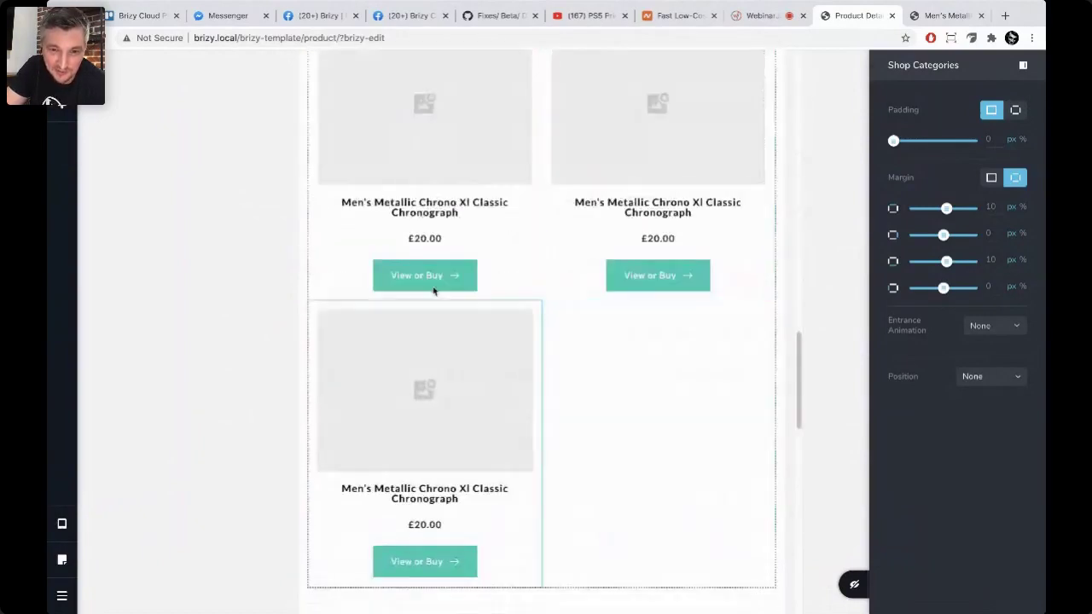
scroll(584, 326, "up", 15)
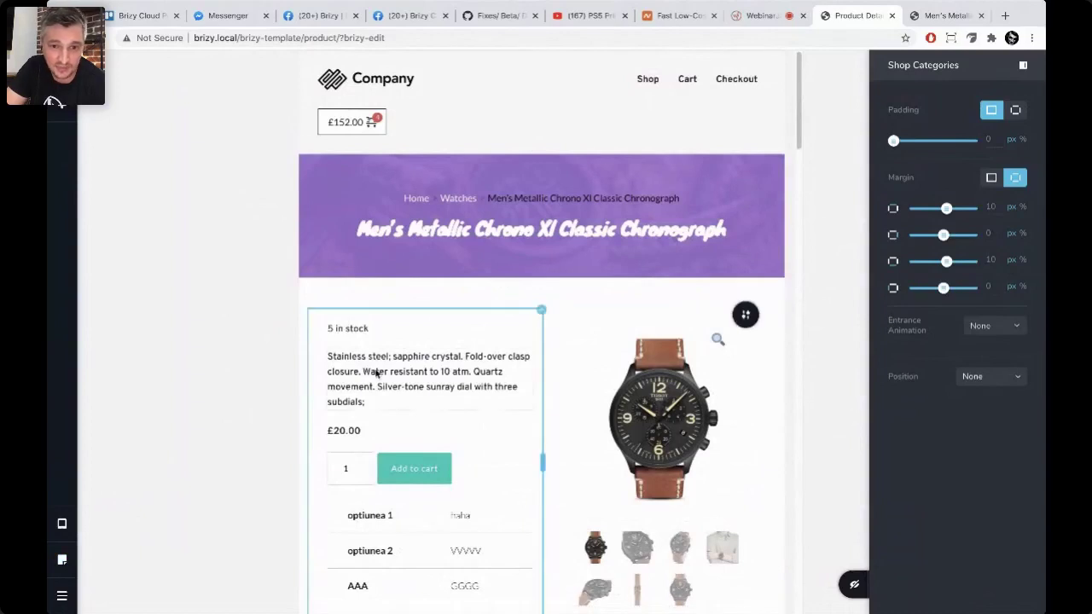
Step: In the mobile view, reverse the column order so the product gallery sits above the stock status and description
mouse_move(66, 527)
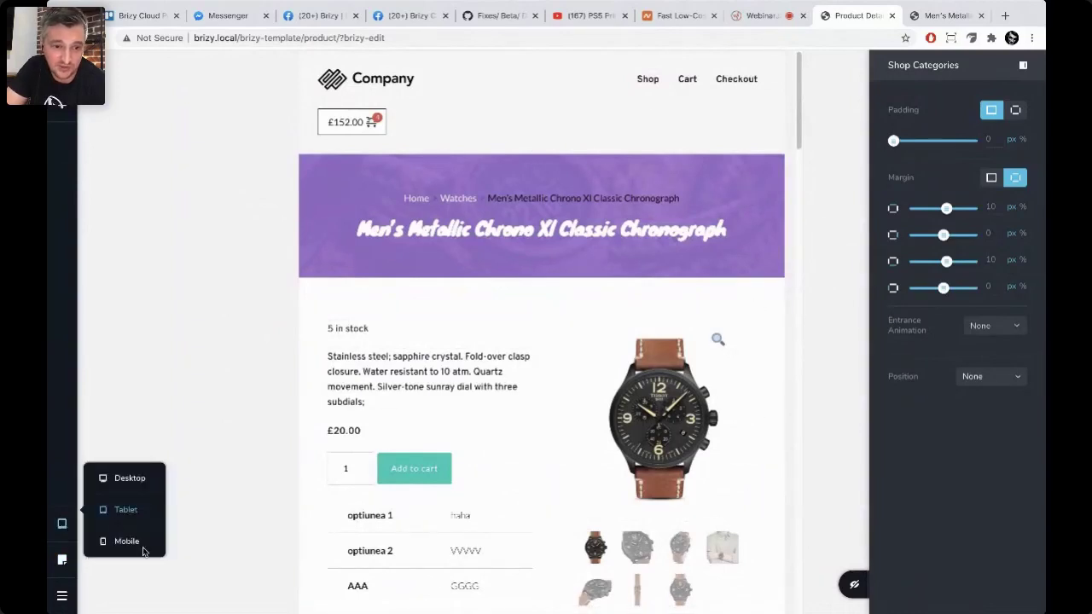
left_click(119, 541)
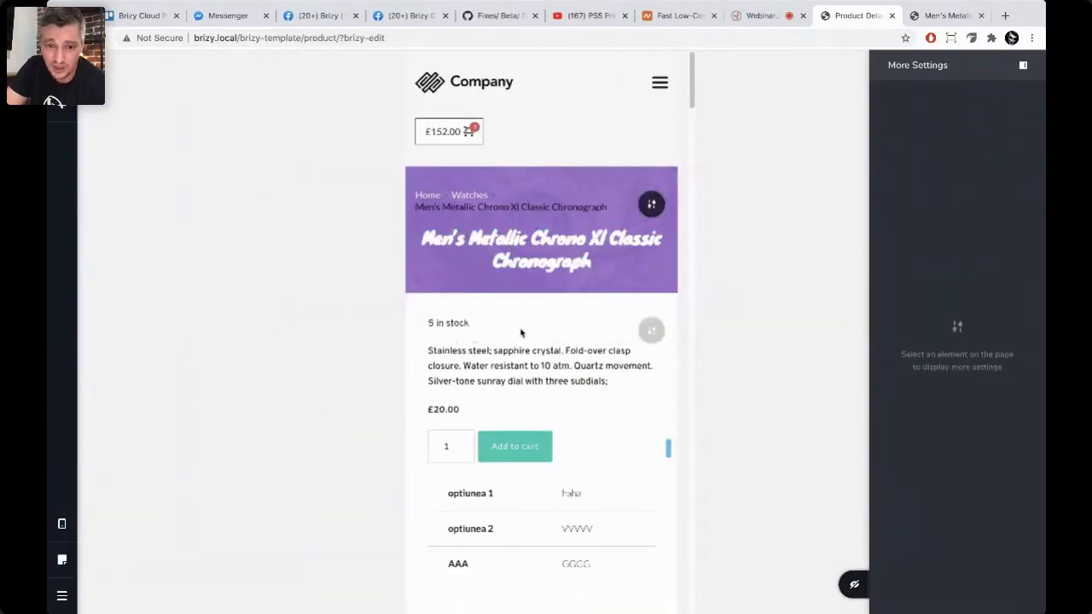
scroll(519, 332, "down", 5)
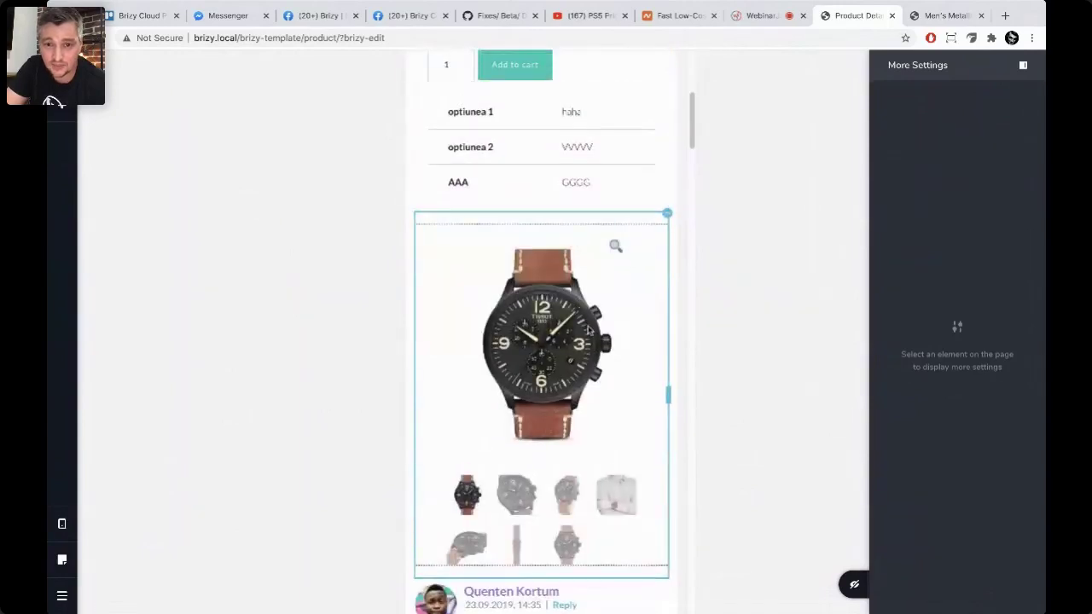
scroll(620, 285, "up", 4)
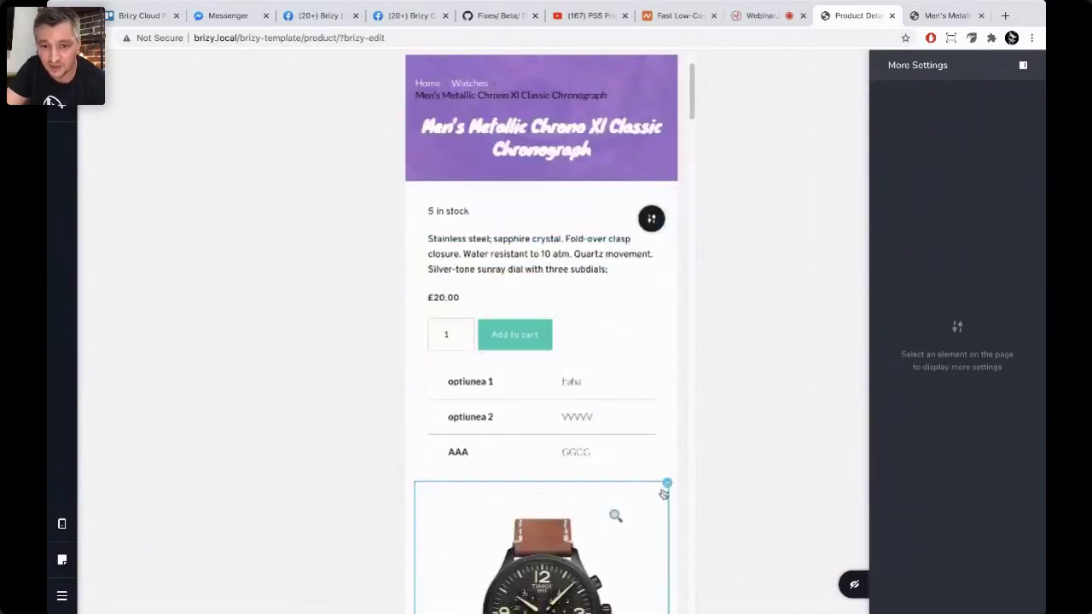
left_click(665, 490)
left_click(617, 455)
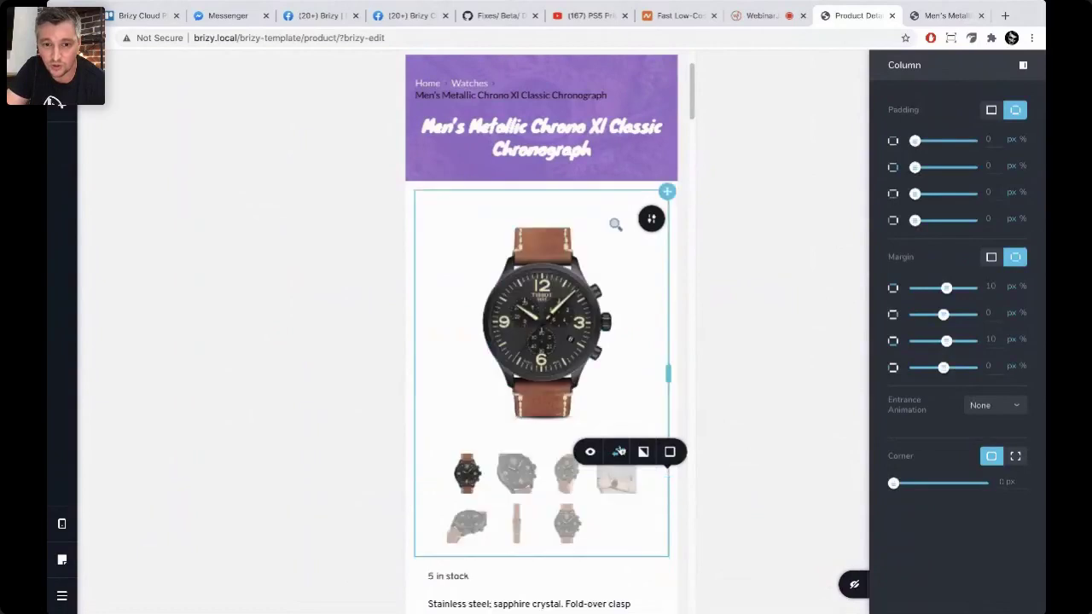
left_click(339, 358)
Step: Examine the mobile layout of the product details, comments, shop categories and product grid
scroll(543, 388, "down", 1)
scroll(543, 388, "down", 10)
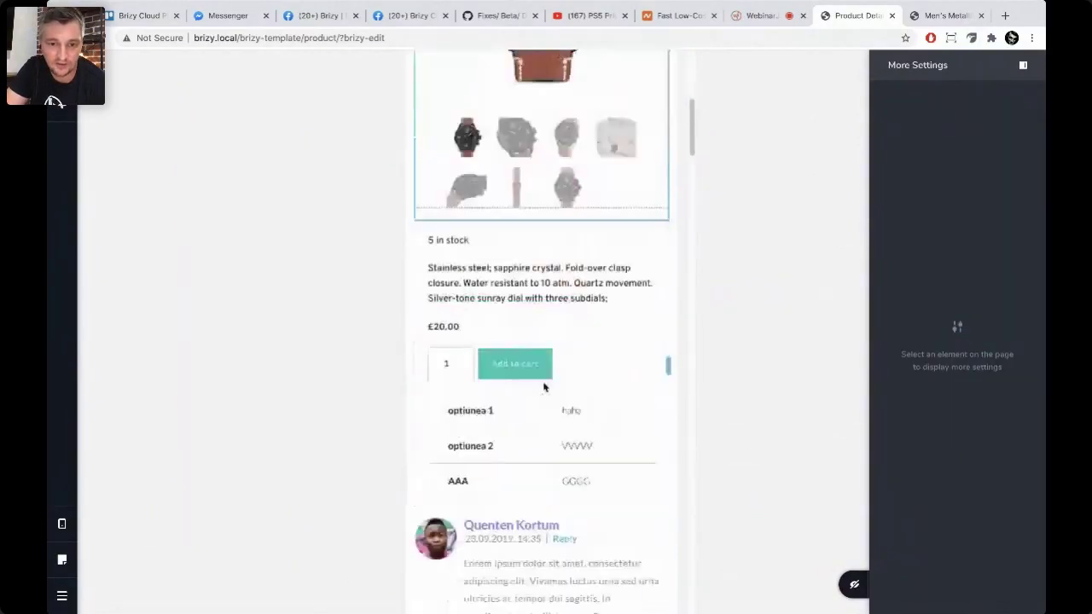
scroll(573, 346, "down", 7)
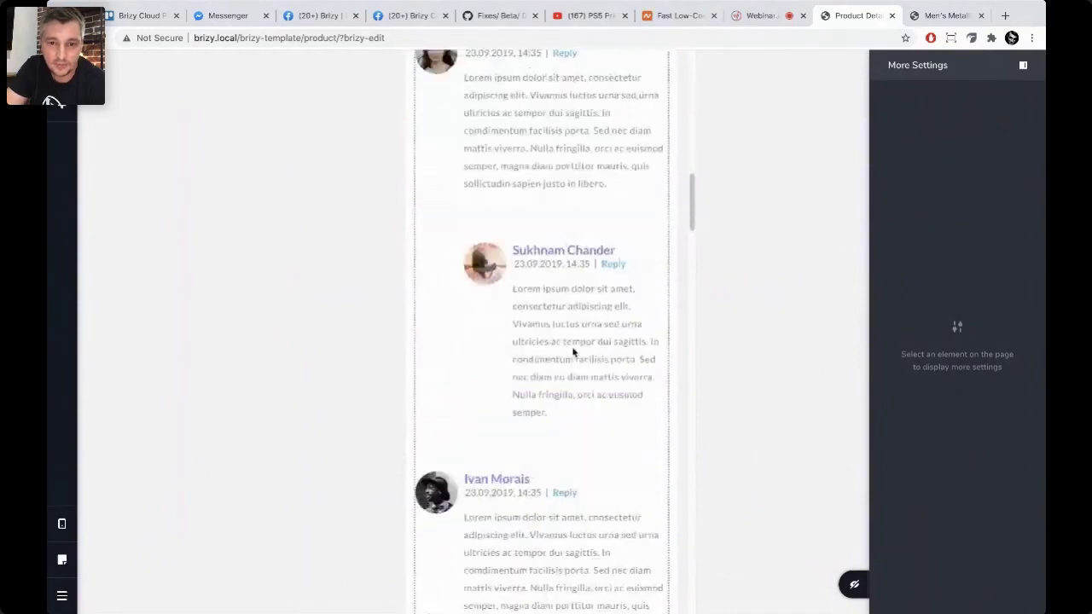
scroll(582, 343, "down", 7)
scroll(584, 339, "down", 7)
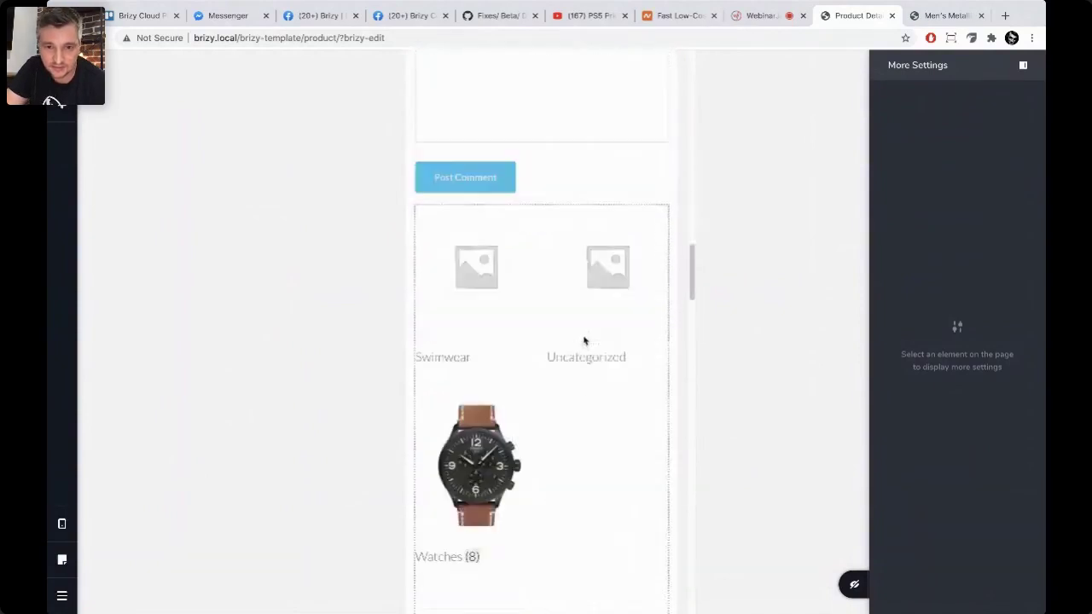
scroll(572, 459, "down", 5)
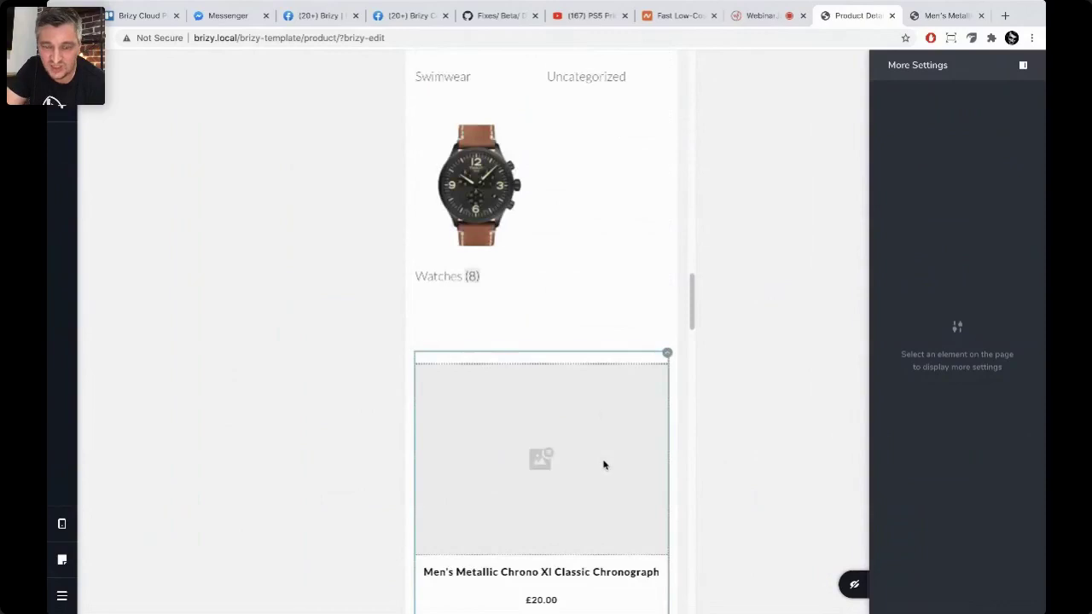
scroll(604, 427, "down", 6)
scroll(563, 391, "down", 2)
scroll(580, 389, "up", 12)
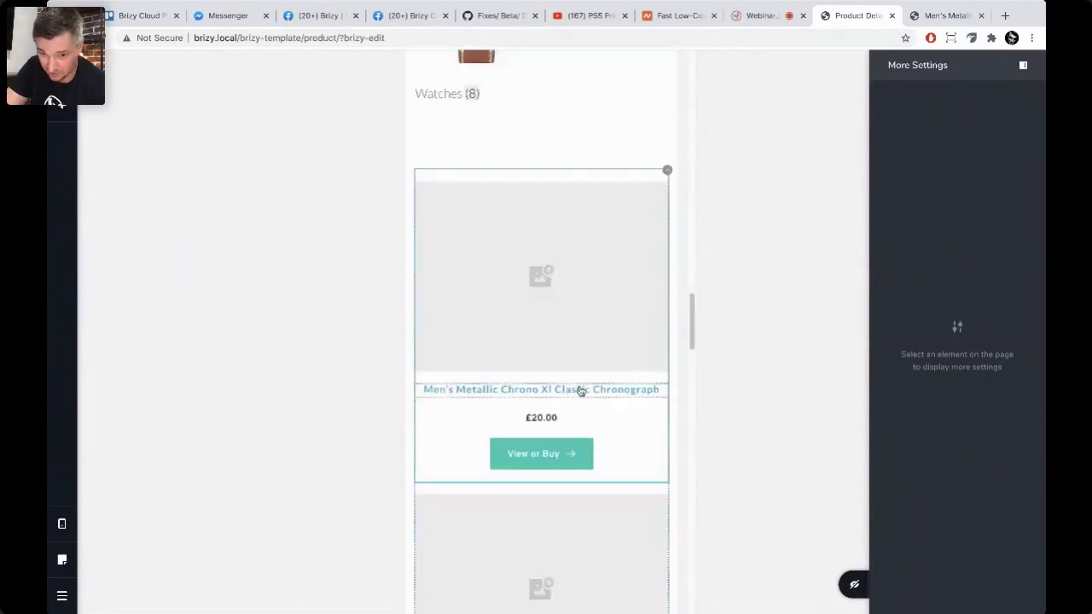
Step: Set the banner's product title font size to 26 for the mobile view
scroll(579, 390, "up", 15)
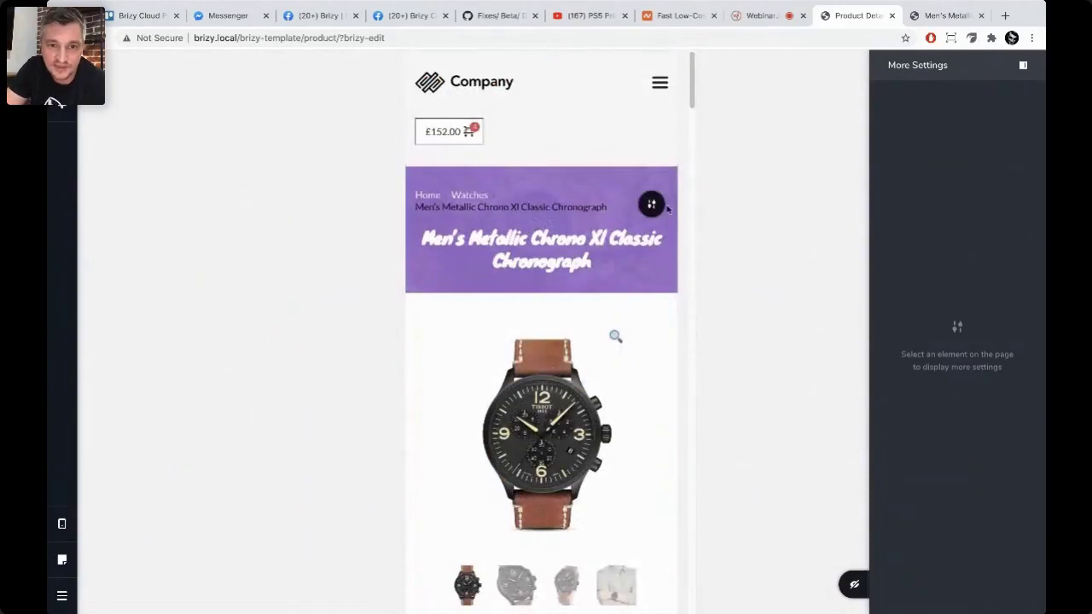
left_click(548, 252)
left_click(543, 293)
left_click(526, 392)
left_click(527, 392)
left_click(526, 394)
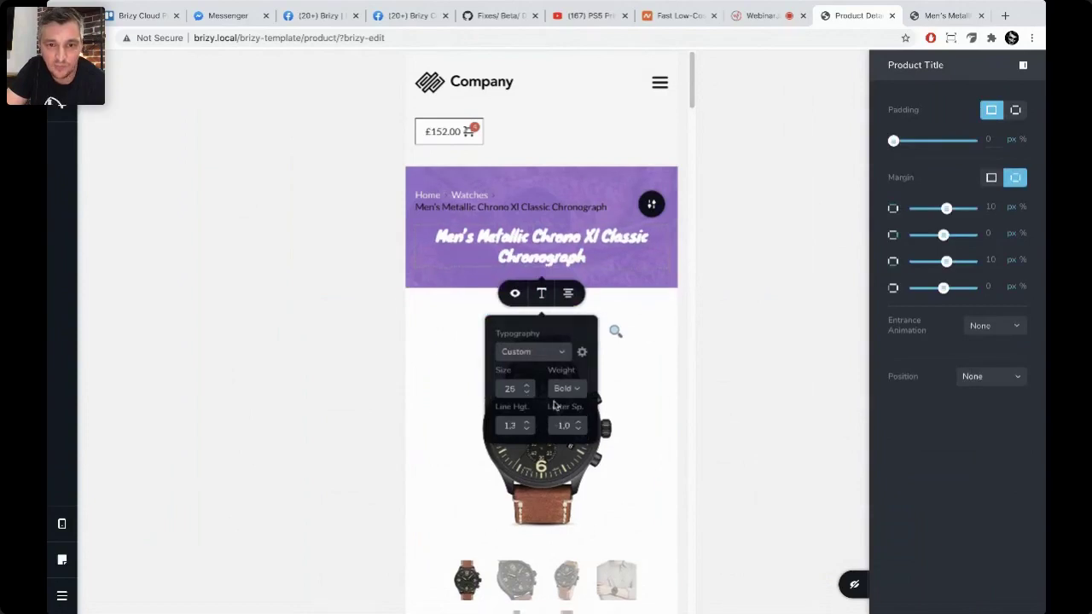
left_click(378, 328)
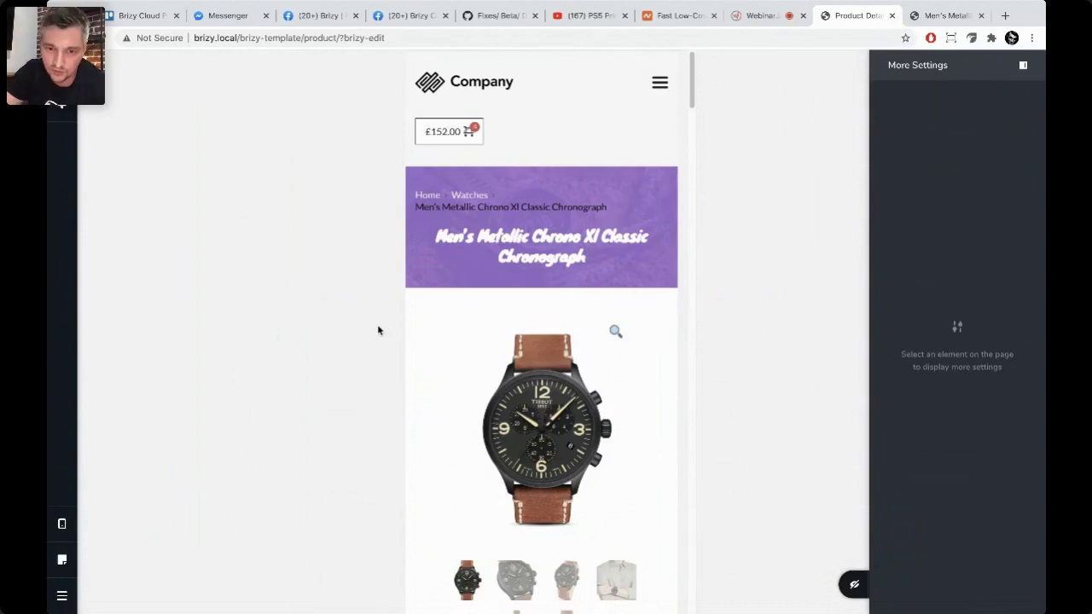
Step: Look over the mobile layout once more, and return to the desktop view to check the product attributes table
scroll(538, 304, "down", 3)
scroll(539, 303, "up", 3)
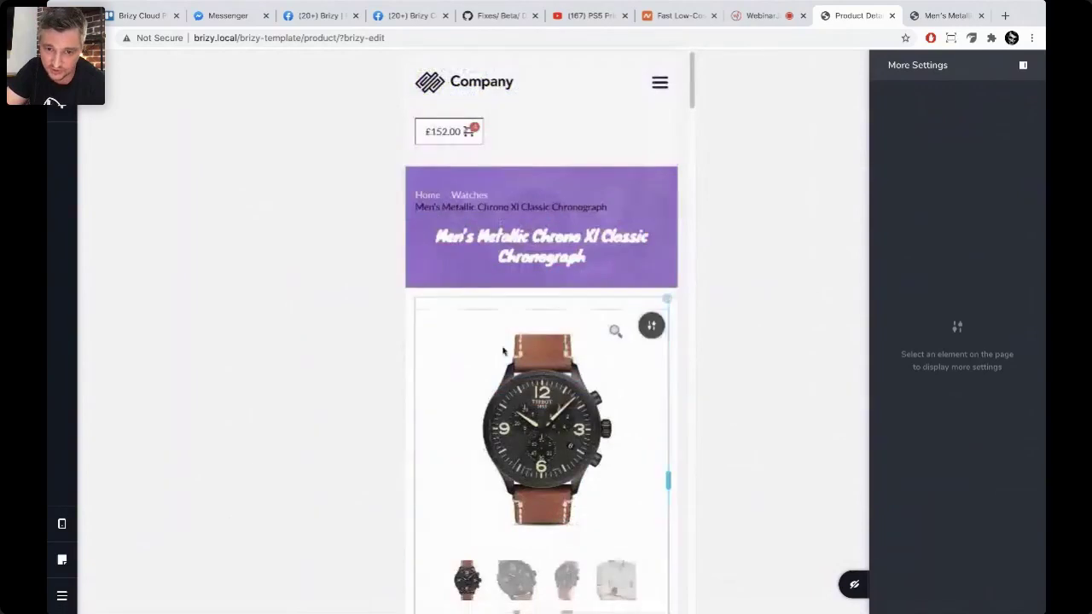
scroll(516, 353, "down", 10)
scroll(531, 356, "down", 8)
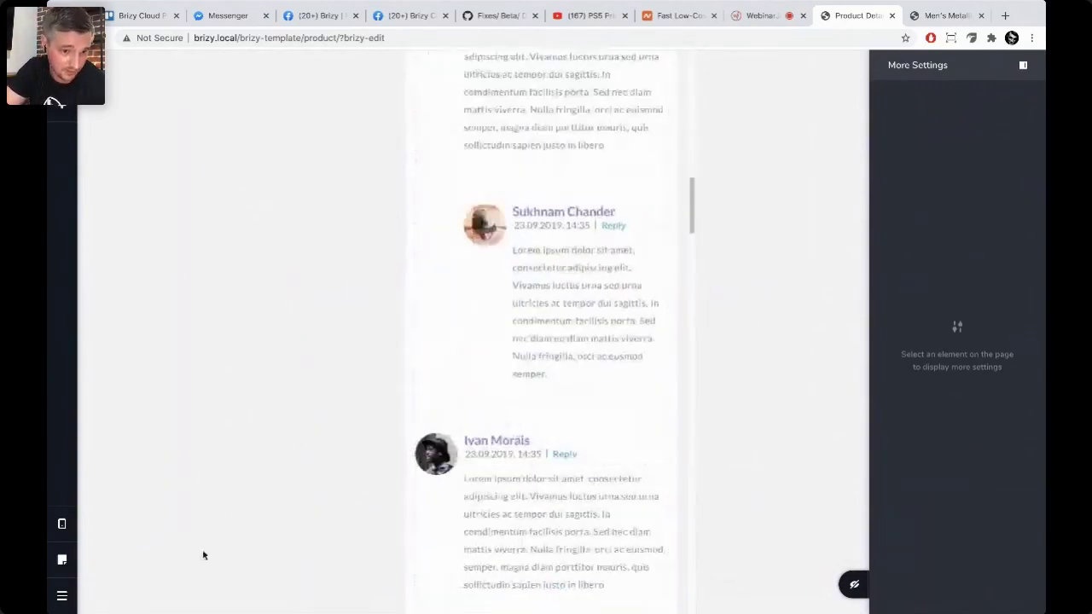
mouse_move(73, 529)
left_click(123, 480)
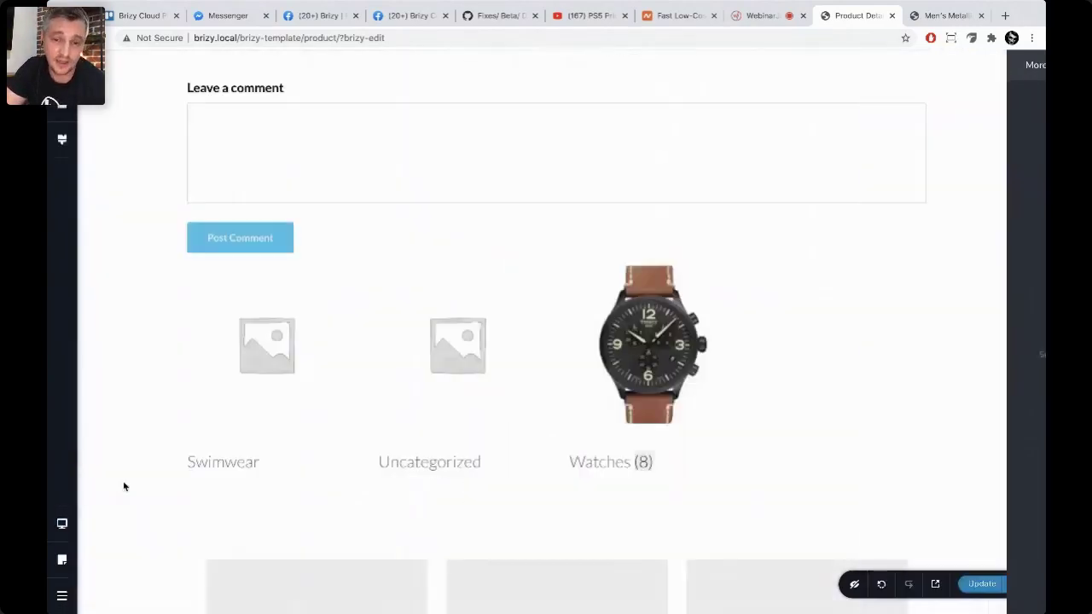
scroll(580, 441, "up", 15)
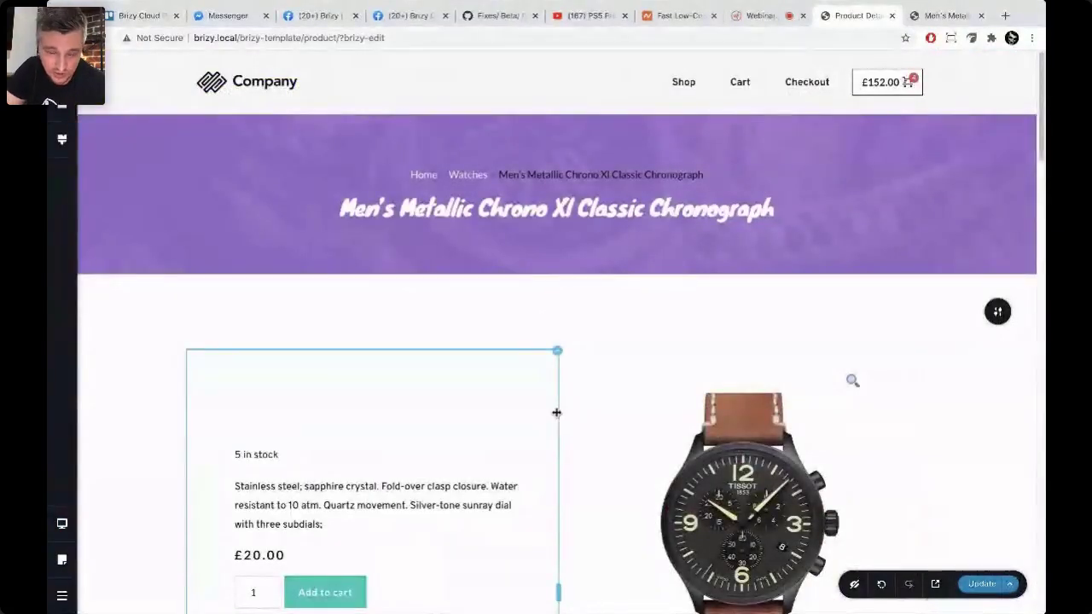
scroll(597, 435, "down", 4)
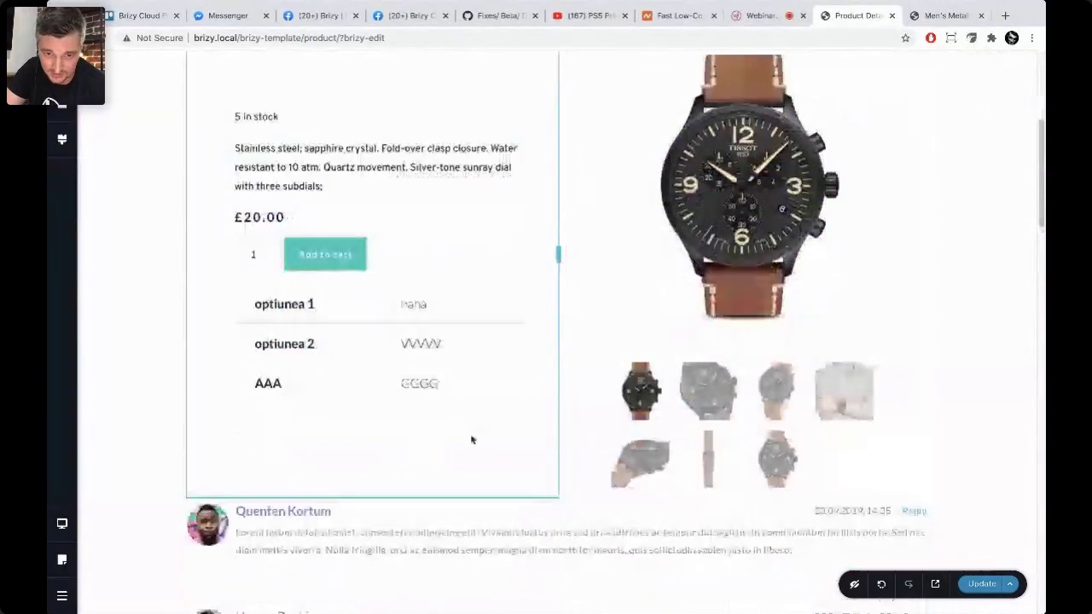
left_click(422, 355)
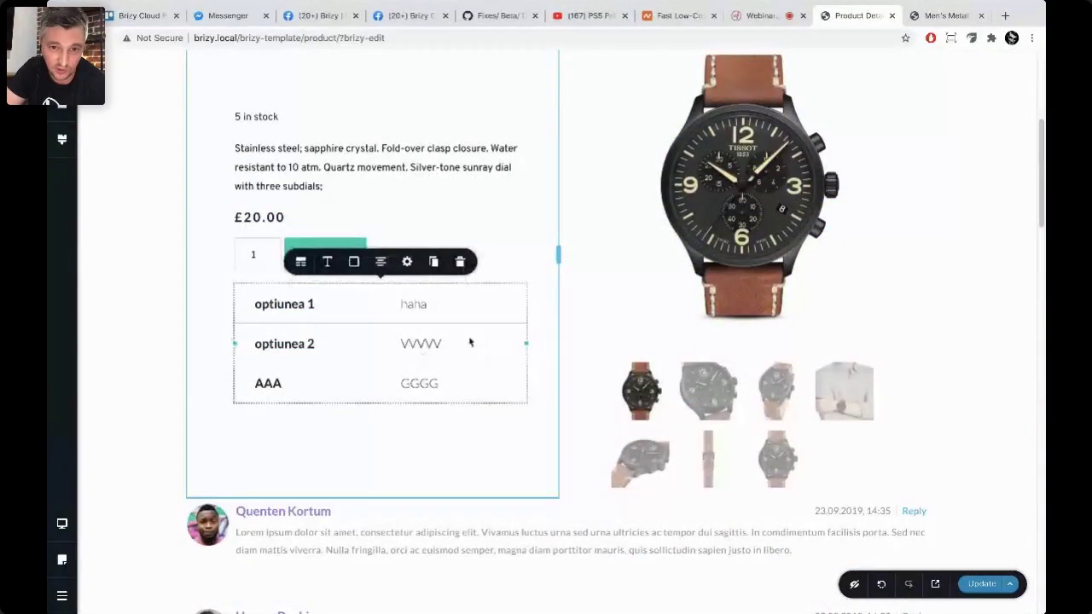
left_click(454, 455)
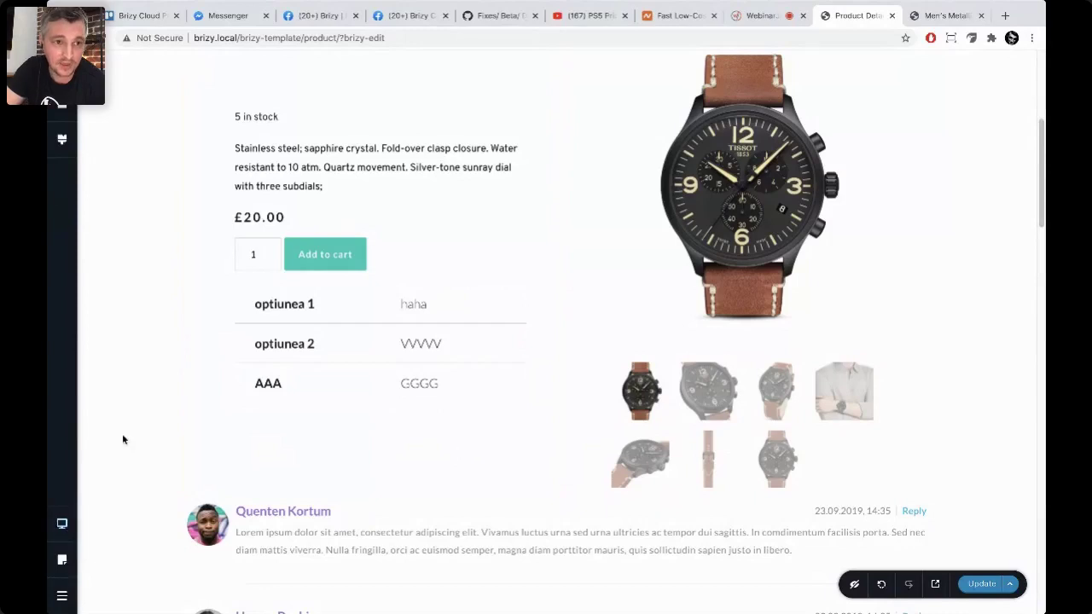
Step: Open the list of available elements at the Product and WooCommerce groups
left_click(61, 67)
scroll(155, 483, "down", 10)
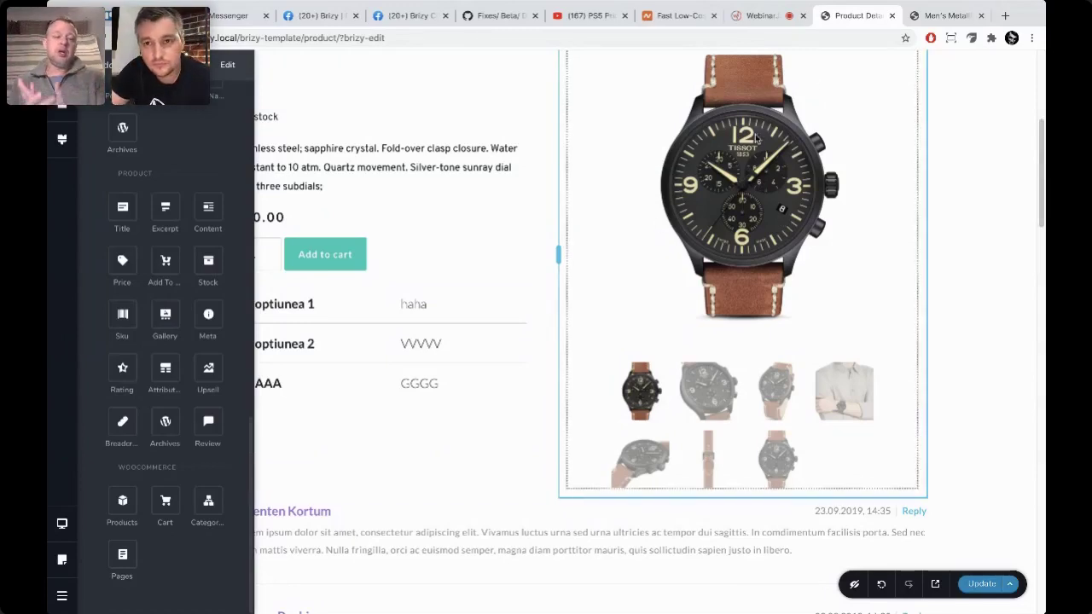
Step: Close the element list and leave the Product Details template editor for the WordPress dashboard
left_click(943, 15)
left_click(858, 15)
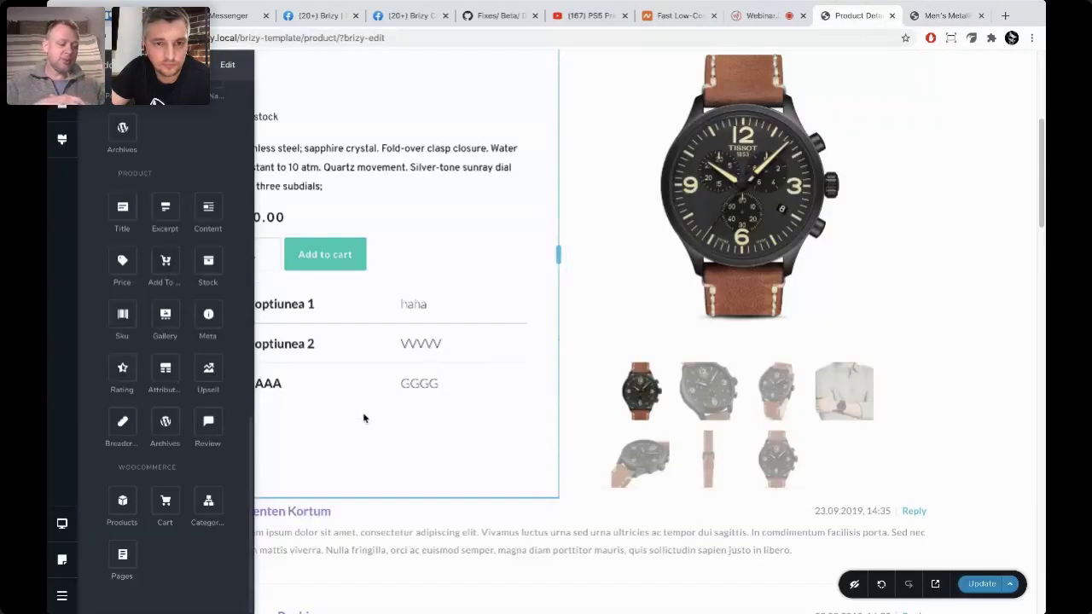
scroll(365, 419, "up", 5)
left_click(422, 314)
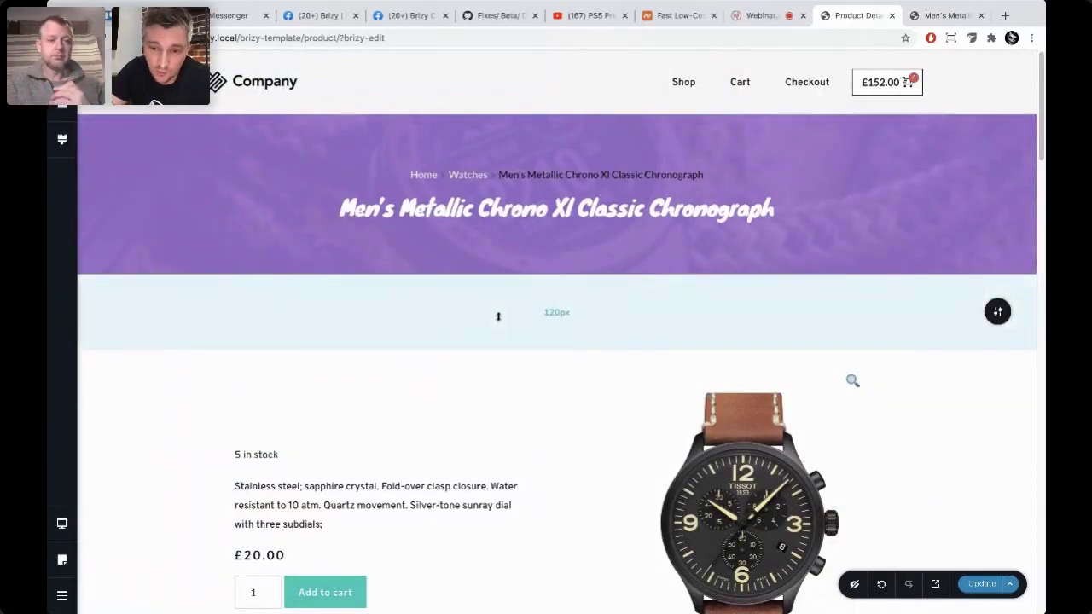
left_click(63, 598)
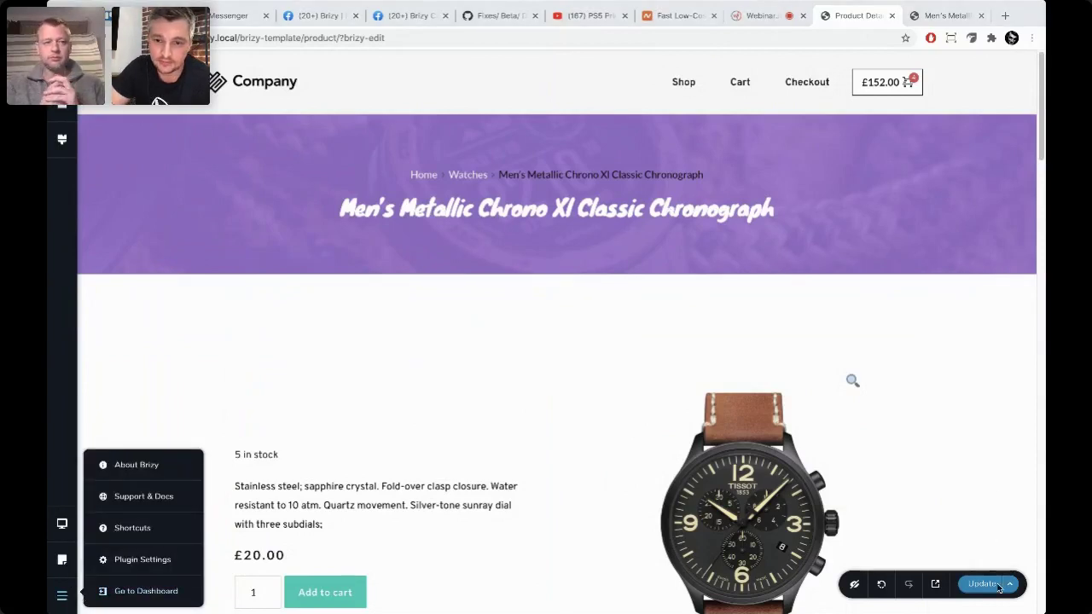
left_click(147, 593)
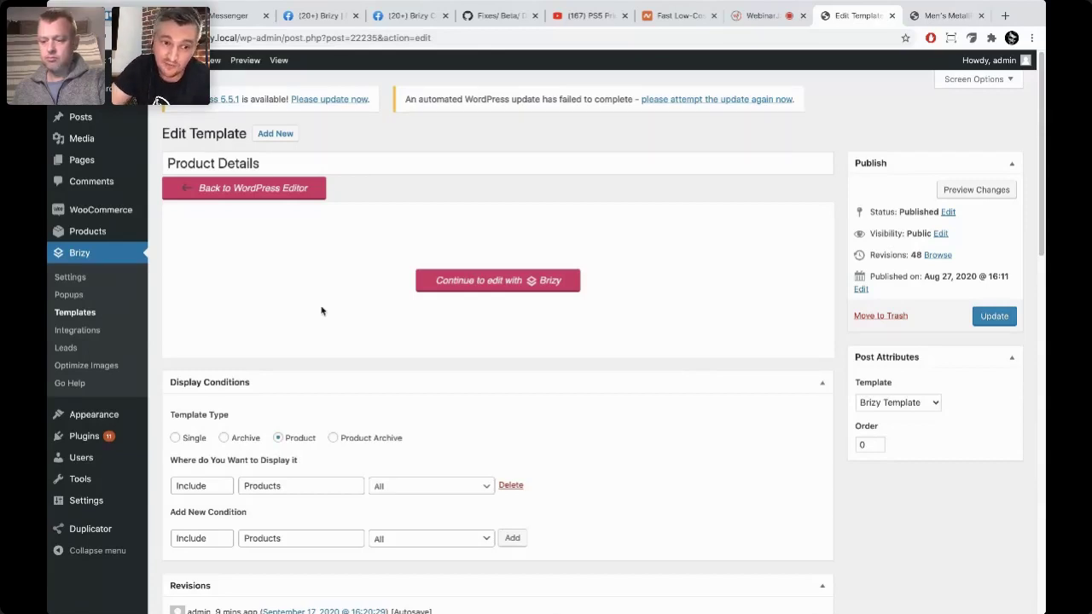
Step: Open the Product Listing template from the Brizy templates list for visual editing, and look over its product grid and pagination
mouse_move(98, 421)
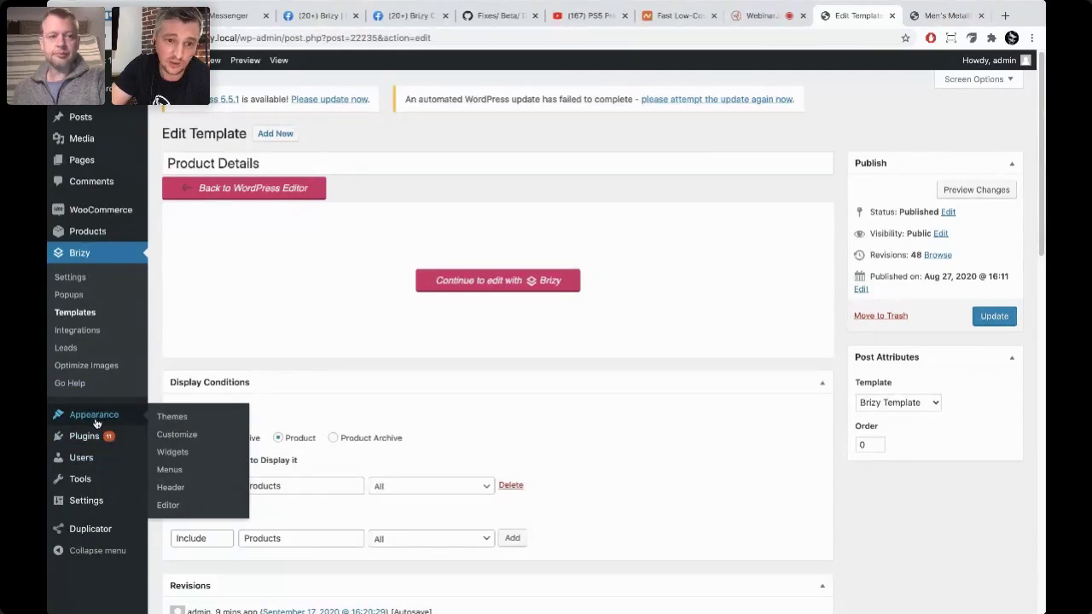
mouse_move(92, 456)
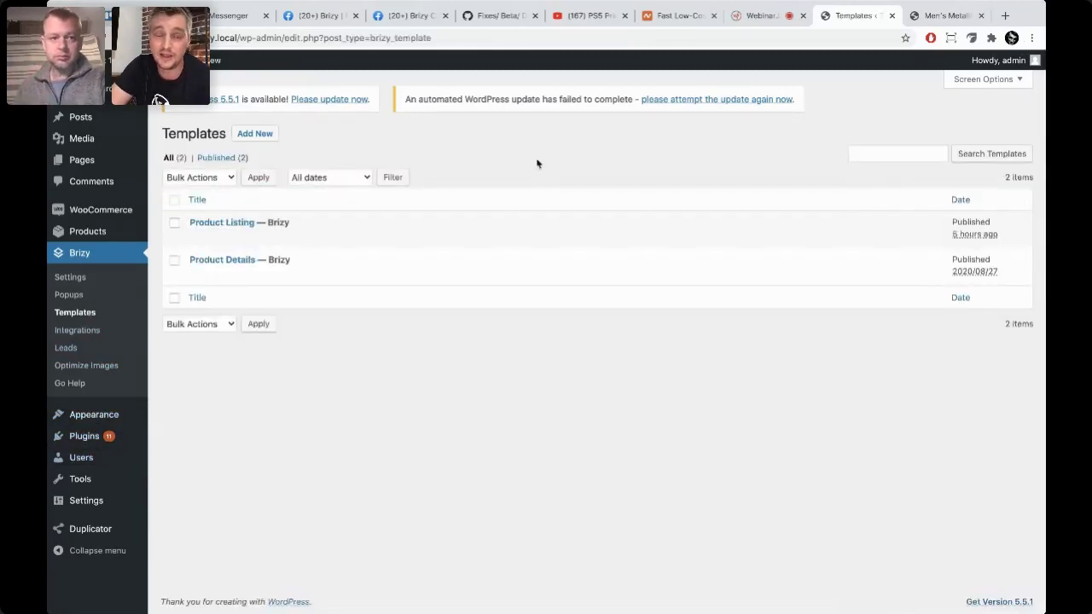
left_click(314, 237)
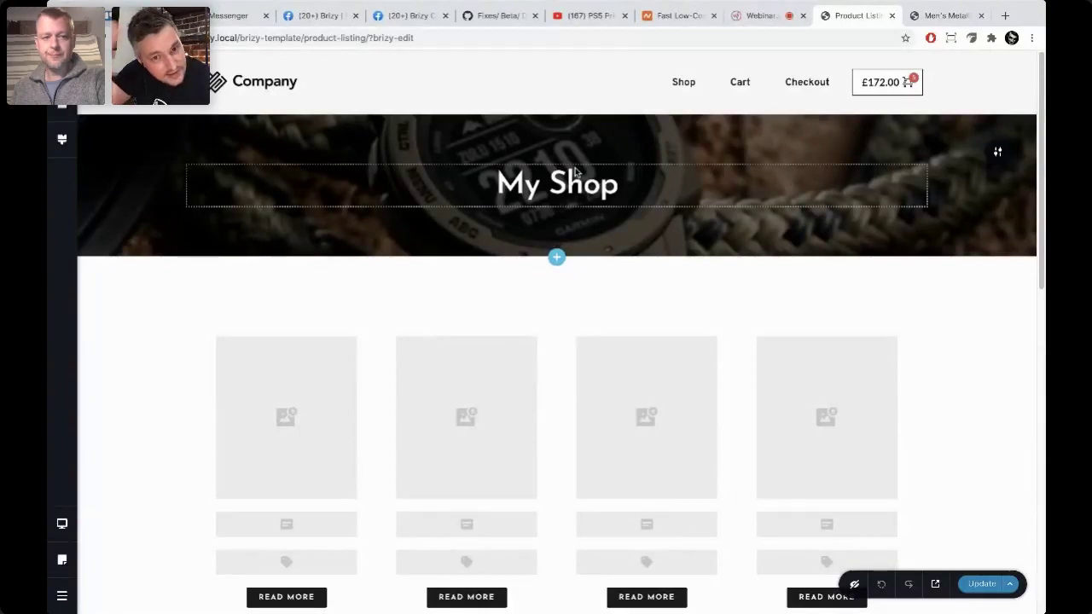
scroll(535, 333, "down", 2)
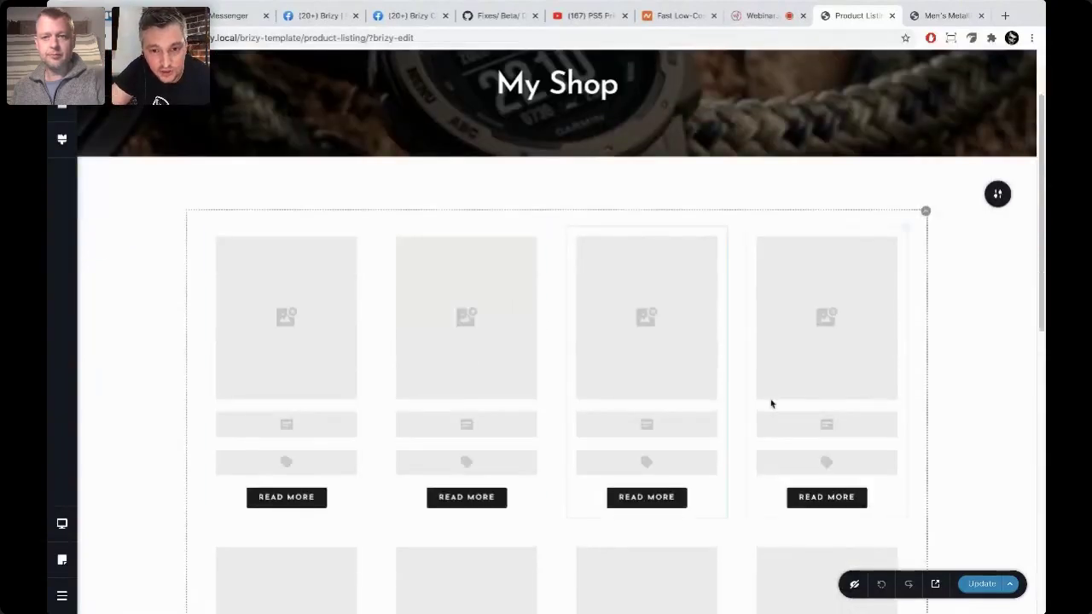
scroll(594, 375, "down", 5)
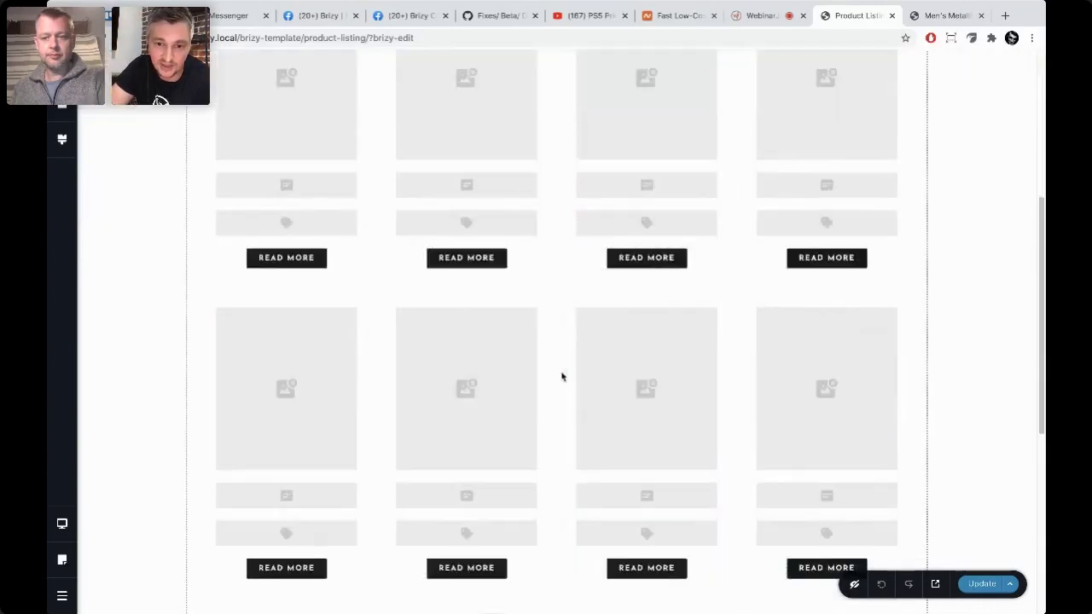
scroll(561, 376, "down", 2)
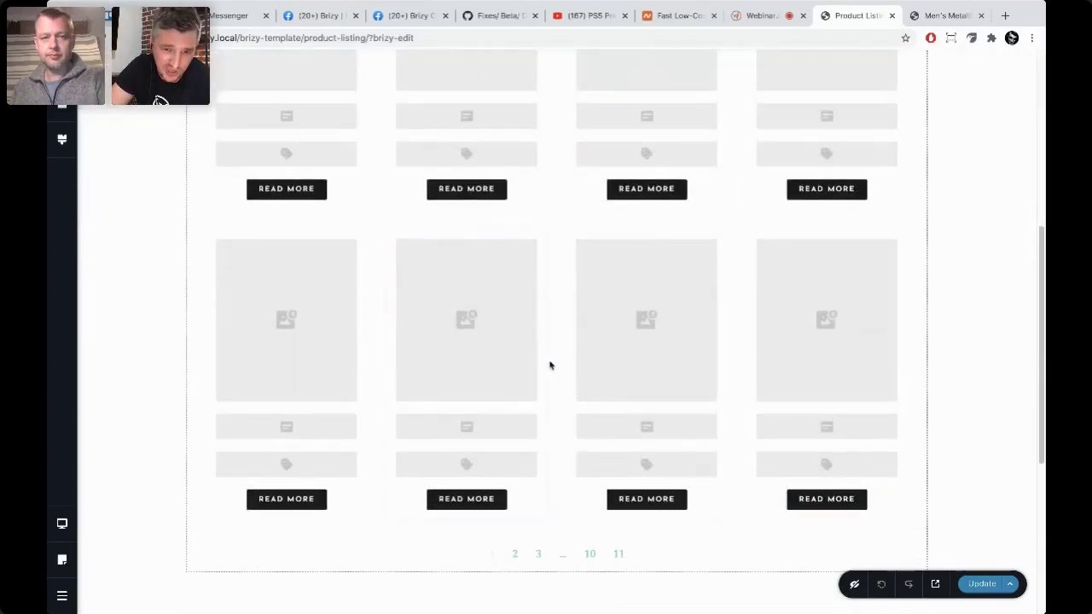
scroll(559, 294, "up", 8)
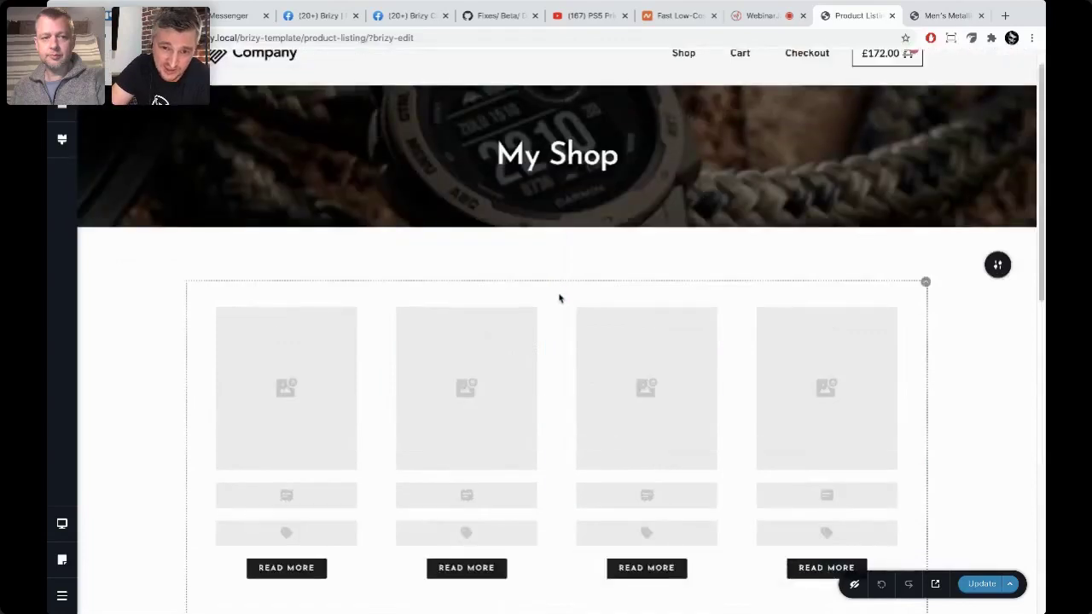
Step: Check the title banner on the live product page, and return to the Product Listing editor
left_click(939, 16)
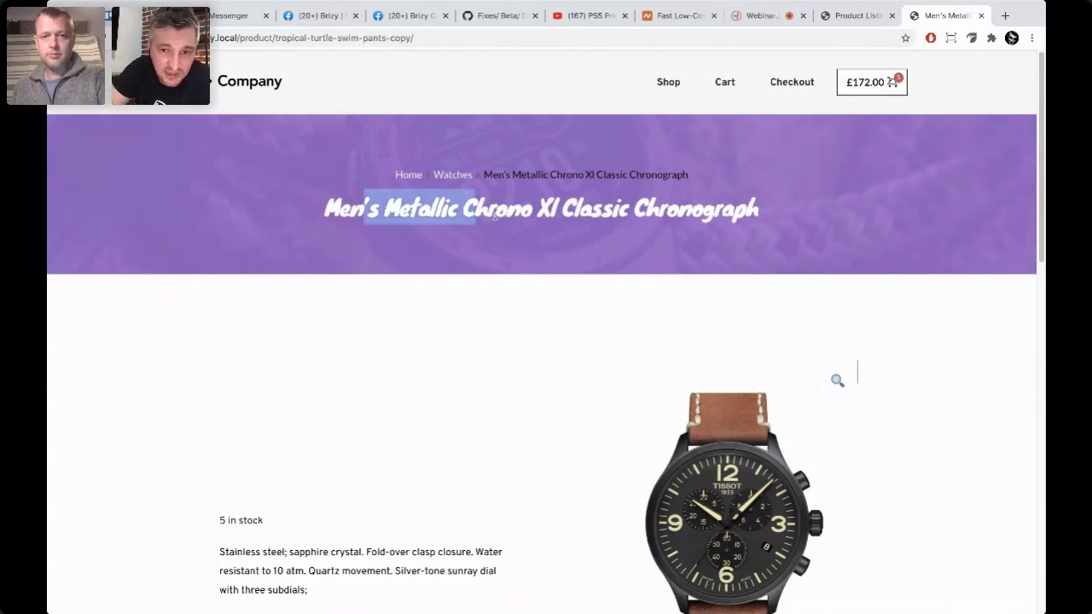
scroll(631, 341, "down", 1)
scroll(571, 430, "up", 1)
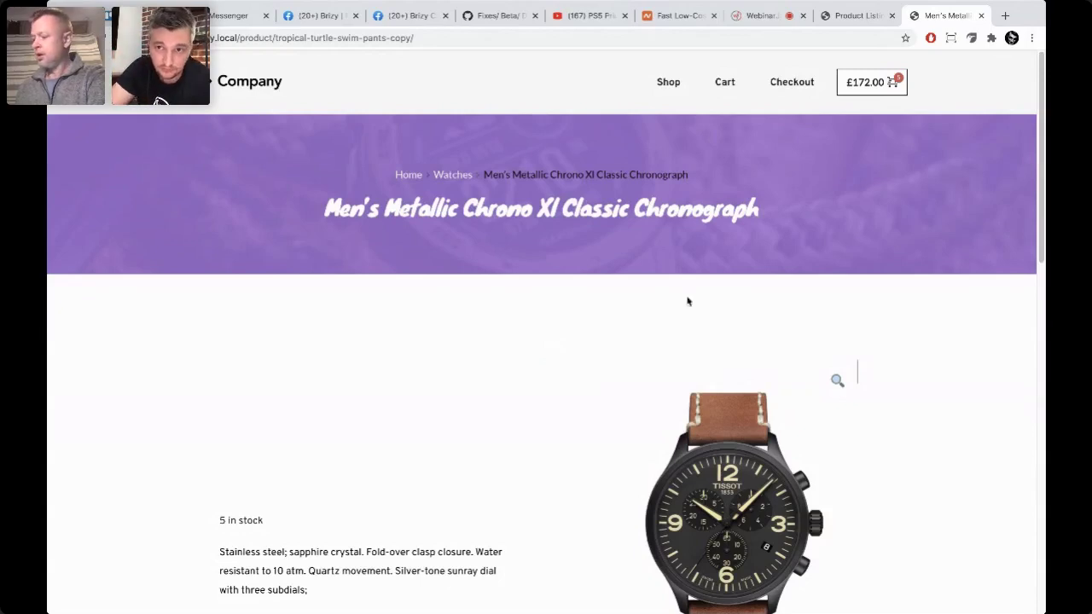
left_click(853, 19)
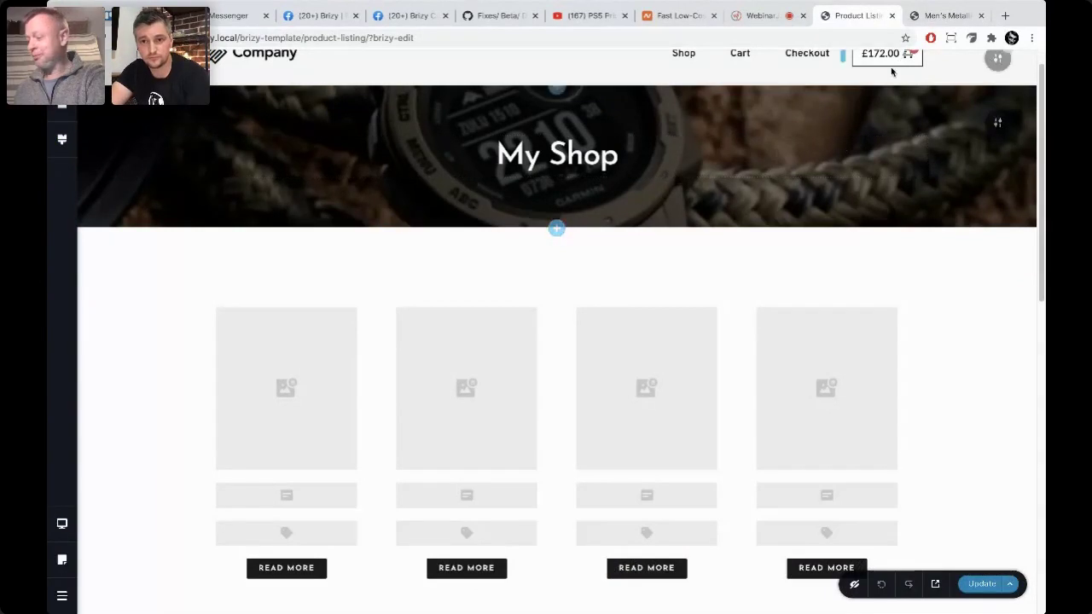
Step: Open the live Shop page from the site navigation and examine its banner and product grid
left_click(925, 17)
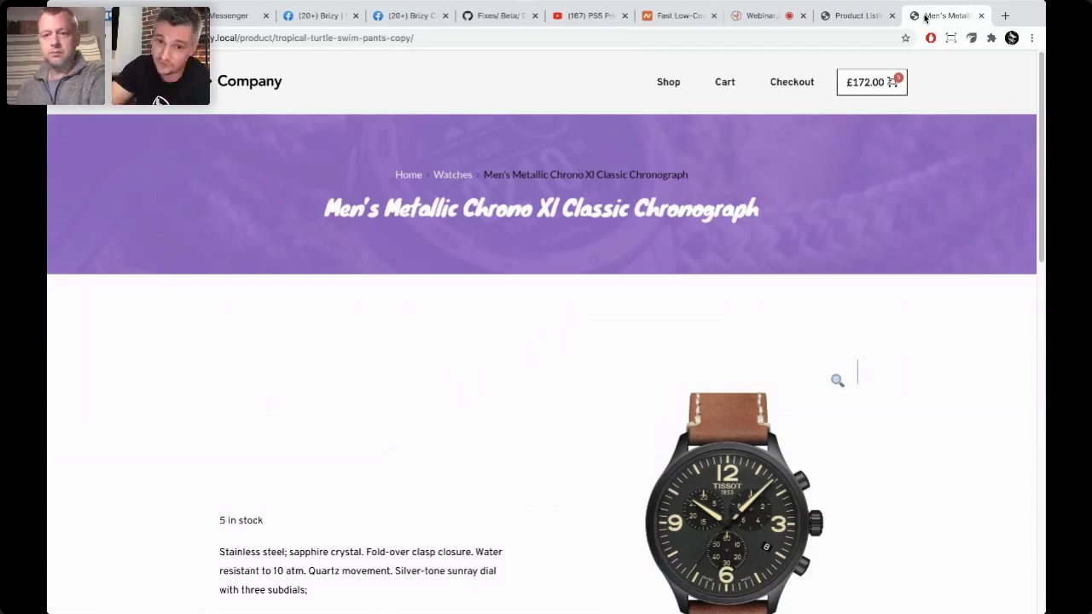
left_click(662, 83)
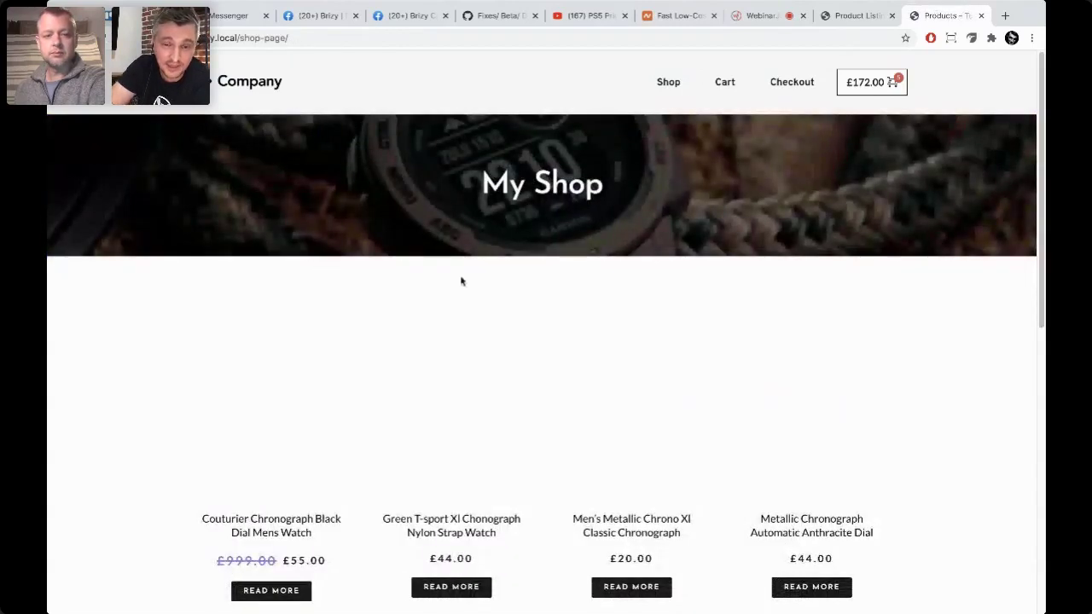
scroll(588, 356, "down", 3)
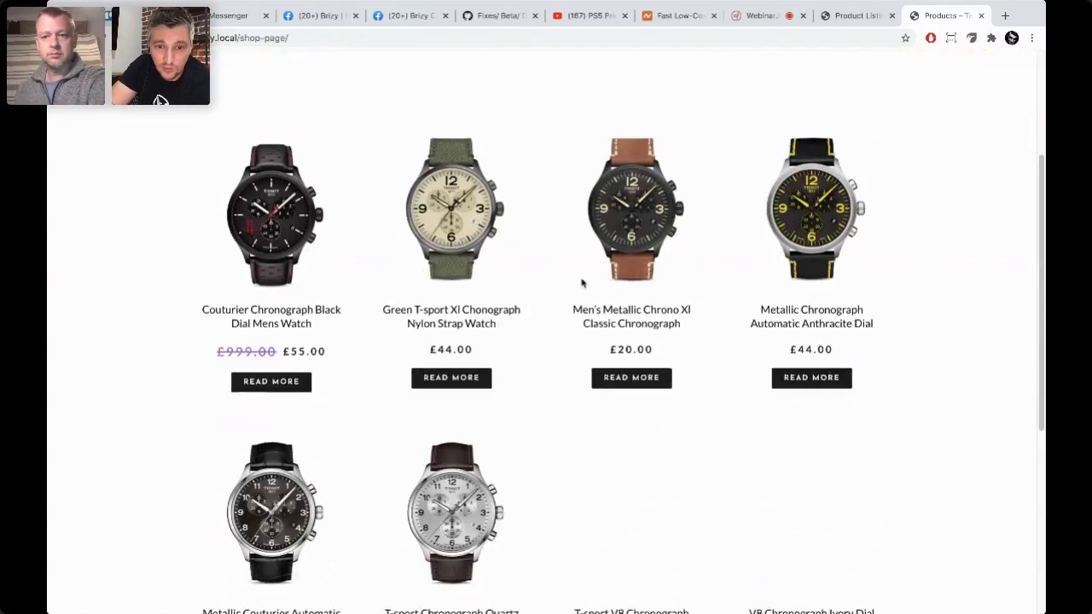
scroll(581, 280, "down", 1)
scroll(566, 310, "up", 3)
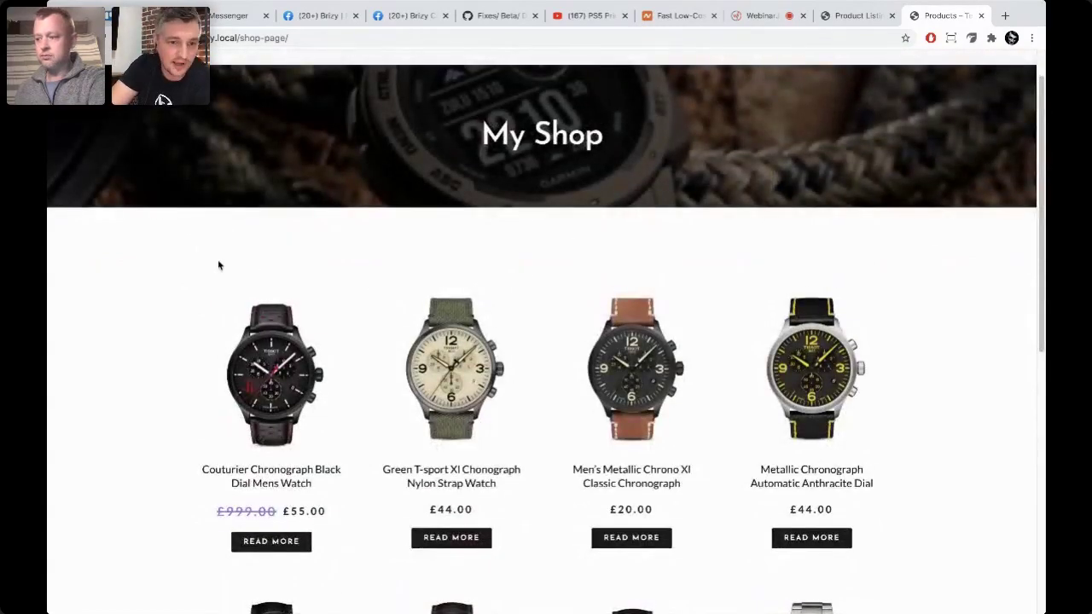
scroll(523, 263, "up", 1)
scroll(541, 310, "down", 1)
scroll(512, 265, "down", 5)
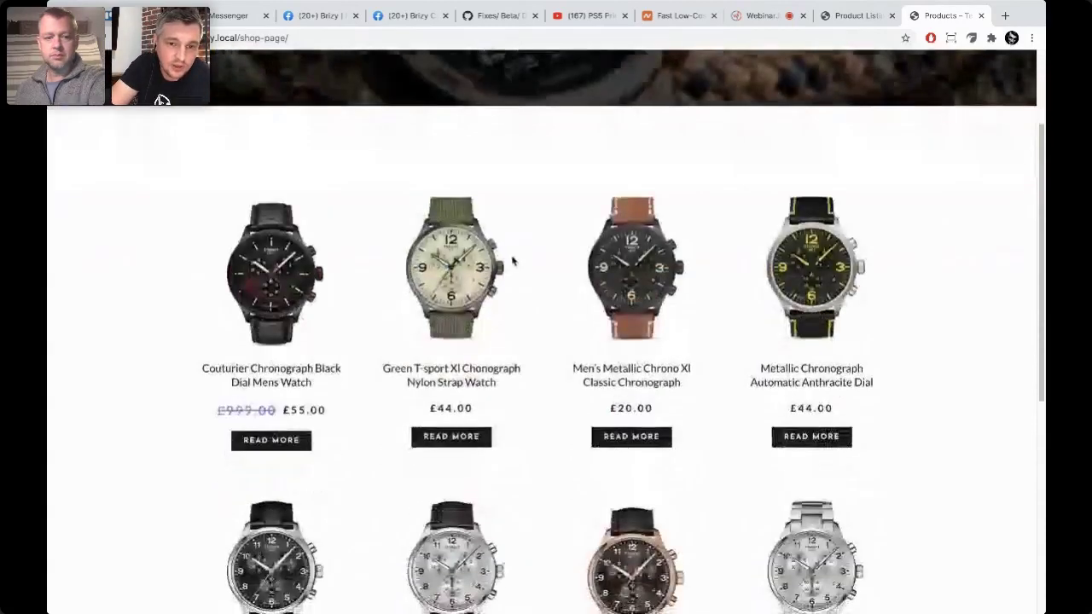
scroll(548, 279, "down", 2)
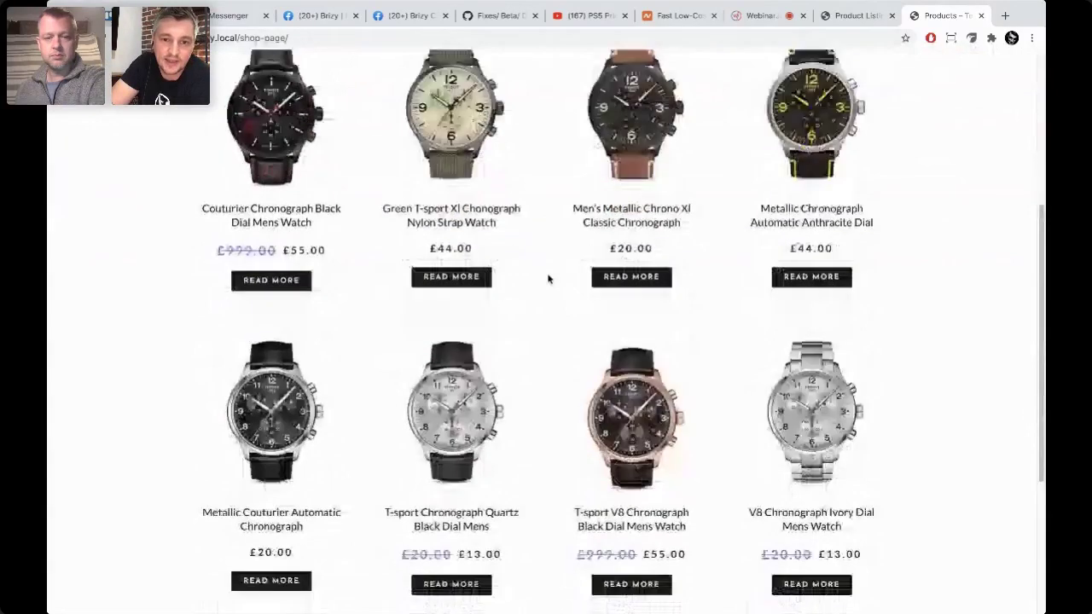
scroll(549, 279, "up", 4)
scroll(549, 279, "up", 3)
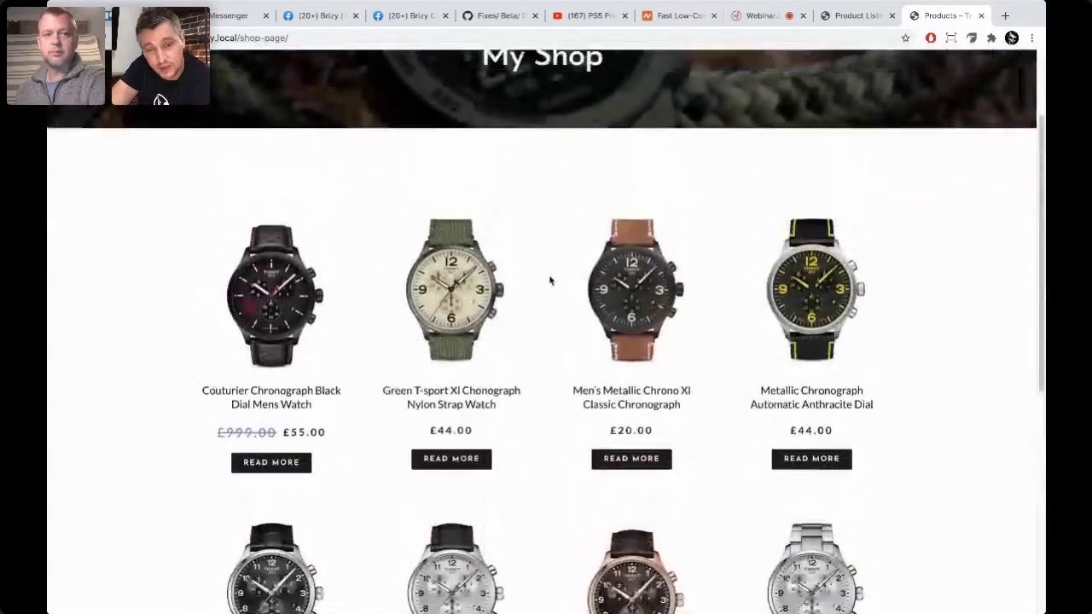
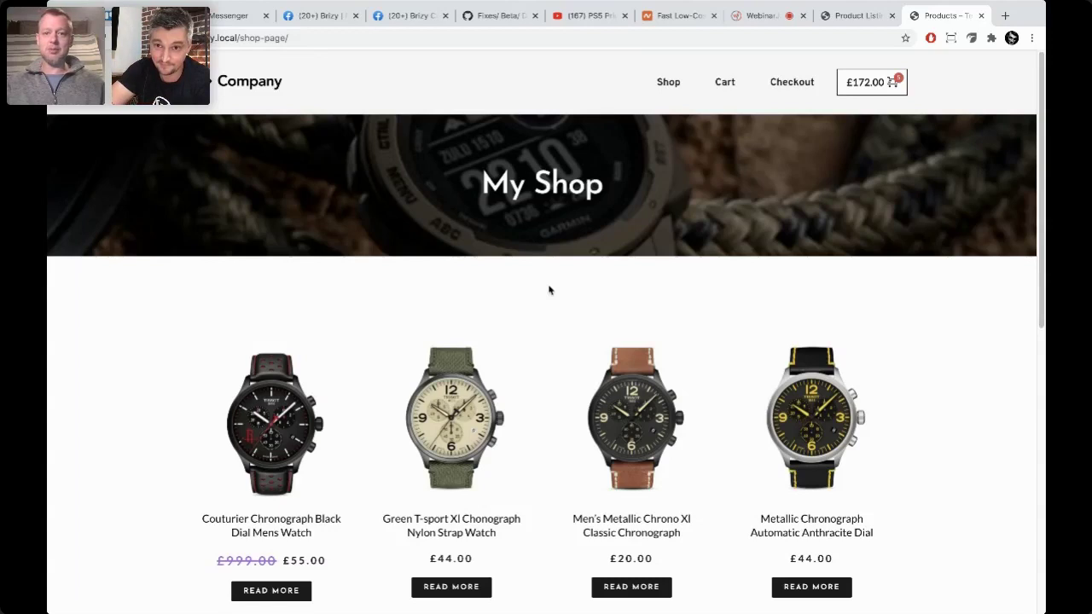
Step: Compare the Product Listing template with the live shop page, reviewing the My Shop heading, the product rows and the footer
left_click(850, 23)
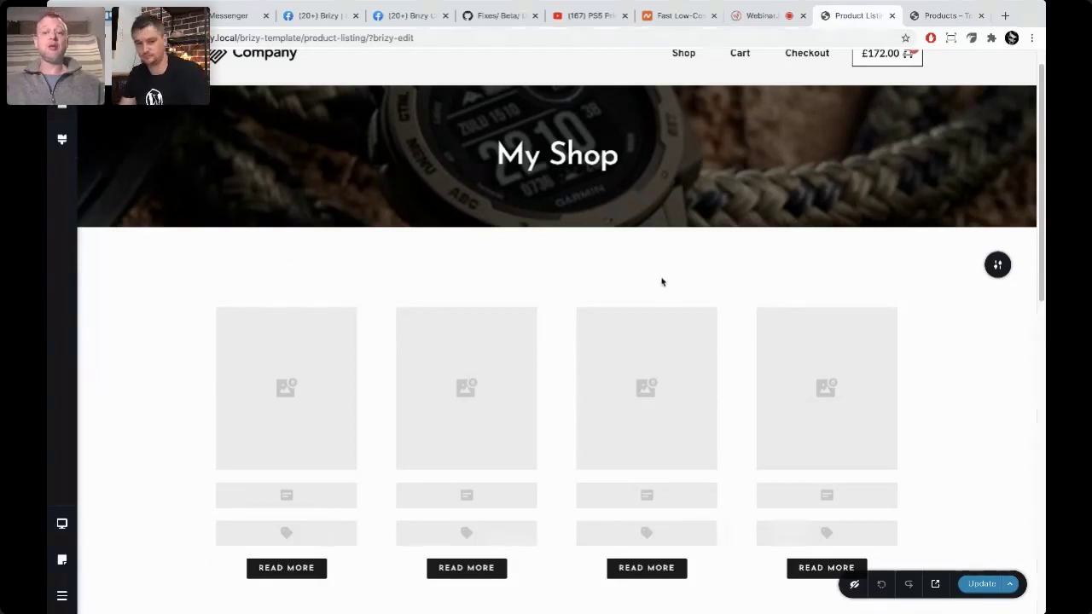
left_click(925, 17)
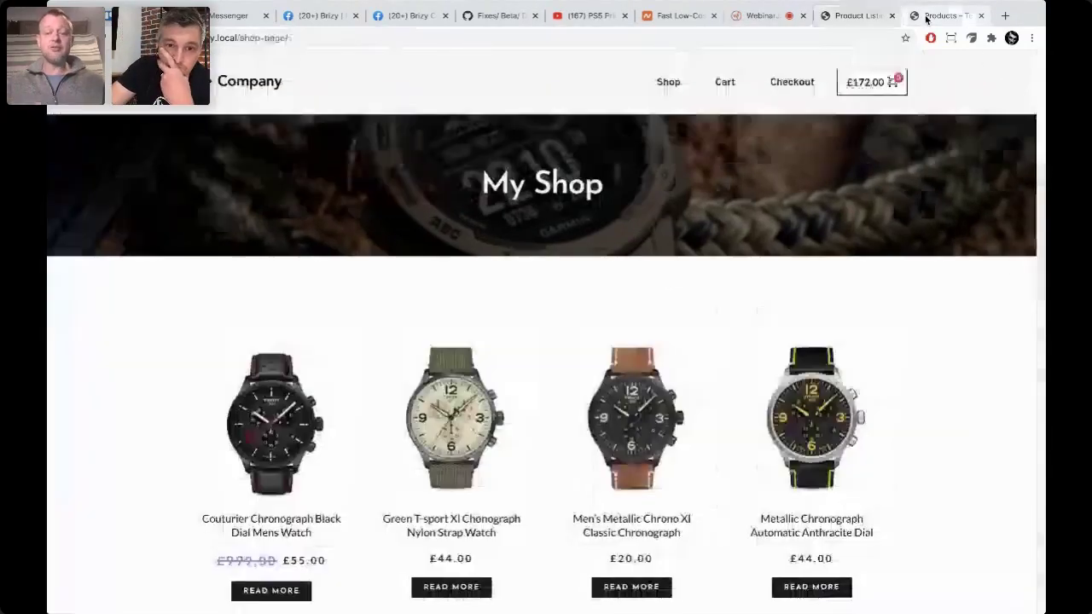
scroll(543, 295, "down", 5)
scroll(543, 296, "down", 2)
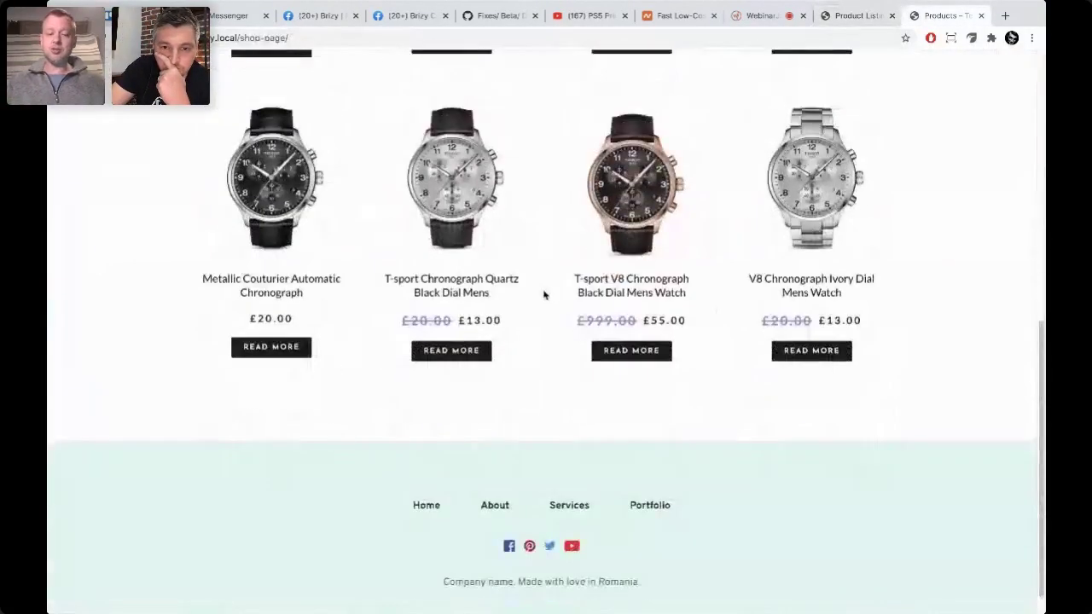
scroll(544, 295, "up", 6)
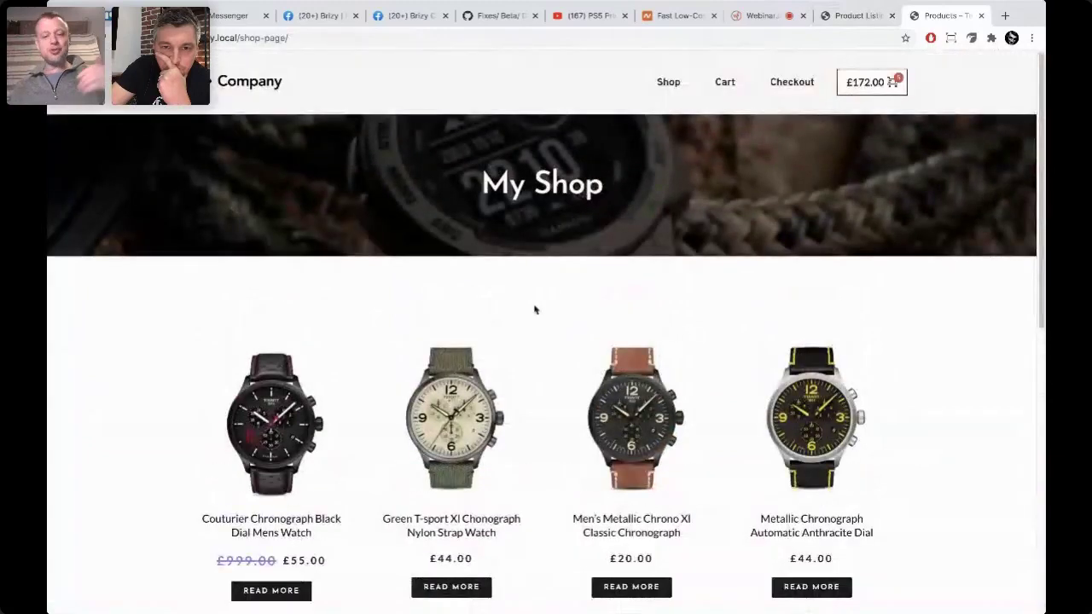
left_click_drag(478, 186, 634, 184)
left_click_drag(465, 185, 636, 192)
left_click(531, 218)
scroll(541, 312, "down", 1)
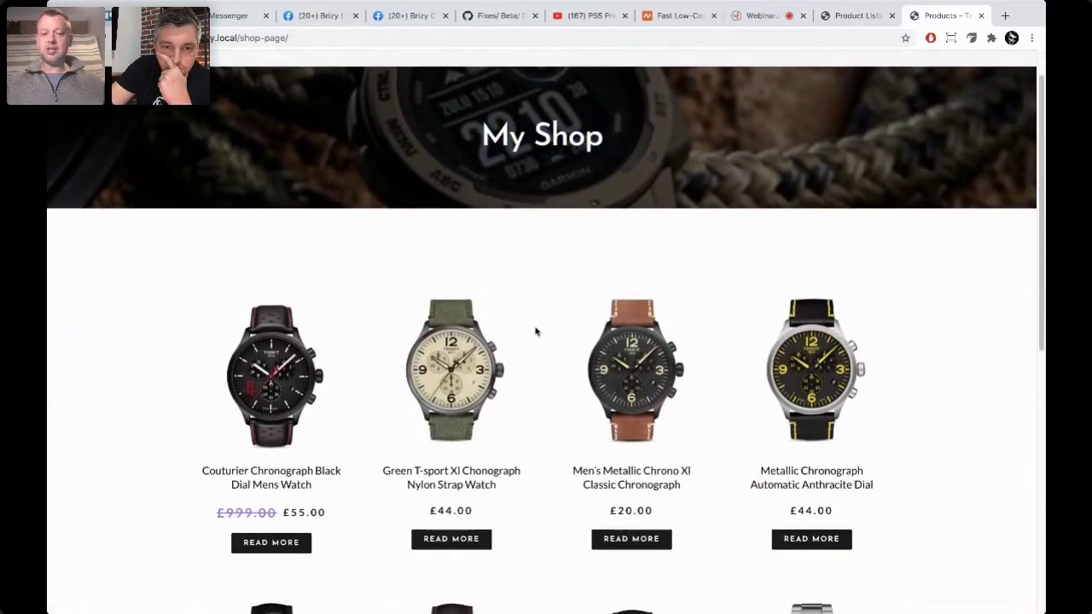
left_click_drag(185, 298, 549, 270)
left_click(549, 270)
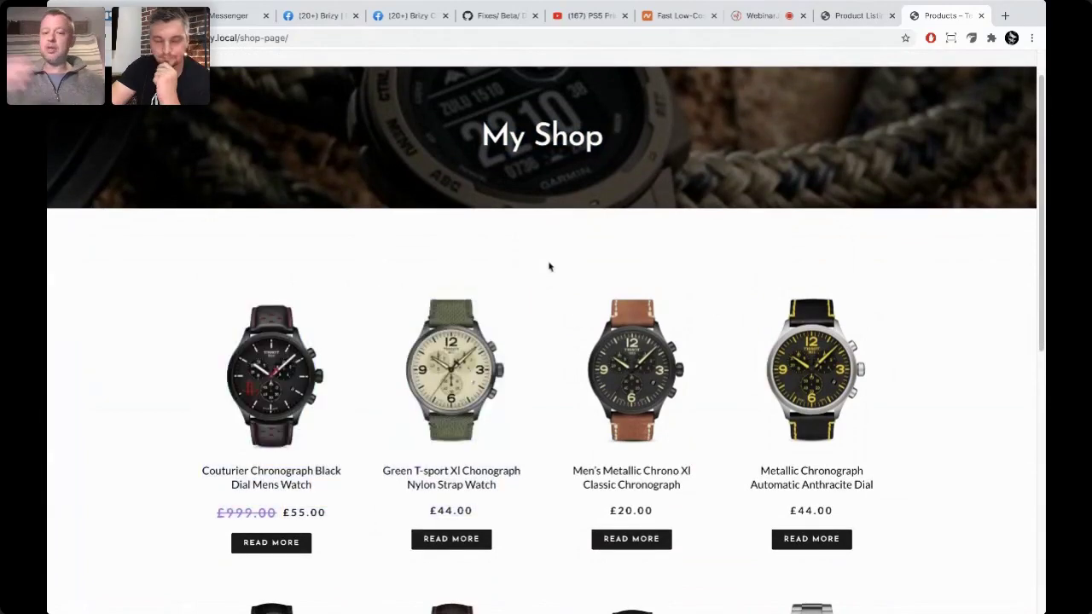
scroll(549, 269, "up", 1)
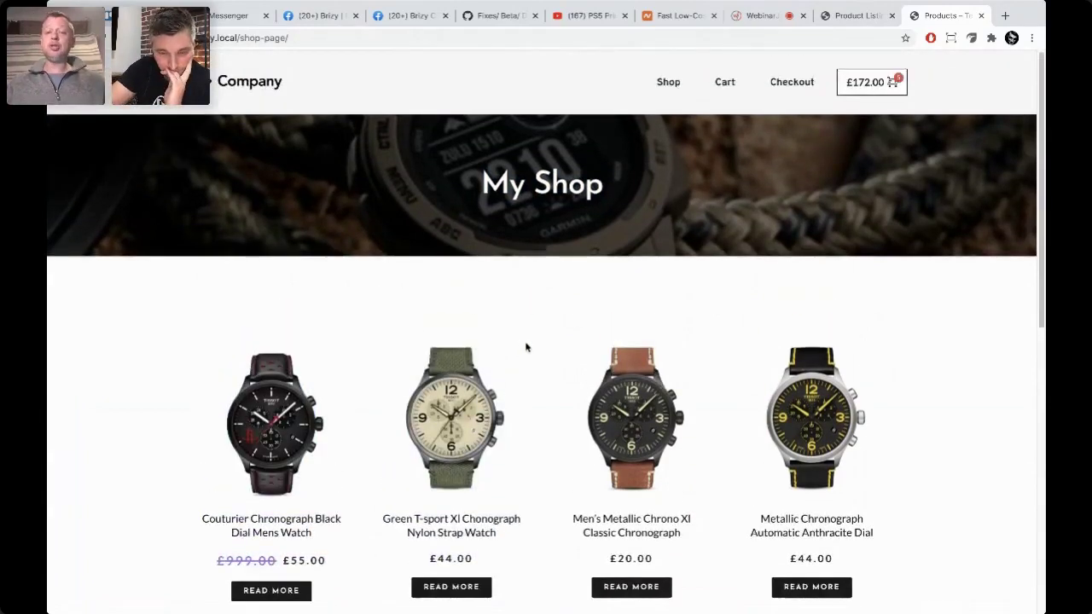
scroll(529, 344, "down", 1)
scroll(539, 342, "down", 4)
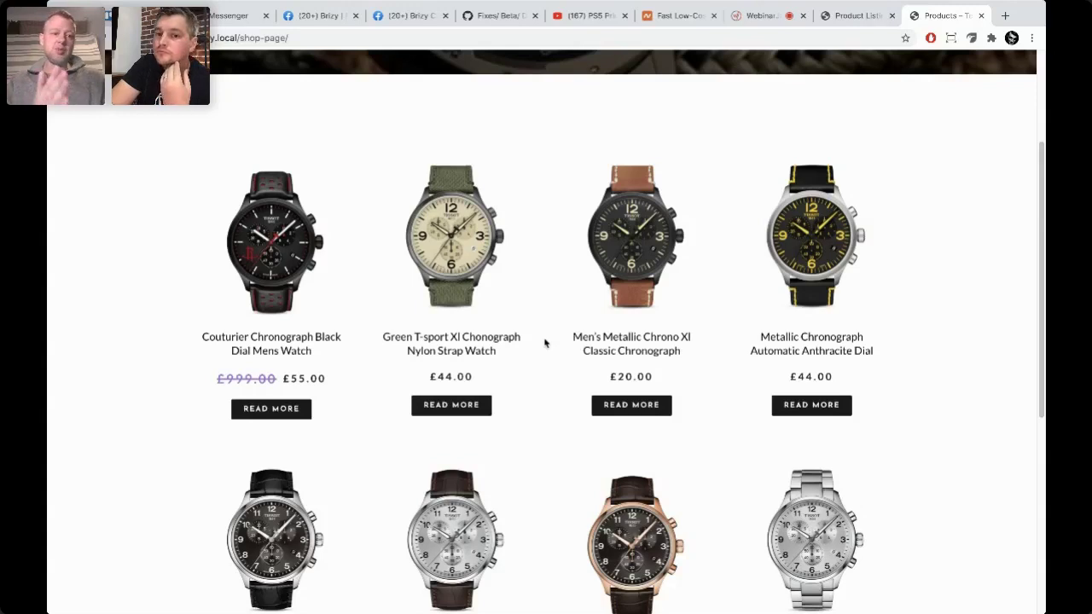
scroll(545, 343, "down", 3)
scroll(545, 343, "down", 2)
scroll(545, 343, "up", 6)
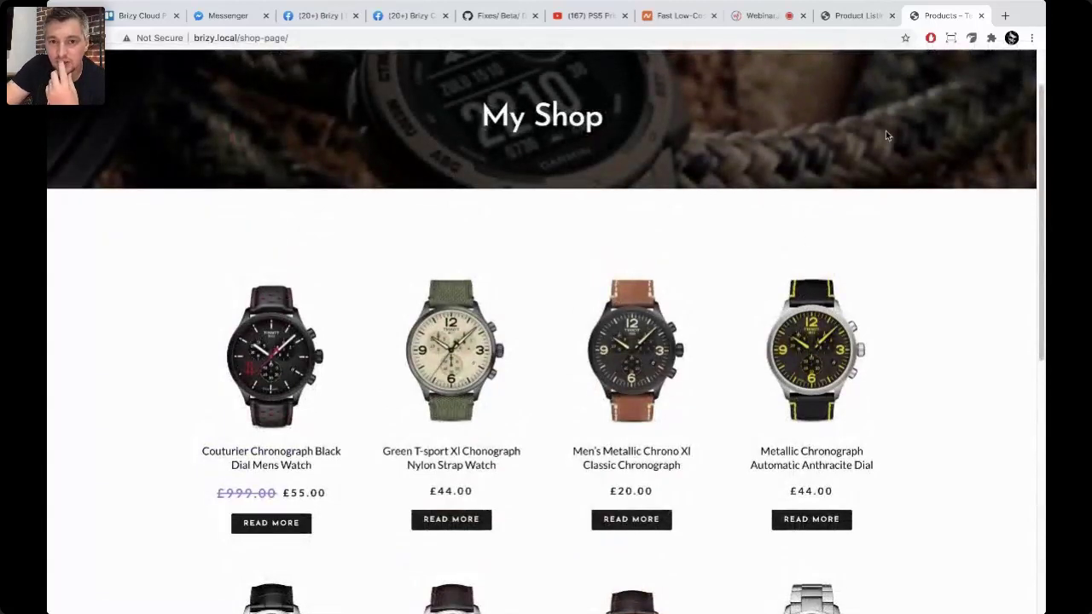
Step: Open the live Cart page from the site navigation and look through its contents
scroll(709, 126, "up", 2)
left_click(724, 83)
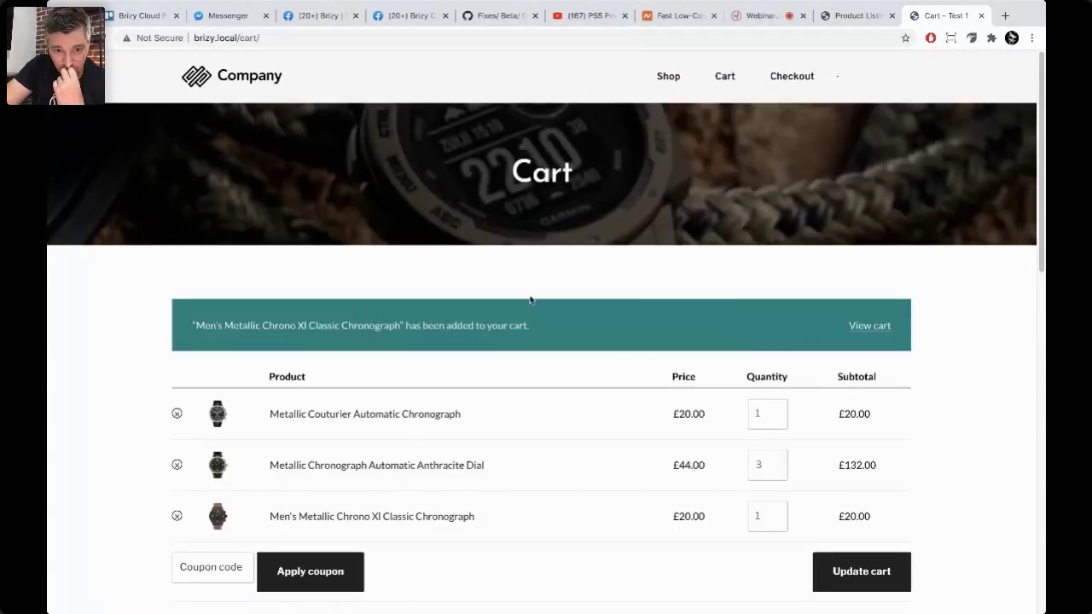
scroll(529, 300, "down", 5)
scroll(523, 374, "down", 3)
scroll(511, 251, "up", 8)
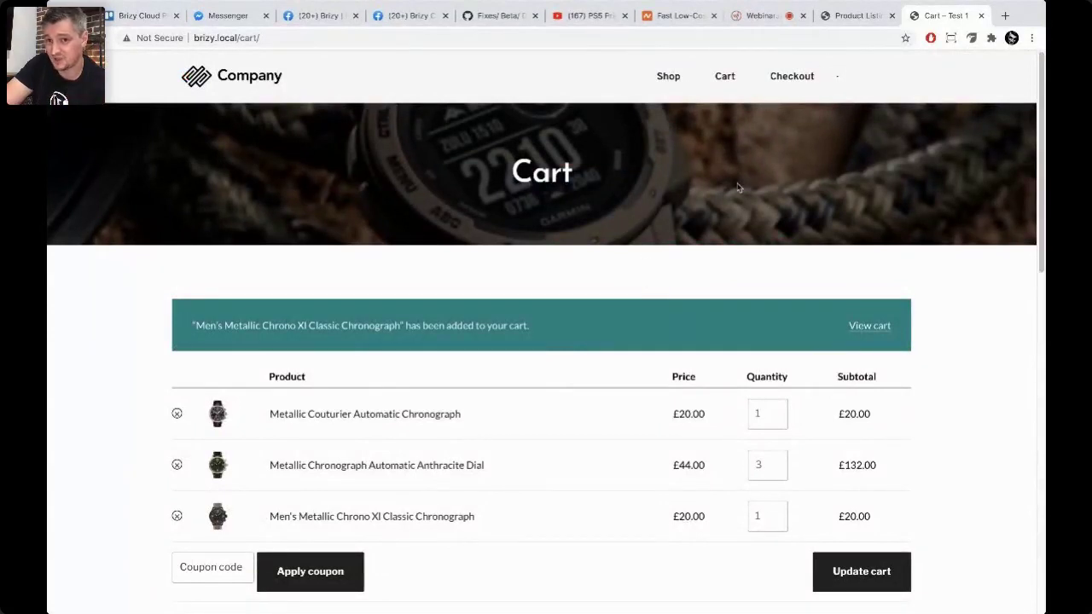
Step: Return to the Product Listing editor and leave it for the template's WordPress dashboard page
left_click(840, 17)
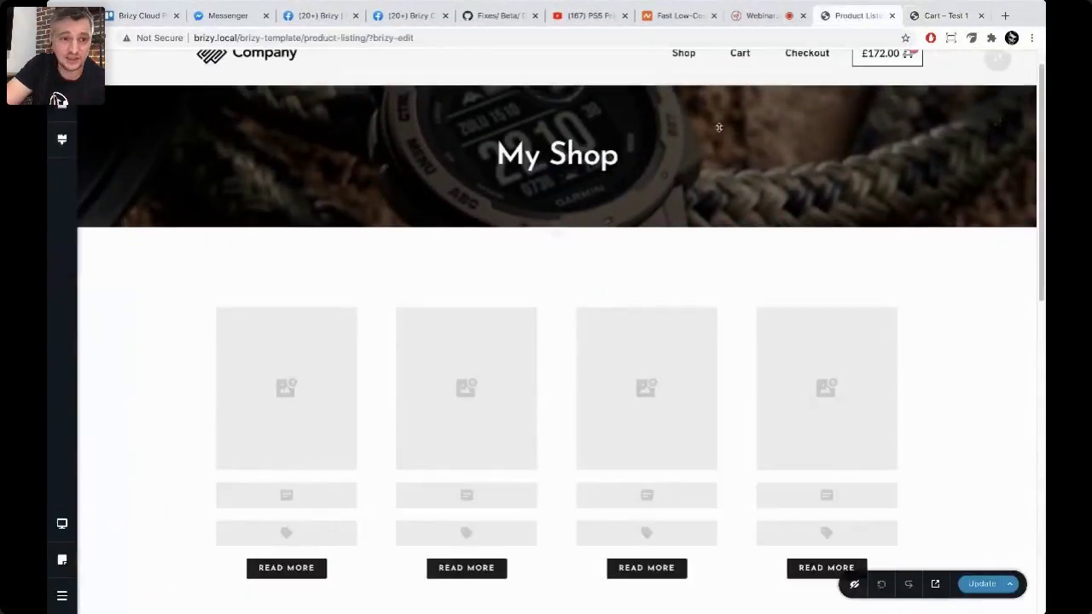
left_click(60, 597)
left_click(119, 592)
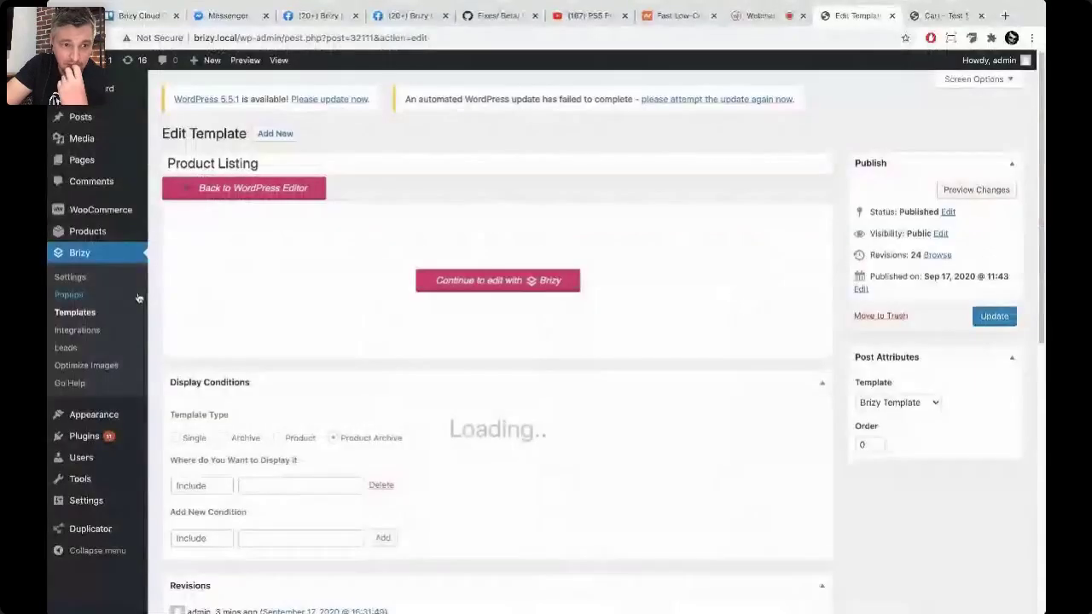
Step: Open the Cart page from the WordPress pages list for editing with Brizy
left_click(91, 159)
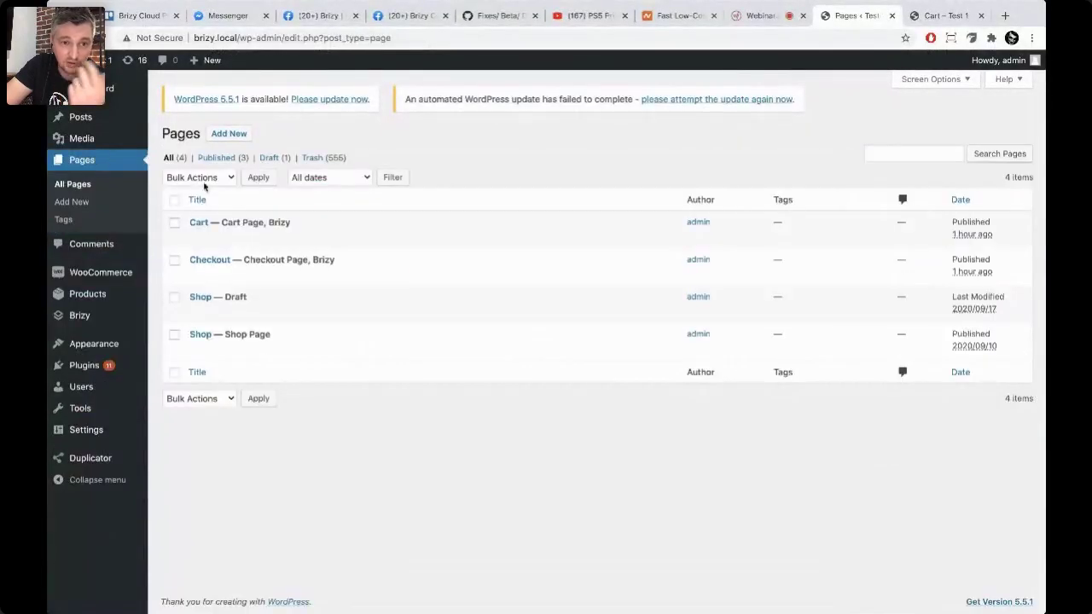
mouse_move(201, 226)
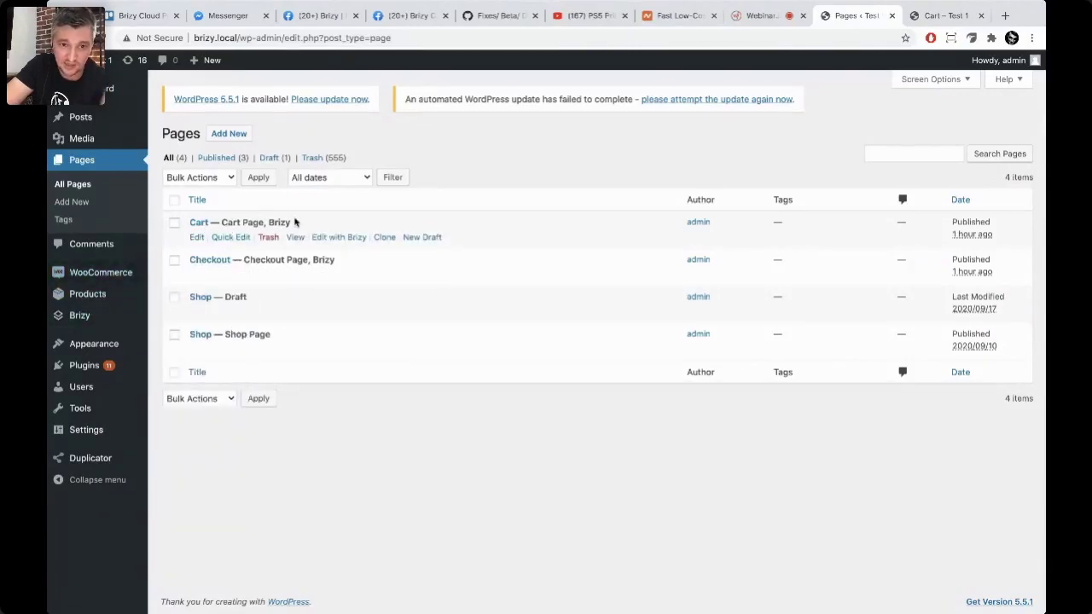
left_click(338, 238)
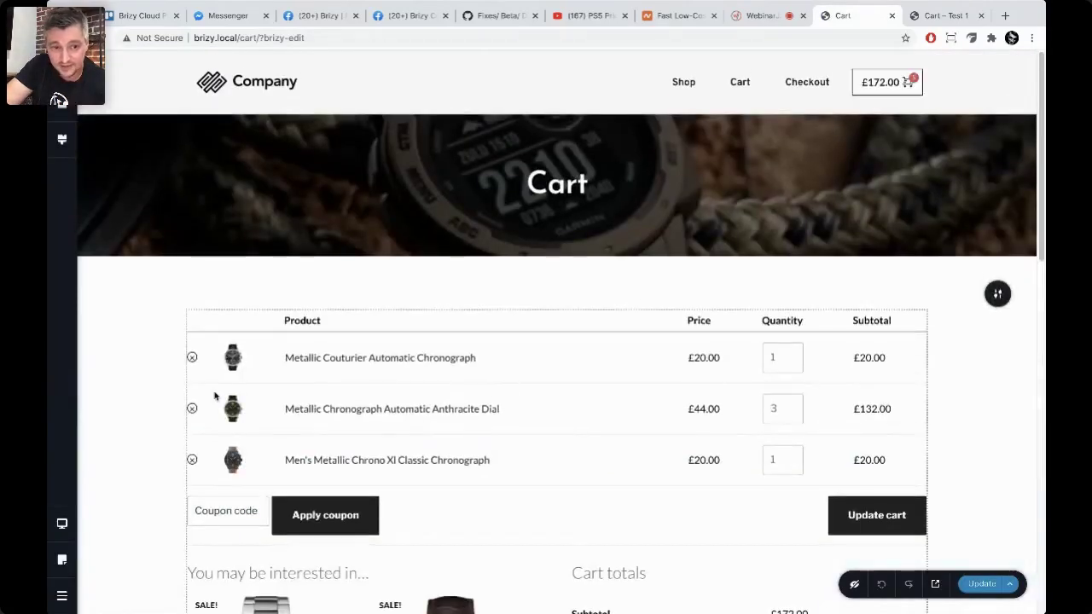
Step: Browse the available page elements down to the Product and WooCommerce groups
left_click(59, 101)
scroll(165, 383, "down", 6)
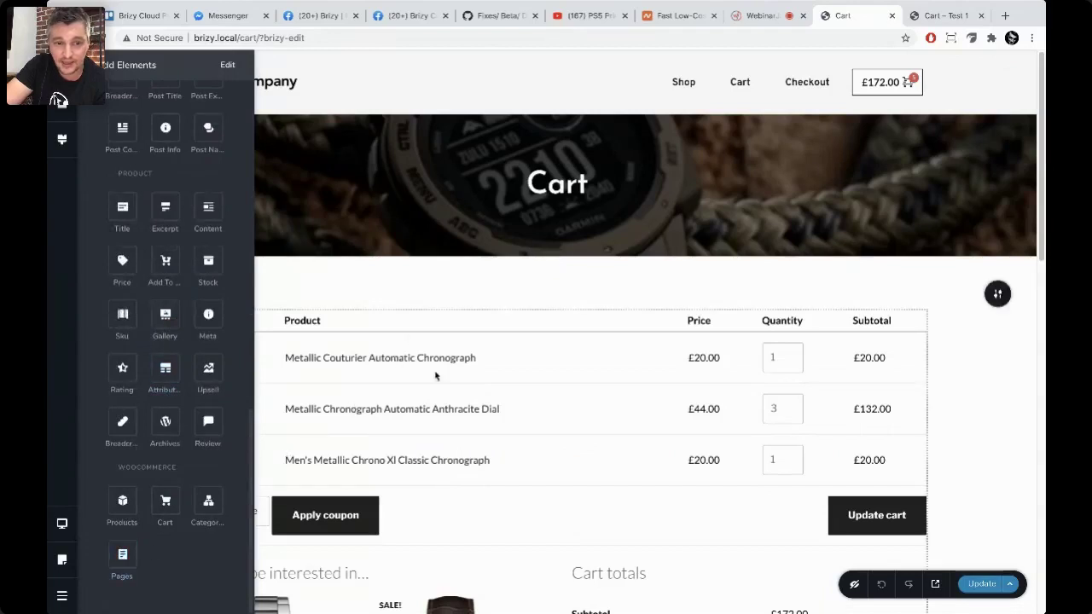
left_click(512, 349)
Step: Review the WooCommerce page types offered for the cart element without changing the selection
mouse_move(504, 288)
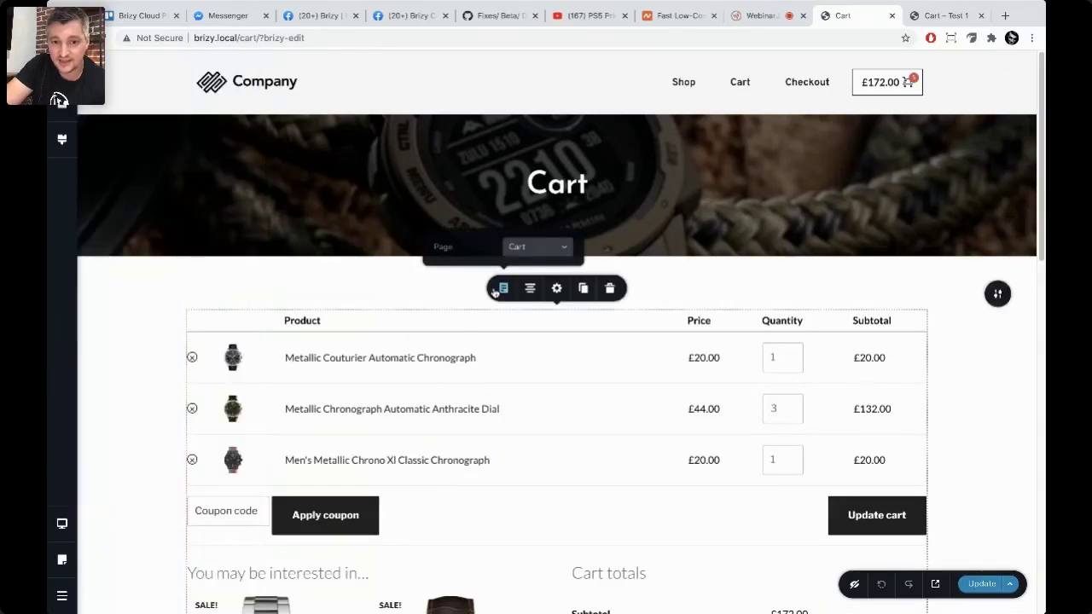
left_click(534, 249)
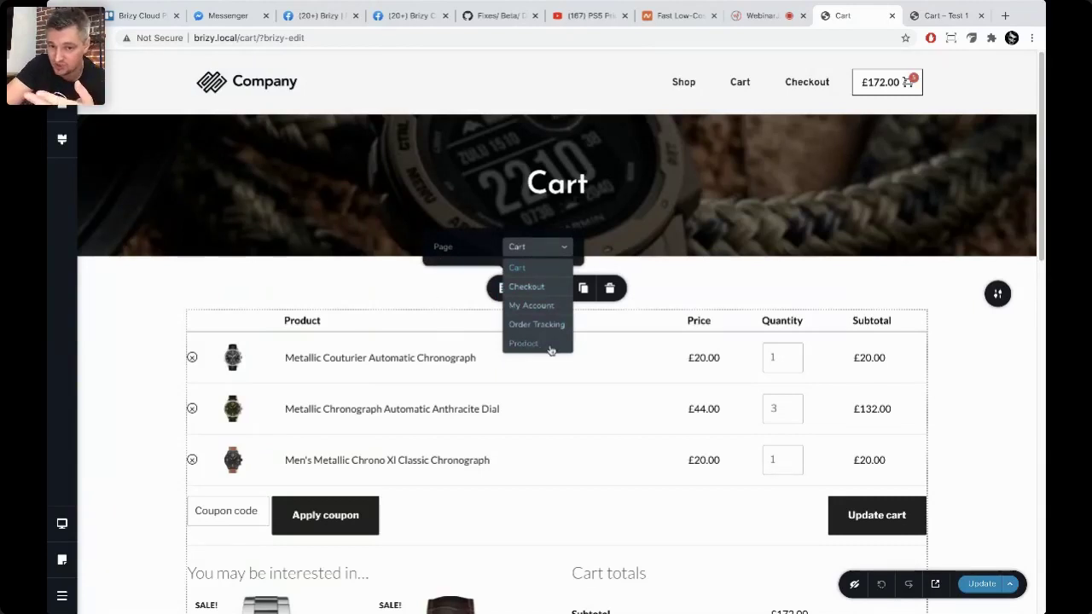
left_click(398, 280)
left_click(577, 373)
left_click(504, 290)
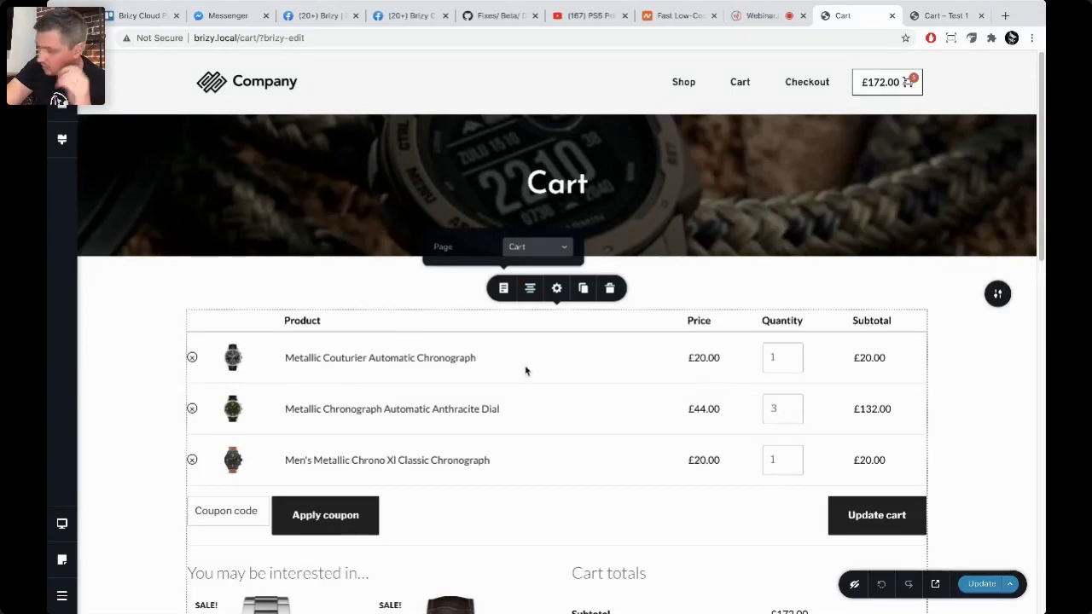
left_click(538, 249)
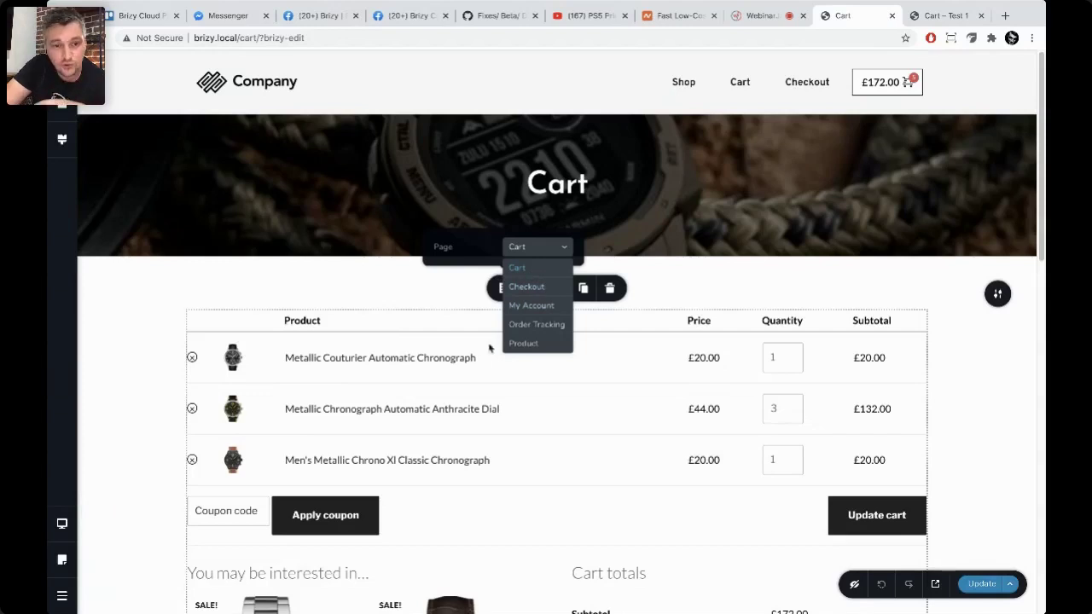
left_click(413, 371)
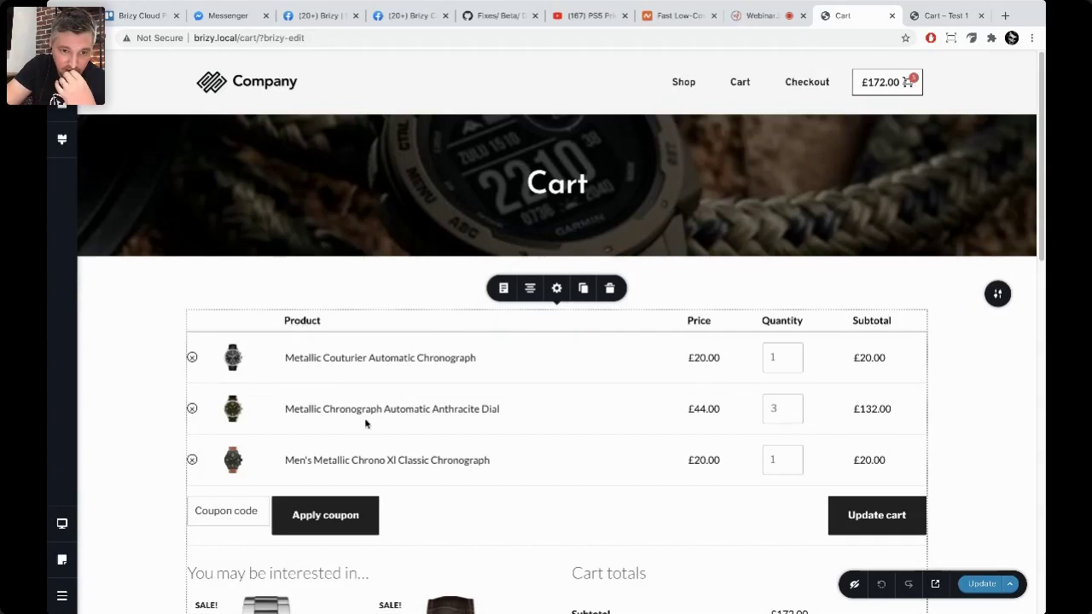
Step: Look through the Cart page layout, including the coupon field, suggested products and cart totals
scroll(394, 482, "down", 1)
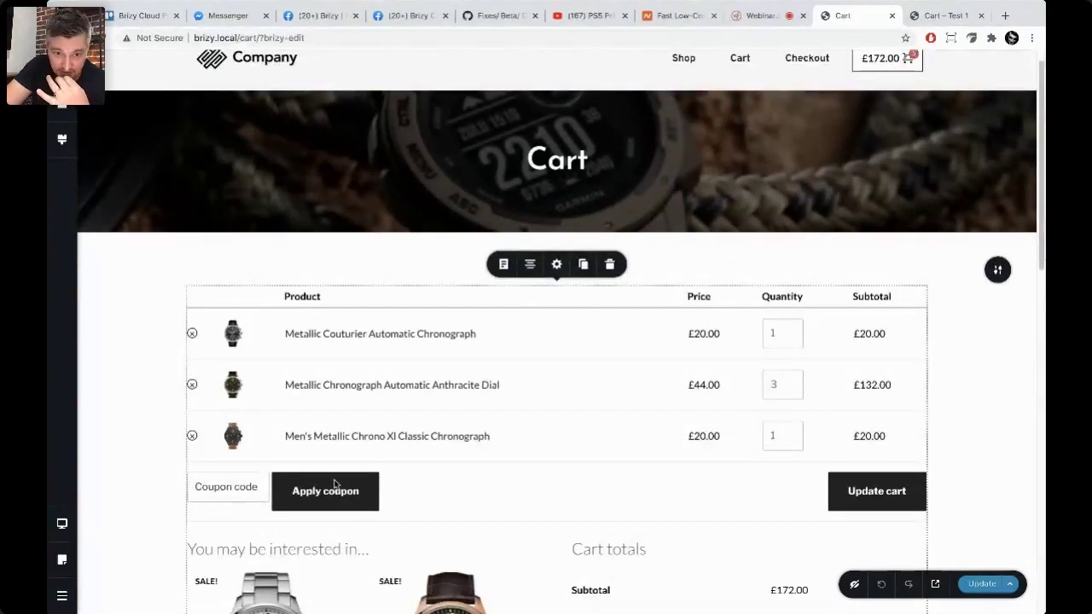
scroll(541, 438, "down", 7)
scroll(515, 369, "up", 4)
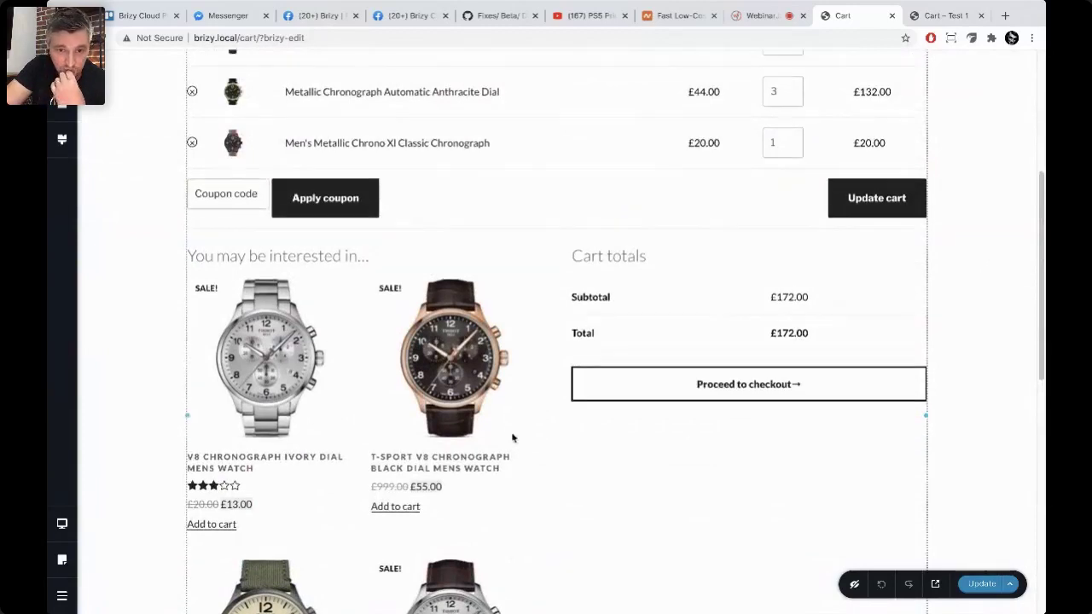
scroll(512, 439, "up", 4)
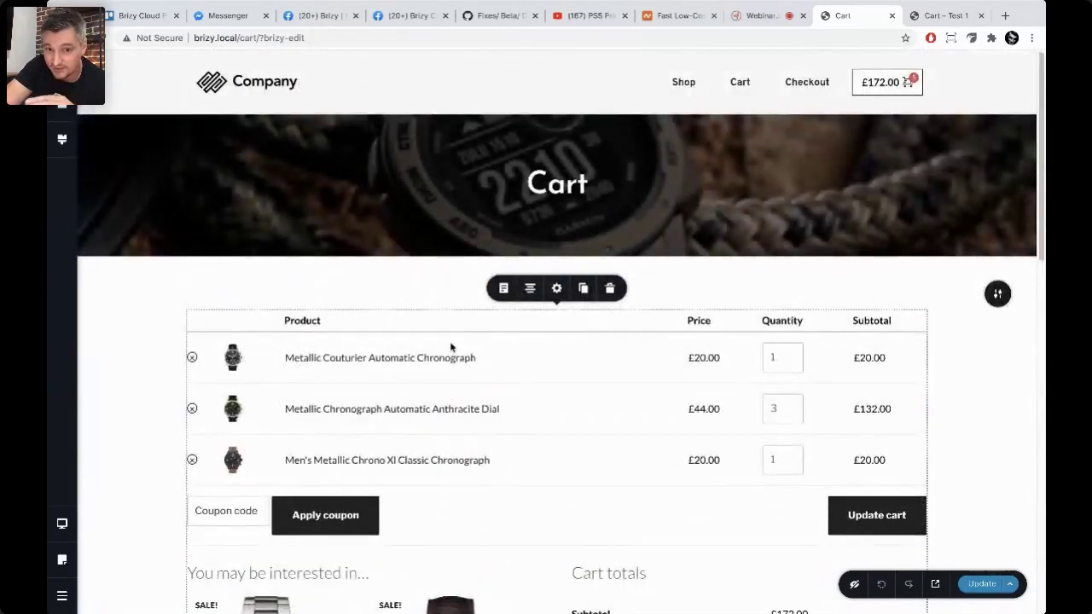
Step: Choose Cart as the page type shown by the WooCommerce pages element
left_click(504, 289)
left_click(536, 247)
left_click(540, 269)
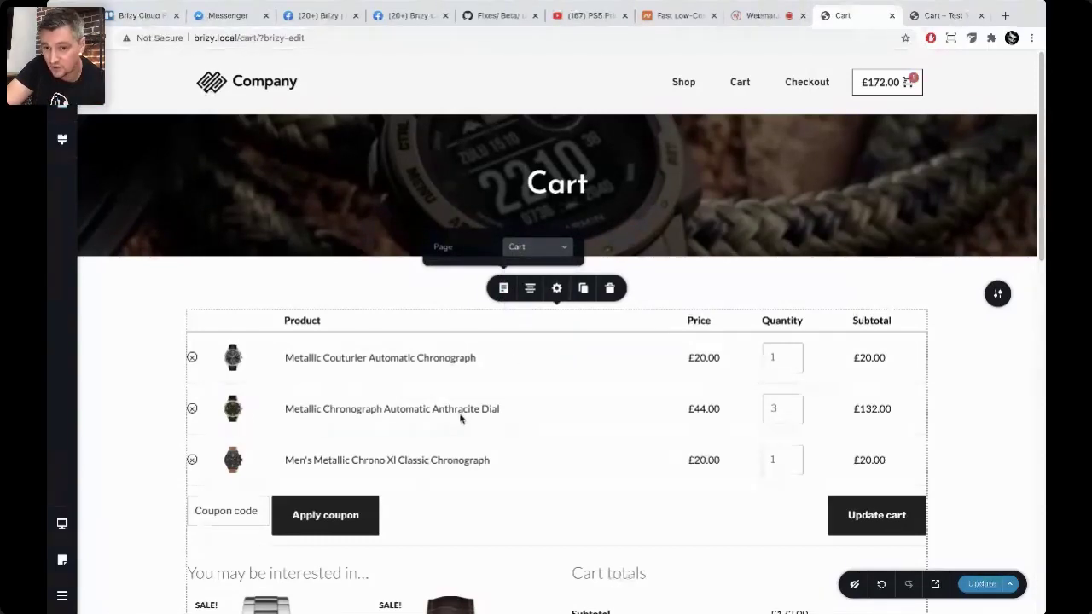
left_click(998, 422)
left_click(717, 465)
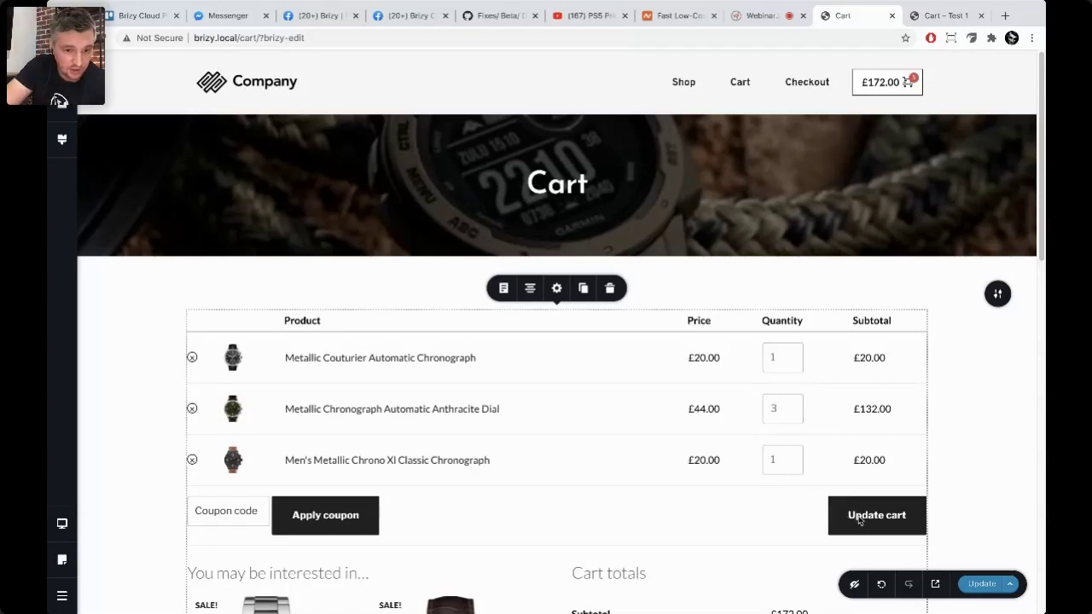
Step: Switch the element's page type to Checkout to preview its form, and set it back to Cart
left_click(503, 288)
left_click(538, 253)
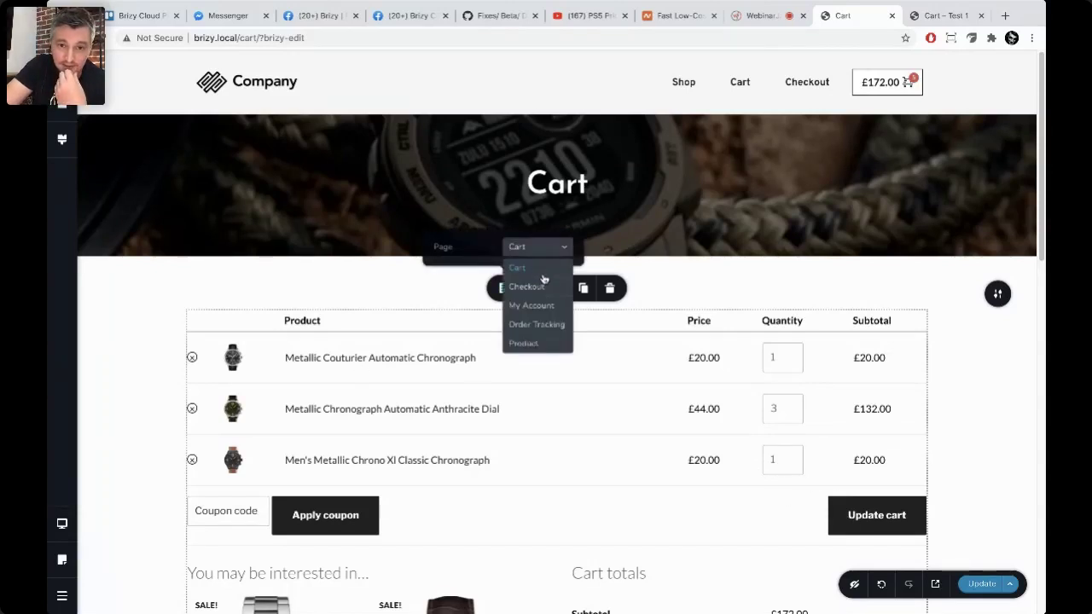
left_click(545, 286)
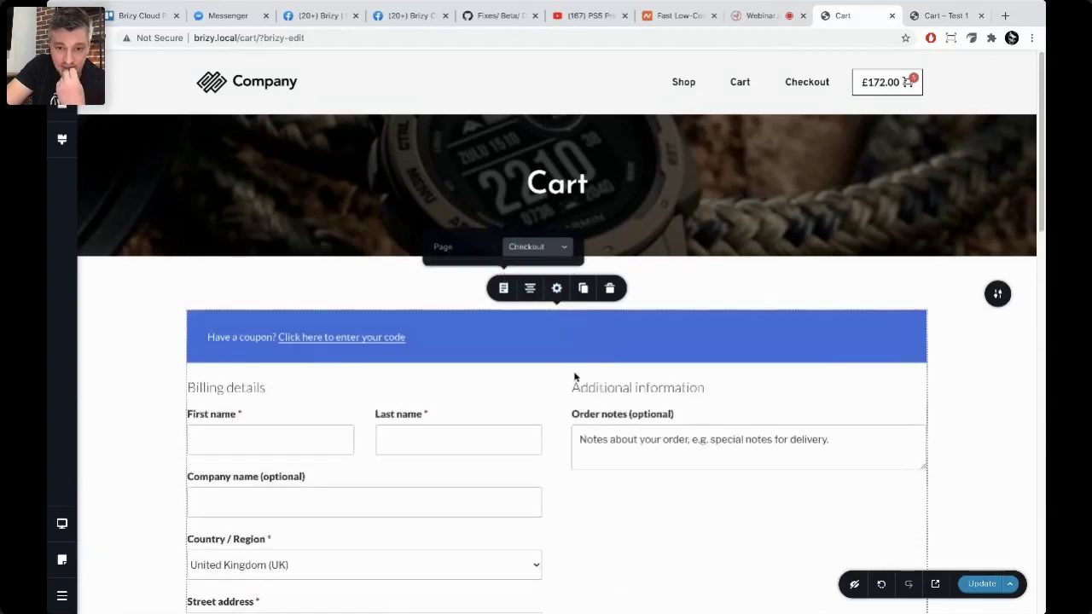
left_click(535, 256)
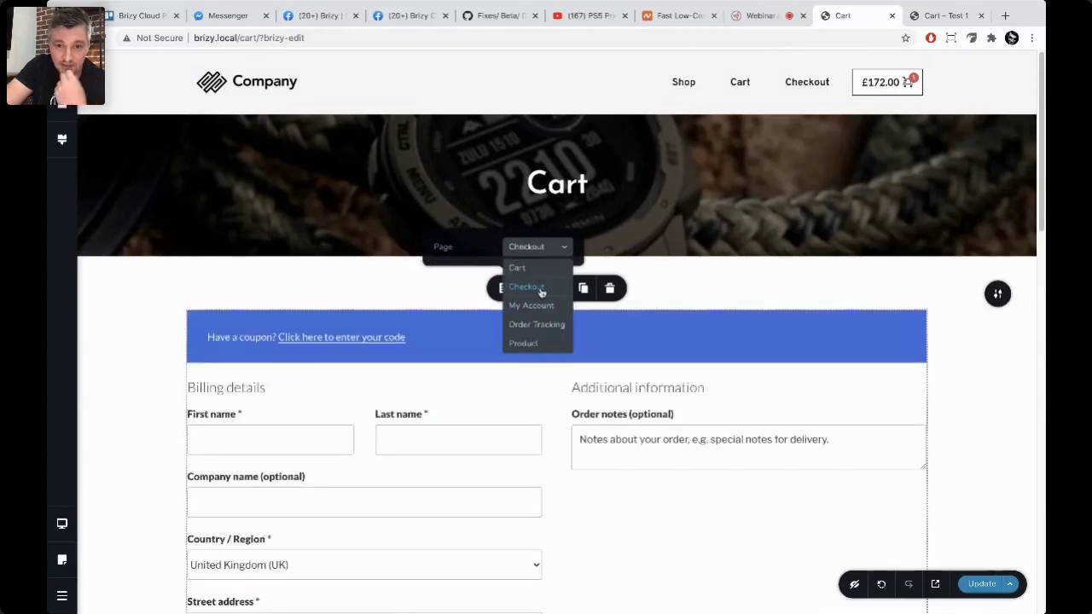
left_click(540, 271)
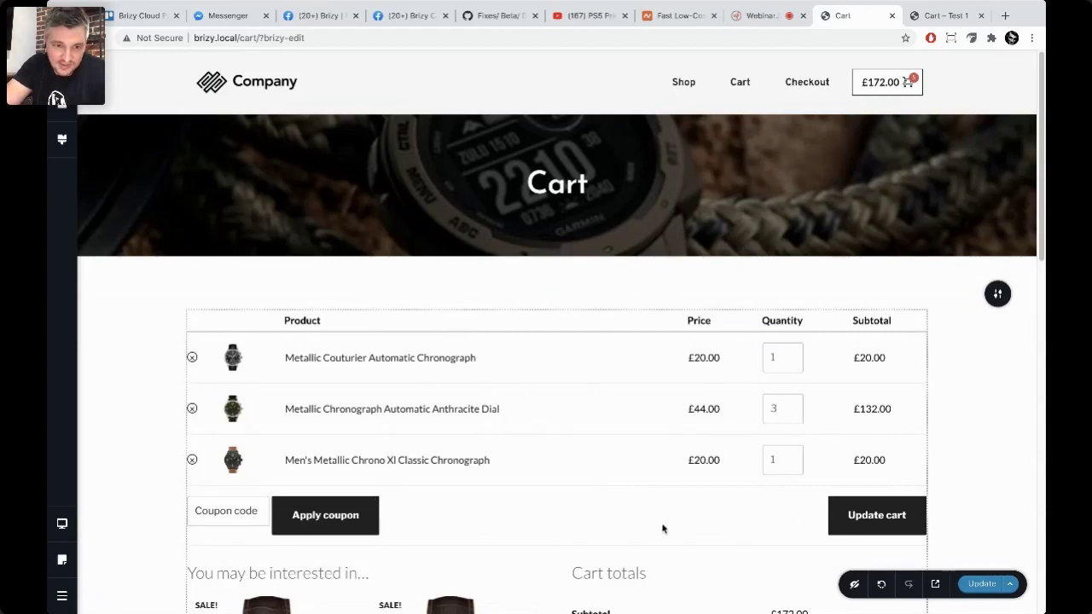
Step: Leave the Cart page editor for the page's WordPress dashboard screen and glance at the live Cart page
scroll(503, 402, "down", 3)
scroll(512, 410, "up", 3)
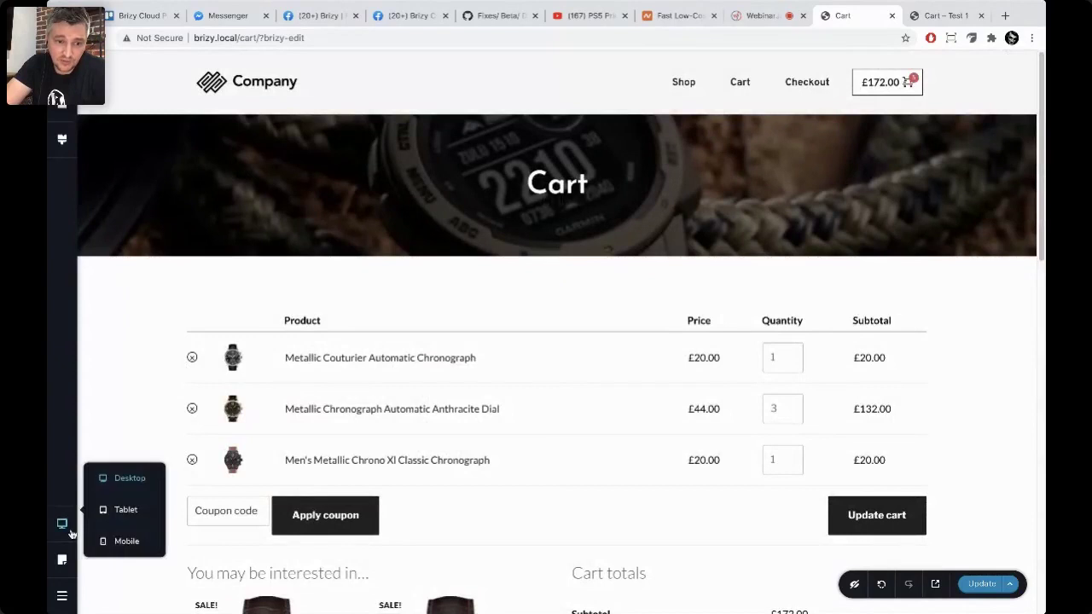
mouse_move(81, 600)
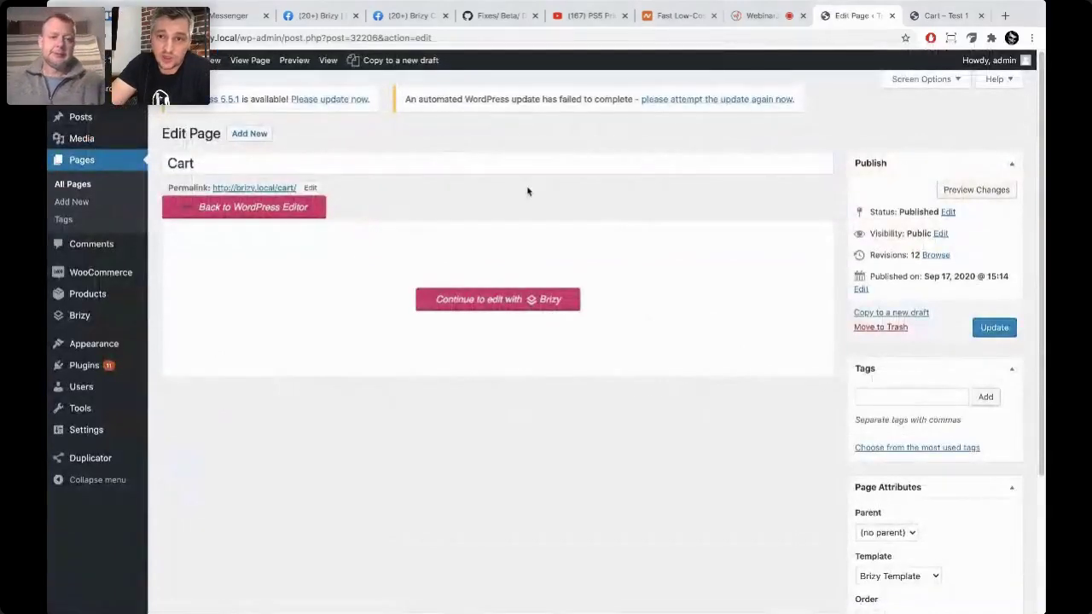
left_click(944, 18)
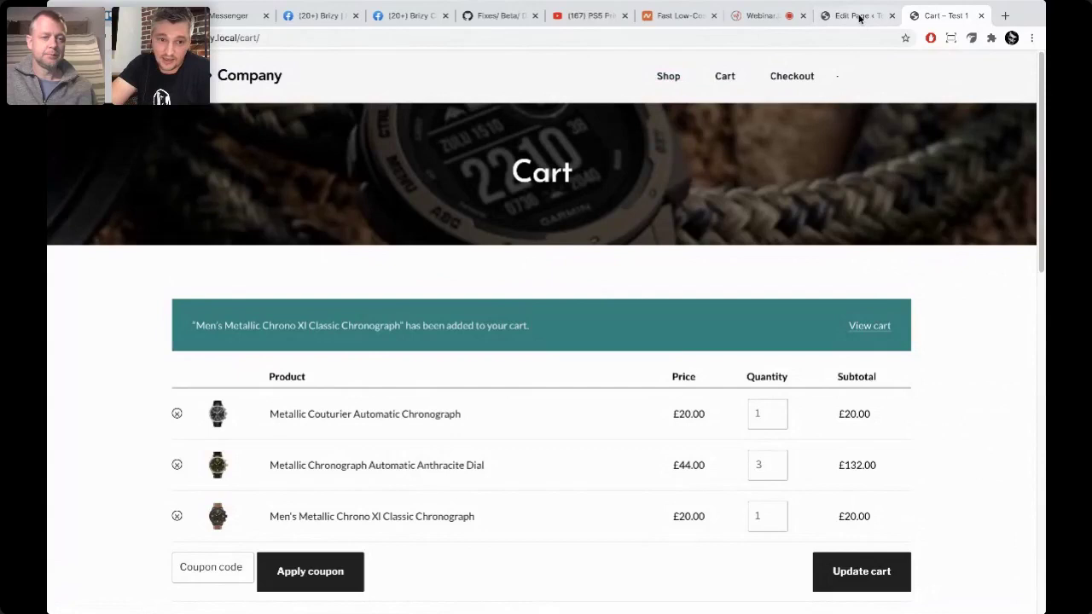
key("ctrl+shift+Tab")
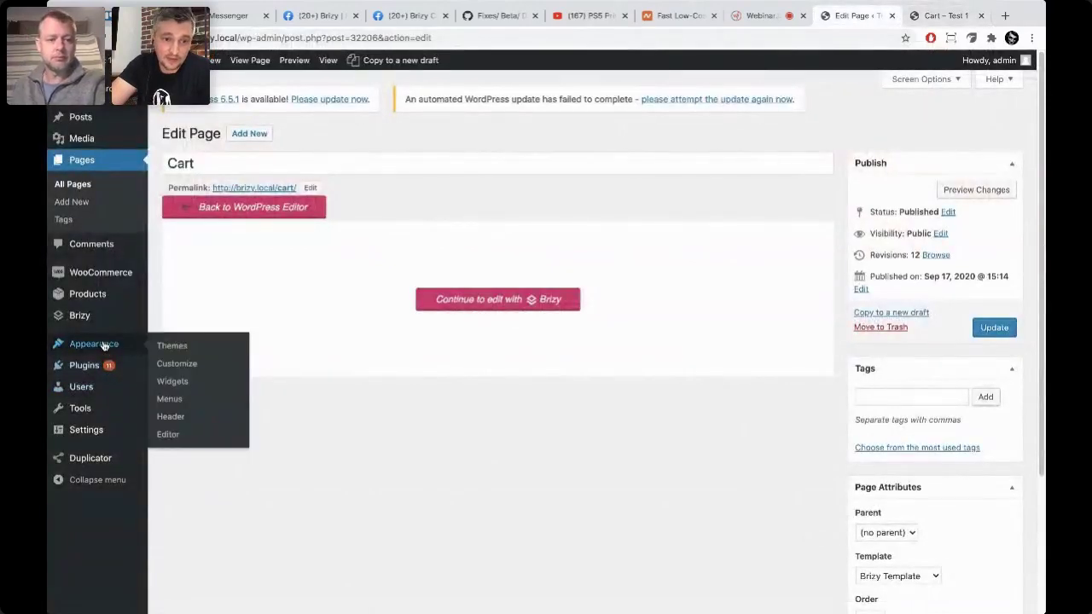
Step: Open the Product Details template from the Brizy templates list for editing with Brizy
mouse_move(98, 320)
left_click(177, 353)
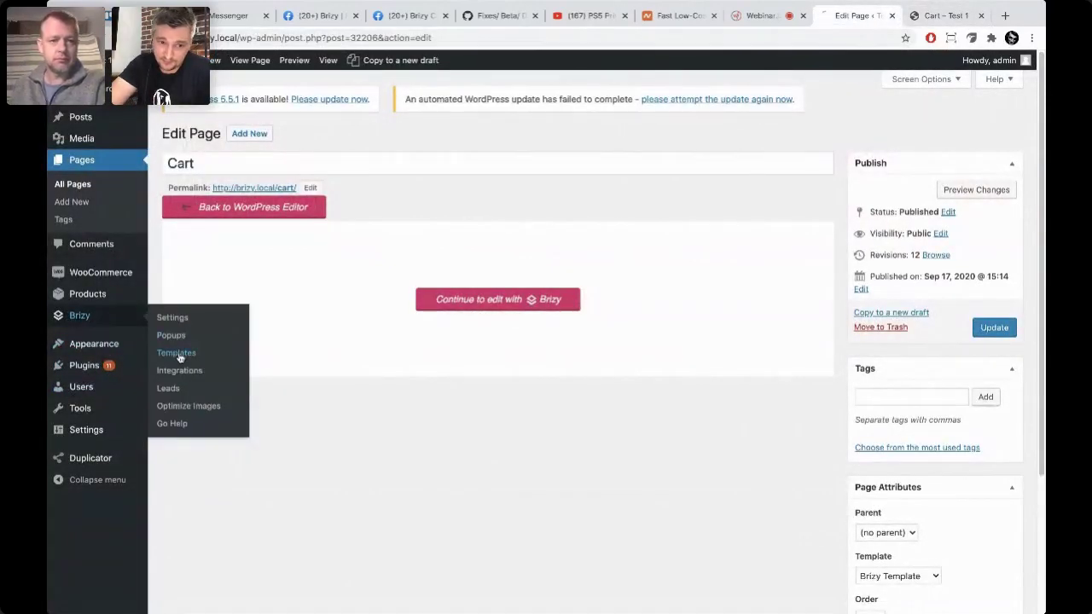
mouse_move(287, 273)
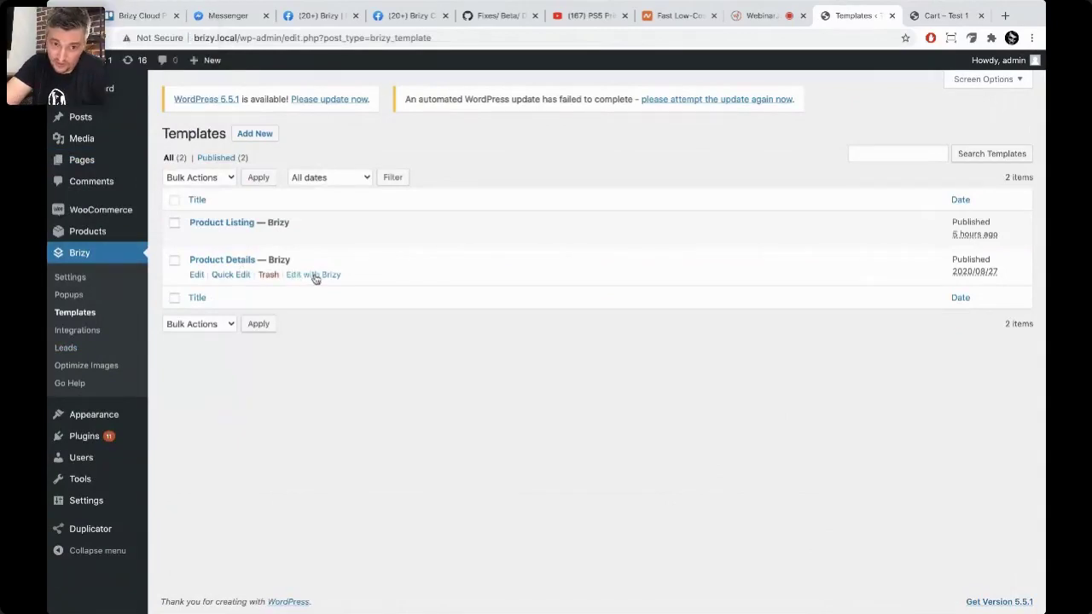
left_click(314, 276)
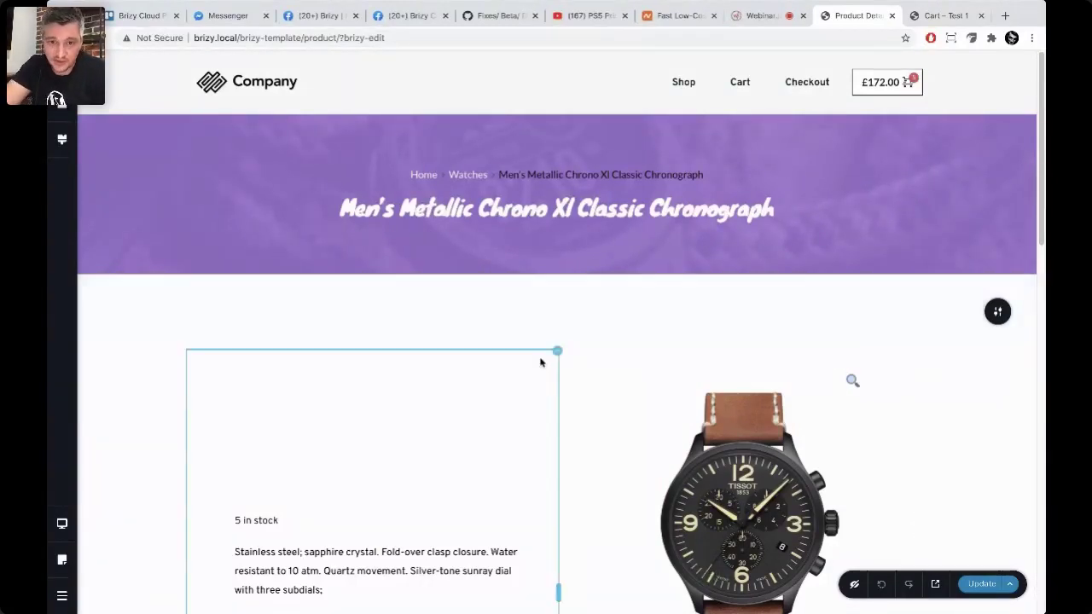
Step: Examine the Product Details template layout and the product and WooCommerce elements available for it
scroll(540, 363, "down", 1)
scroll(532, 402, "down", 3)
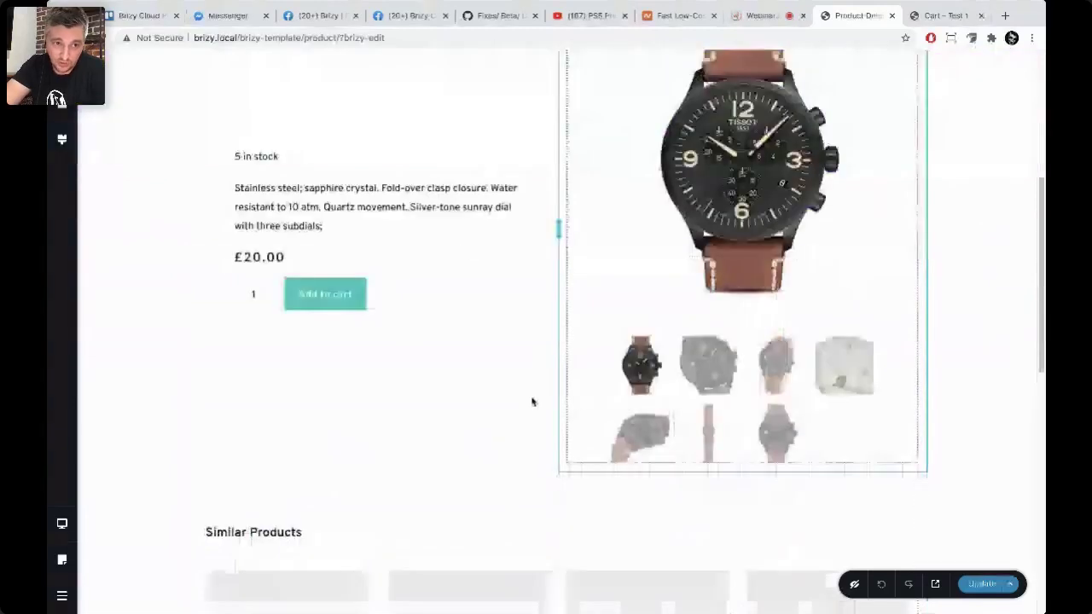
left_click(61, 99)
scroll(163, 418, "down", 10)
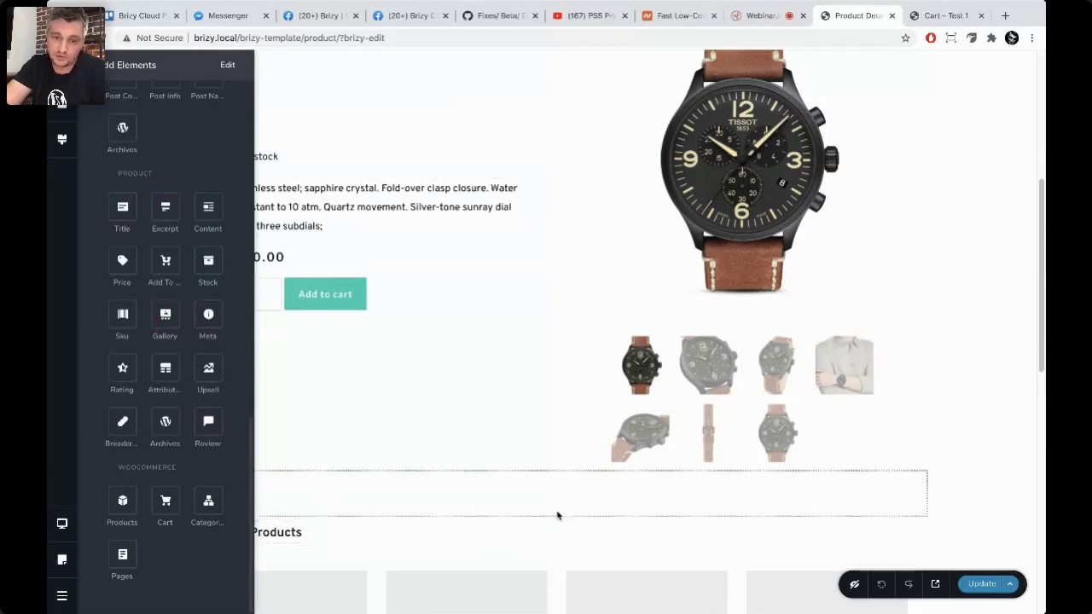
scroll(558, 514, "up", 4)
left_click(631, 411)
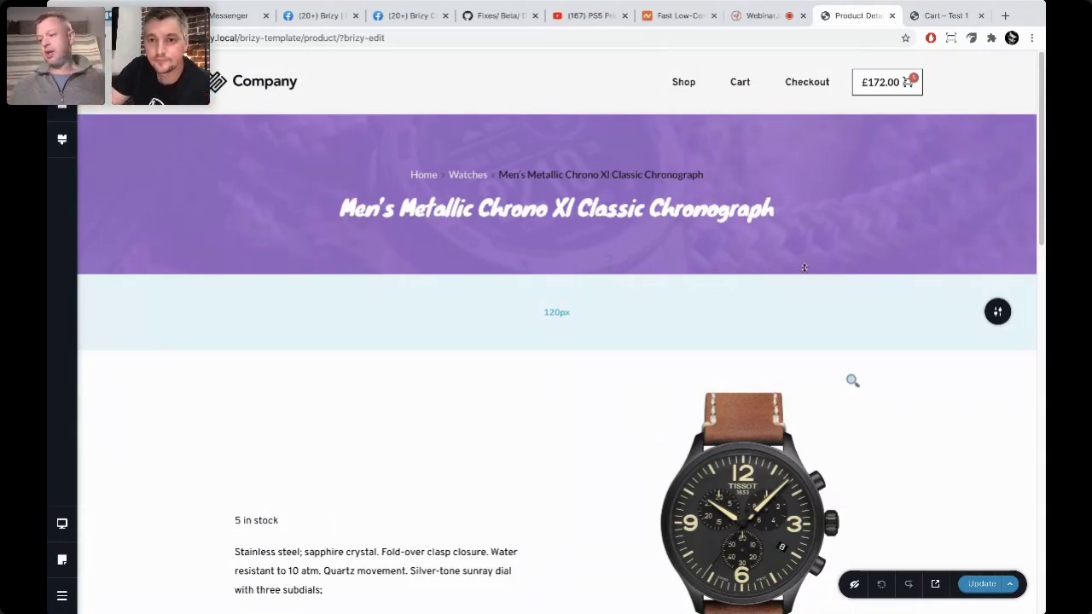
Step: Review the live Cart page again, looking over the cart items and the sections below them
left_click(940, 17)
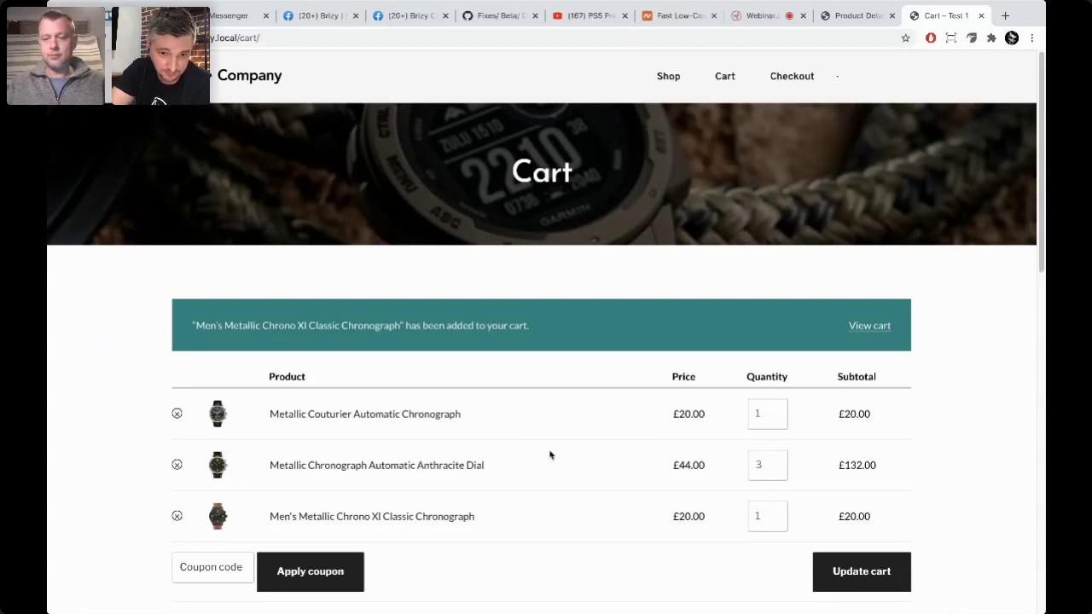
scroll(574, 436, "down", 1)
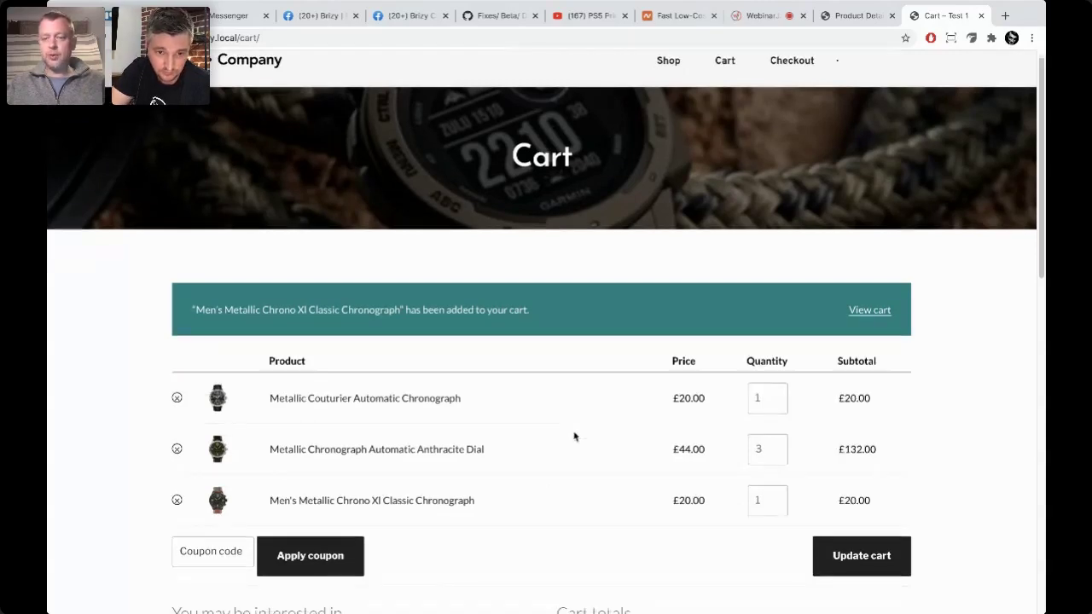
scroll(574, 436, "down", 6)
scroll(574, 435, "up", 7)
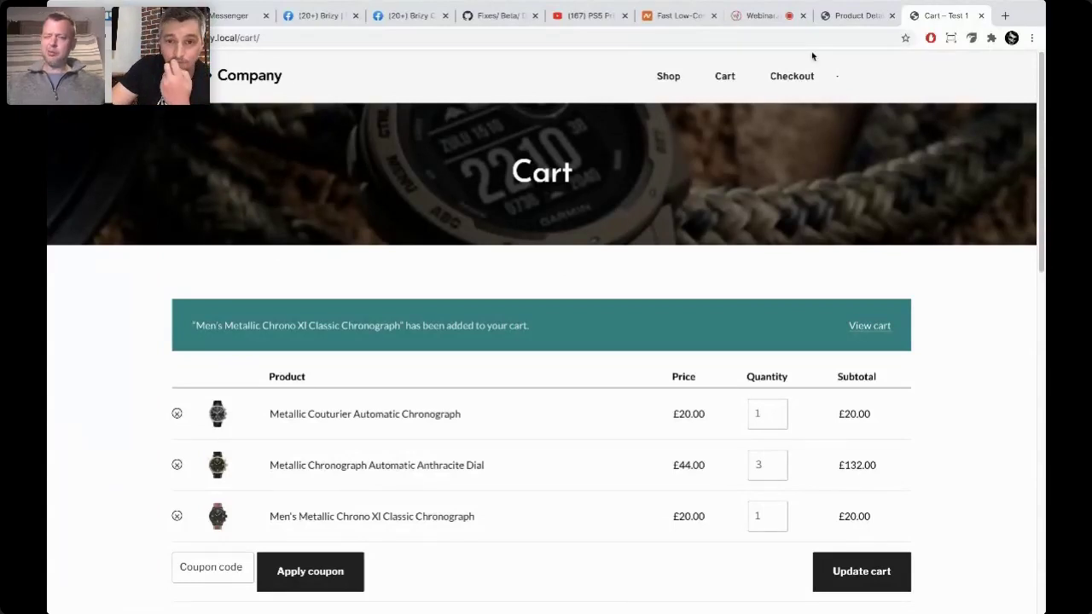
Step: Return to the Product Details editor and switch to the webinar's browser tab
left_click(845, 17)
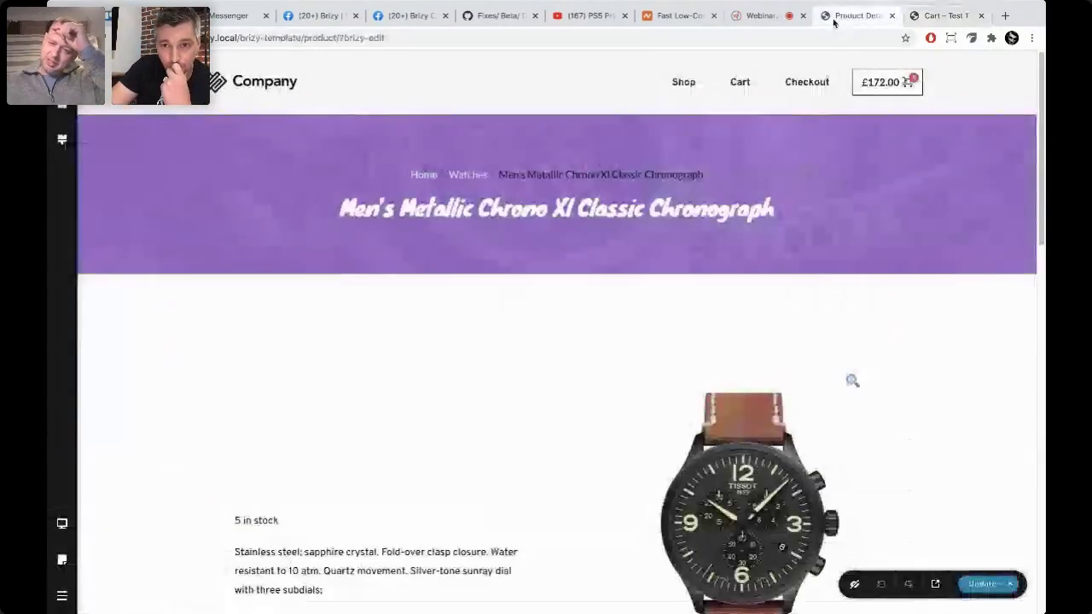
left_click(774, 23)
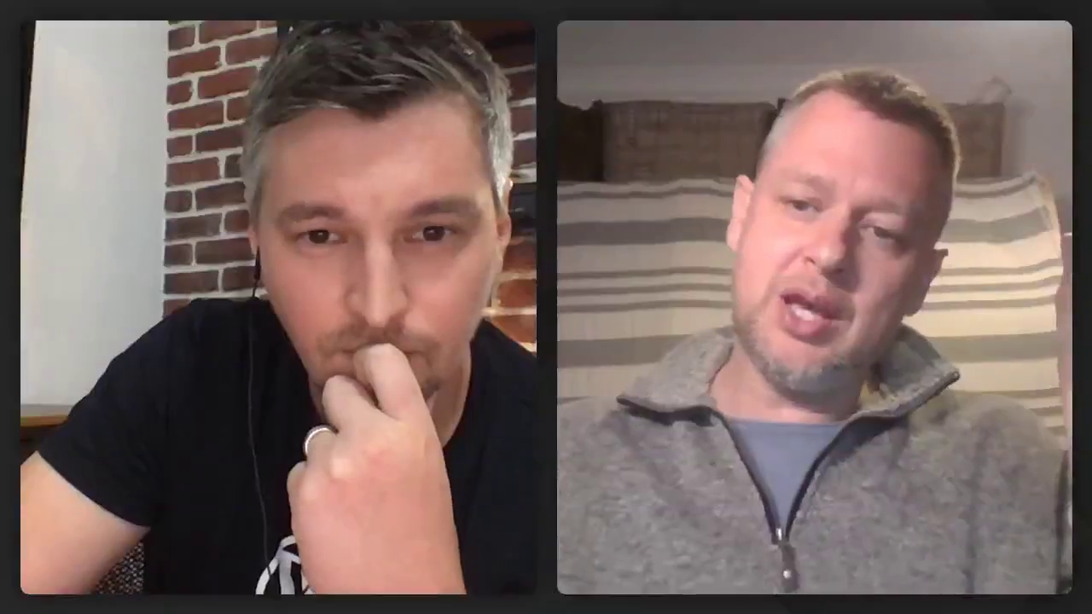